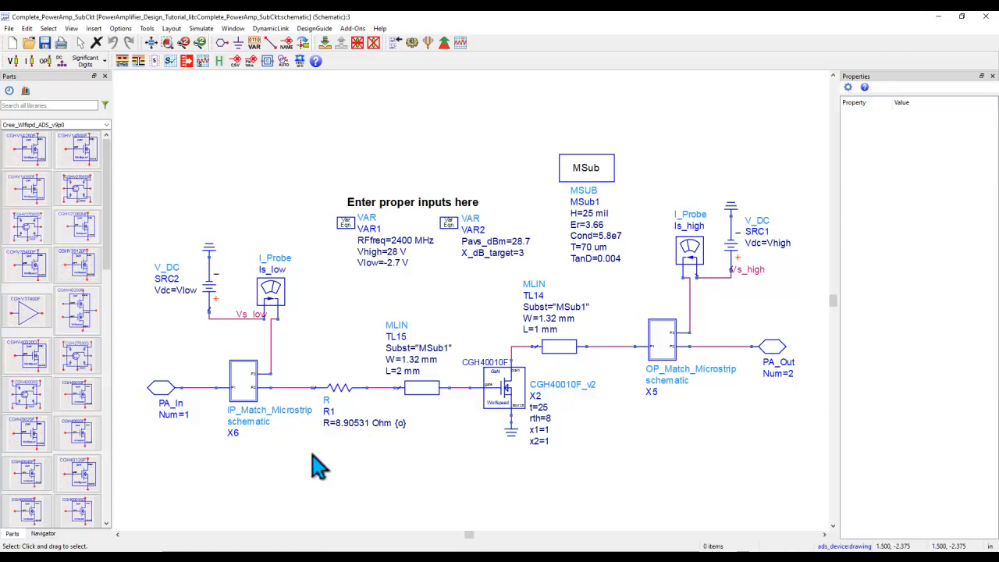
Identify the input and output matching blocks, and enter the IP_Match_Microstrip subcircuit to examine the microstrip gap section around capacitor C1
{"action": "left_click", "coordinate": [250, 397]}
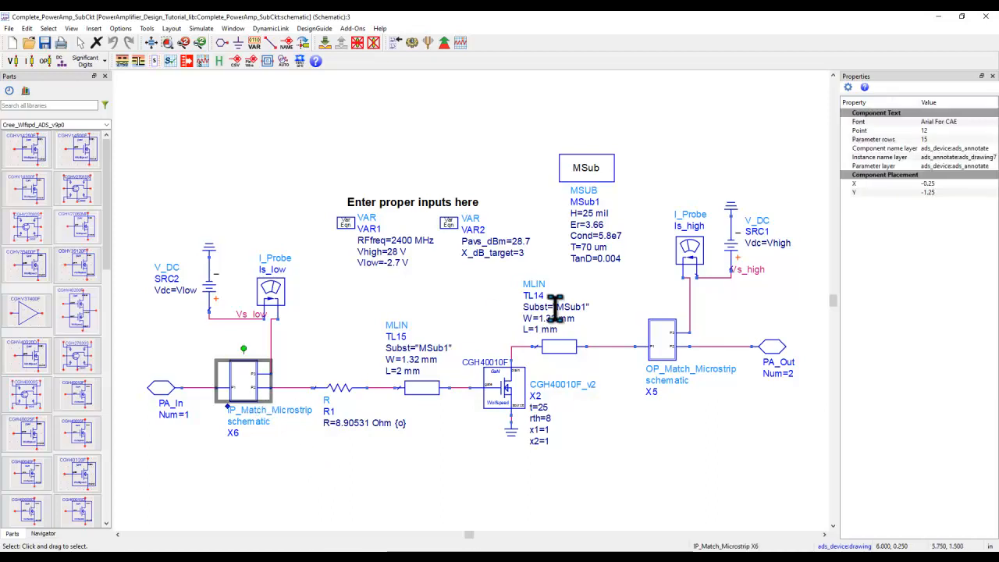
{"action": "left_click", "coordinate": [671, 346]}
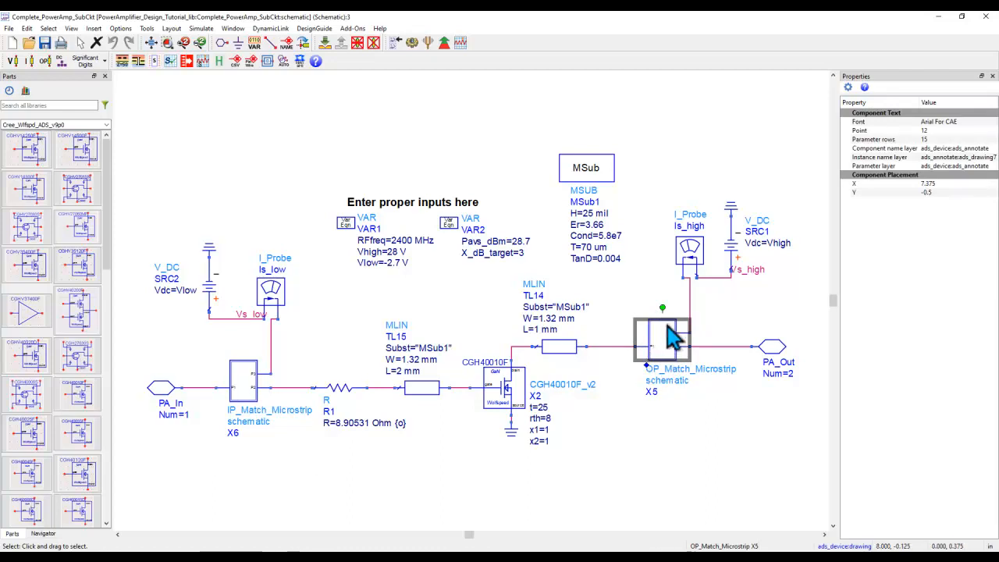
{"action": "left_click", "coordinate": [427, 498]}
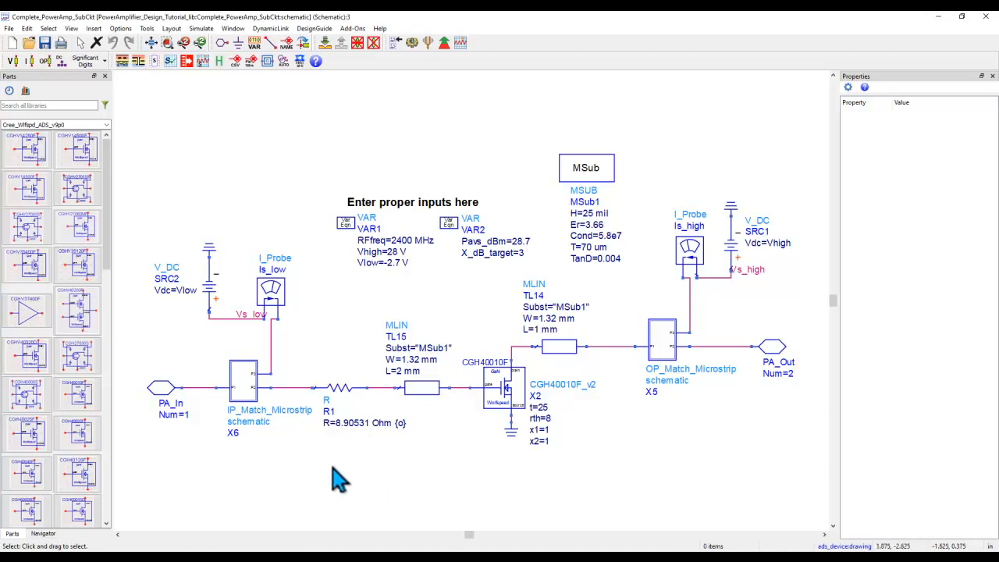
{"action": "left_click", "coordinate": [236, 391]}
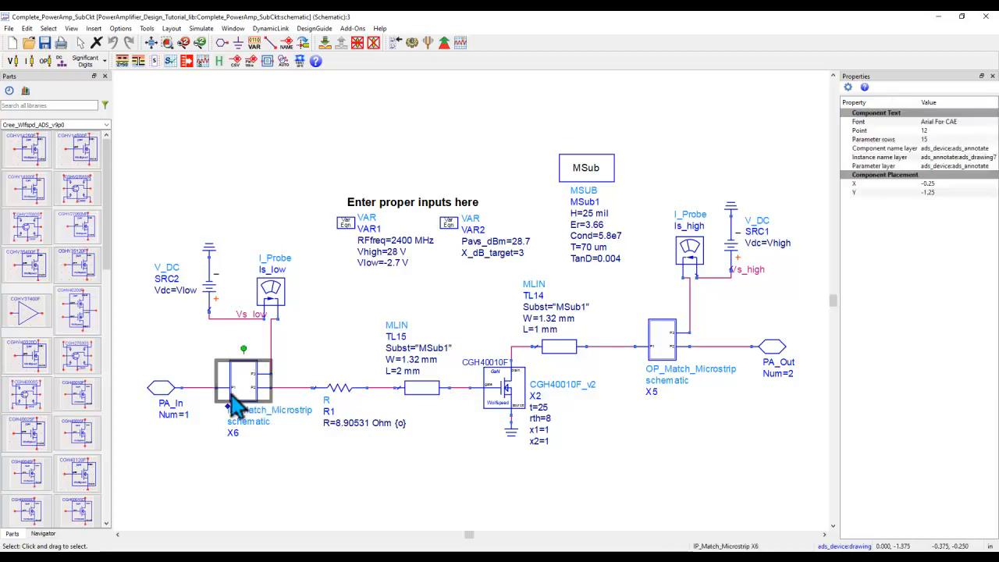
{"action": "left_click", "coordinate": [325, 43]}
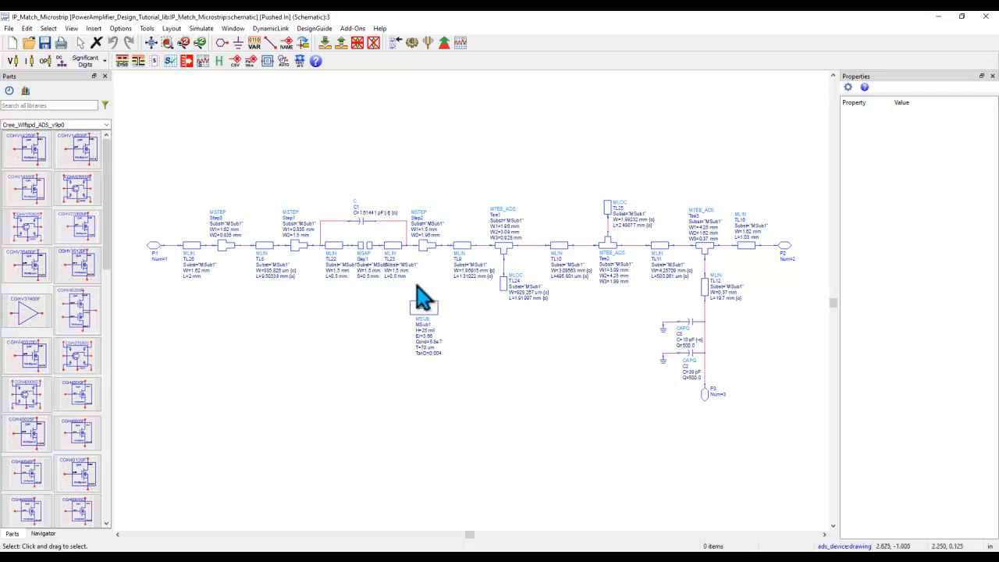
{"action": "scroll", "coordinate": [420, 292], "scroll_direction": "up", "scroll_amount": 5}
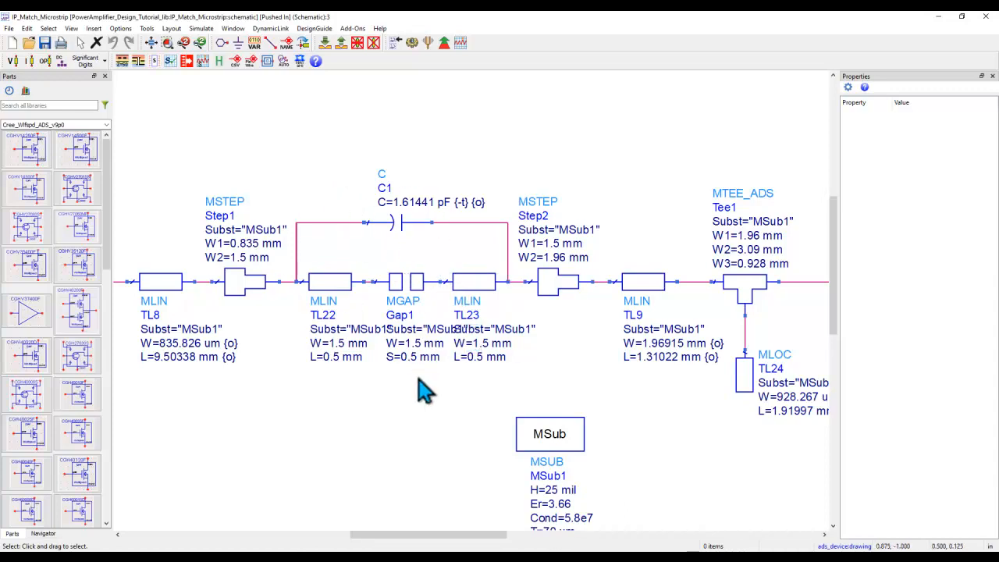
{"action": "left_click", "coordinate": [151, 42]}
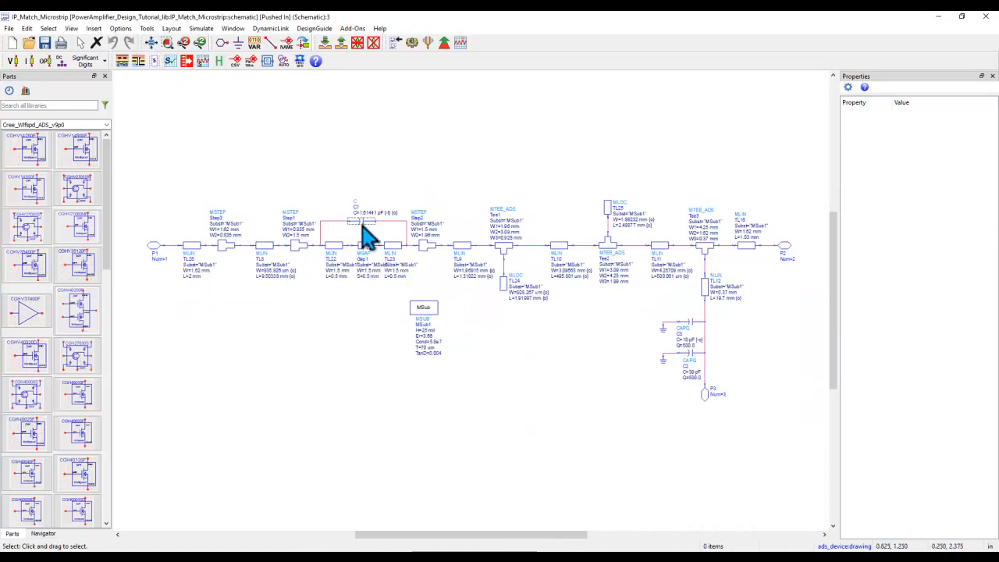
Try deactivating capacitor C1 in the input matching network and reactivate it
{"action": "left_click", "coordinate": [366, 232]}
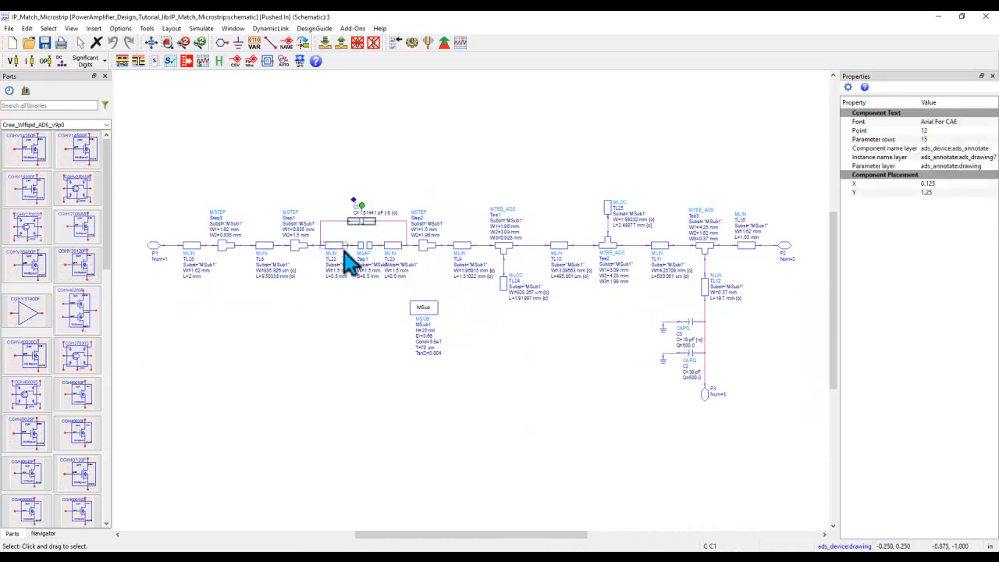
{"action": "left_click", "coordinate": [372, 44]}
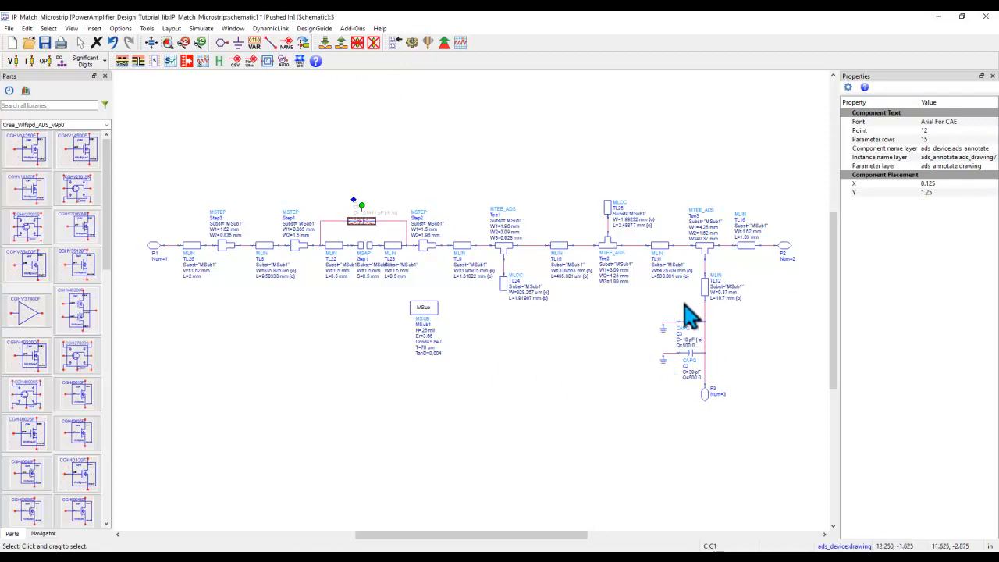
{"action": "left_click", "coordinate": [374, 45]}
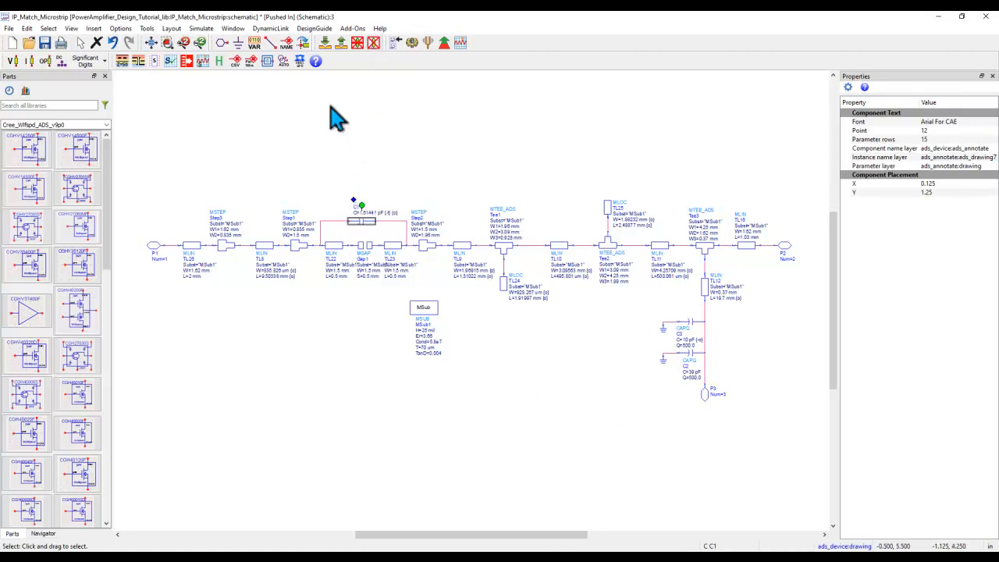
Return to the top-level Complete_PowerAmp_SubCkt schematic and close its window
{"action": "left_click", "coordinate": [342, 42]}
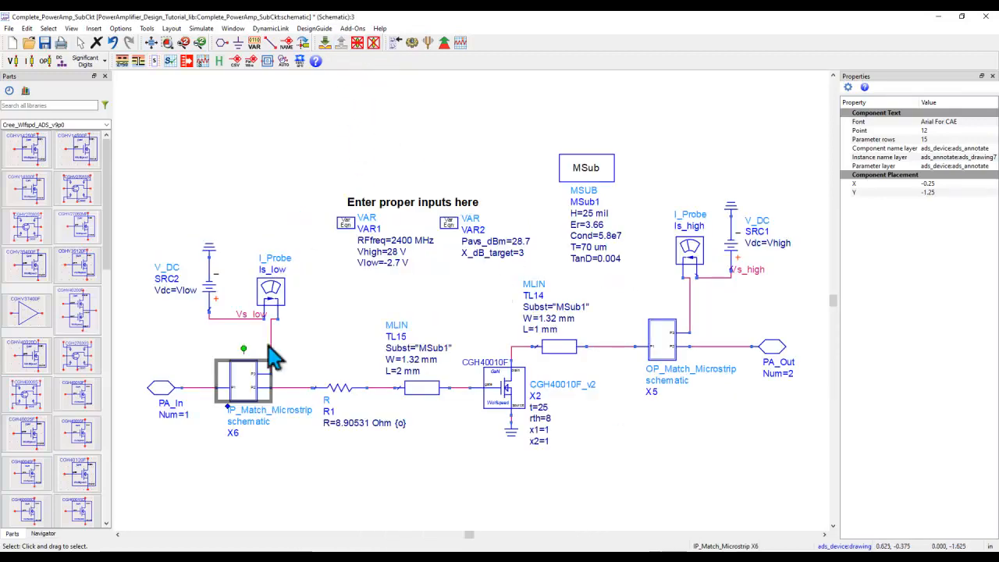
{"action": "left_click", "coordinate": [382, 467]}
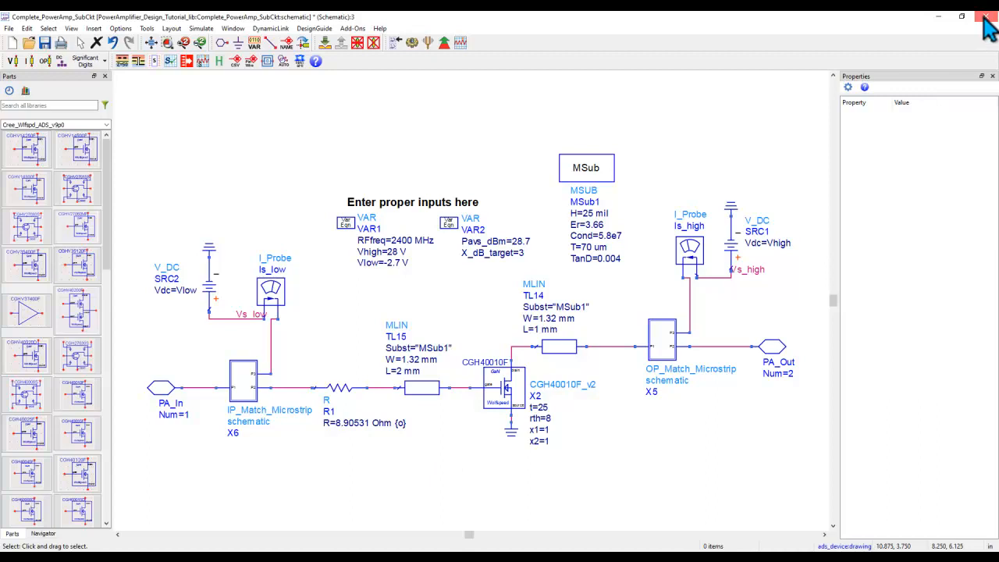
{"action": "left_click", "coordinate": [986, 16]}
{"action": "left_click", "coordinate": [556, 312]}
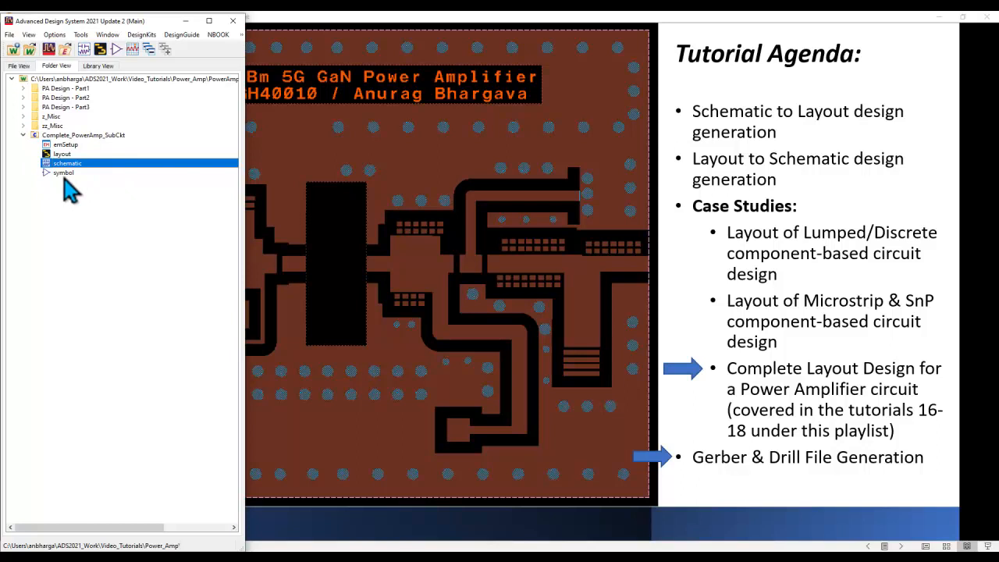
Copy the Complete_PowerAmp_SubCkt cell with its hierarchy included, keeping it in the same library
{"action": "right_click", "coordinate": [88, 136]}
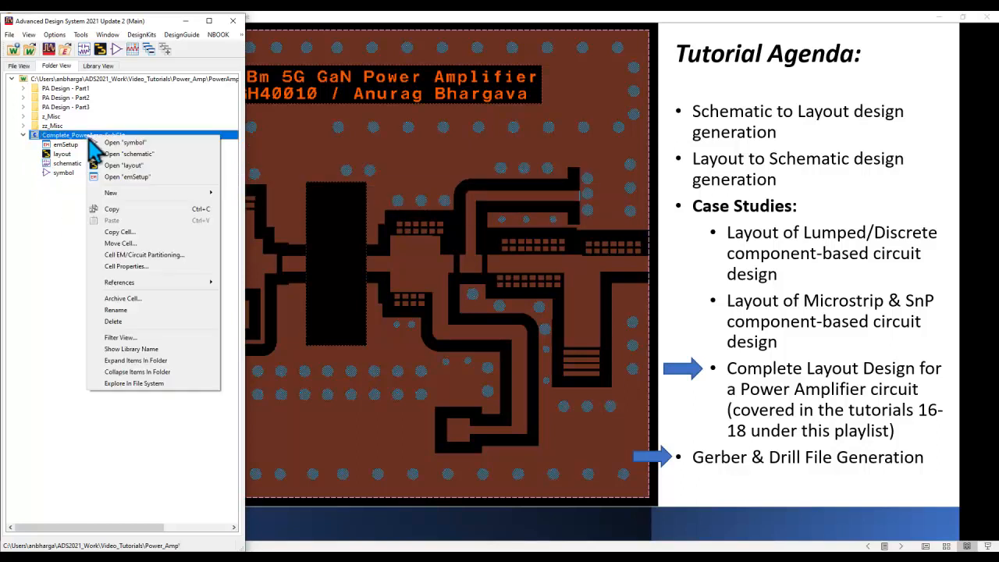
{"action": "left_click", "coordinate": [119, 232]}
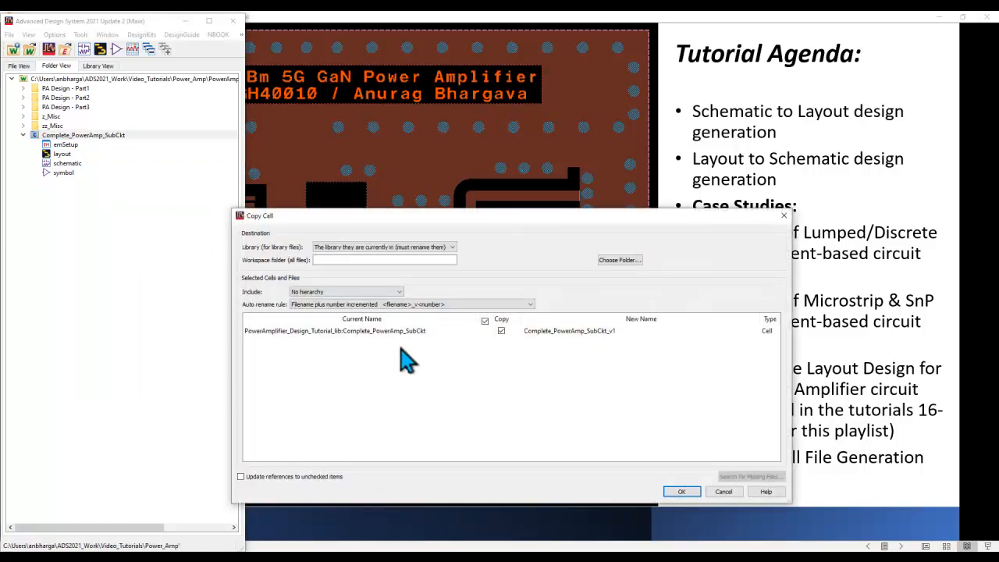
{"action": "left_click", "coordinate": [323, 292]}
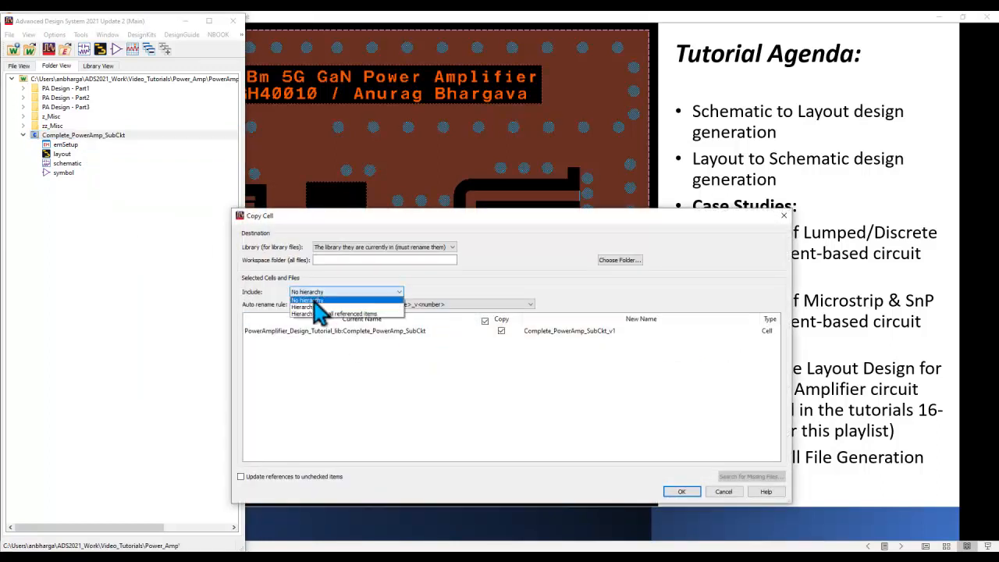
{"action": "left_click", "coordinate": [314, 303]}
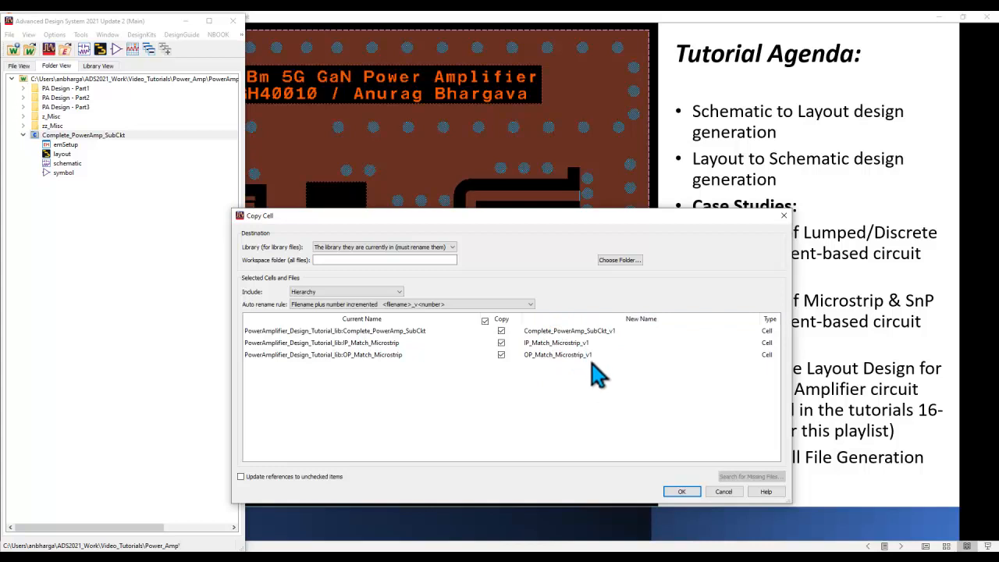
{"action": "left_click", "coordinate": [682, 491]}
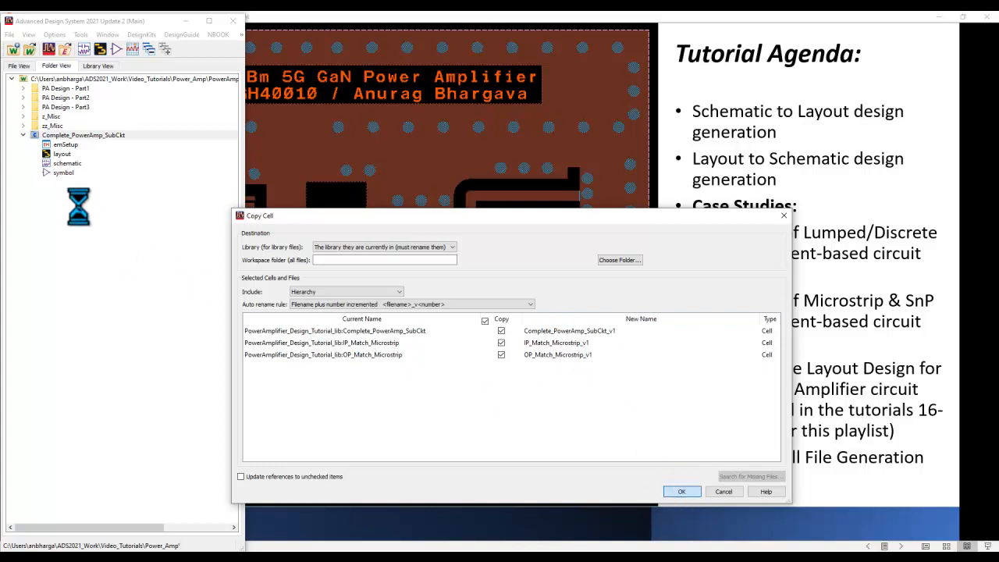
Collapse the original amplifier cell and expand the three copied _v1 cells to show their views
{"action": "left_click", "coordinate": [23, 135]}
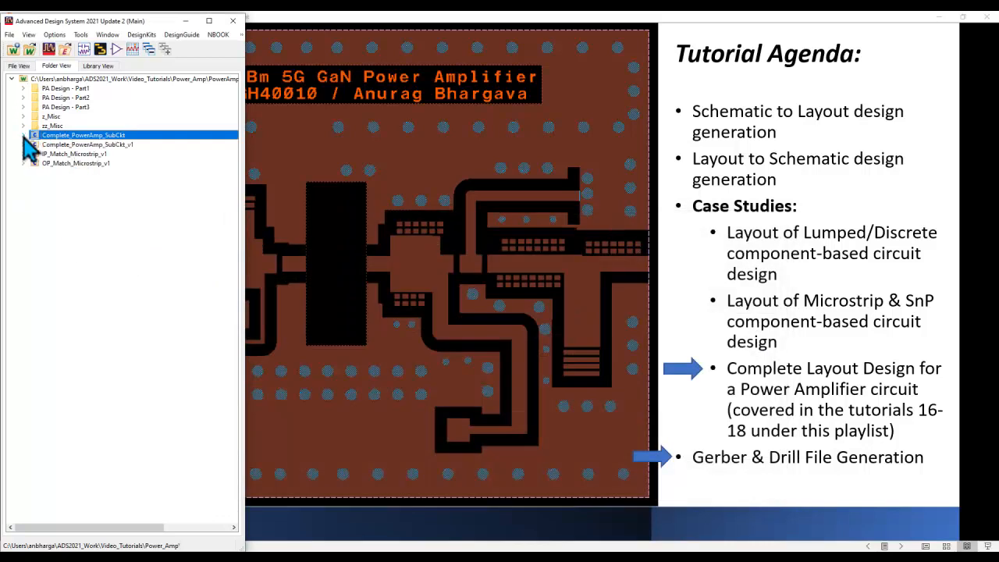
{"action": "left_click", "coordinate": [74, 147]}
{"action": "left_click", "coordinate": [24, 145]}
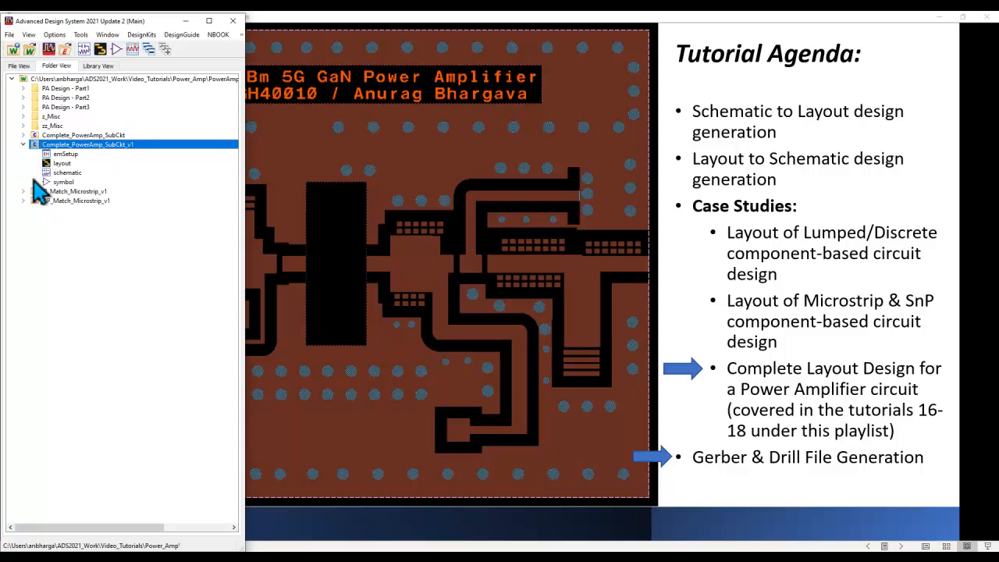
{"action": "left_click", "coordinate": [23, 192]}
{"action": "left_click", "coordinate": [24, 266]}
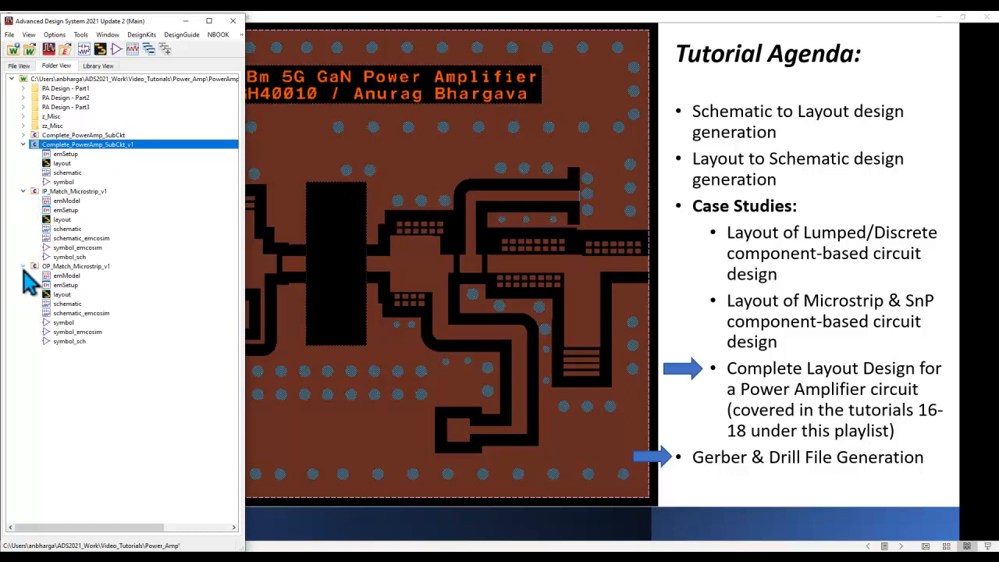
Delete the layout views of Complete_PowerAmp_SubCkt_v1, IP_Match_Microstrip_v1 and OP_Match_Microstrip_v1, despite their dependent items
{"action": "left_click", "coordinate": [60, 166]}
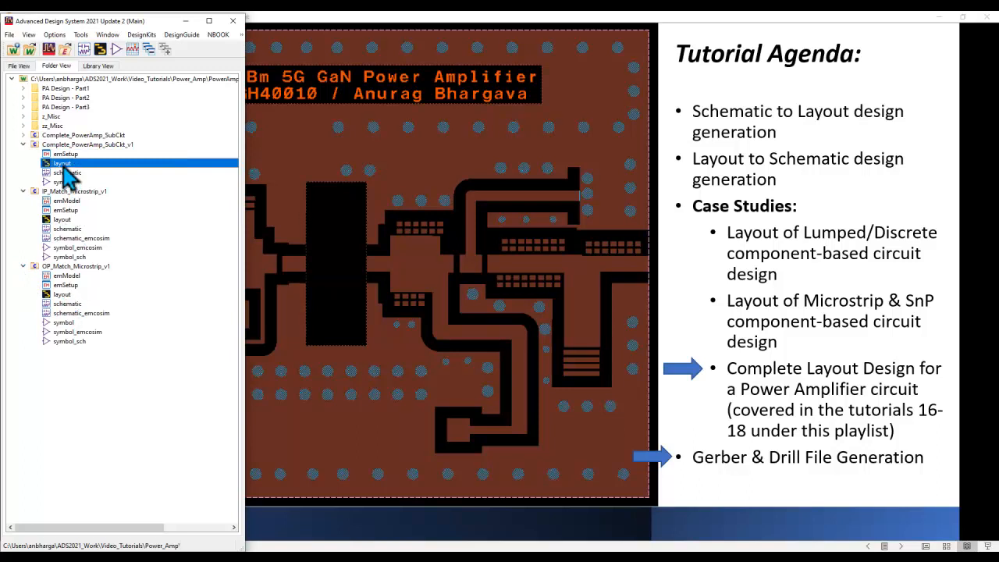
{"action": "key", "text": "Delete"}
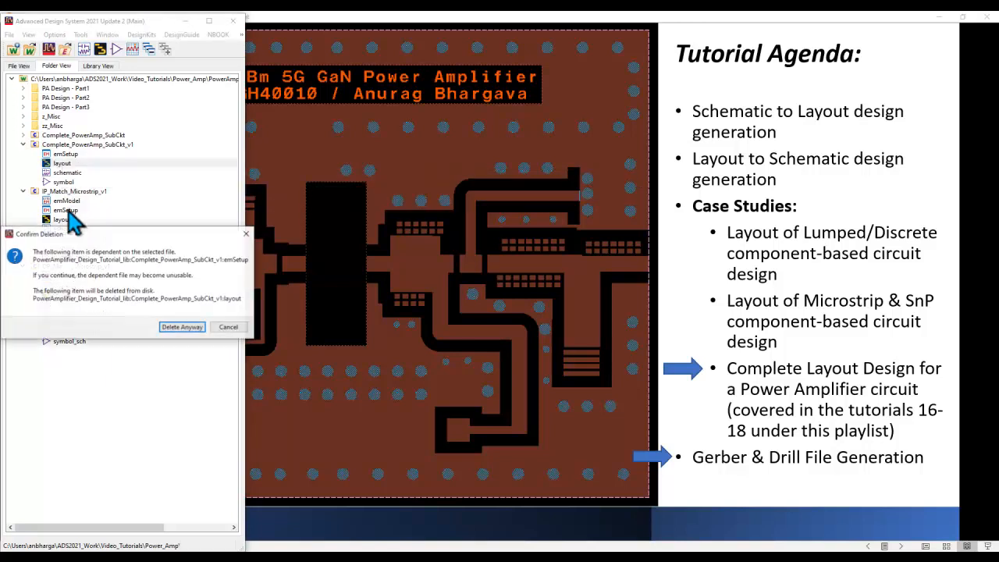
{"action": "left_click", "coordinate": [179, 329]}
{"action": "left_click", "coordinate": [64, 213]}
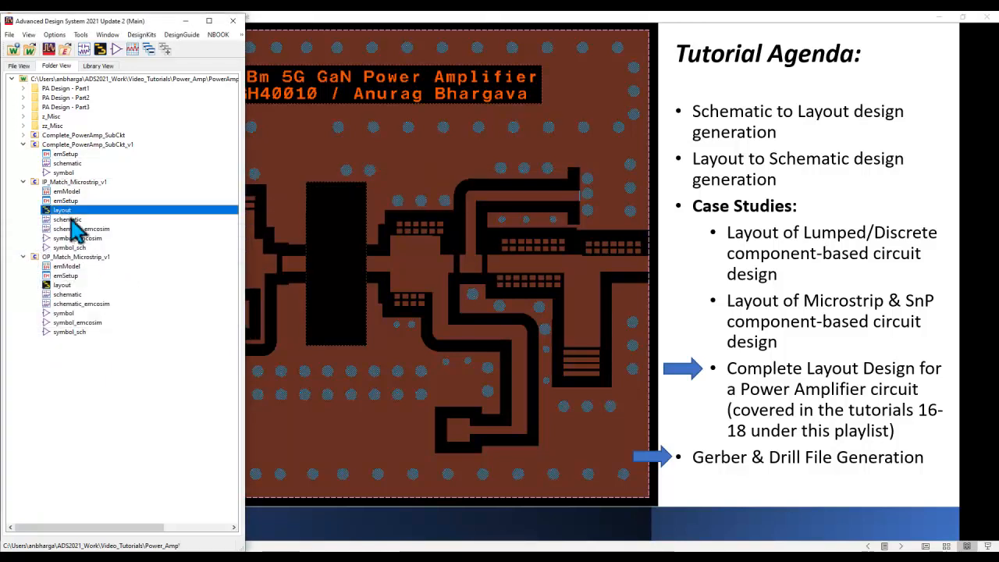
{"action": "key", "text": "Delete"}
{"action": "left_click", "coordinate": [179, 329]}
{"action": "left_click", "coordinate": [63, 278]}
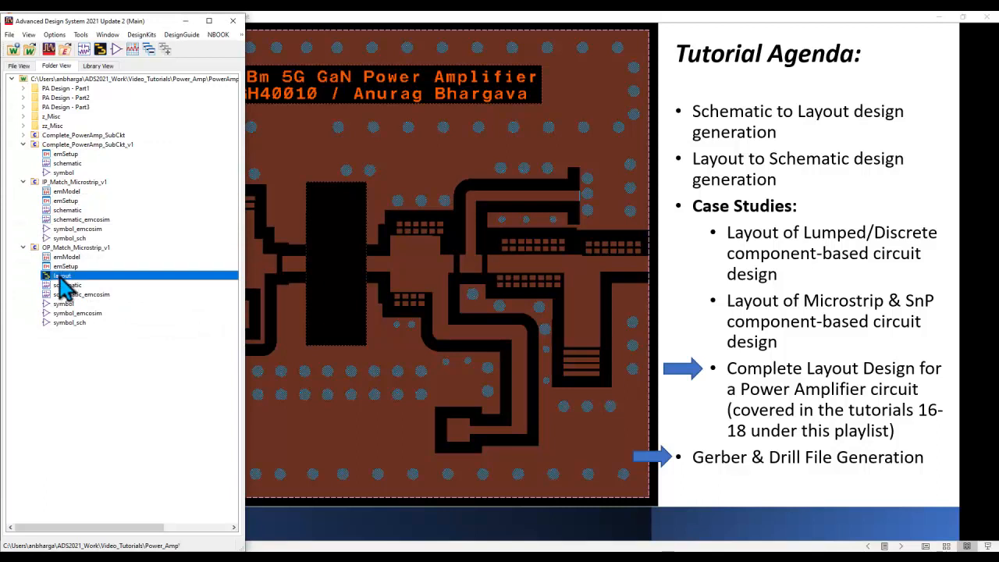
{"action": "key", "text": "Delete"}
{"action": "left_click", "coordinate": [173, 332]}
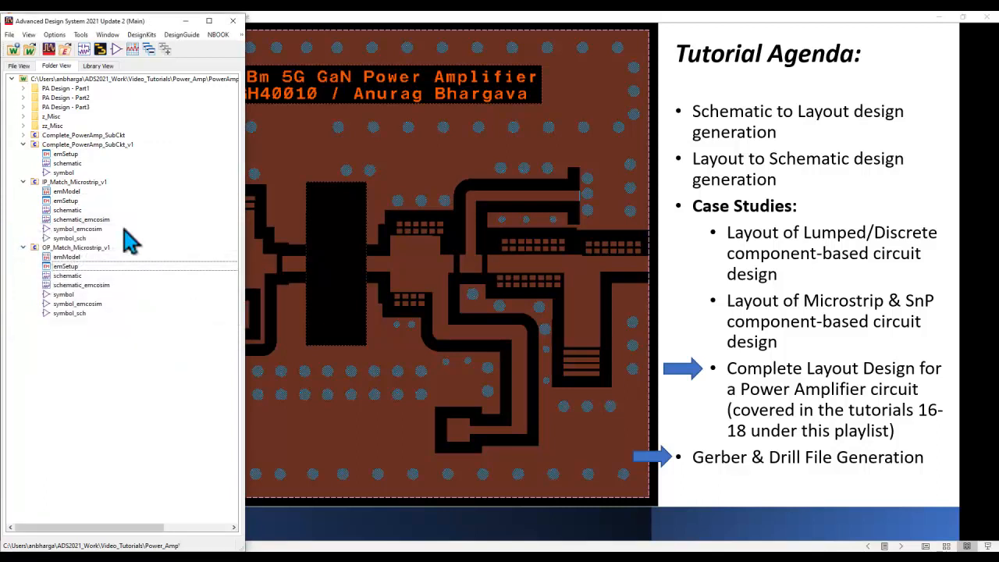
Open the Complete_PowerAmp_SubCkt_v1 schematic and enter its IP_Match_Microstrip_v1 subcircuit
{"action": "double_click", "coordinate": [64, 164]}
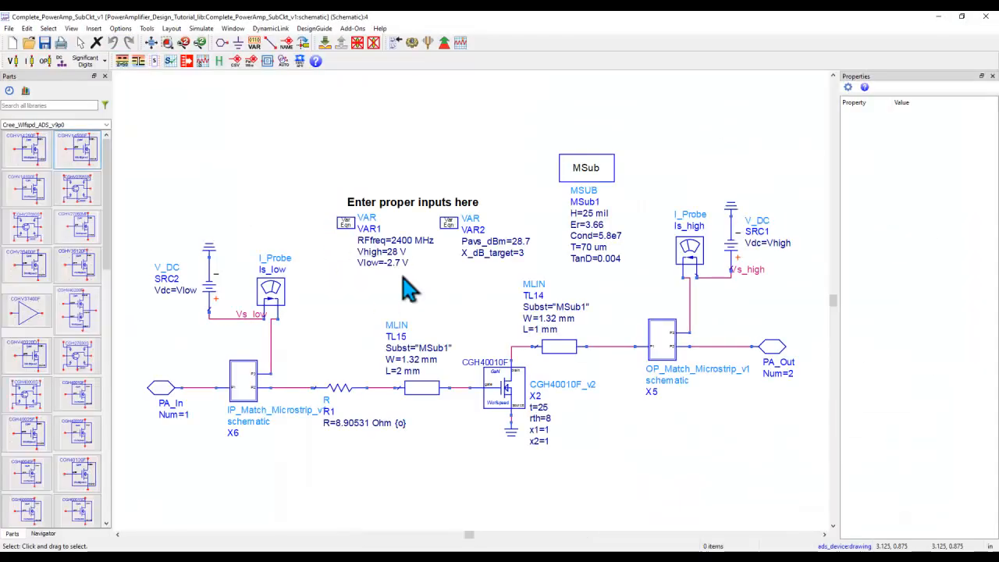
{"action": "left_click", "coordinate": [259, 377]}
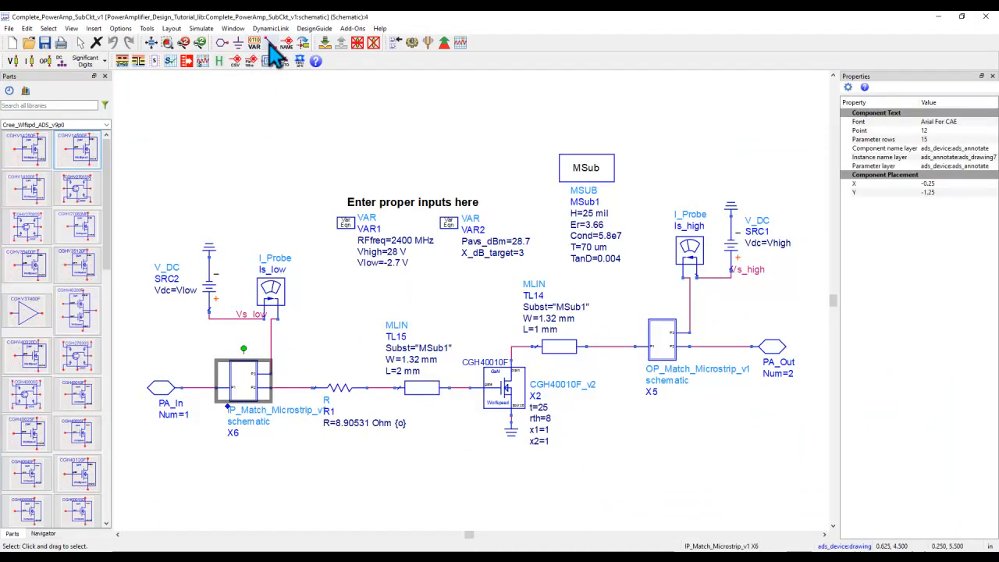
{"action": "left_click", "coordinate": [323, 42]}
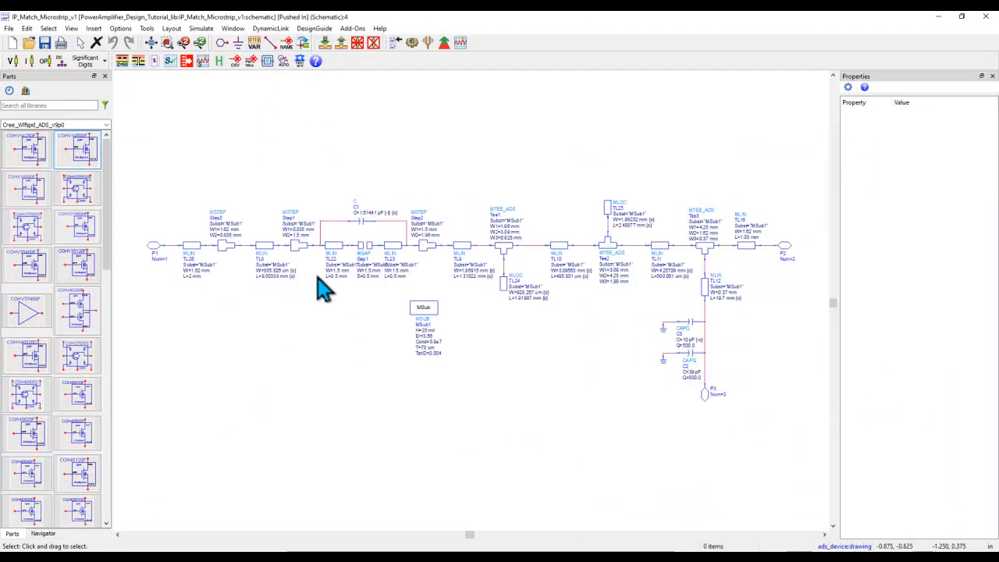
Deactivate capacitor C1 across the gap and the grounded capacitors C2 and C3 on the bias branch of the input matching network
{"action": "left_click", "coordinate": [367, 223]}
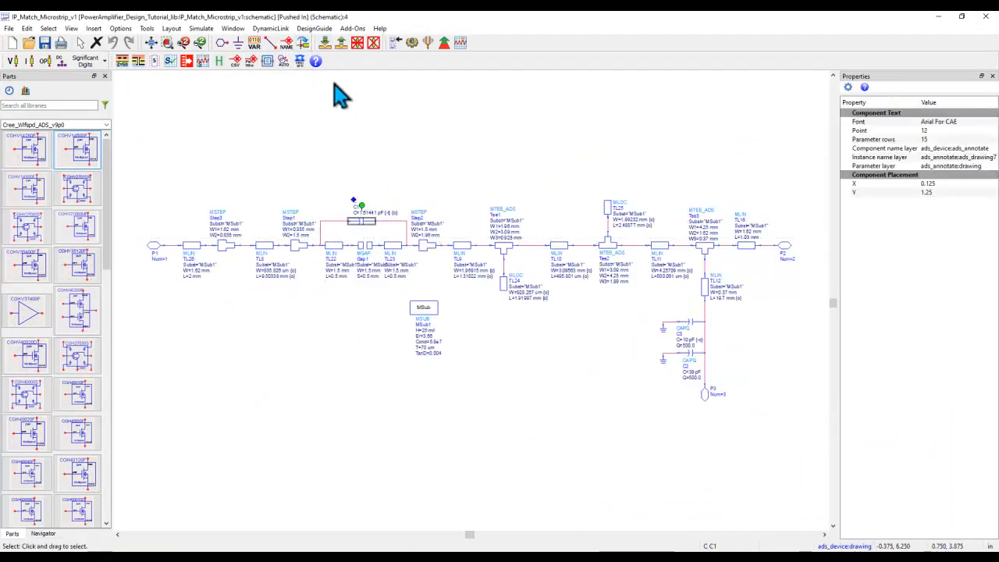
{"action": "left_click", "coordinate": [362, 45]}
{"action": "left_click", "coordinate": [637, 306]}
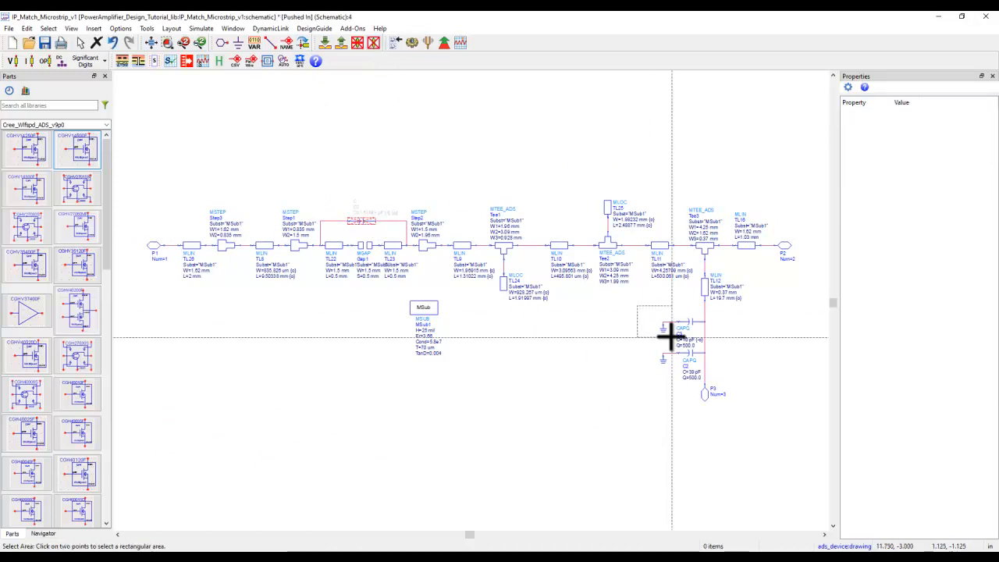
{"action": "left_click", "coordinate": [734, 367]}
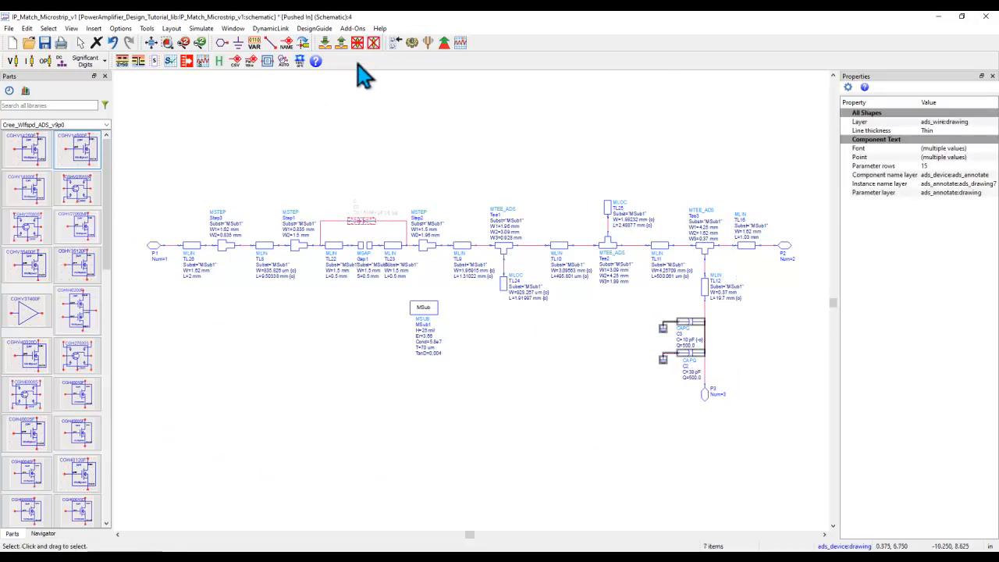
{"action": "left_click", "coordinate": [342, 44]}
{"action": "left_click", "coordinate": [531, 311]}
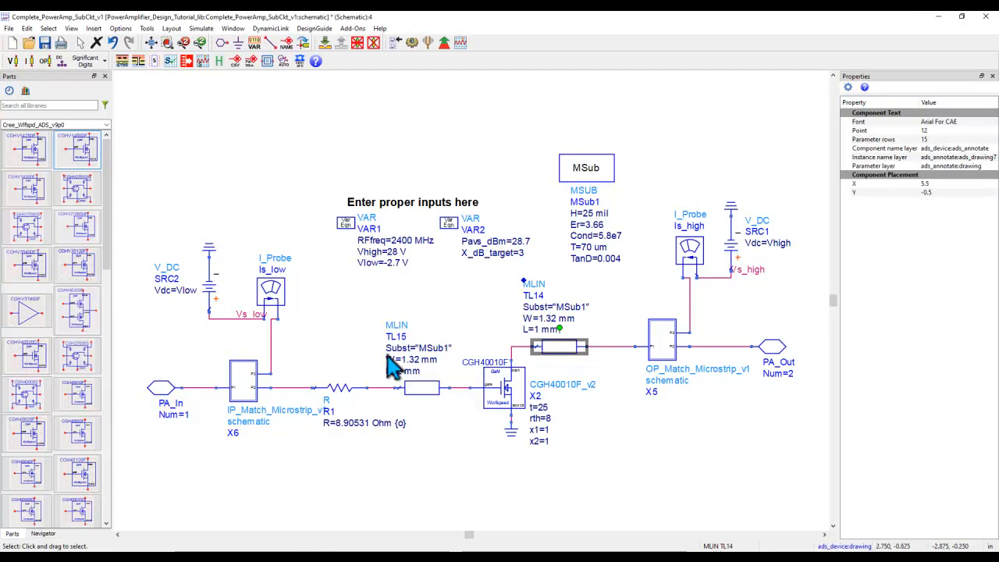
{"action": "left_click", "coordinate": [256, 384]}
{"action": "left_click", "coordinate": [325, 44]}
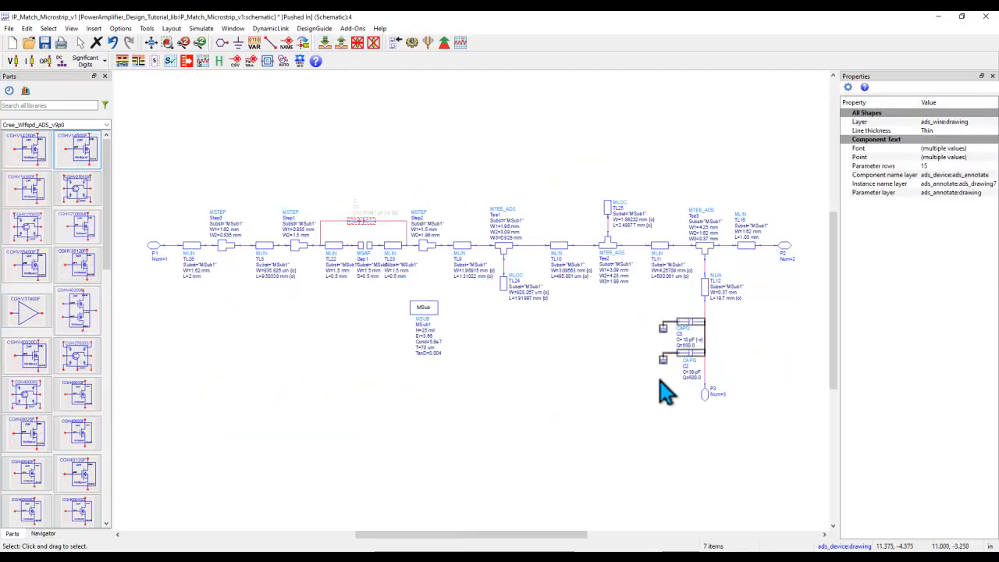
{"action": "left_click", "coordinate": [371, 43]}
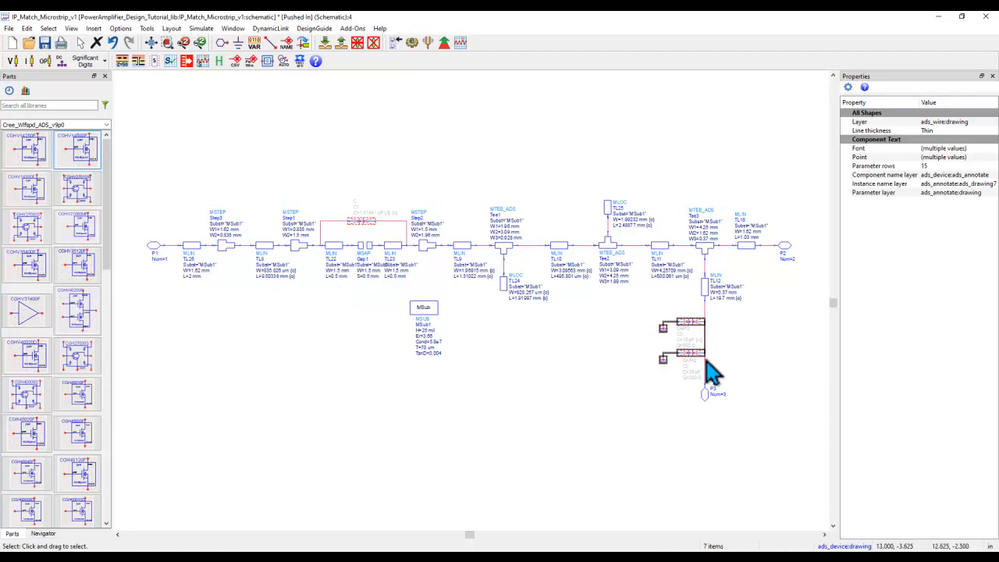
Generate the layout of the IP_Match_Microstrip_v1 schematic, synchronizing the entire design with the default options
{"action": "left_click", "coordinate": [587, 375]}
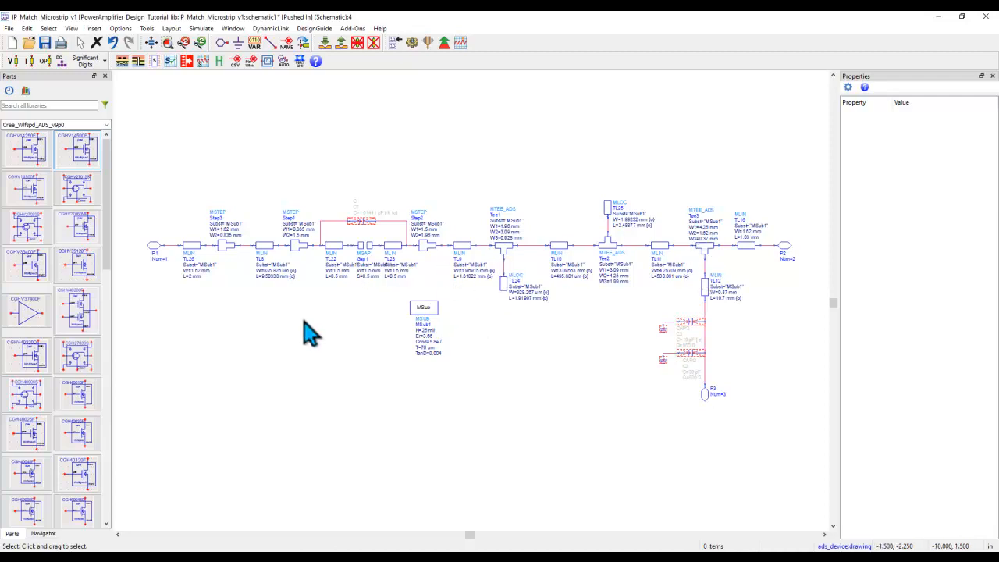
{"action": "left_click", "coordinate": [171, 29]}
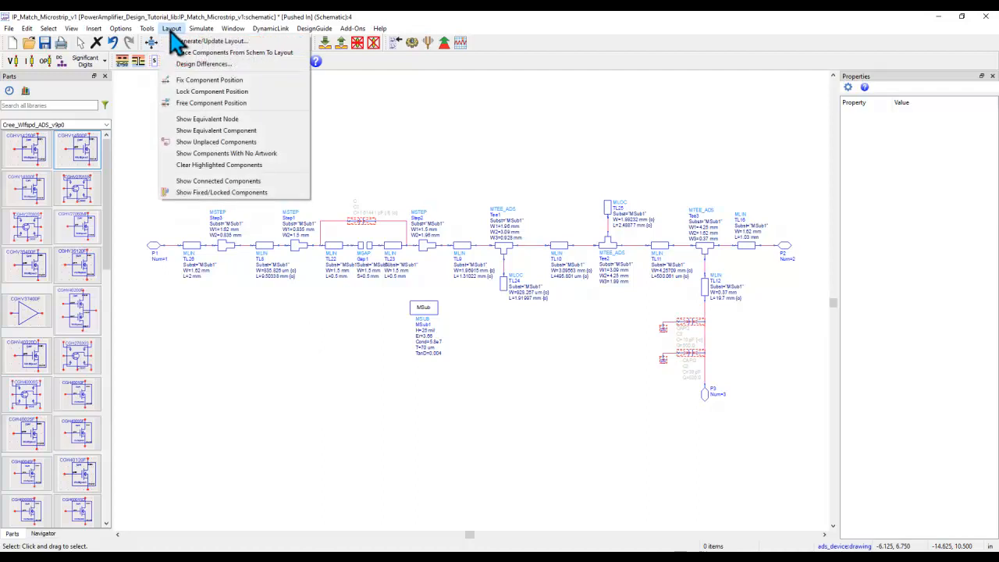
{"action": "left_click", "coordinate": [196, 46]}
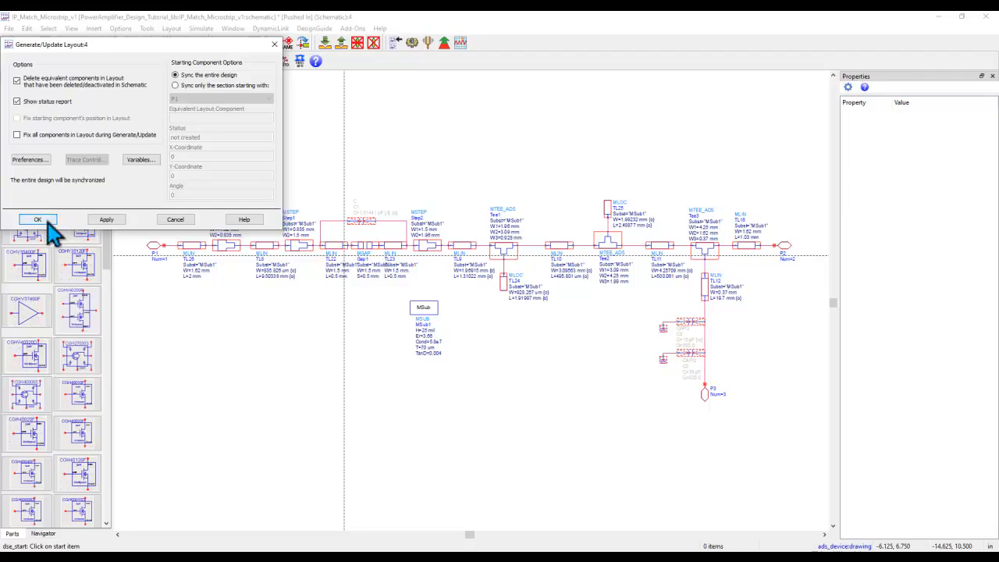
{"action": "left_click", "coordinate": [45, 221]}
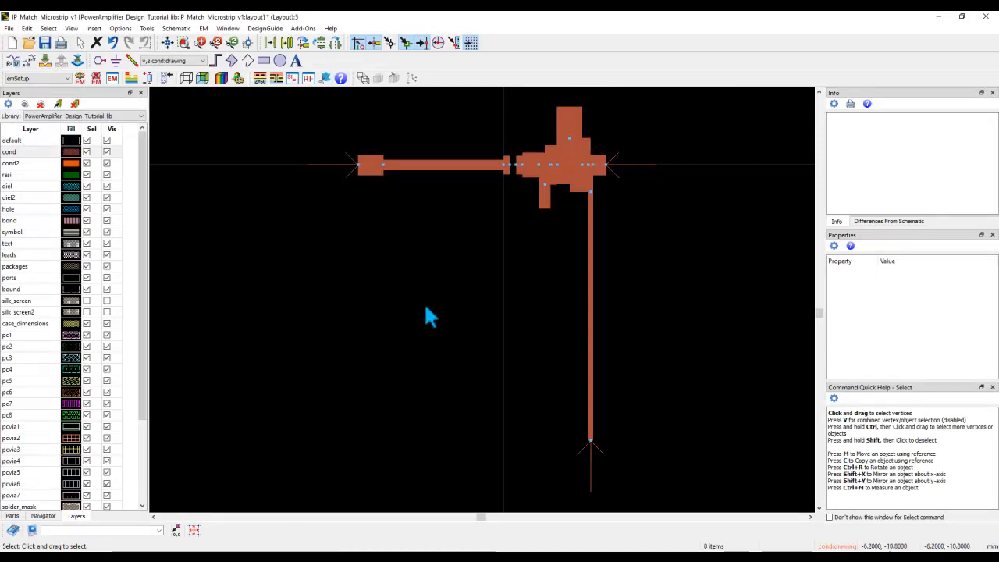
Examine the generated input matching layout, checking the line, gap, tee, stub and port artwork up close and as a whole
{"action": "left_click", "coordinate": [373, 178]}
{"action": "left_click", "coordinate": [424, 166]}
{"action": "scroll", "coordinate": [516, 173], "scroll_direction": "up", "scroll_amount": 4}
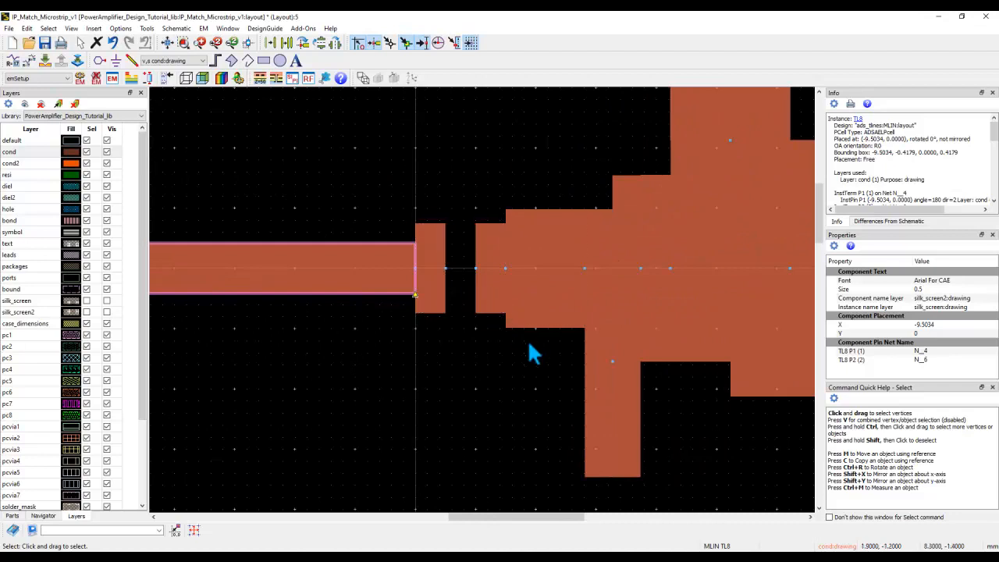
{"action": "scroll", "coordinate": [519, 343], "scroll_direction": "down", "scroll_amount": 2}
{"action": "left_click", "coordinate": [549, 290]}
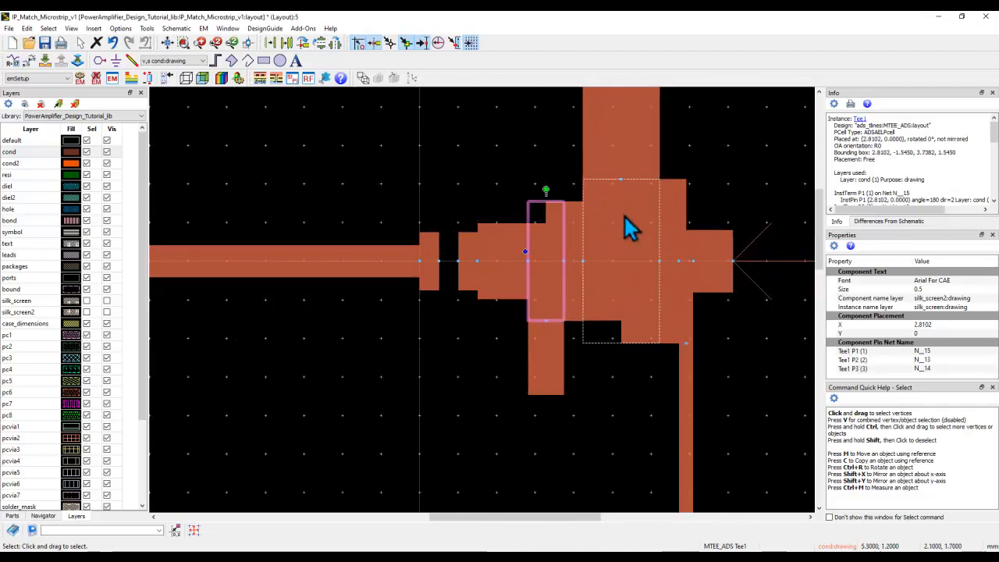
{"action": "scroll", "coordinate": [492, 367], "scroll_direction": "down", "scroll_amount": 1}
{"action": "left_click", "coordinate": [515, 230]}
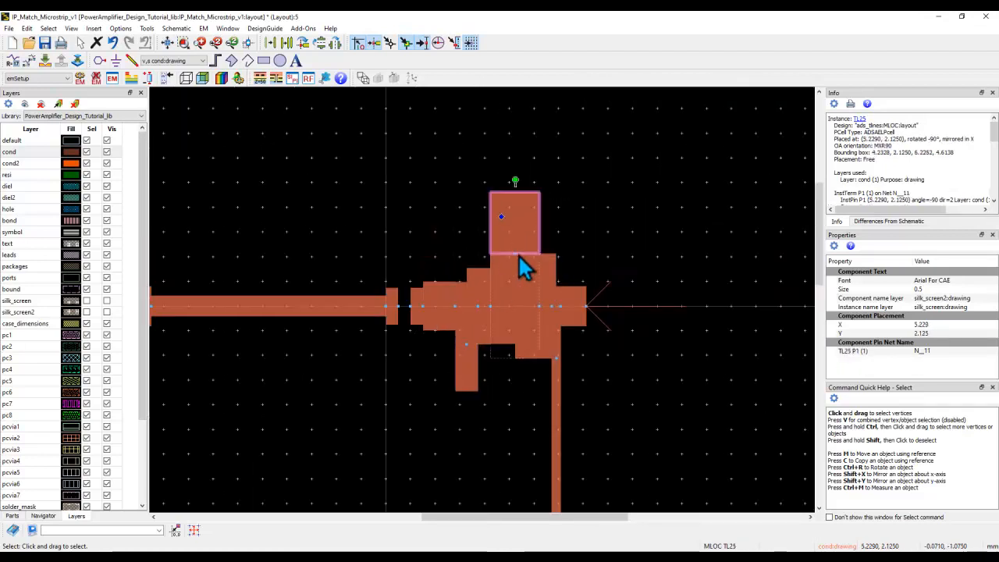
{"action": "scroll", "coordinate": [539, 424], "scroll_direction": "down", "scroll_amount": 1}
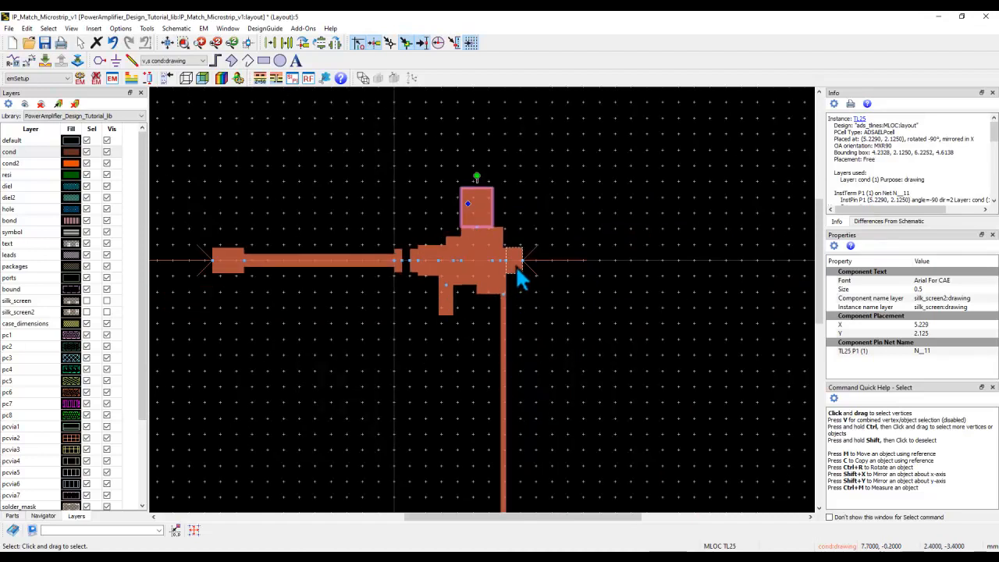
{"action": "left_click", "coordinate": [367, 363]}
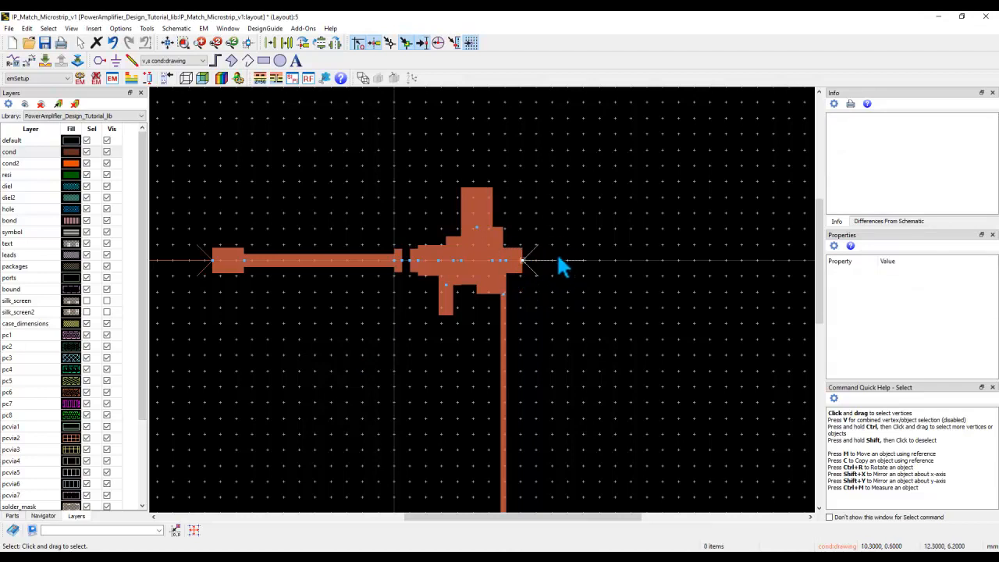
{"action": "left_click", "coordinate": [168, 43]}
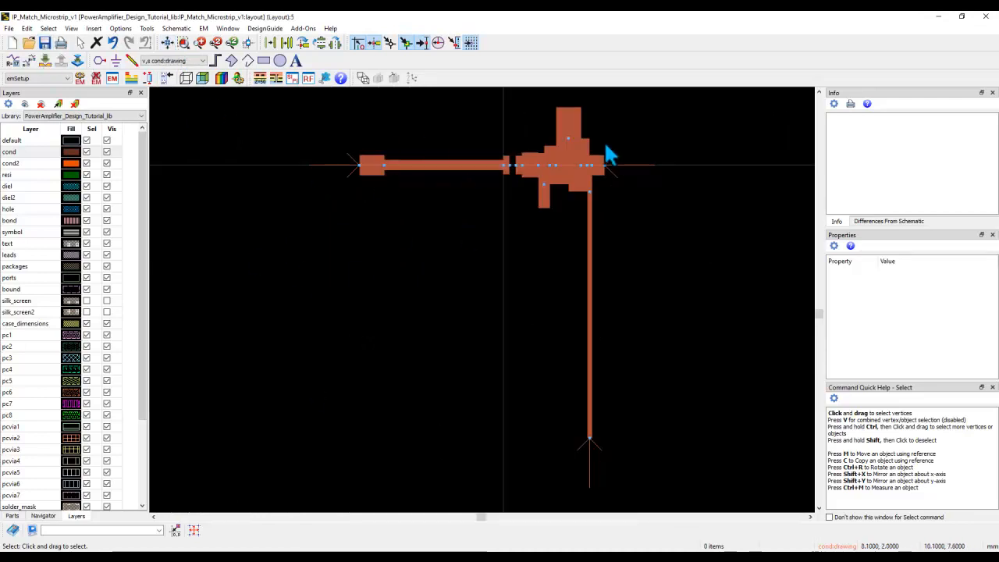
Close the input matching layout and its generation report, and enter the OP_Match_Microstrip_v1 subcircuit from the parent schematic
{"action": "left_click", "coordinate": [985, 20]}
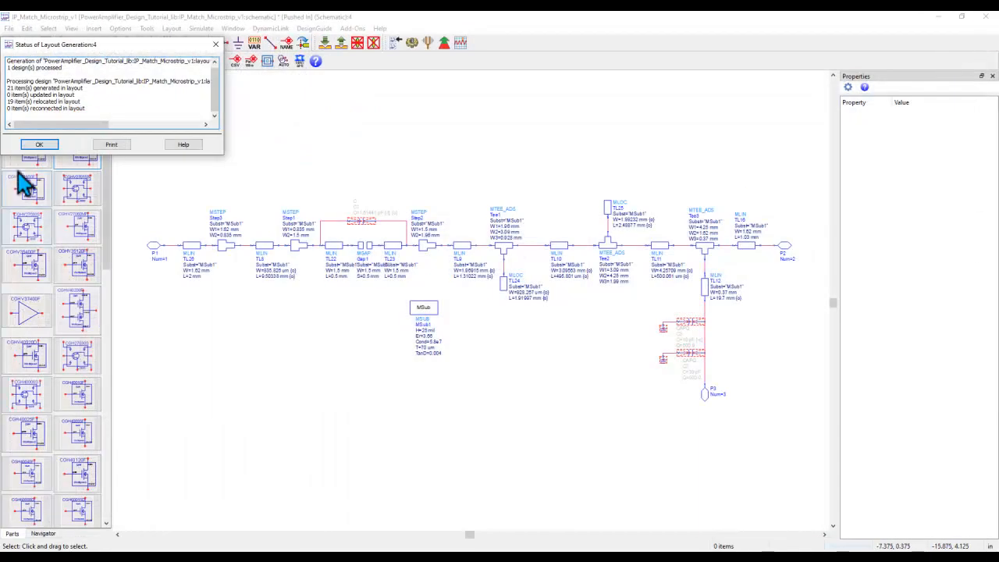
{"action": "left_click", "coordinate": [33, 145]}
{"action": "left_click", "coordinate": [342, 43]}
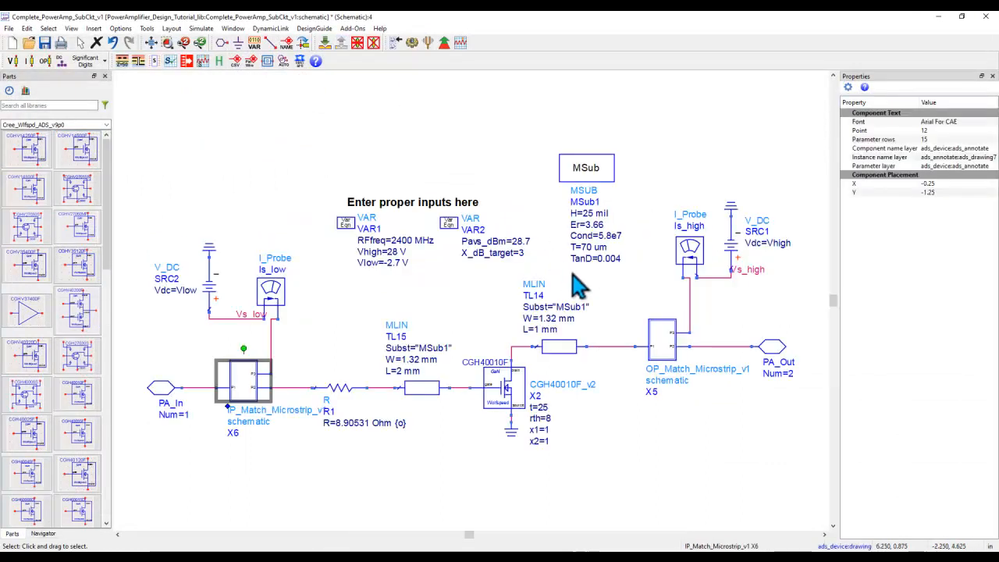
{"action": "left_click", "coordinate": [325, 43]}
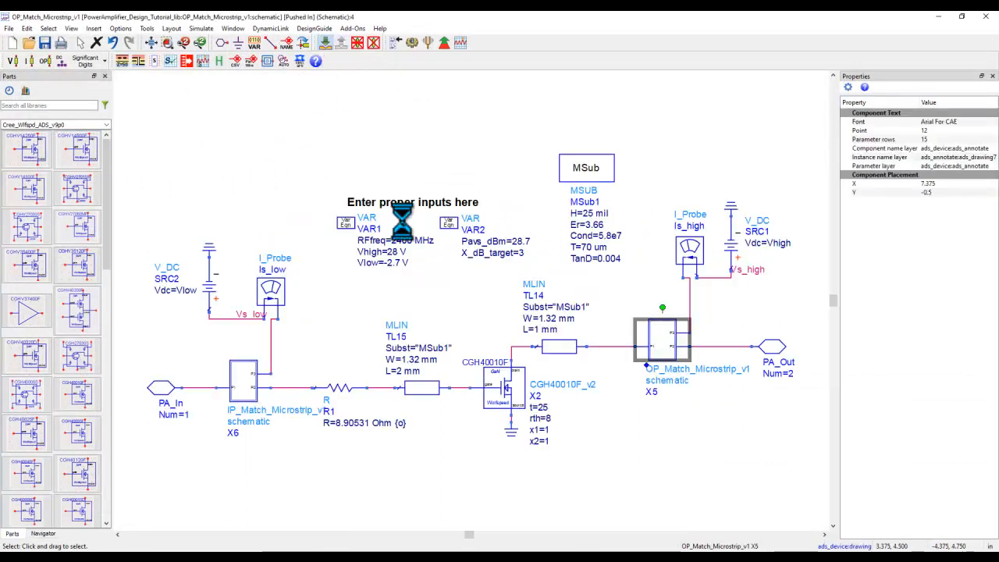
Deactivate the gap capacitors C4 and C5 and the SMT bypass capacitors C2 and C3 in the output matching network
{"action": "left_click_drag", "start_coordinate": [276, 239], "coordinate": [584, 263]}
{"action": "left_click", "coordinate": [584, 263]}
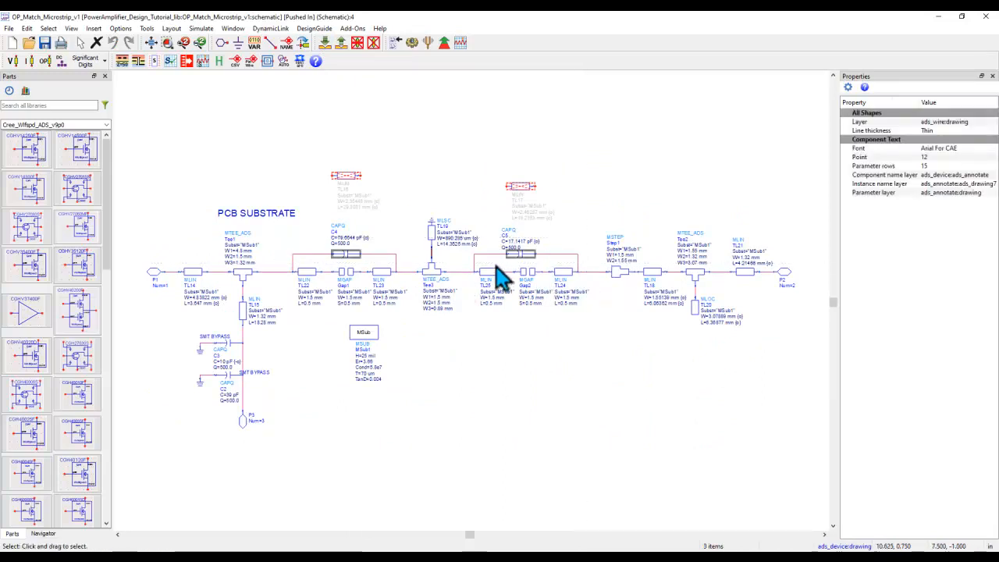
{"action": "left_click", "coordinate": [227, 380], "text": "ctrl"}
{"action": "left_click", "coordinate": [229, 343], "text": "ctrl"}
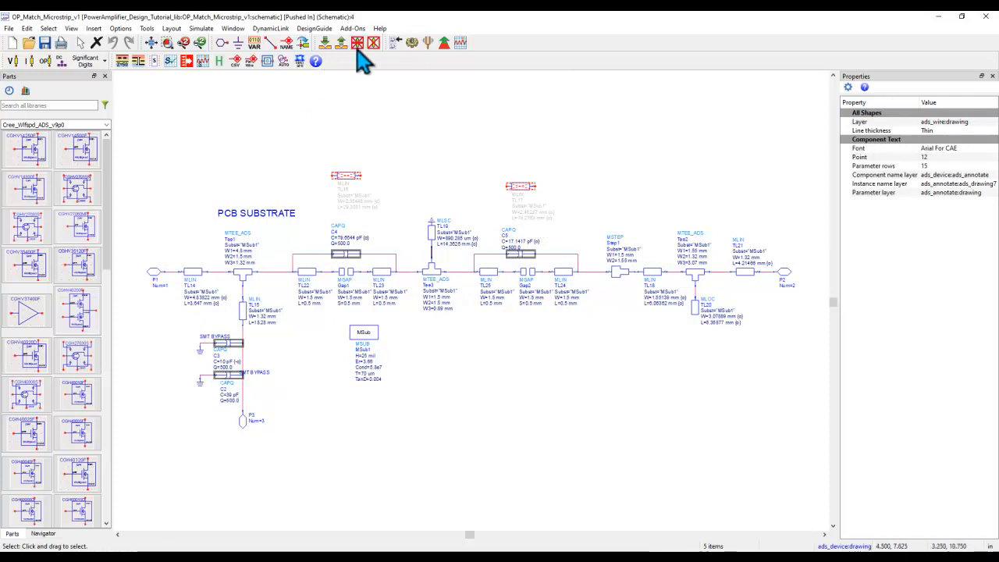
{"action": "left_click", "coordinate": [373, 43]}
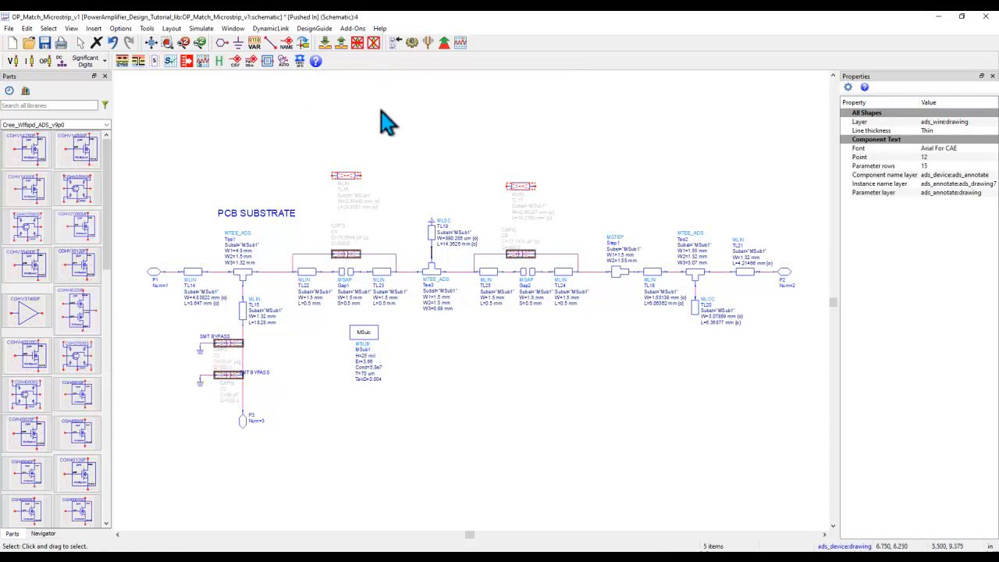
{"action": "left_click", "coordinate": [305, 144]}
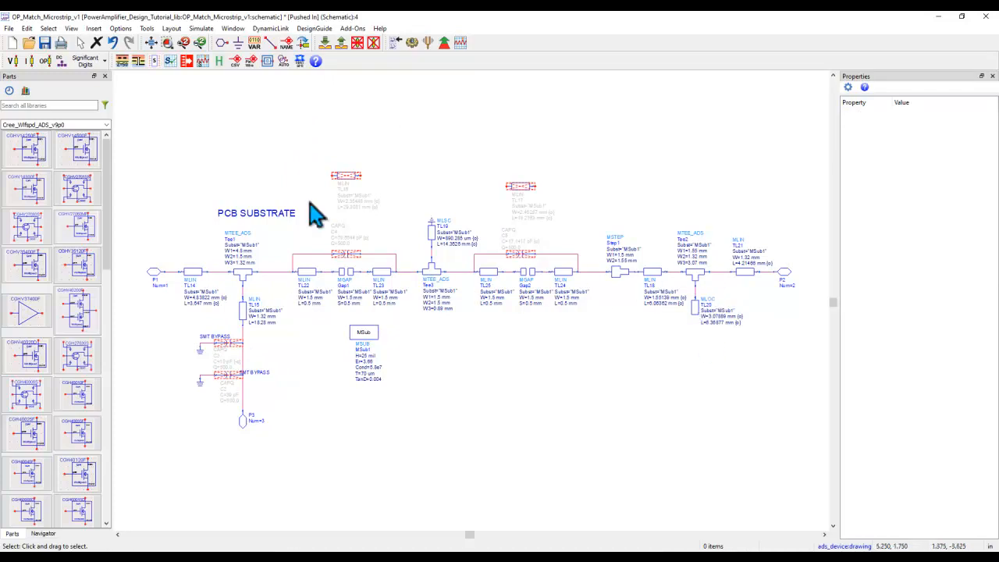
Generate the layout of the OP_Match_Microstrip_v1 schematic with the default options
{"action": "left_click", "coordinate": [171, 28]}
{"action": "left_click", "coordinate": [181, 39]}
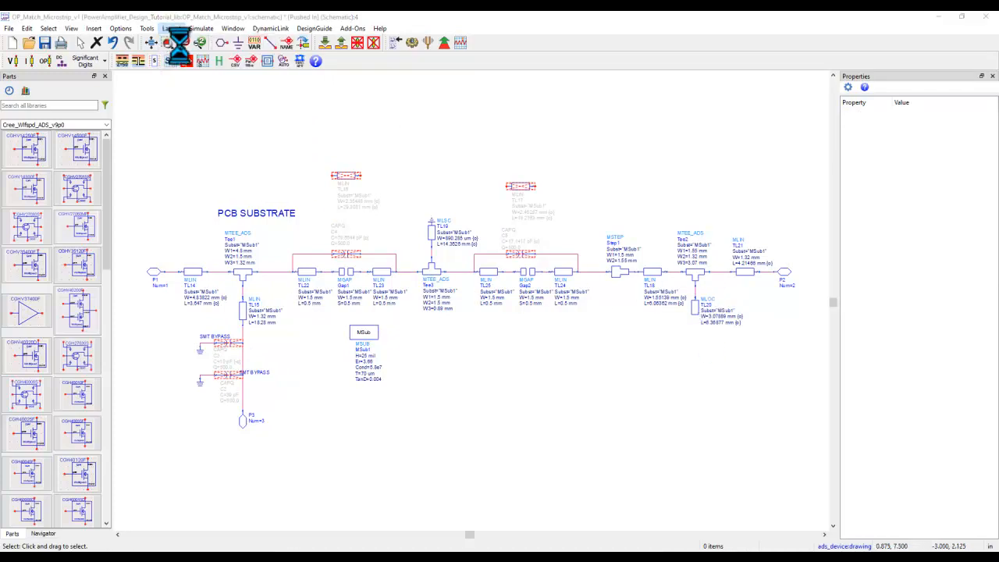
{"action": "left_click", "coordinate": [37, 220]}
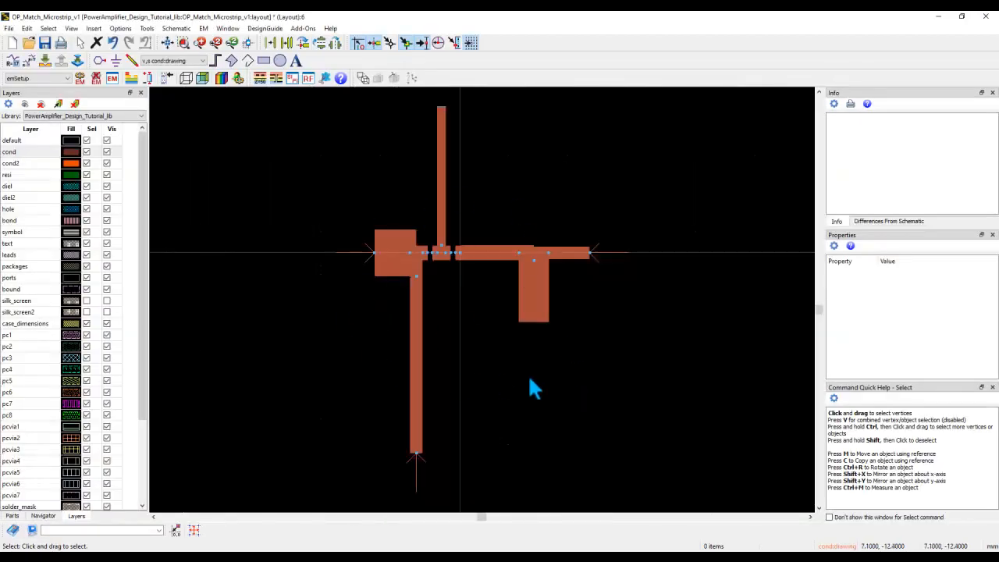
Close the output matching layout and its generation report, returning to the Complete_PowerAmp_SubCkt_v1 schematic with nothing selected
{"action": "left_click", "coordinate": [986, 17]}
{"action": "left_click", "coordinate": [517, 302]}
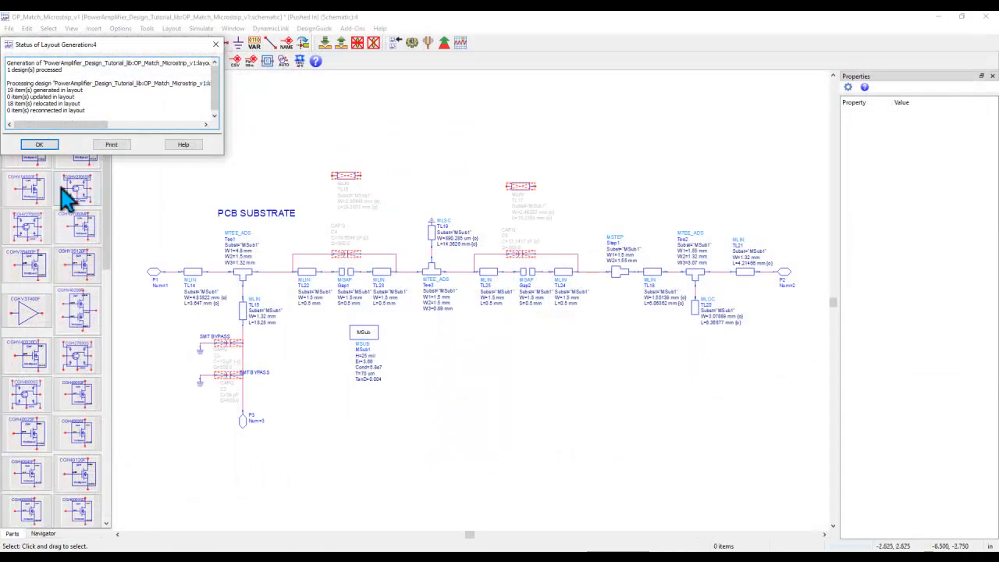
{"action": "left_click", "coordinate": [39, 144]}
{"action": "left_click", "coordinate": [342, 44]}
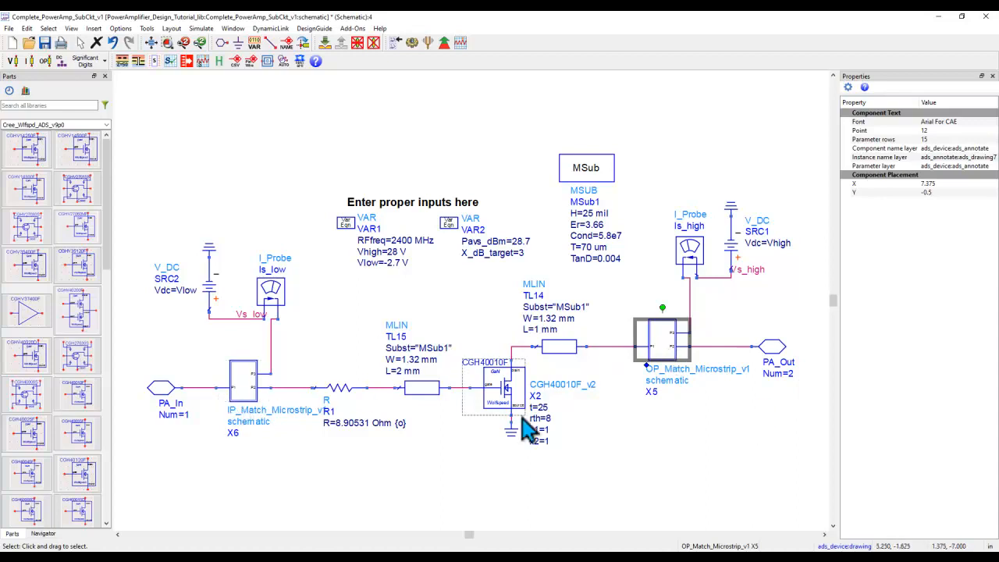
{"action": "left_click", "coordinate": [631, 438]}
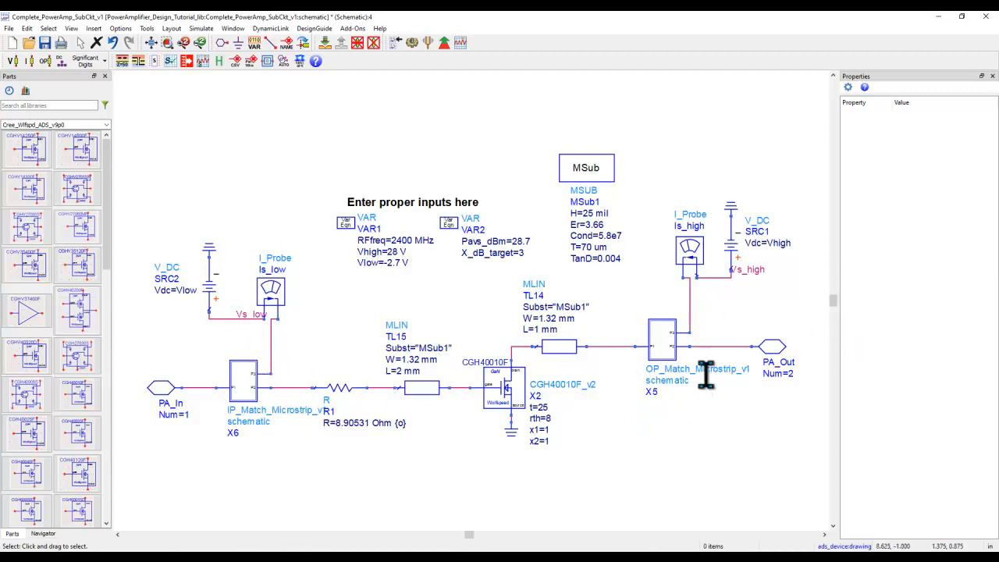
Review the simulation views available for the OP_Match_Microstrip_v1 instance and cancel without choosing another one
{"action": "left_click", "coordinate": [670, 344]}
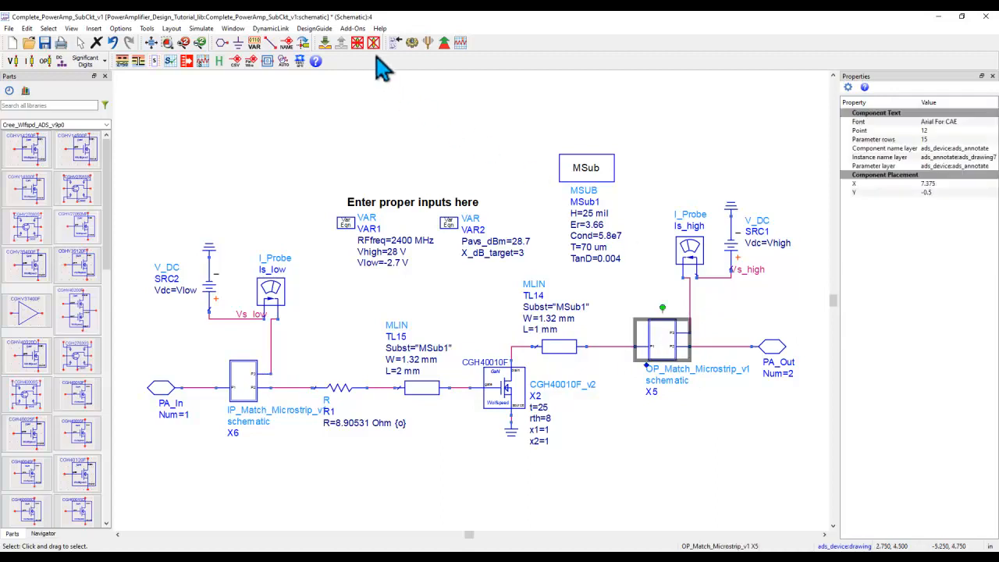
{"action": "left_click", "coordinate": [396, 44]}
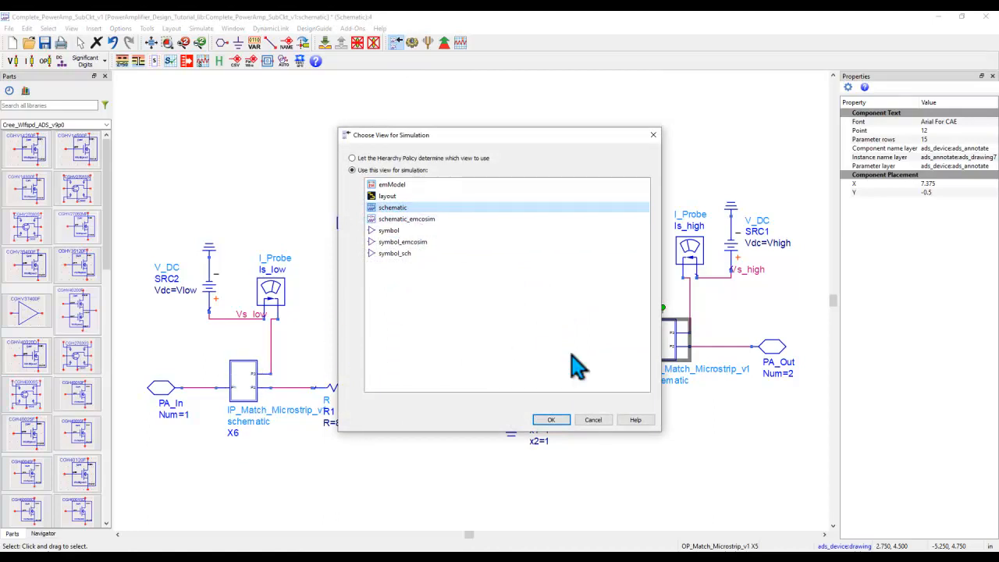
{"action": "left_click", "coordinate": [596, 421]}
{"action": "left_click", "coordinate": [631, 450]}
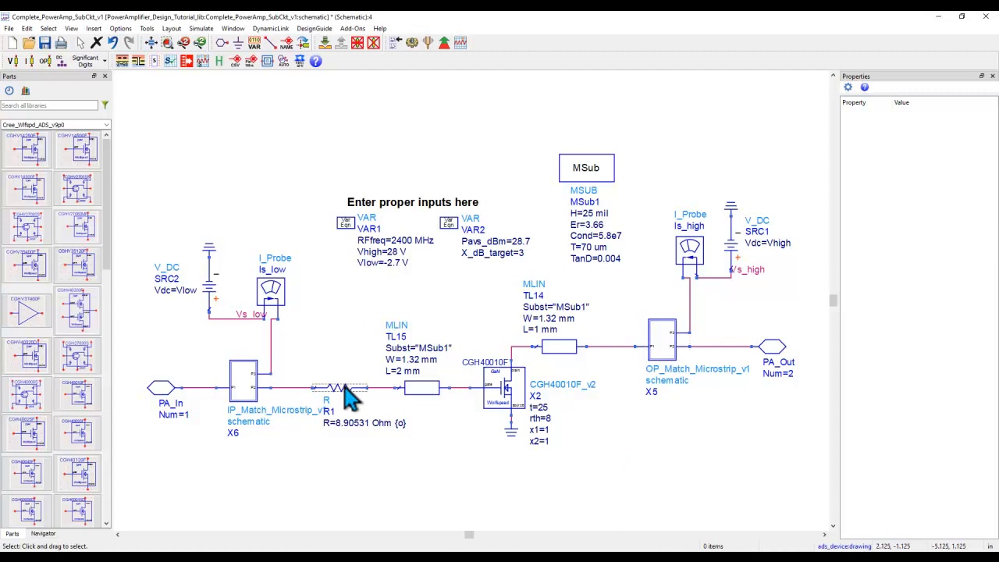
Change the component type of series resistor R1 to R_Pad1
{"action": "scroll", "coordinate": [361, 417], "scroll_direction": "up", "scroll_amount": 2}
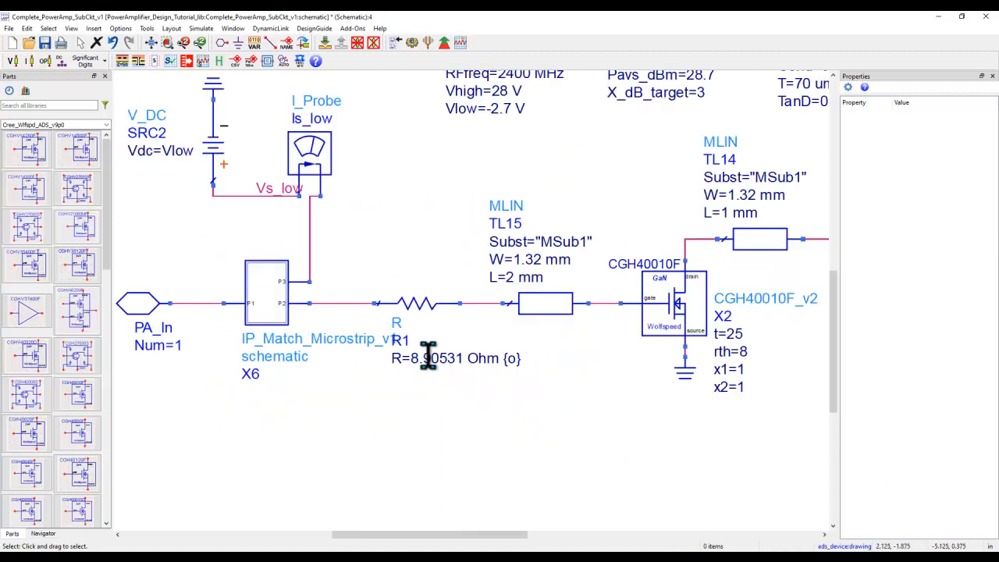
{"action": "double_click", "coordinate": [400, 321]}
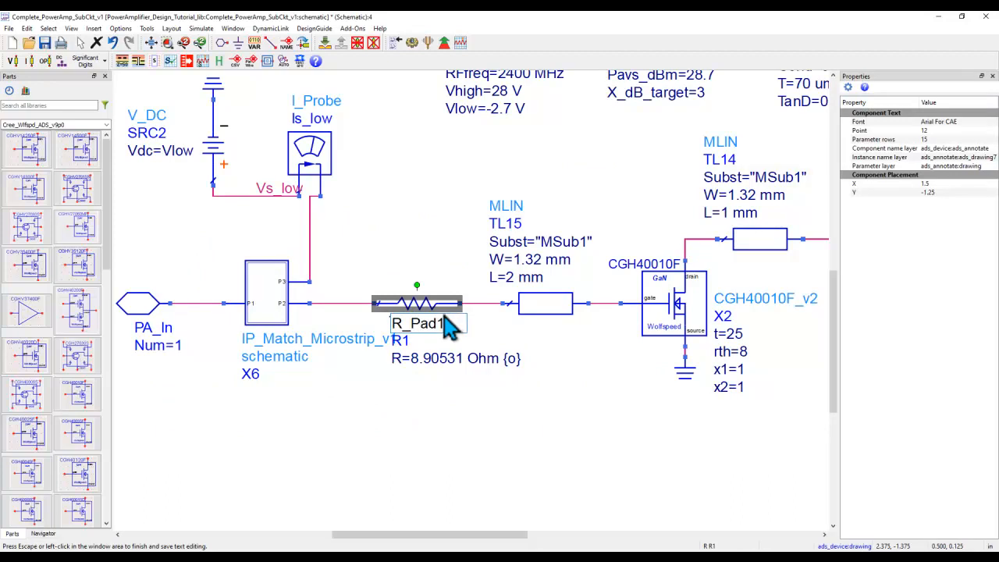
{"action": "left_click", "coordinate": [436, 402]}
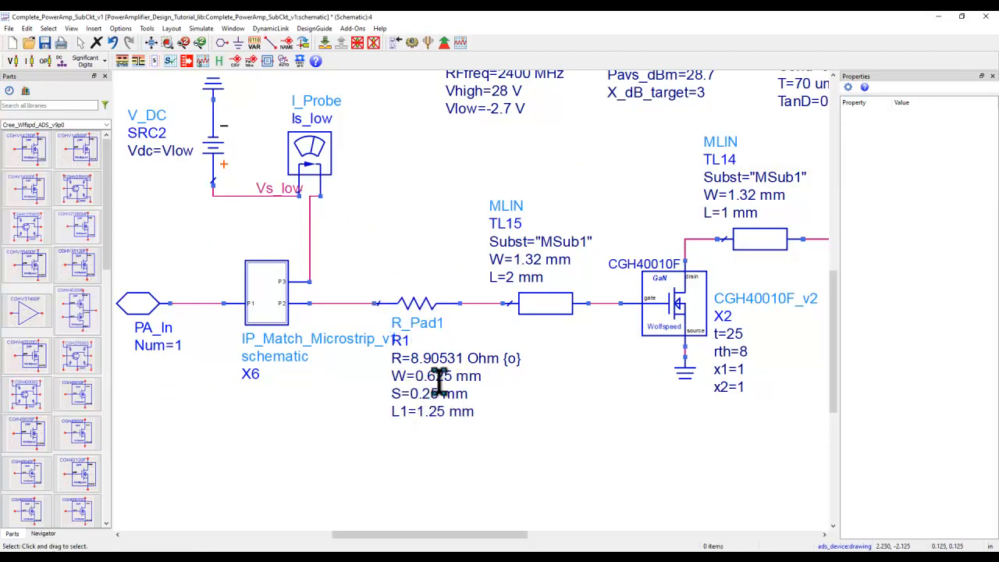
Set the pad dimensions of resistor R1 to W 1.2 mm, S 0.5 mm and L1 1.5 mm
{"action": "double_click", "coordinate": [434, 377]}
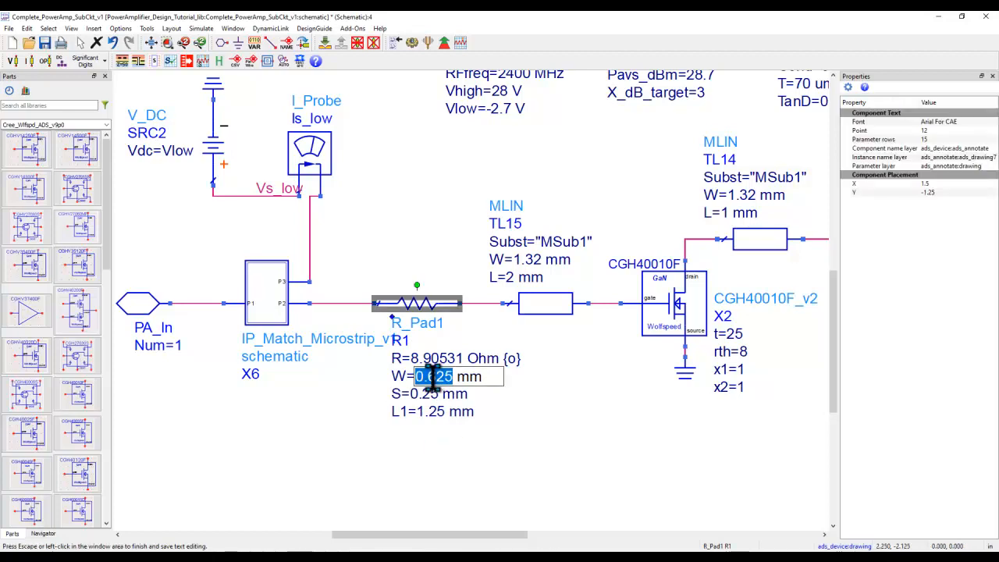
{"action": "type", "text": "1.2"}
{"action": "key", "text": "Tab"}
{"action": "type", "text": "0."}
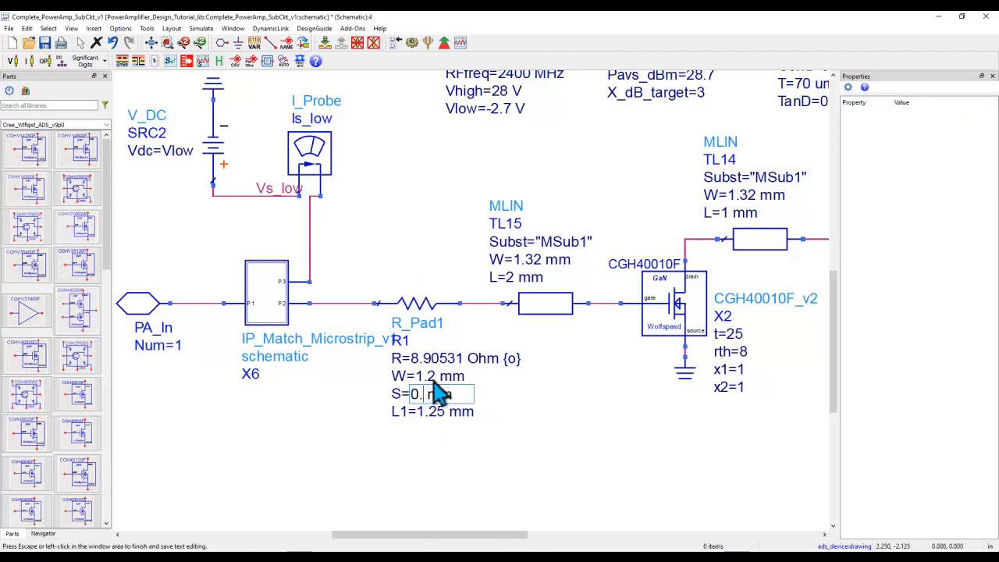
{"action": "type", "text": "5"}
{"action": "key", "text": "Tab"}
{"action": "type", "text": "1.5"}
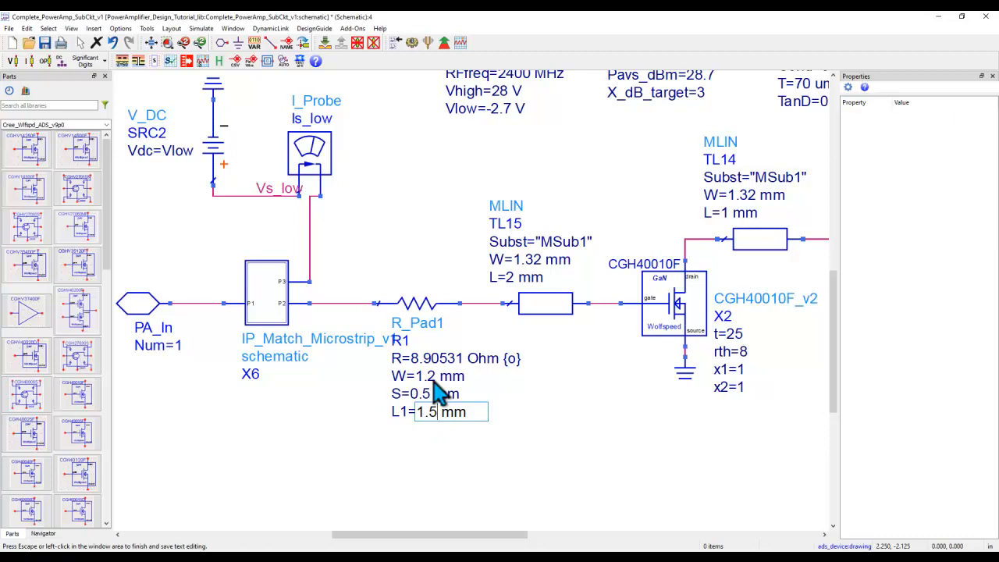
{"action": "left_click", "coordinate": [544, 410]}
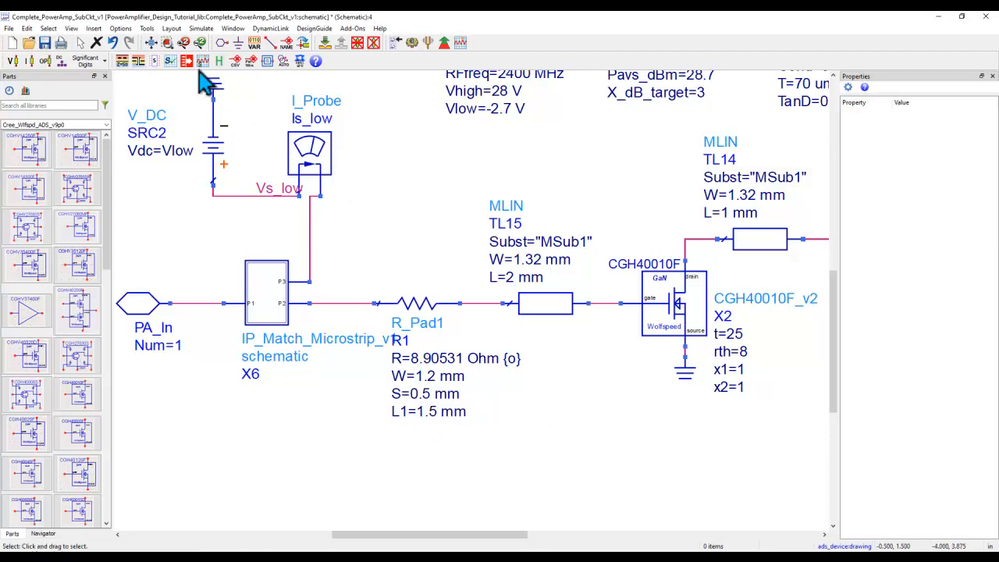
Start placing components from the amplifier schematic into its layout, with the schematic and layout windows arranged one above the other
{"action": "left_click", "coordinate": [166, 43]}
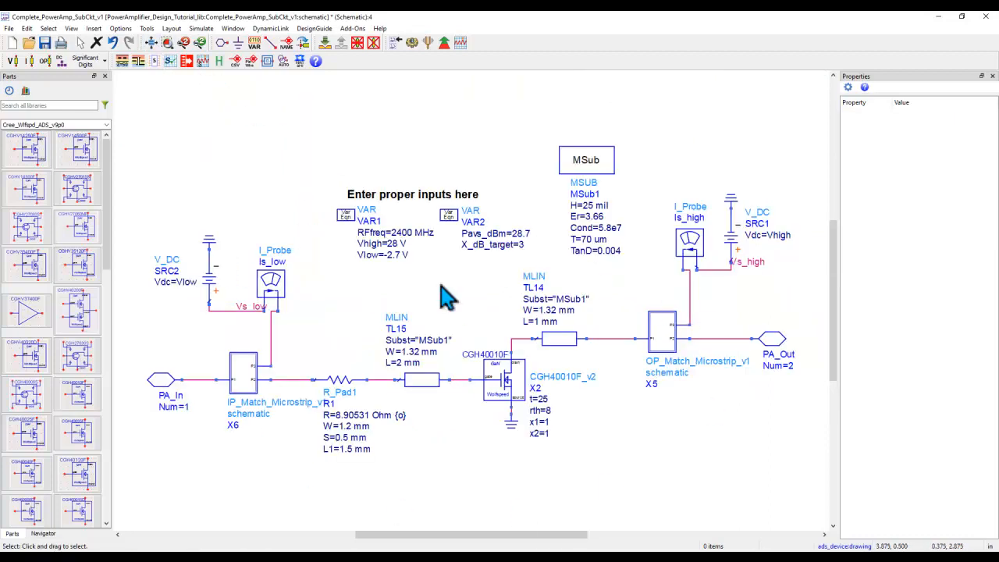
{"action": "left_click", "coordinate": [487, 405]}
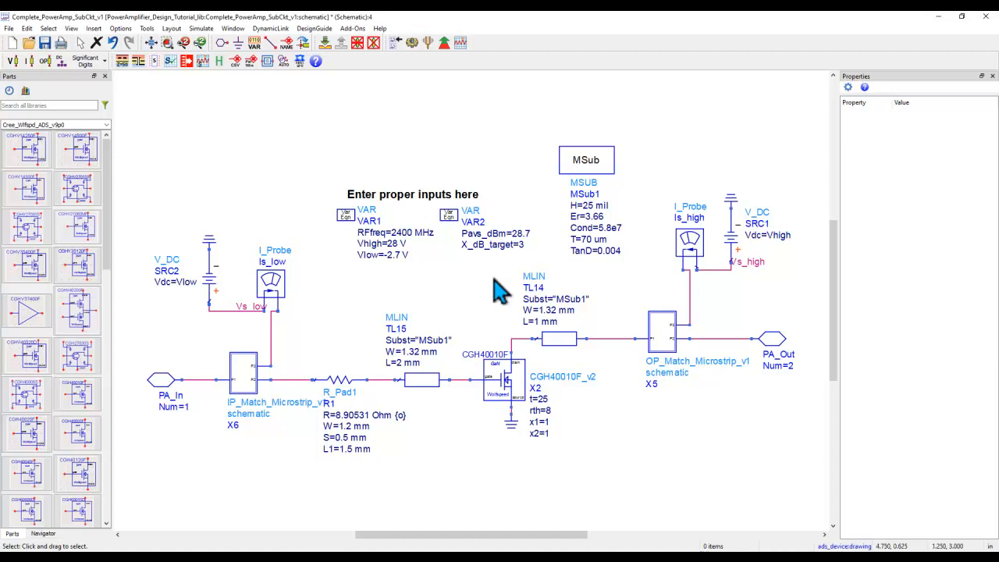
{"action": "left_click", "coordinate": [171, 28]}
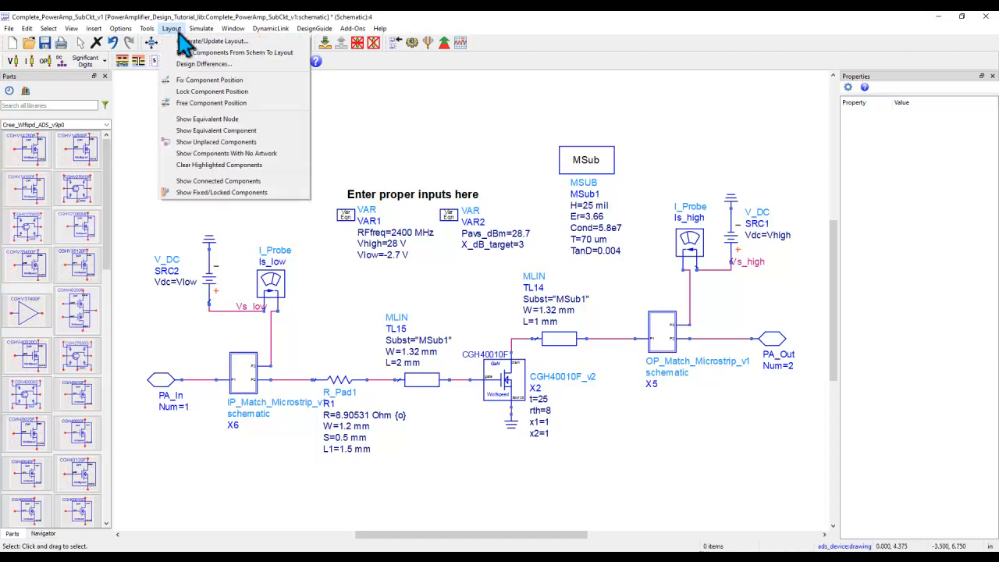
{"action": "left_click", "coordinate": [242, 53]}
{"action": "left_click_drag", "start_coordinate": [428, 19], "coordinate": [467, 219]}
{"action": "left_click_drag", "start_coordinate": [478, 19], "coordinate": [440, 26]}
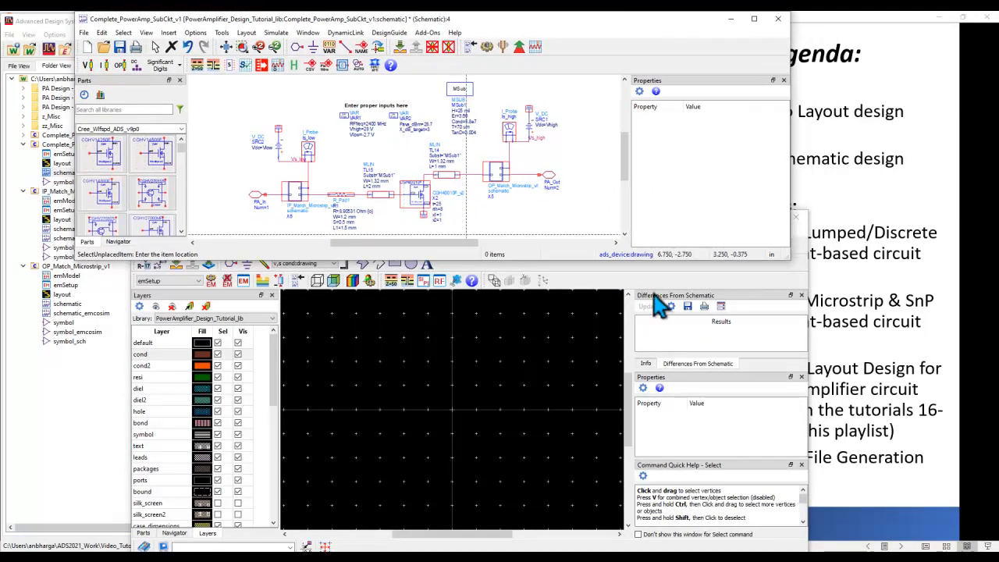
{"action": "left_click", "coordinate": [669, 279]}
{"action": "left_click_drag", "start_coordinate": [639, 209], "coordinate": [638, 257]}
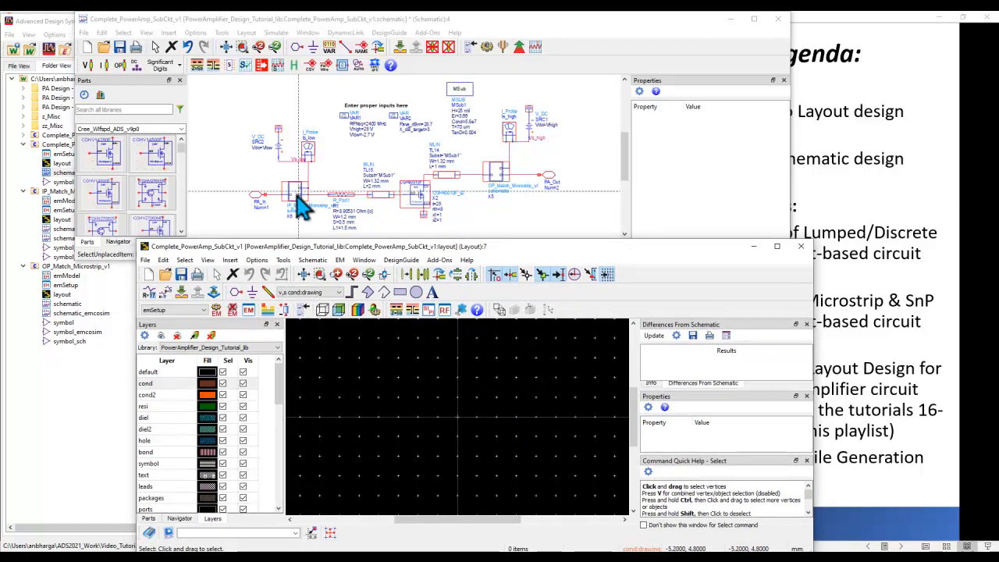
Place the IP_Match_Microstrip_v1 instance X6 in the empty layout, to the lower left of the origin
{"action": "scroll", "coordinate": [310, 207], "scroll_direction": "up", "scroll_amount": 4}
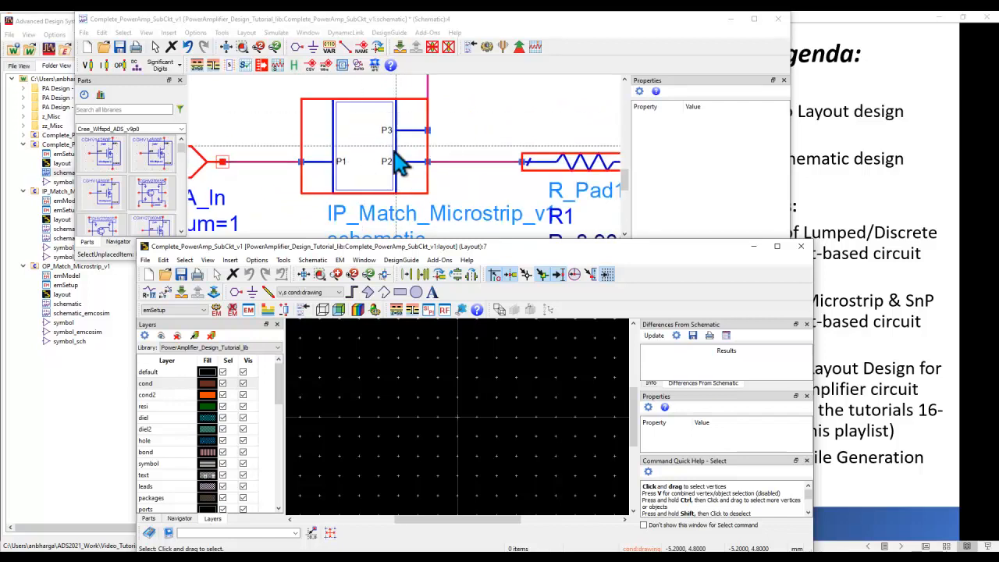
{"action": "scroll", "coordinate": [408, 168], "scroll_direction": "down", "scroll_amount": 3}
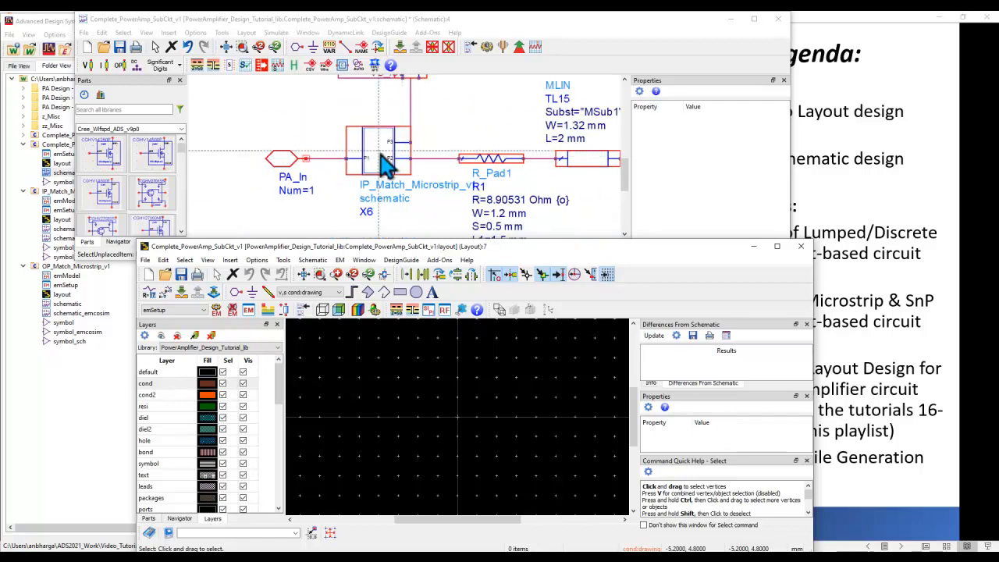
{"action": "left_click", "coordinate": [383, 161]}
{"action": "scroll", "coordinate": [446, 416], "scroll_direction": "down", "scroll_amount": 4}
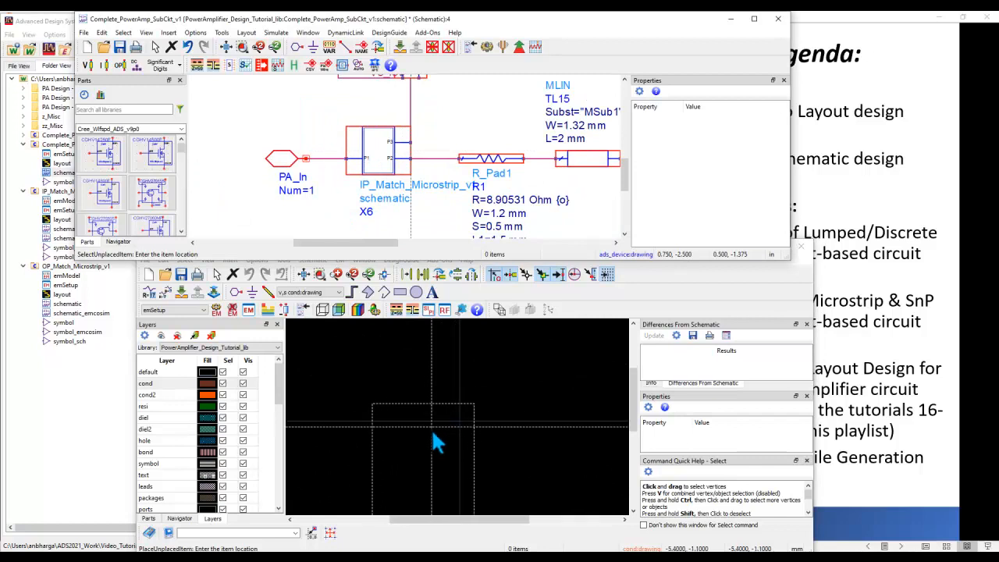
{"action": "left_click", "coordinate": [384, 444]}
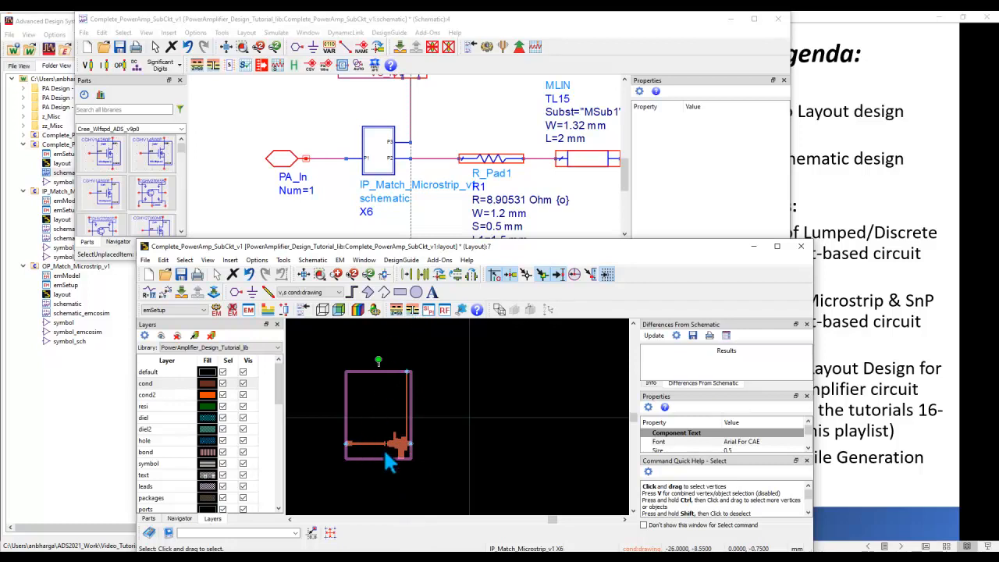
Mirror the placed input matching network about the X axis through its input pin so its bias line points downward
{"action": "left_click", "coordinate": [459, 280]}
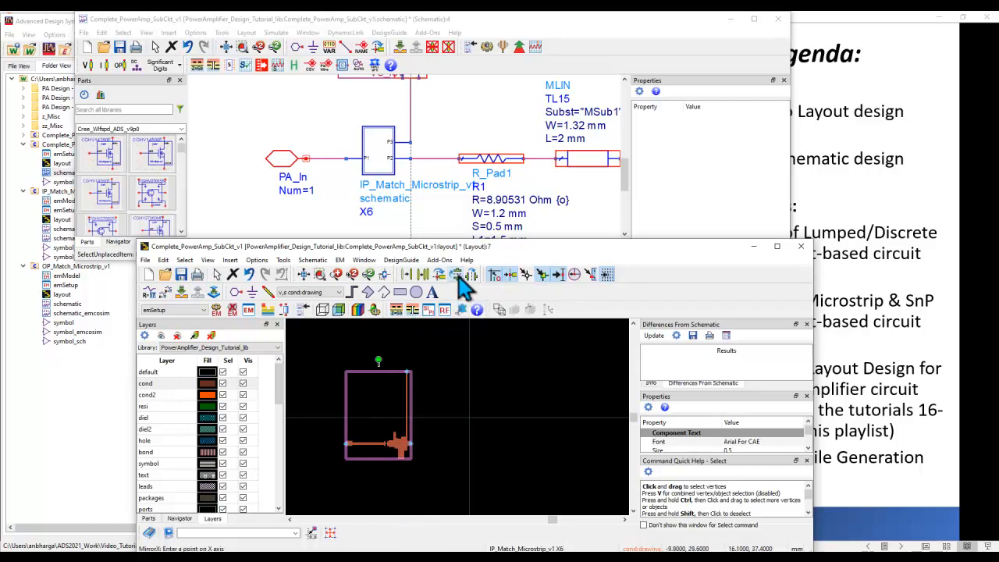
{"action": "left_click", "coordinate": [348, 446]}
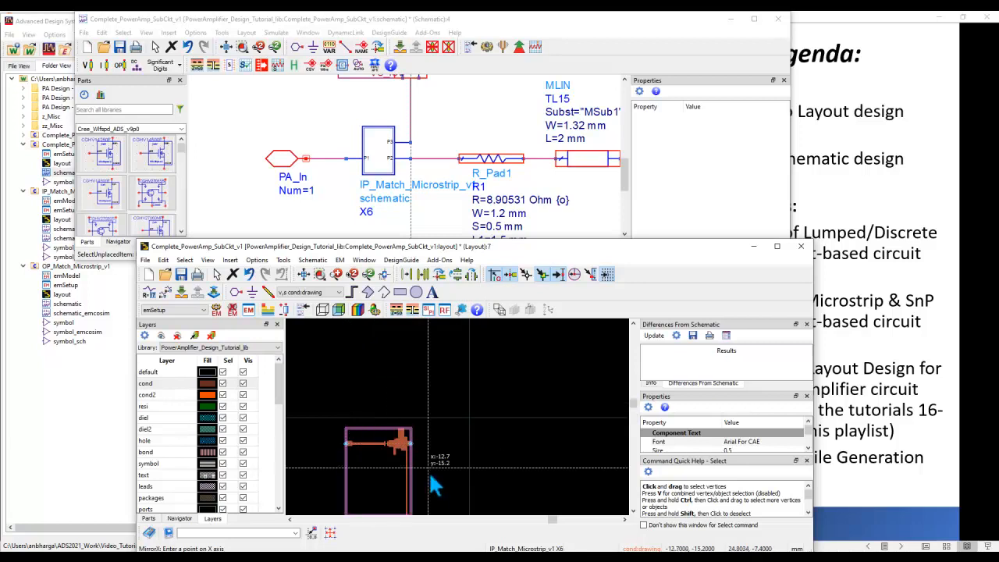
{"action": "left_click", "coordinate": [320, 274]}
{"action": "scroll", "coordinate": [512, 418], "scroll_direction": "down", "scroll_amount": 1}
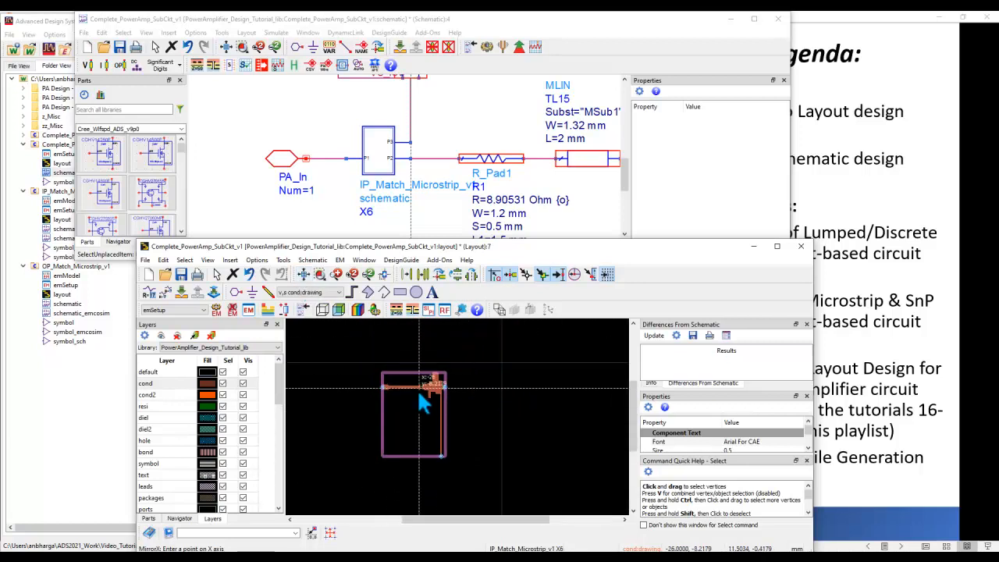
Place resistor R1 at the input matching network's output pin and line TL15 at R1's free end
{"action": "left_click", "coordinate": [496, 164]}
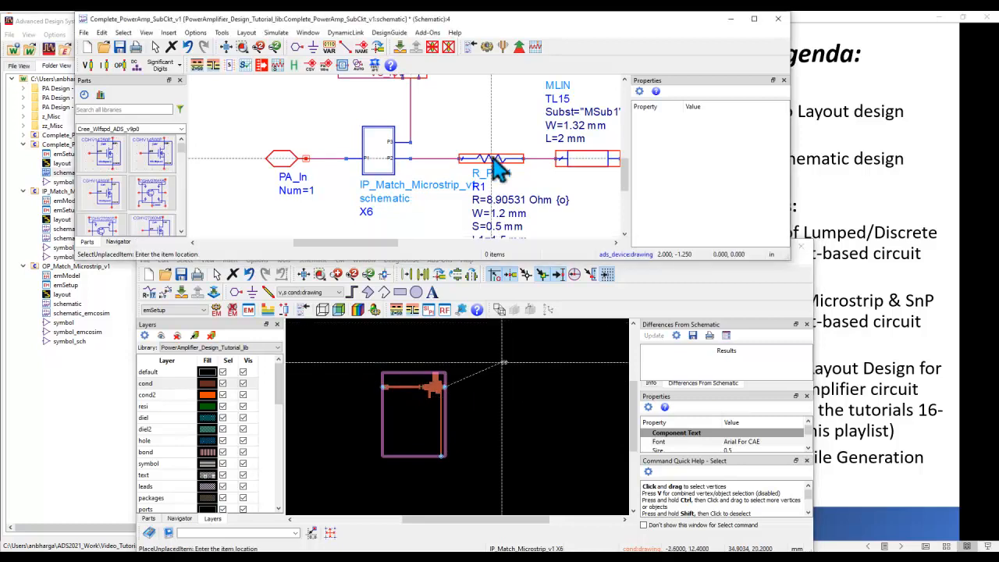
{"action": "left_click", "coordinate": [444, 389]}
{"action": "left_click", "coordinate": [585, 161]}
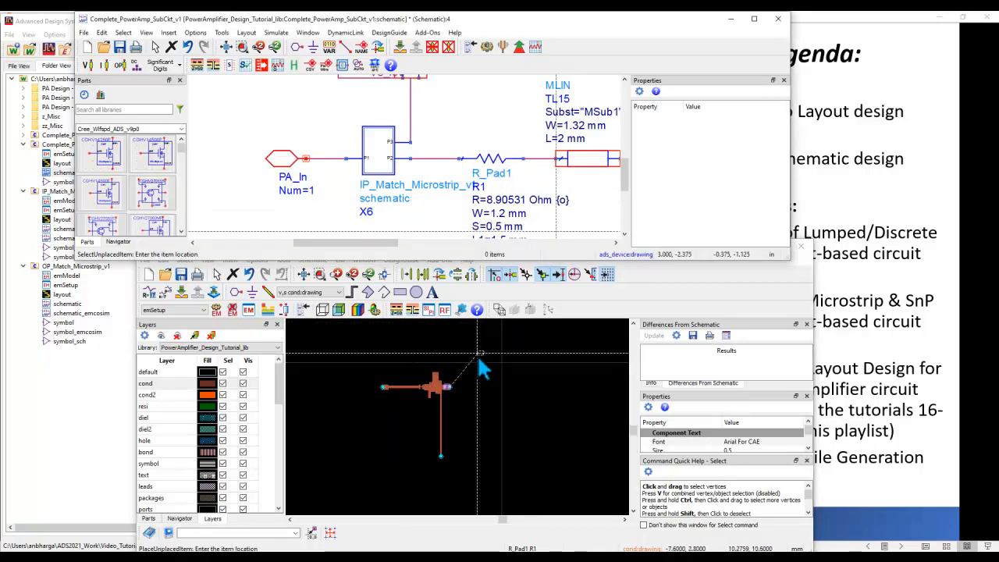
{"action": "scroll", "coordinate": [446, 418], "scroll_direction": "up", "scroll_amount": 2}
{"action": "scroll", "coordinate": [446, 419], "scroll_direction": "up", "scroll_amount": 2}
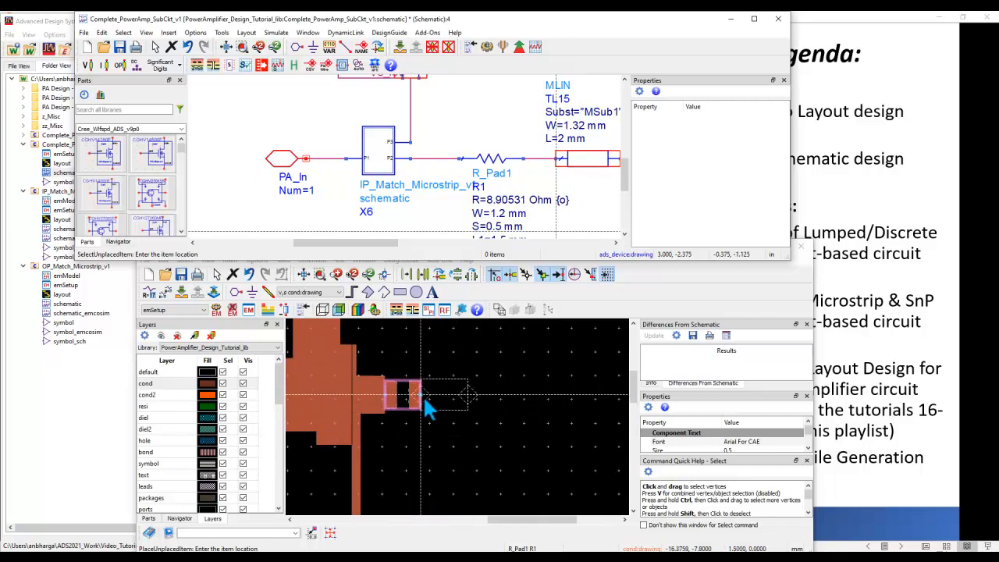
{"action": "left_click", "coordinate": [422, 395]}
{"action": "left_click", "coordinate": [464, 461]}
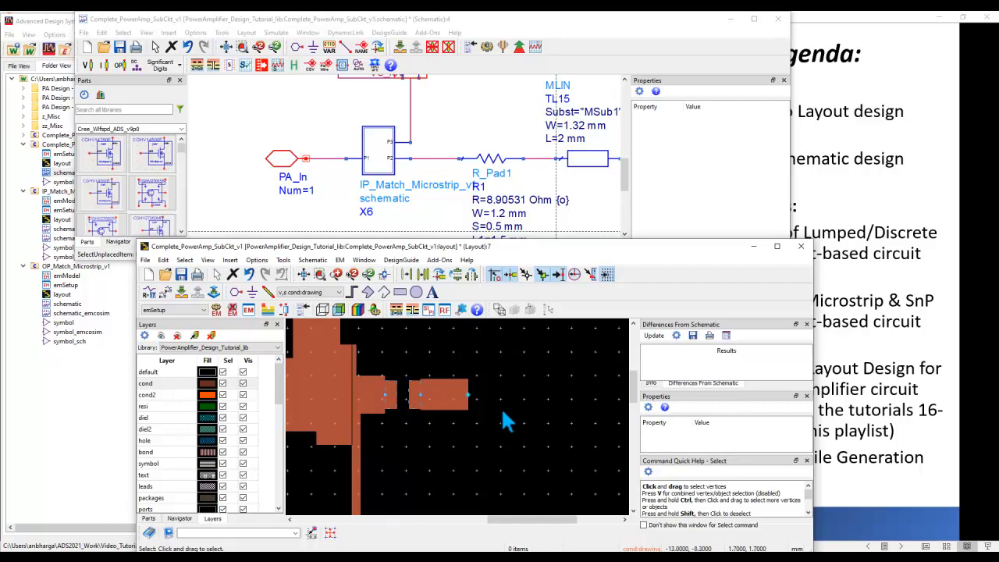
Place the PA_In pin at the input end of the input matching network
{"action": "scroll", "coordinate": [515, 179], "scroll_direction": "down", "scroll_amount": 3}
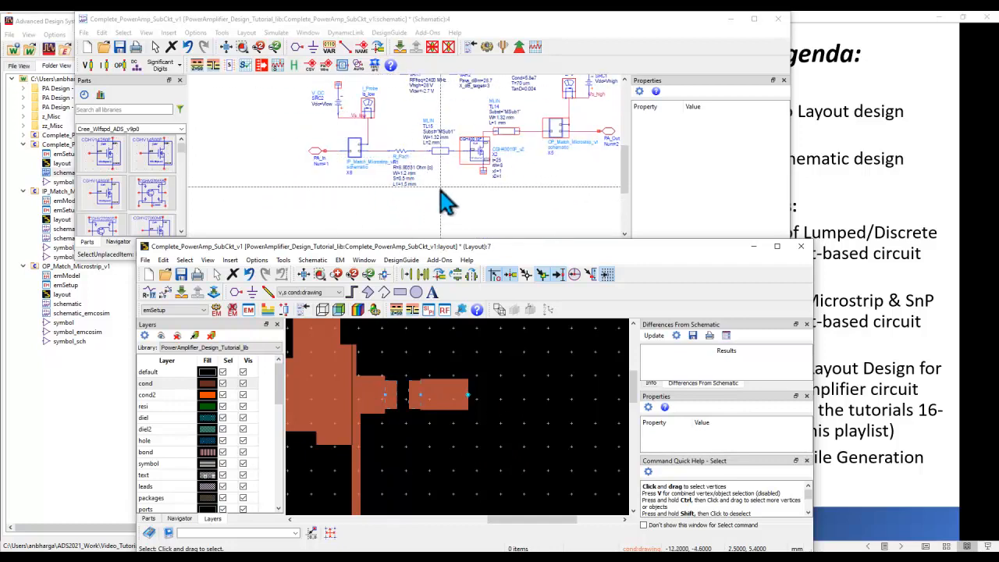
{"action": "scroll", "coordinate": [448, 423], "scroll_direction": "down", "scroll_amount": 3}
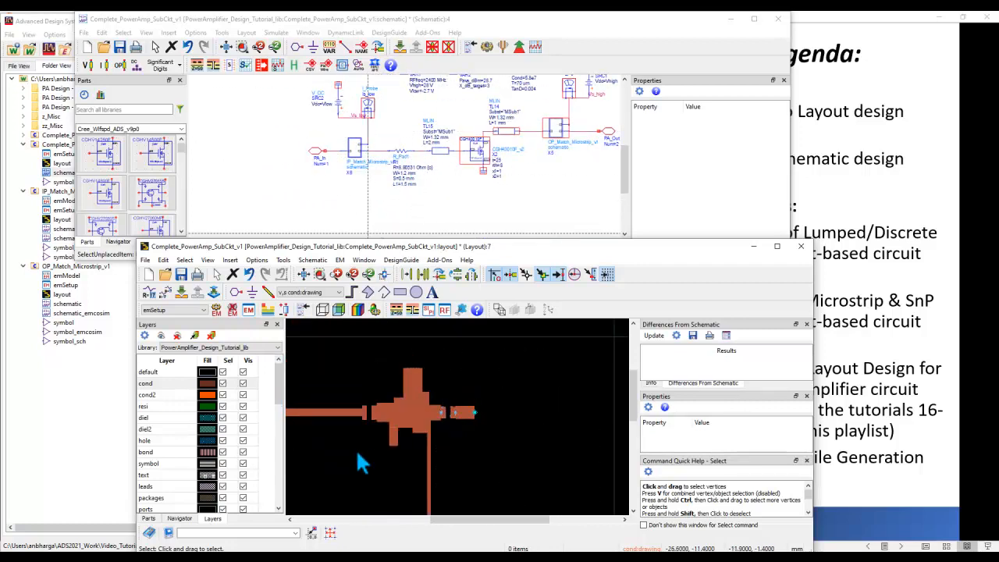
{"action": "left_click_drag", "start_coordinate": [357, 447], "coordinate": [434, 410]}
{"action": "left_click", "coordinate": [323, 161]}
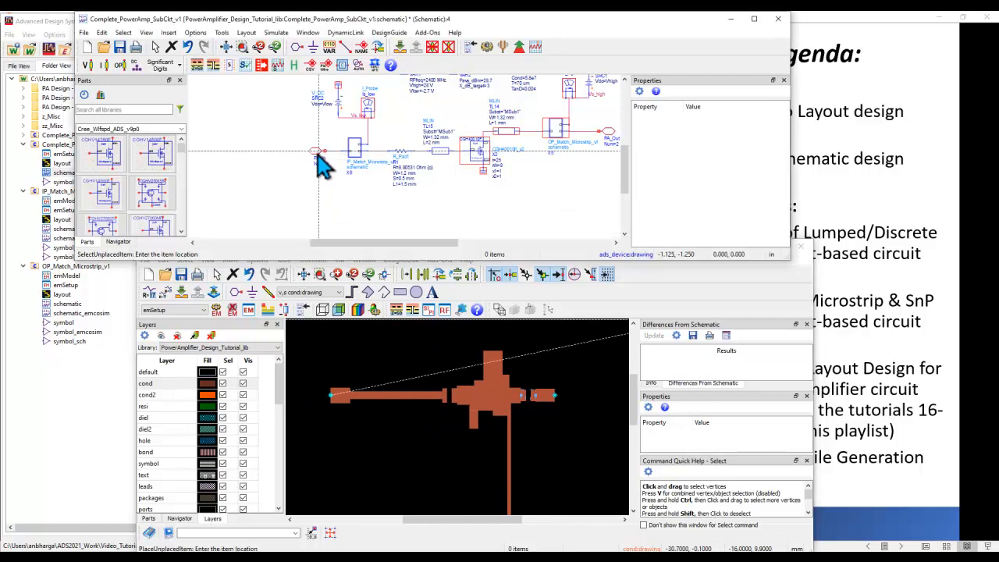
{"action": "left_click", "coordinate": [331, 397]}
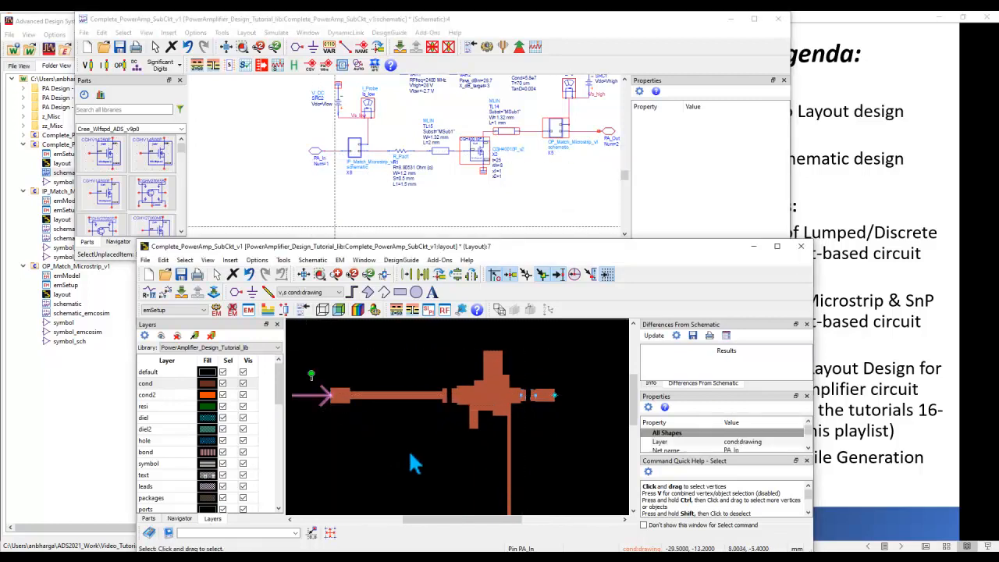
Place line TL14 in line with TL15 on its output side, leaving a gap of about 5 mm for the transistor
{"action": "scroll", "coordinate": [537, 434], "scroll_direction": "down", "scroll_amount": 2}
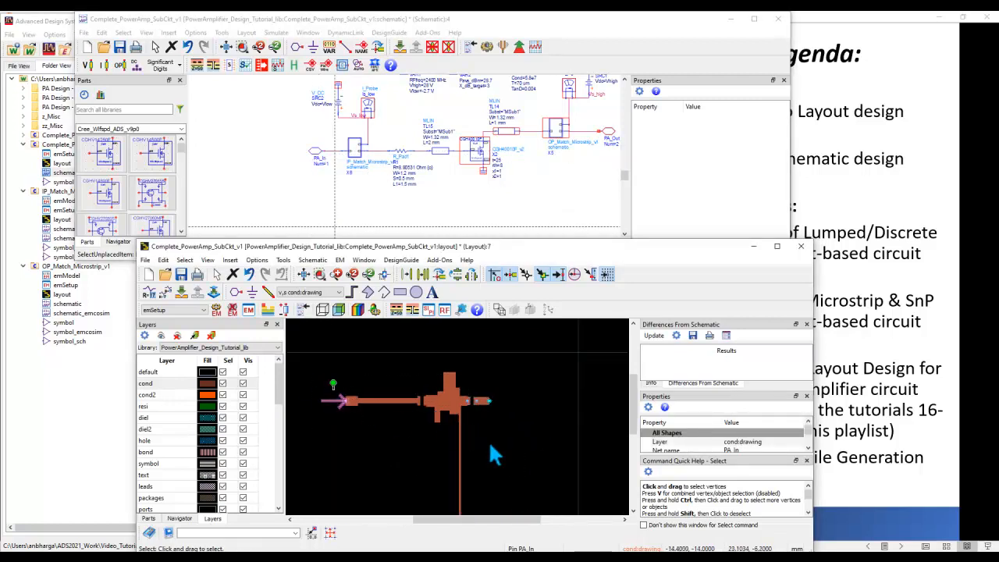
{"action": "left_click_drag", "start_coordinate": [539, 431], "coordinate": [506, 428]}
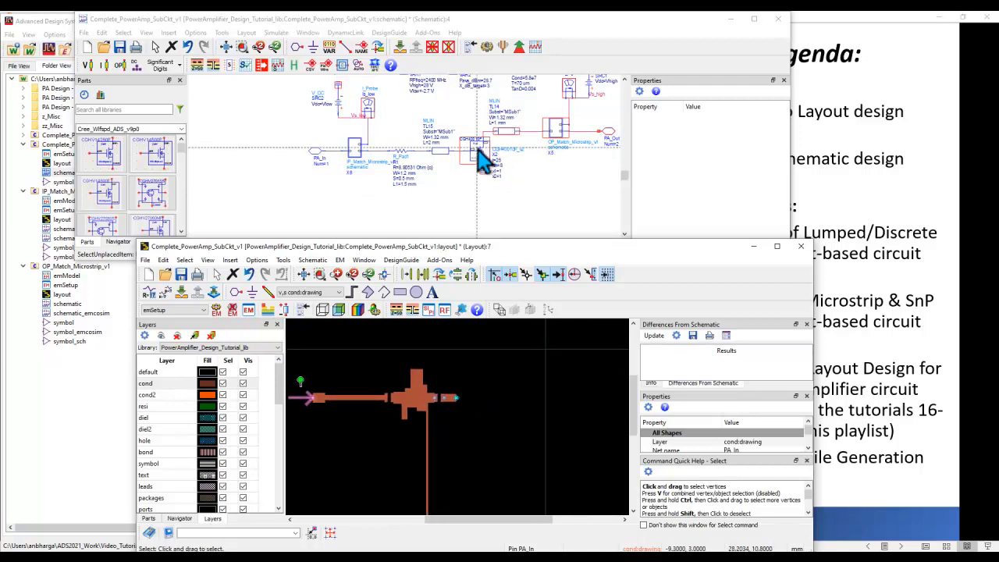
{"action": "left_click_drag", "start_coordinate": [524, 189], "coordinate": [473, 202]}
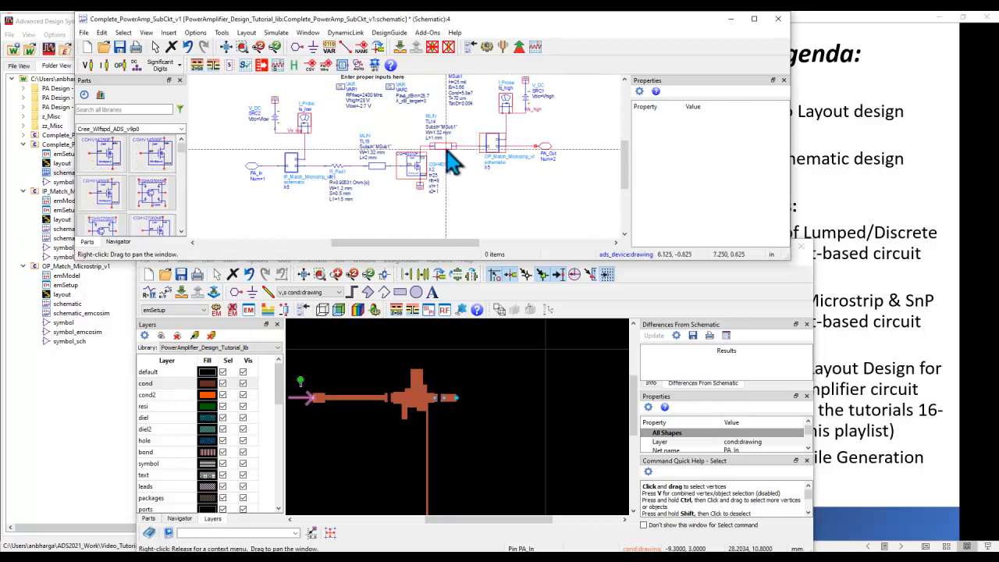
{"action": "left_click", "coordinate": [440, 147]}
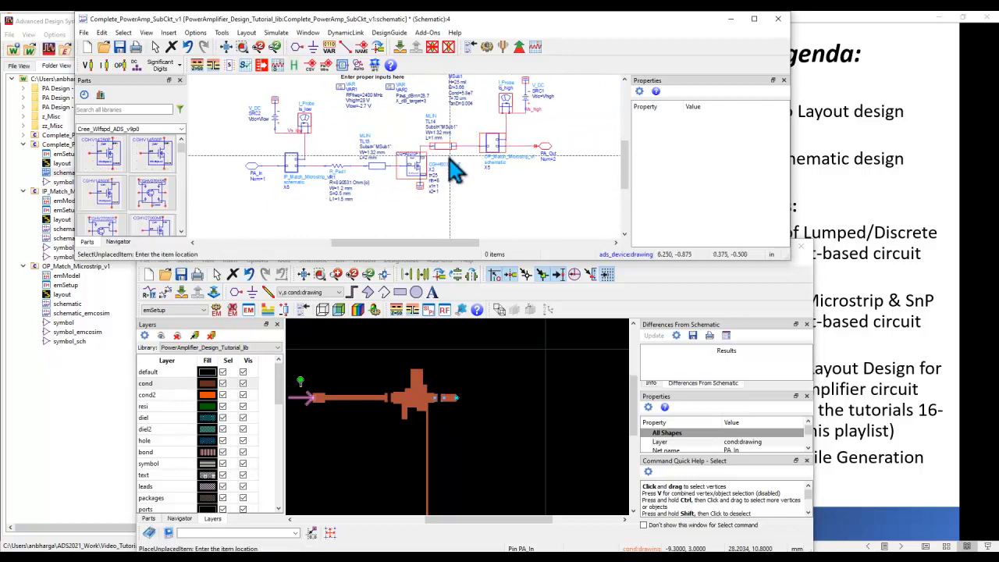
{"action": "left_click", "coordinate": [490, 412]}
{"action": "left_click", "coordinate": [490, 412]}
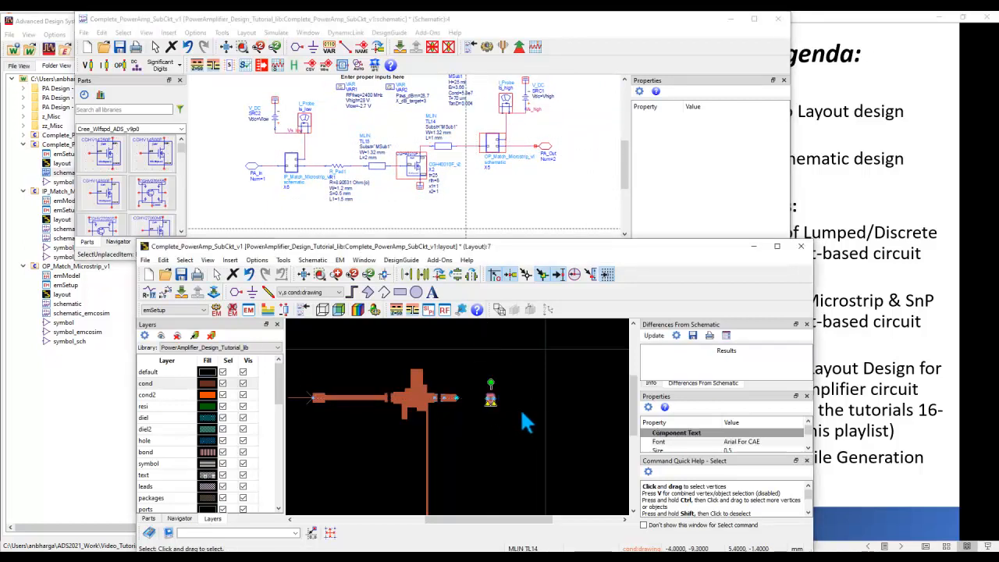
Place the OP_Match_Microstrip_v1 instance X5 at the output end of TL14 and mirror it about the X axis
{"action": "left_click", "coordinate": [490, 150]}
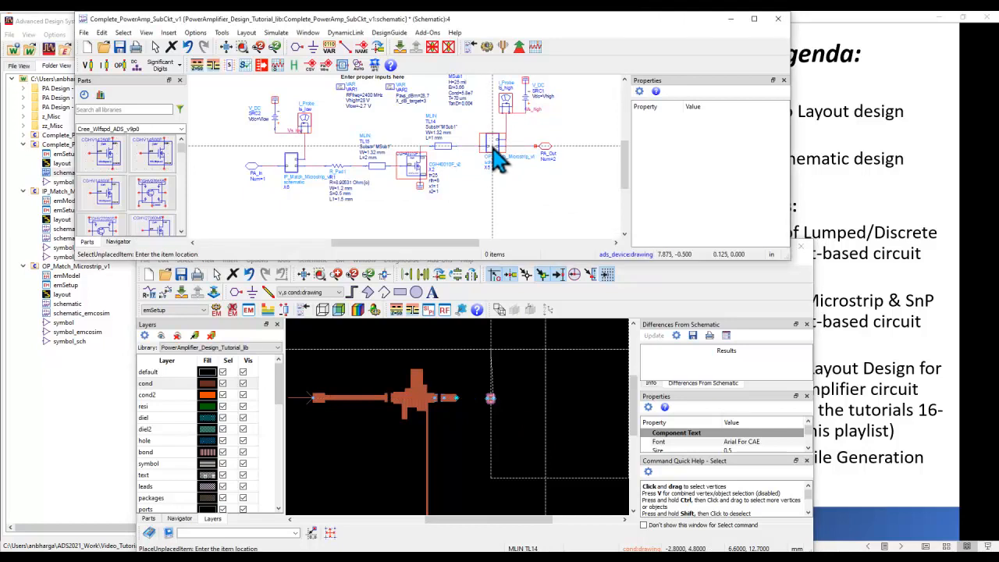
{"action": "left_click", "coordinate": [564, 412]}
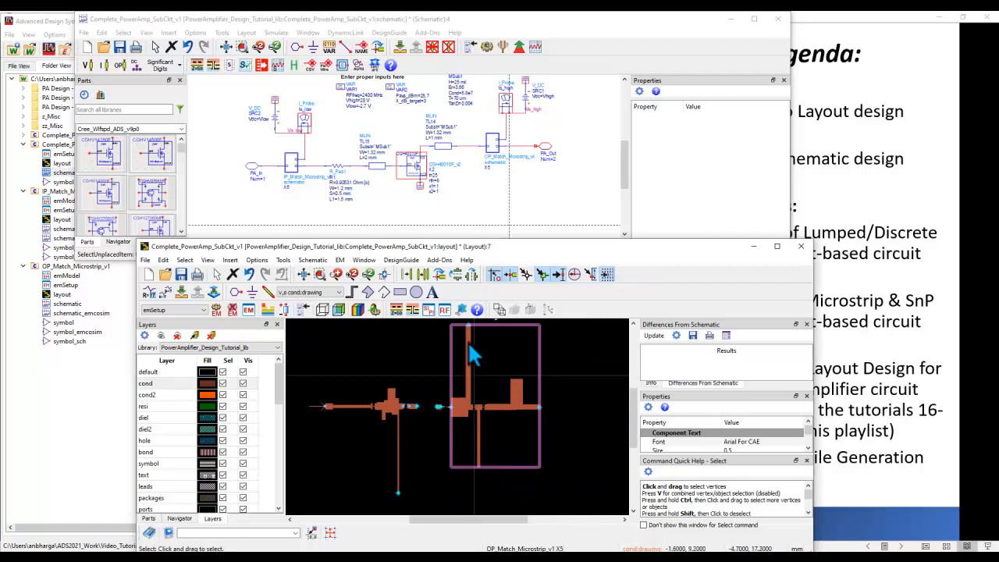
{"action": "left_click", "coordinate": [456, 275]}
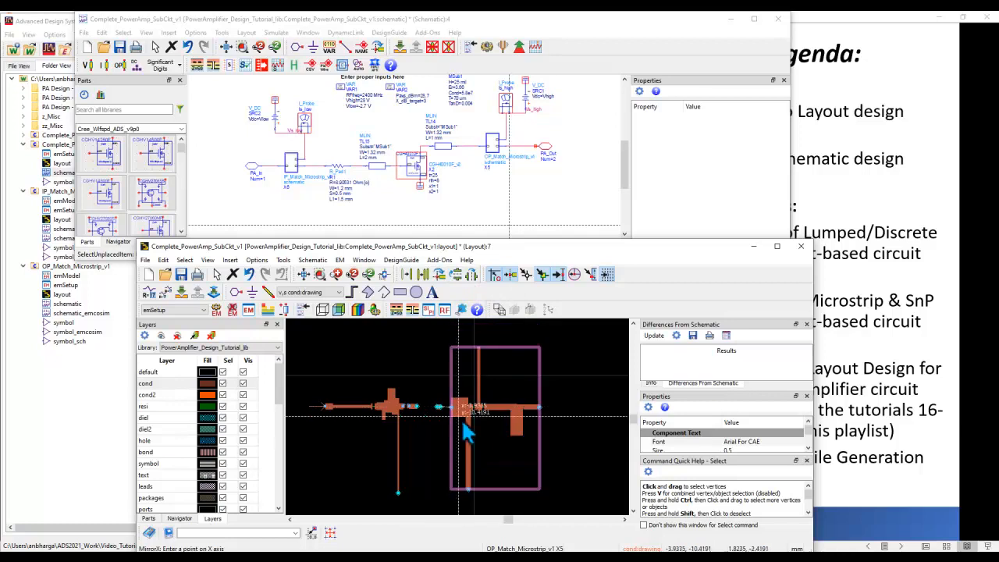
{"action": "left_click", "coordinate": [560, 439]}
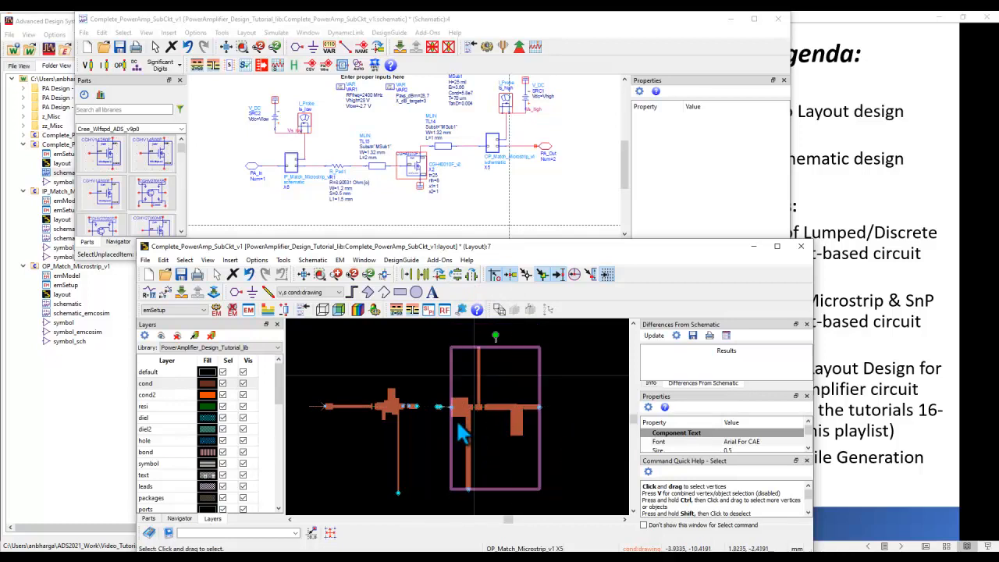
{"action": "left_click_drag", "start_coordinate": [457, 413], "coordinate": [451, 422]}
{"action": "scroll", "coordinate": [431, 415], "scroll_direction": "up", "scroll_amount": 6}
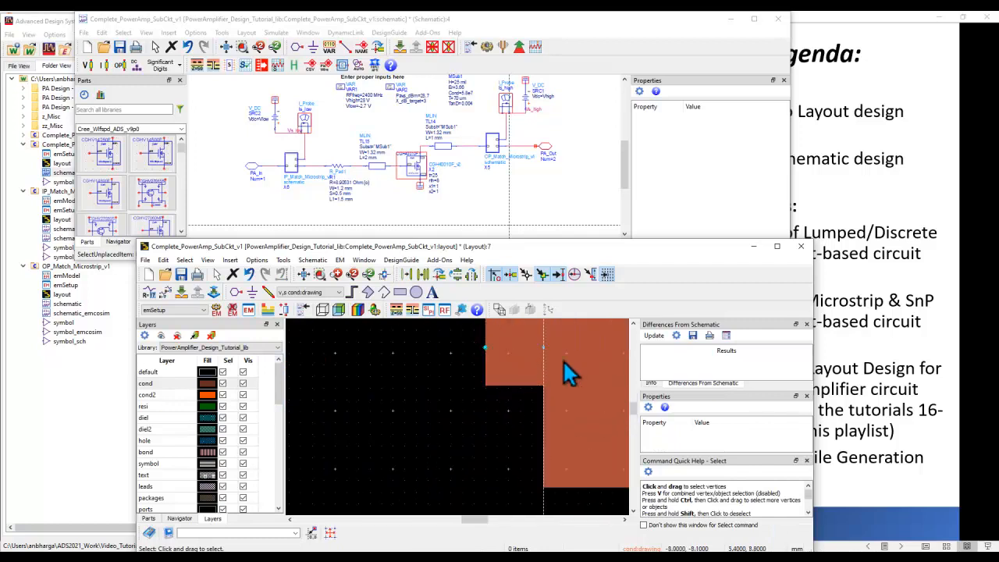
{"action": "scroll", "coordinate": [500, 414], "scroll_direction": "down", "scroll_amount": 2}
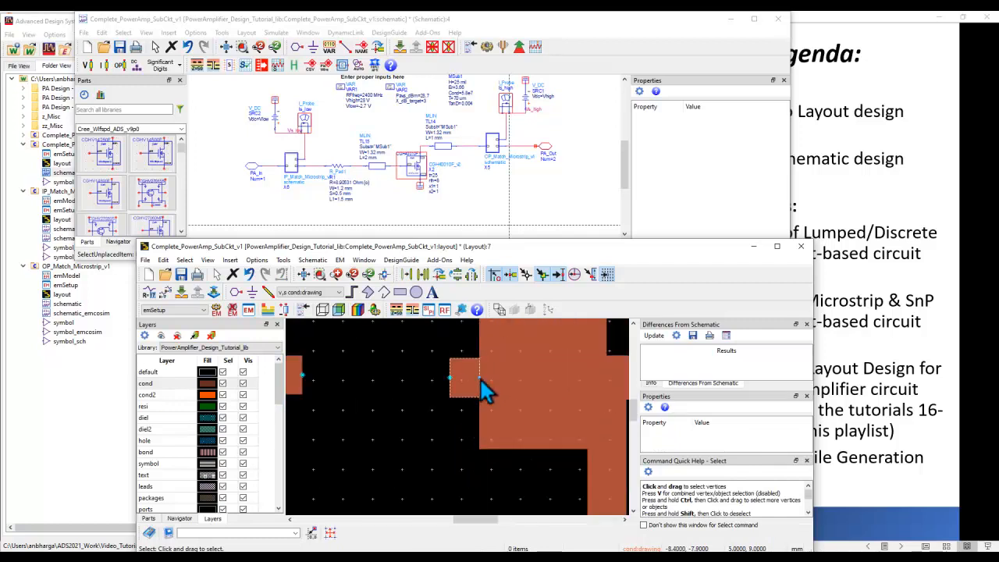
Maximize the layout window and move all placed components together straight down by about 16 mm, leaving nothing selected
{"action": "double_click", "coordinate": [345, 248]}
{"action": "scroll", "coordinate": [437, 292], "scroll_direction": "down", "scroll_amount": 6}
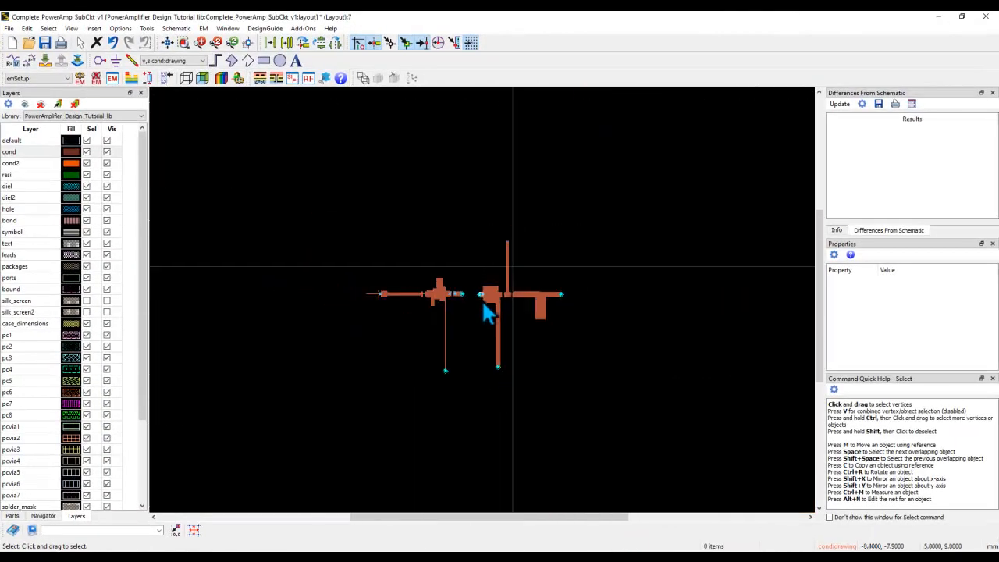
{"action": "left_click_drag", "start_coordinate": [346, 216], "coordinate": [597, 379]}
{"action": "left_click_drag", "start_coordinate": [526, 320], "coordinate": [524, 367]}
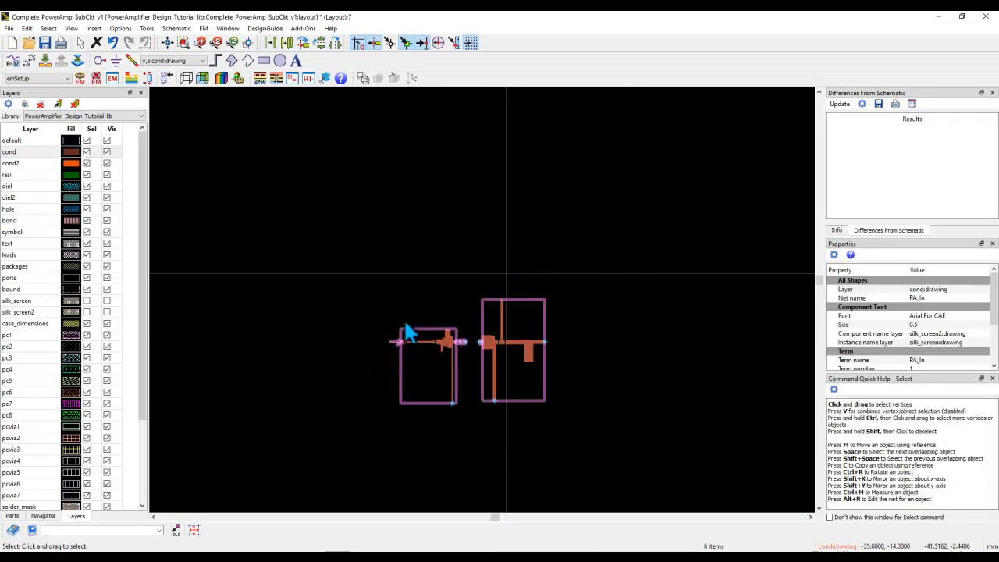
{"action": "left_click", "coordinate": [352, 349]}
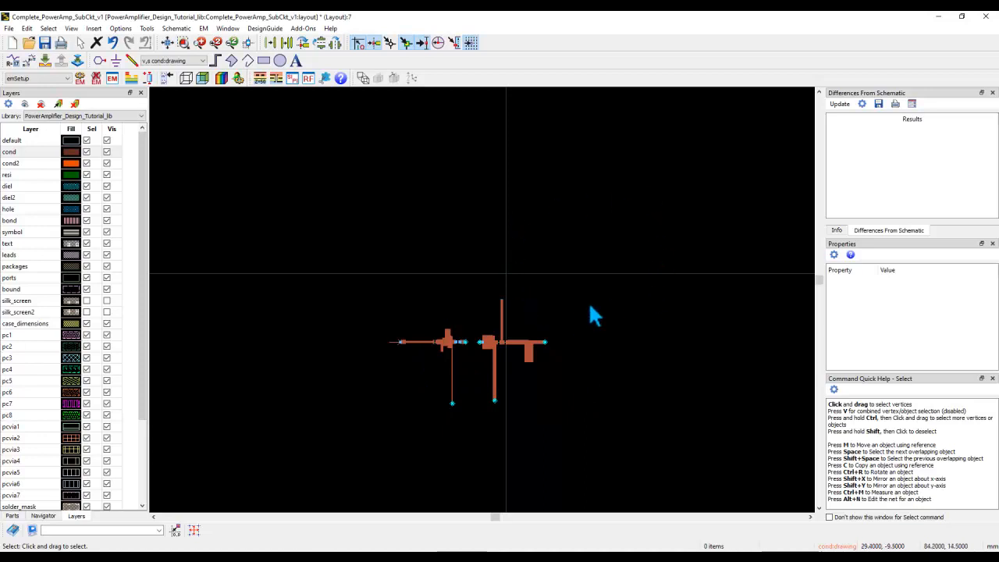
{"action": "left_click_drag", "start_coordinate": [585, 303], "coordinate": [506, 365]}
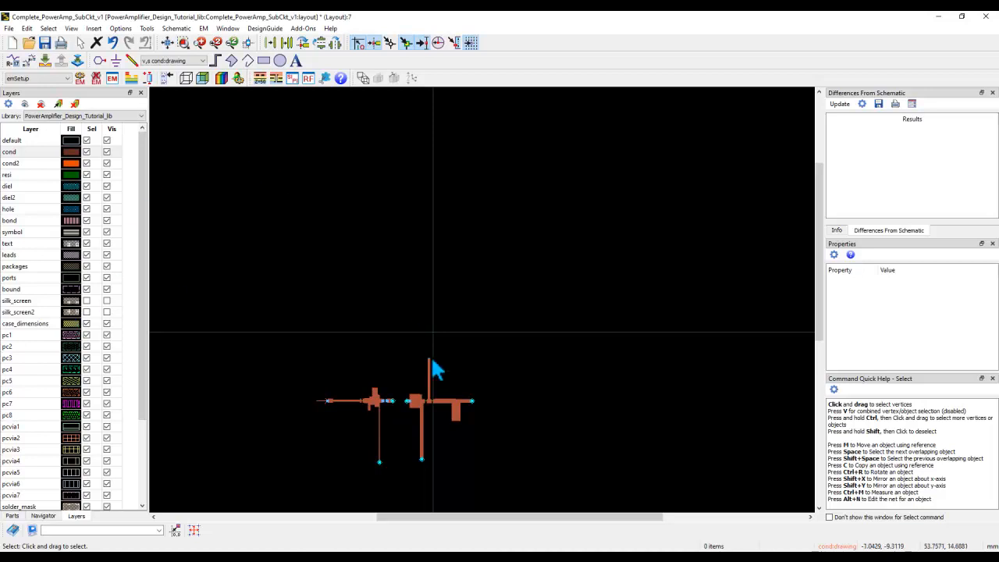
Draw a board boundary rectangle on the bound layer with opposite corners at (0, -20) and (50.8, 20) mm
{"action": "left_click", "coordinate": [17, 290]}
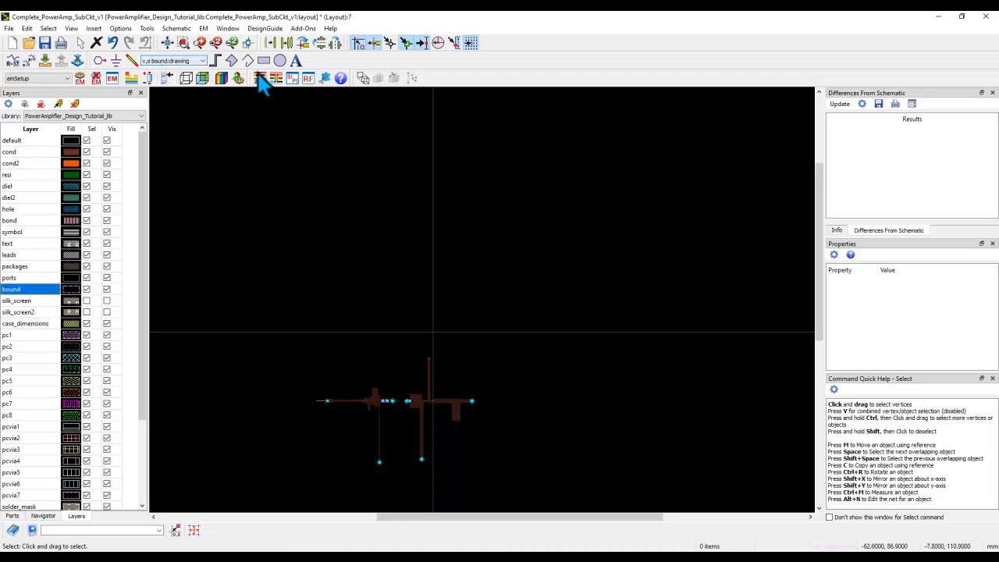
{"action": "left_click", "coordinate": [263, 61]}
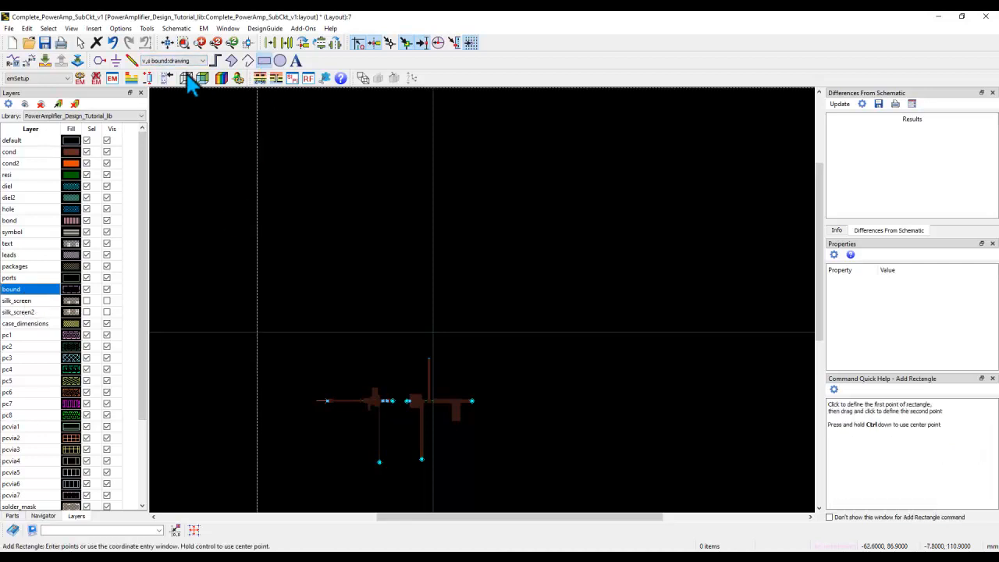
{"action": "left_click", "coordinate": [94, 28]}
{"action": "left_click", "coordinate": [113, 391]}
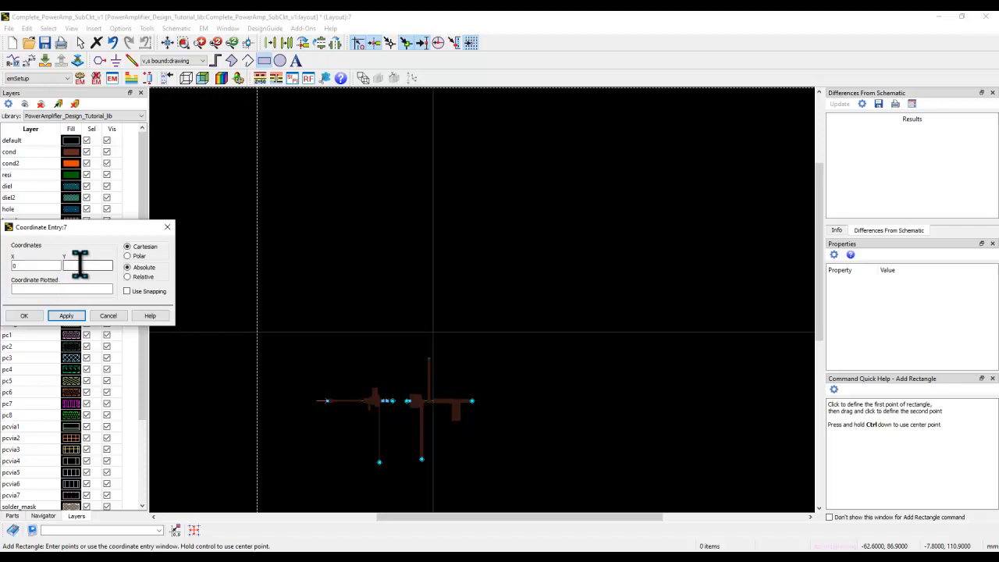
{"action": "left_click", "coordinate": [79, 264]}
{"action": "type", "text": "-20"}
{"action": "left_click", "coordinate": [66, 315]}
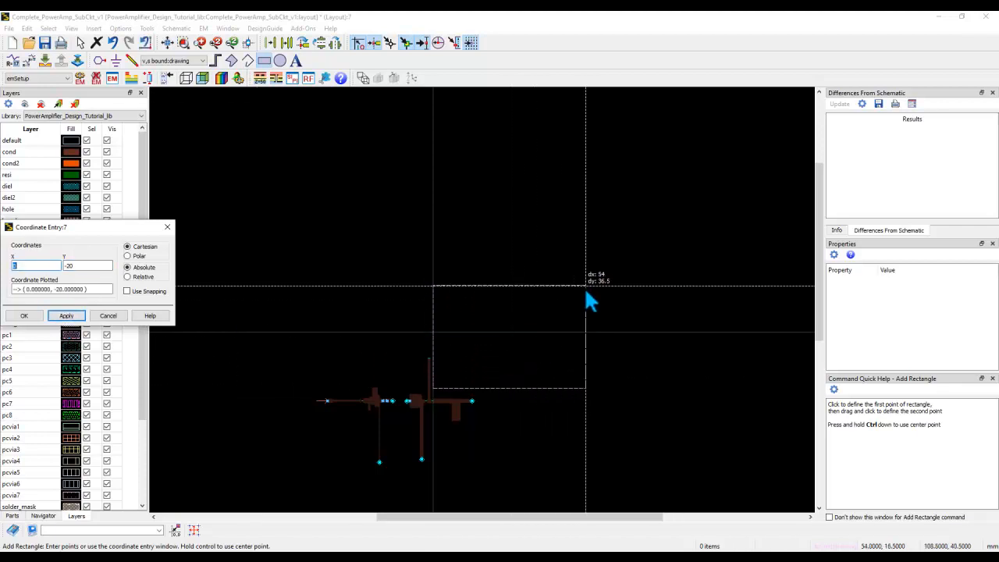
{"action": "double_click", "coordinate": [69, 266]}
{"action": "type", "text": "20"}
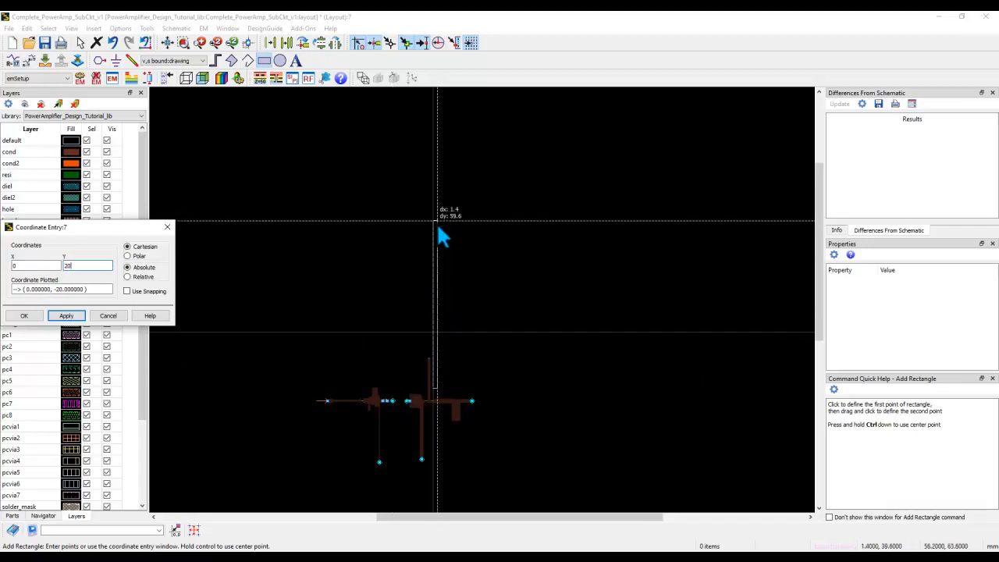
{"action": "left_click_drag", "start_coordinate": [24, 266], "coordinate": [8, 264]}
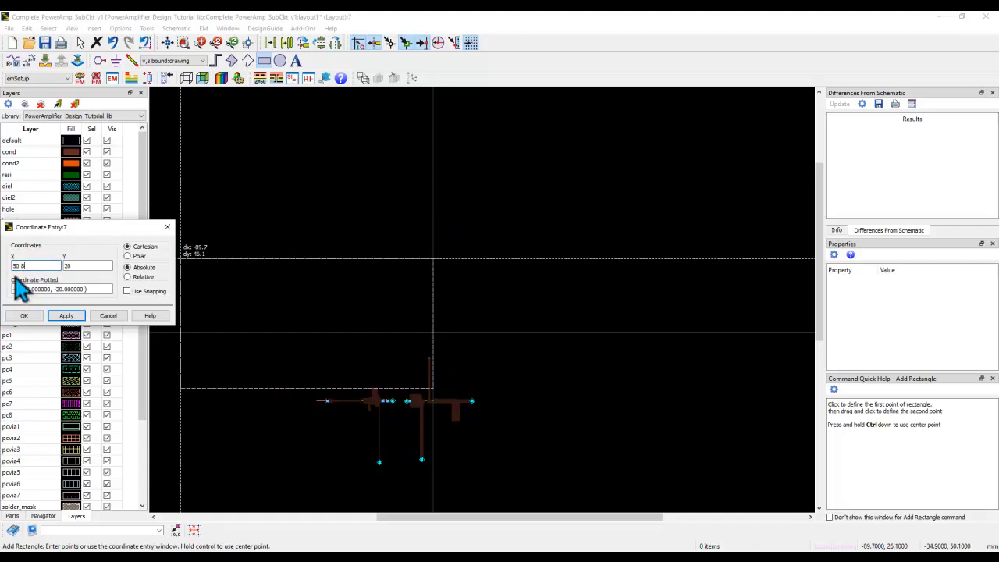
{"action": "left_click", "coordinate": [24, 316]}
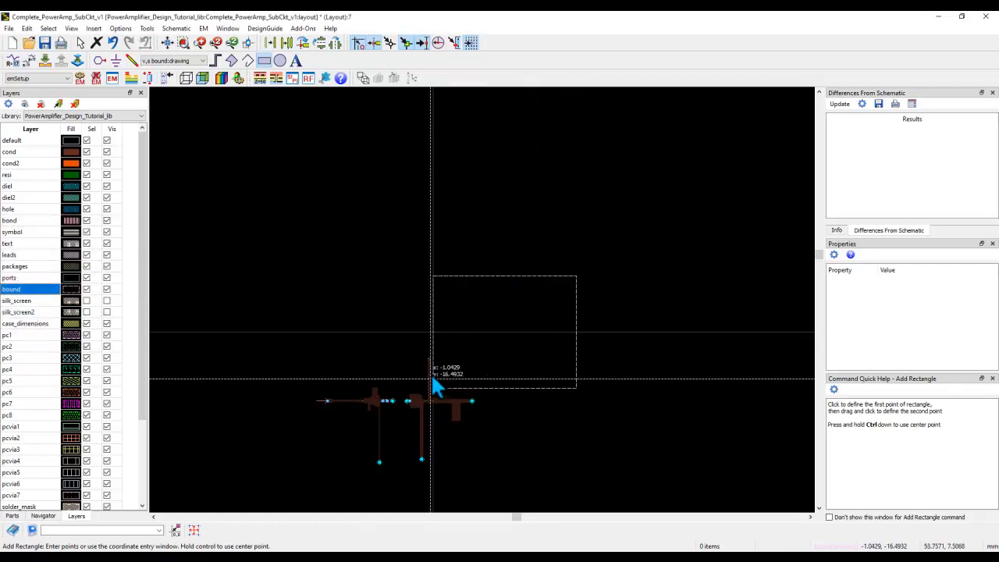
{"action": "key", "text": "Escape"}
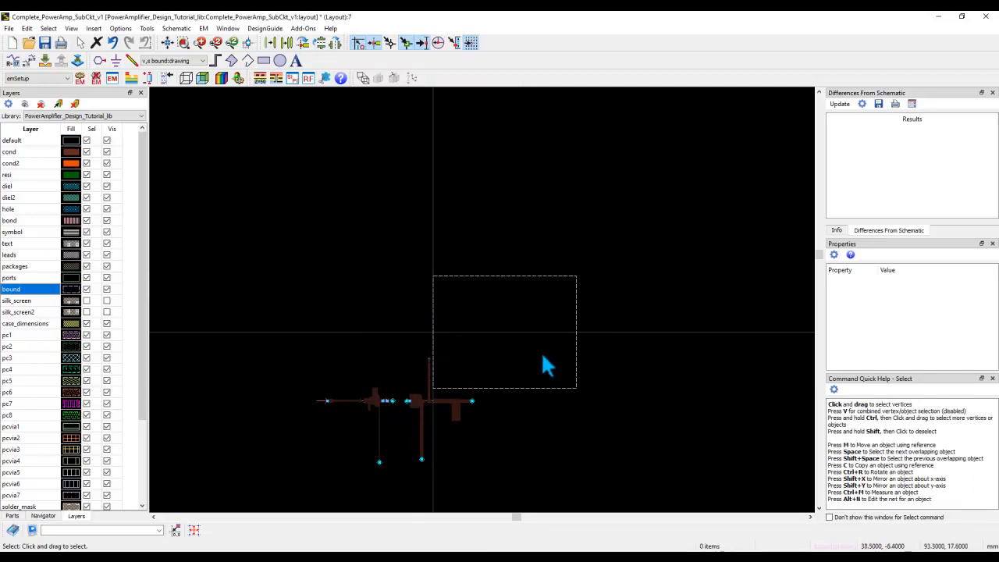
Move the input-side components together by reference so that the PA_In pin lands on the origin at the boundary's edge
{"action": "mouse_move", "coordinate": [290, 363]}
{"action": "left_mouse_down"}
{"action": "mouse_move", "coordinate": [390, 480]}
{"action": "mouse_move", "coordinate": [406, 484]}
{"action": "left_mouse_up"}
{"action": "scroll", "coordinate": [478, 422], "scroll_direction": "up", "scroll_amount": 1}
{"action": "scroll", "coordinate": [422, 327], "scroll_direction": "up", "scroll_amount": 1}
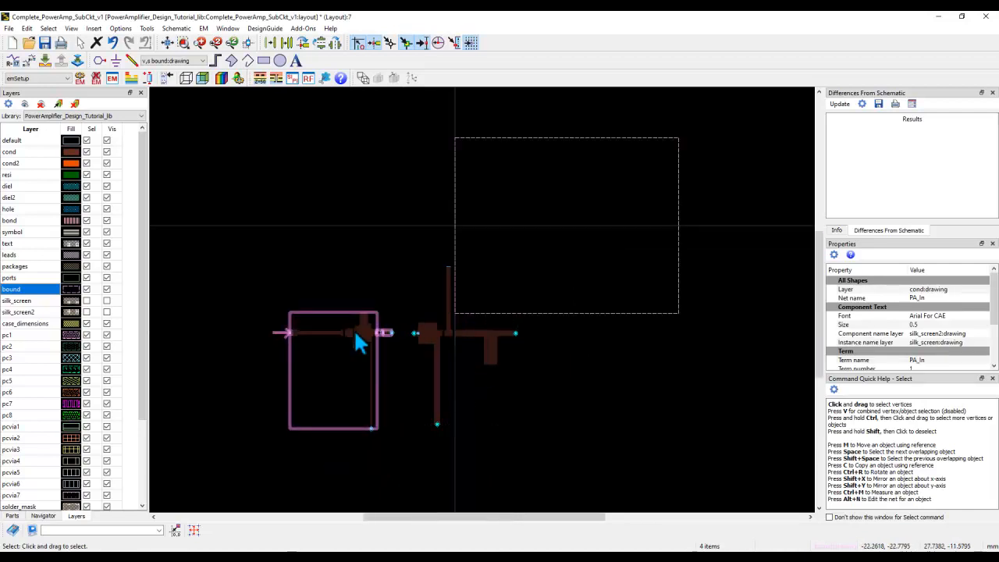
{"action": "left_click", "coordinate": [270, 42]}
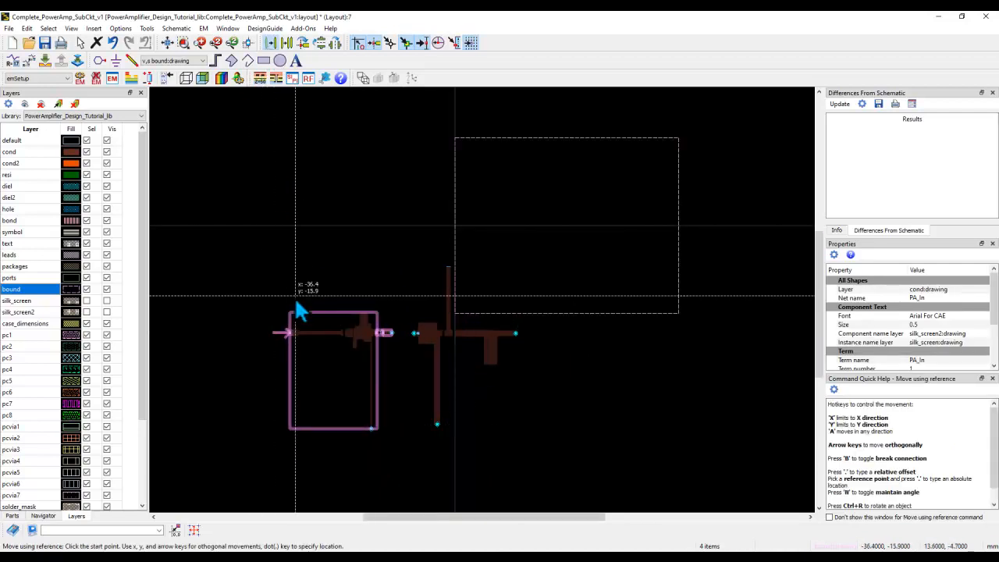
{"action": "left_click", "coordinate": [290, 334]}
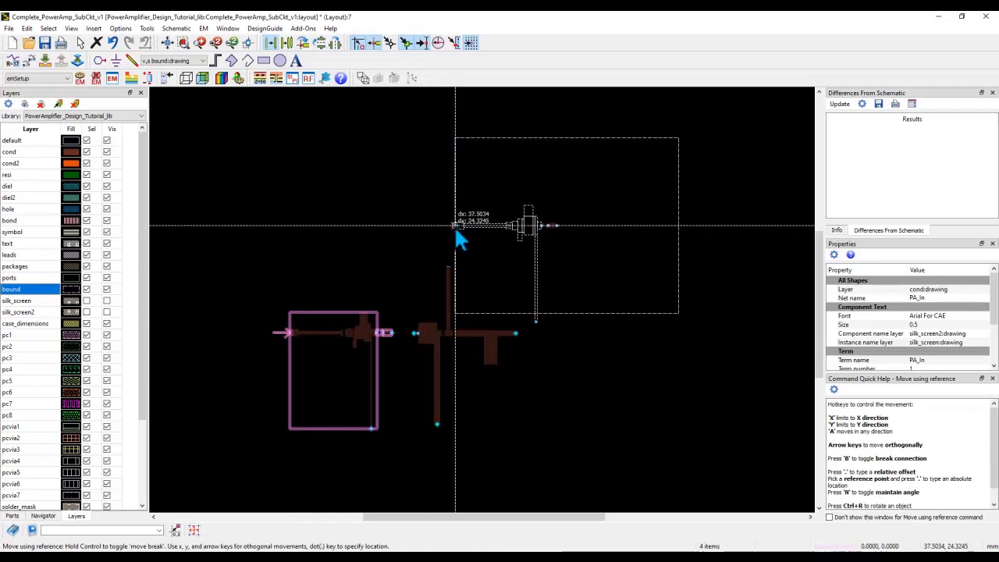
{"action": "scroll", "coordinate": [458, 229], "scroll_direction": "up", "scroll_amount": 5}
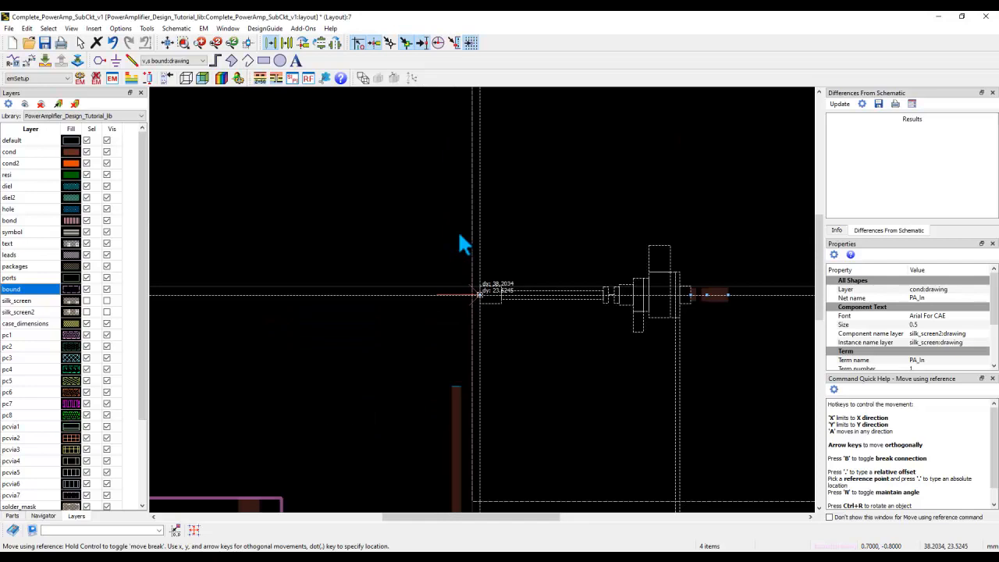
{"action": "left_click", "coordinate": [464, 290]}
{"action": "left_click", "coordinate": [345, 379]}
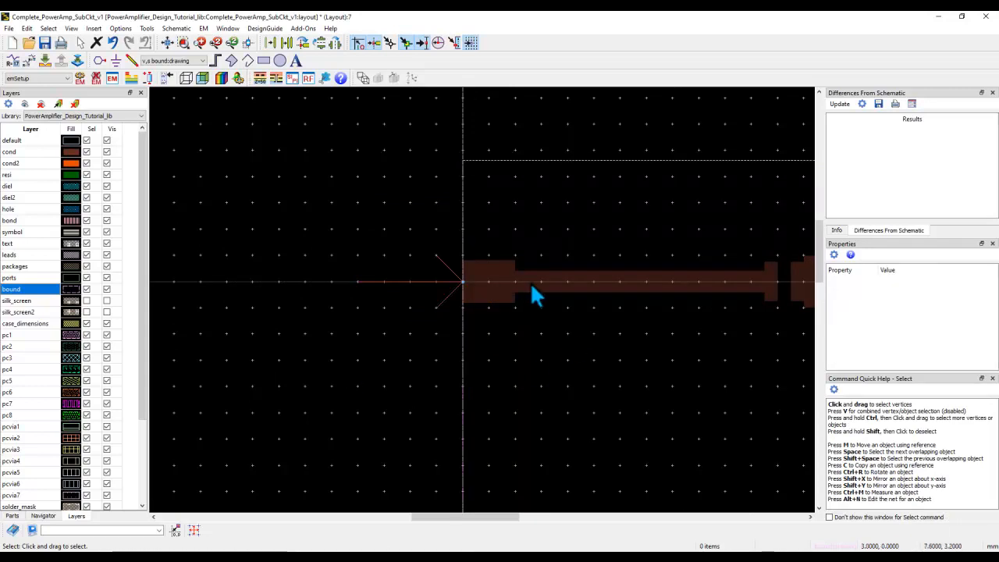
{"action": "scroll", "coordinate": [499, 296], "scroll_direction": "down", "scroll_amount": 3}
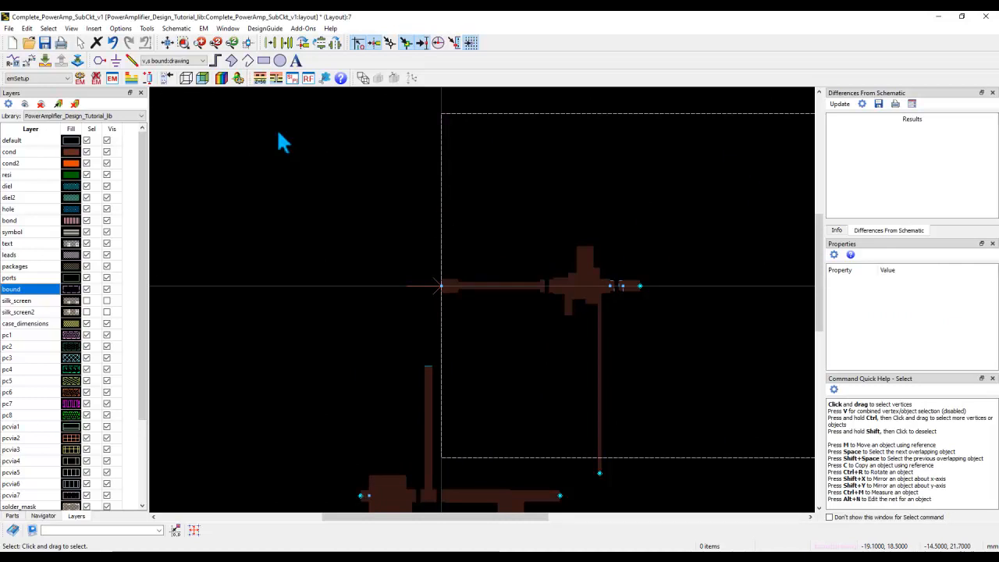
{"action": "left_click", "coordinate": [93, 29]}
{"action": "left_click", "coordinate": [165, 388]}
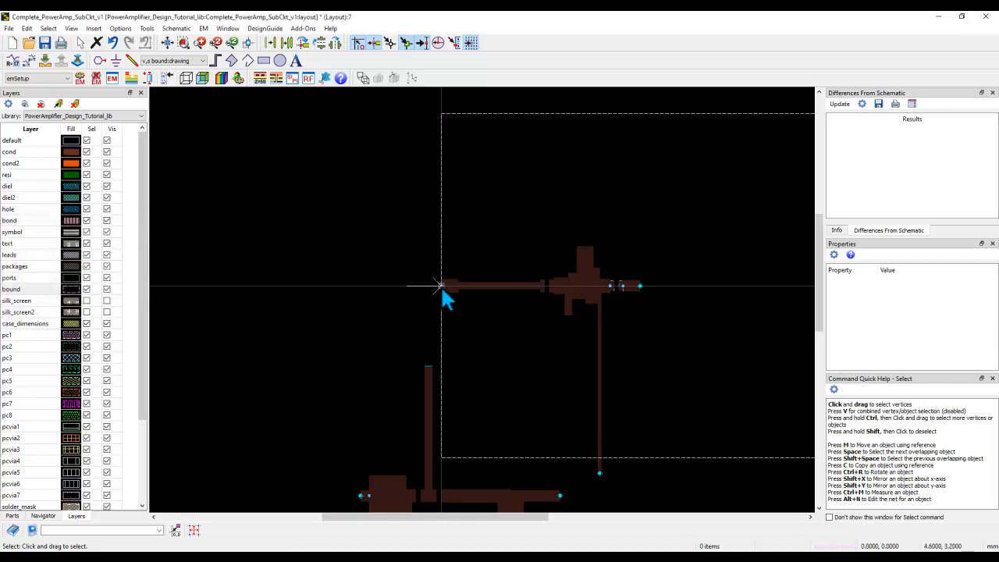
Move line TL14 and the output matching network together beyond the boundary's output side, level with the input network
{"action": "scroll", "coordinate": [652, 384], "scroll_direction": "down", "scroll_amount": 3}
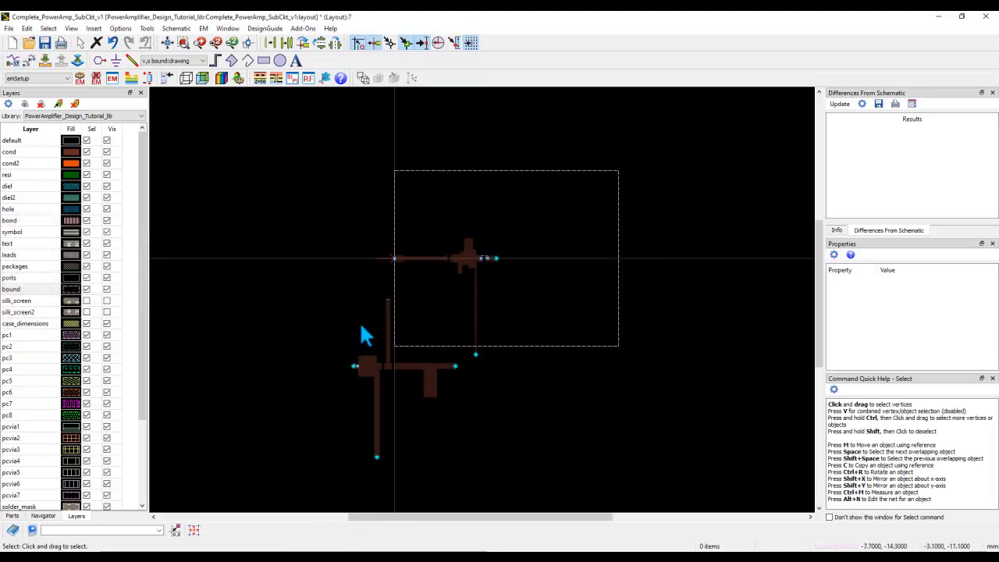
{"action": "left_click_drag", "start_coordinate": [331, 284], "coordinate": [469, 478]}
{"action": "left_click", "coordinate": [469, 478]}
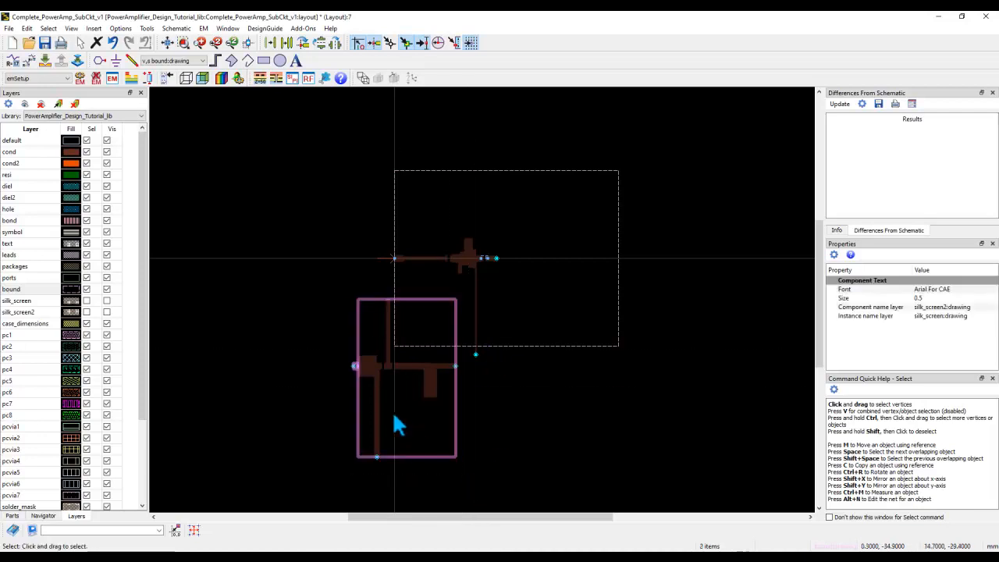
{"action": "key", "text": "m"}
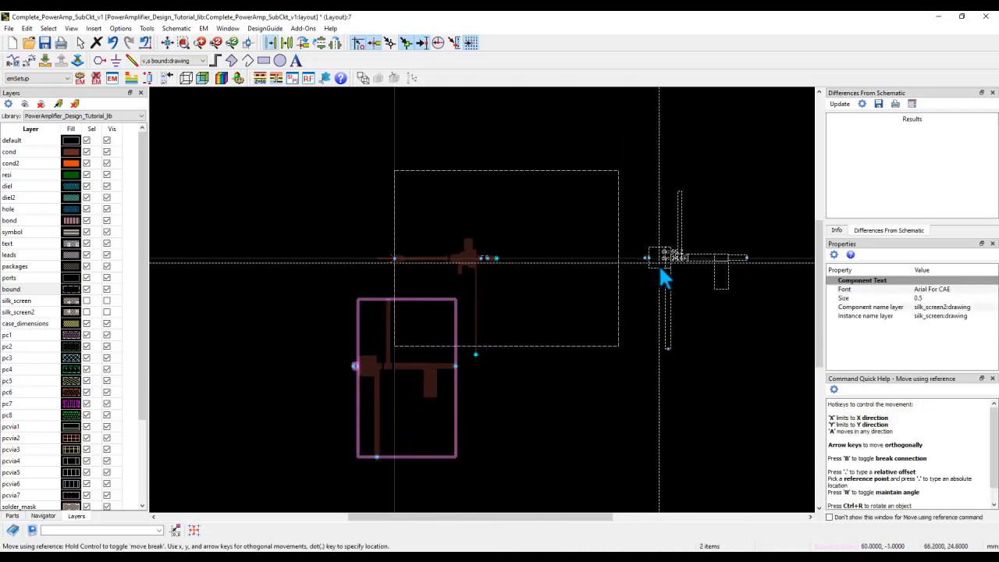
{"action": "left_click", "coordinate": [660, 262]}
{"action": "left_click", "coordinate": [305, 199]}
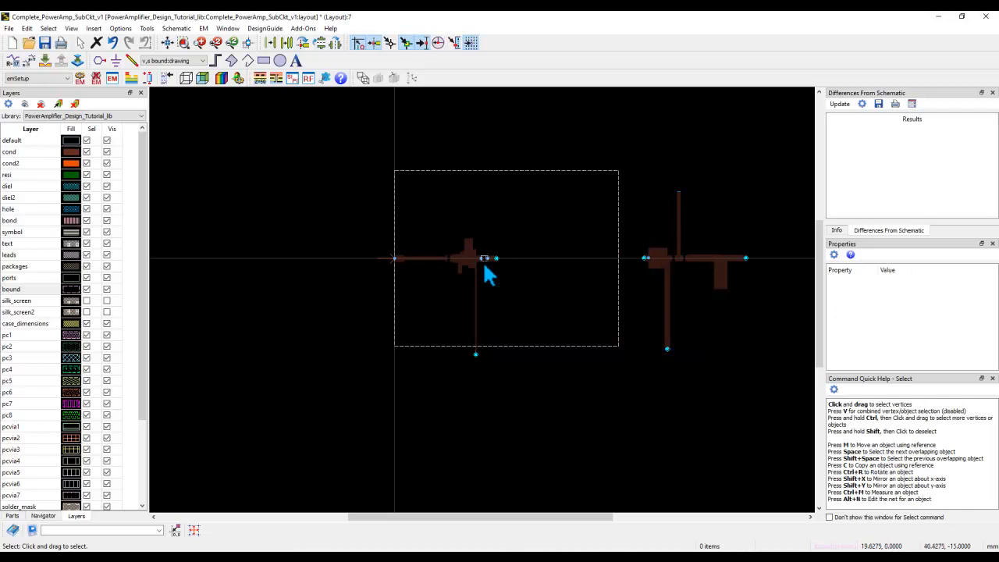
Make cond the active drawing layer and bring the end of the input line into view
{"action": "scroll", "coordinate": [483, 295], "scroll_direction": "up", "scroll_amount": 3}
{"action": "scroll", "coordinate": [469, 301], "scroll_direction": "up", "scroll_amount": 2}
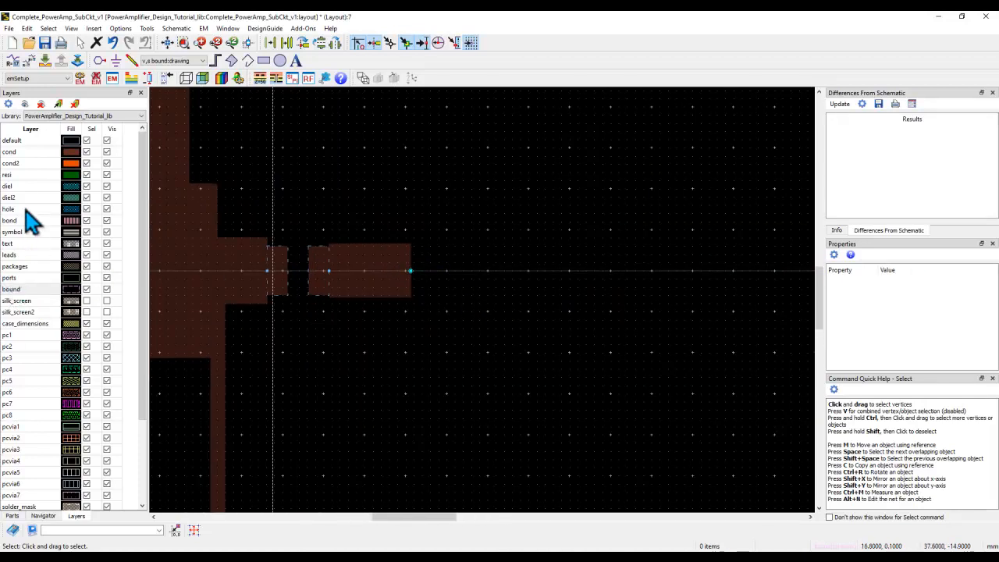
{"action": "left_click", "coordinate": [19, 152]}
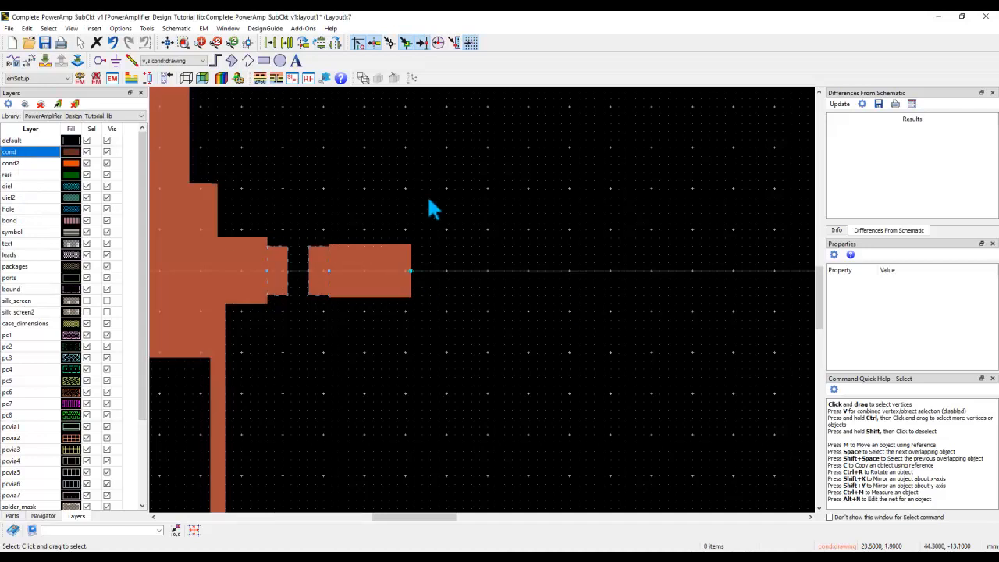
{"action": "scroll", "coordinate": [516, 296], "scroll_direction": "down", "scroll_amount": 1}
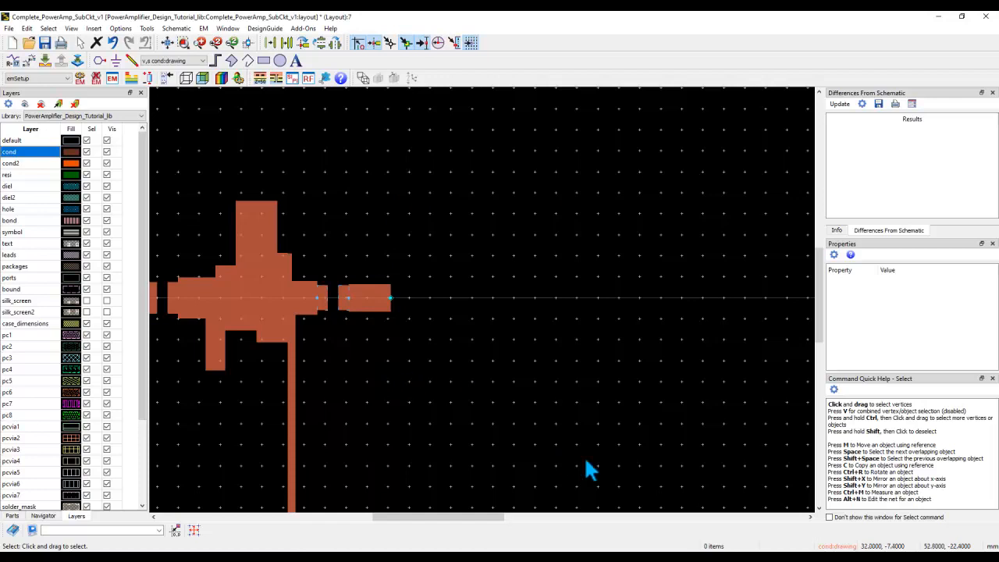
Switch to the cgh40010.pdf datasheet in Acrobat Reader, examine the CGH40010F package dimensions, and return to the layout
{"action": "left_click", "coordinate": [681, 557]}
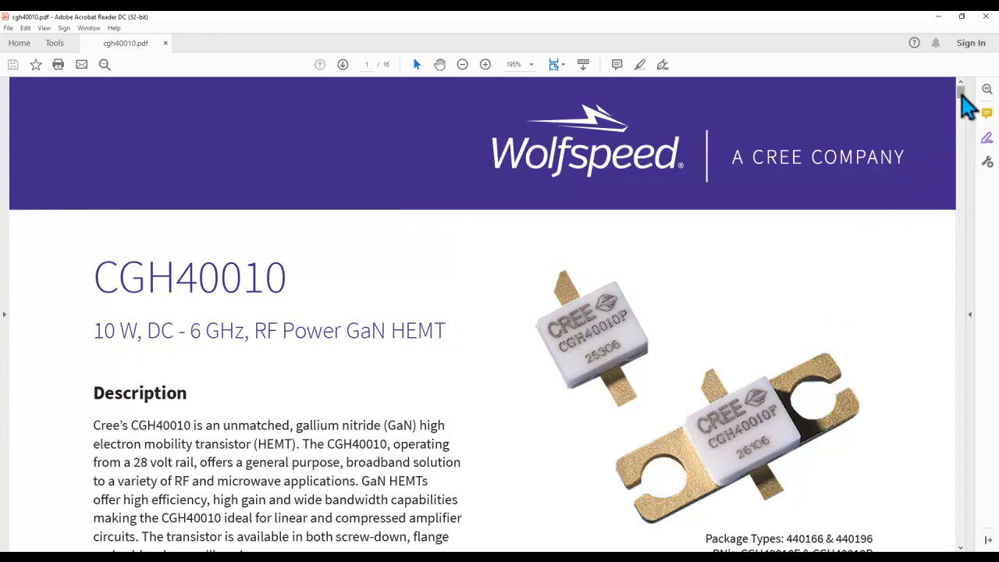
{"action": "scroll", "coordinate": [968, 105], "scroll_direction": "down", "scroll_amount": 3}
{"action": "scroll", "coordinate": [968, 105], "scroll_direction": "up", "scroll_amount": 1}
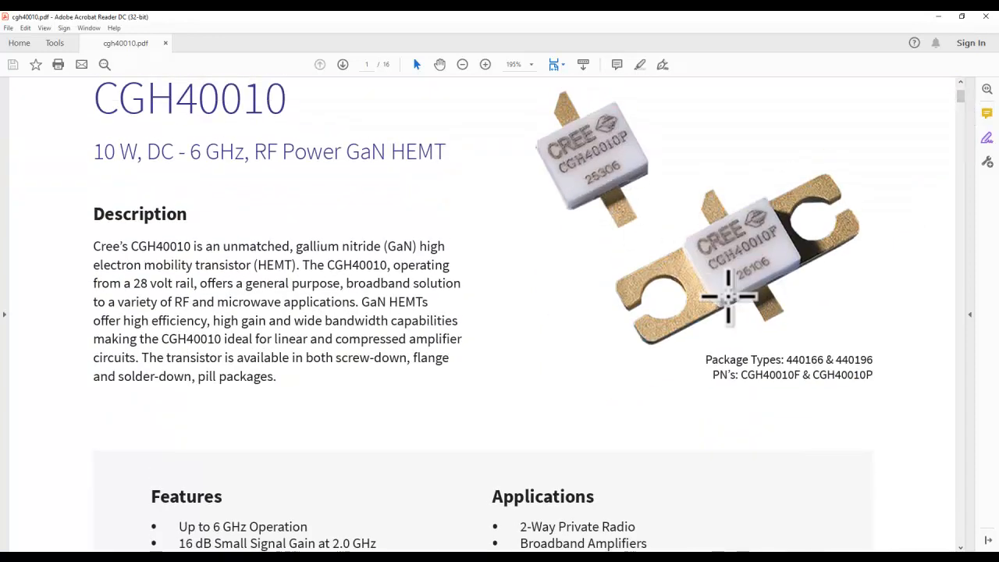
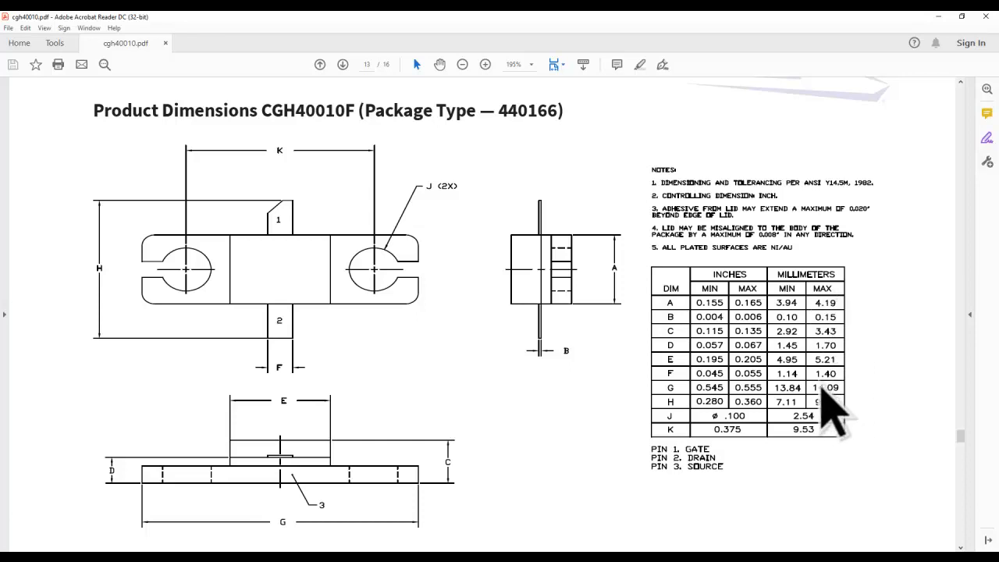
{"action": "left_click", "coordinate": [939, 16]}
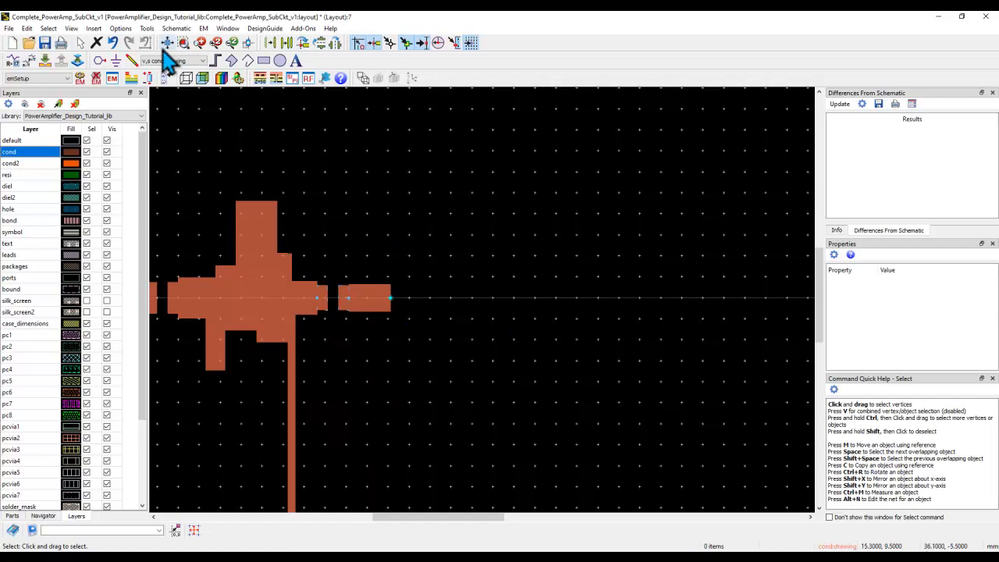
Create a rectangular keepout on the cond layer for planes and routing, with opposite corners at (0, 0) and (4.4, 16) mm
{"action": "left_click", "coordinate": [93, 29]}
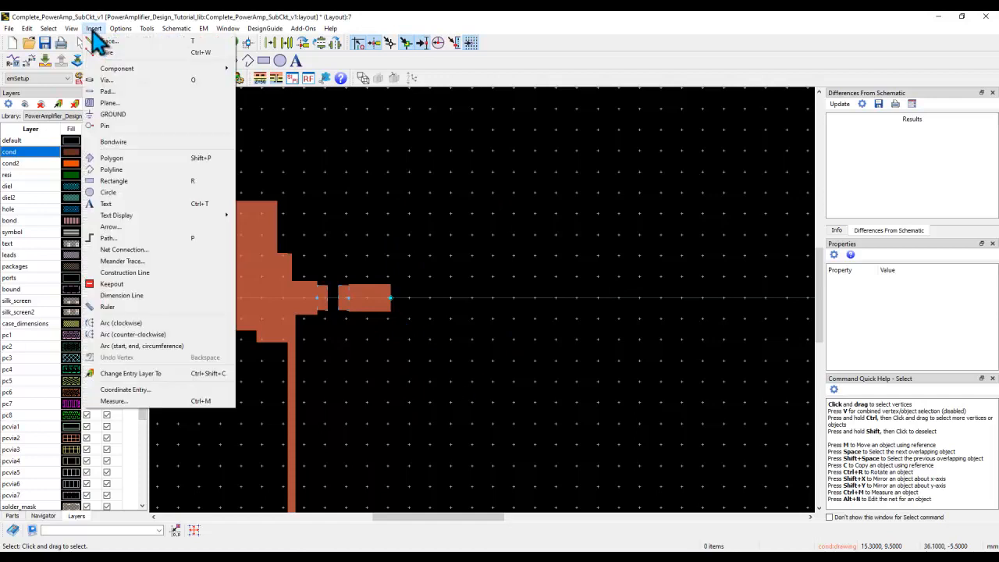
{"action": "left_click", "coordinate": [110, 285]}
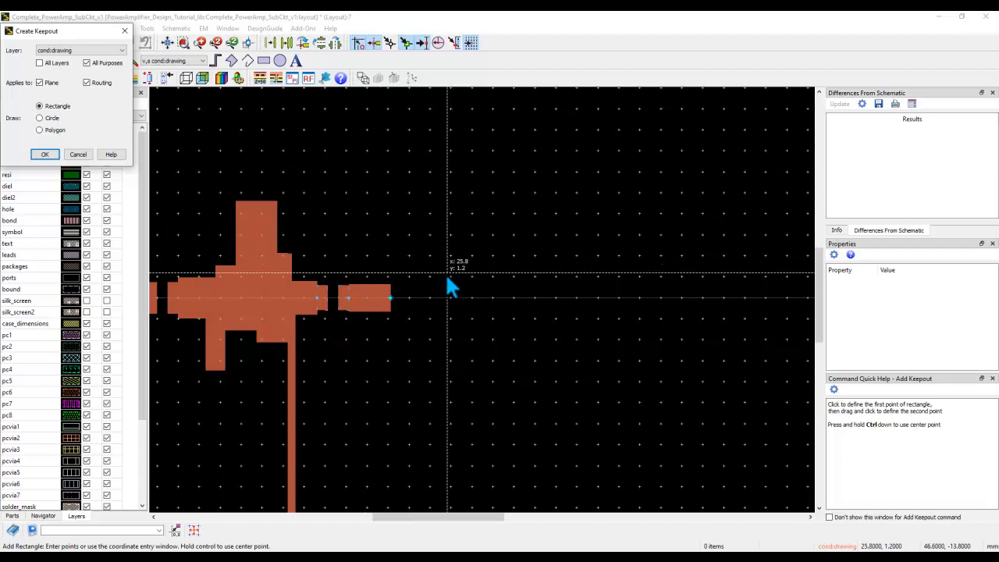
{"action": "scroll", "coordinate": [472, 302], "scroll_direction": "down", "scroll_amount": 3}
{"action": "left_click_drag", "start_coordinate": [97, 31], "coordinate": [110, 148]}
{"action": "left_click", "coordinate": [94, 29]}
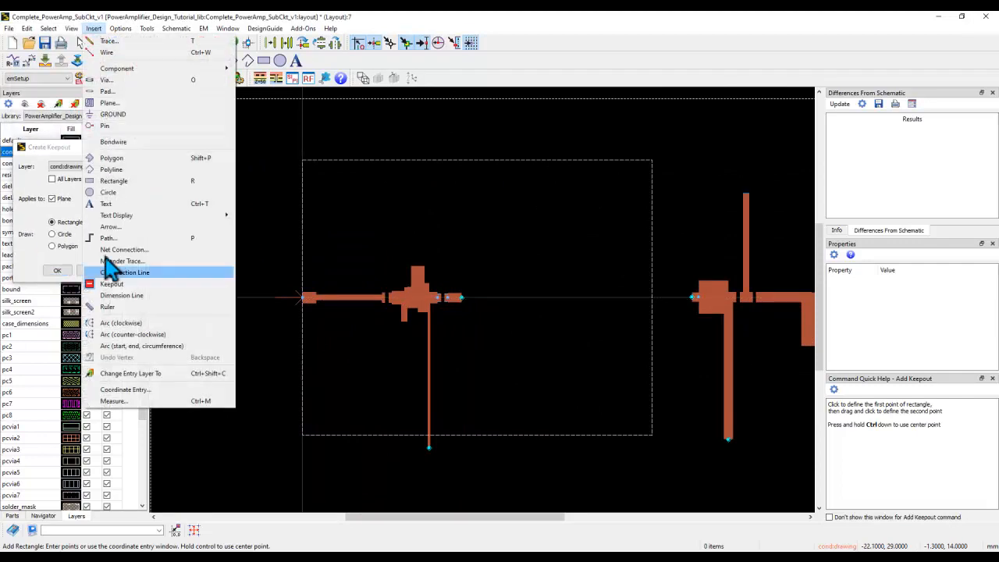
{"action": "left_click", "coordinate": [121, 389]}
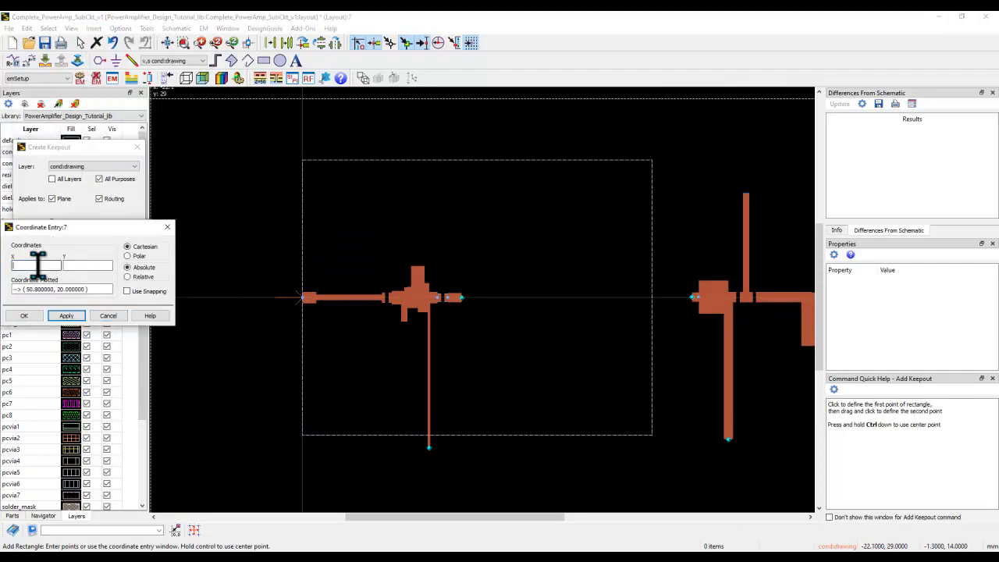
{"action": "left_click", "coordinate": [87, 266]}
{"action": "type", "text": "0"}
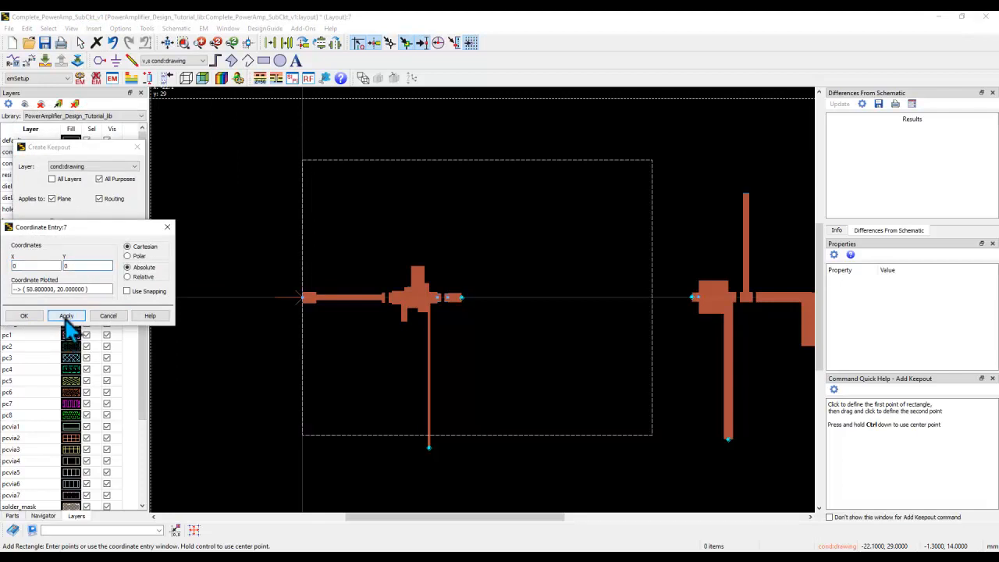
{"action": "left_click", "coordinate": [66, 316]}
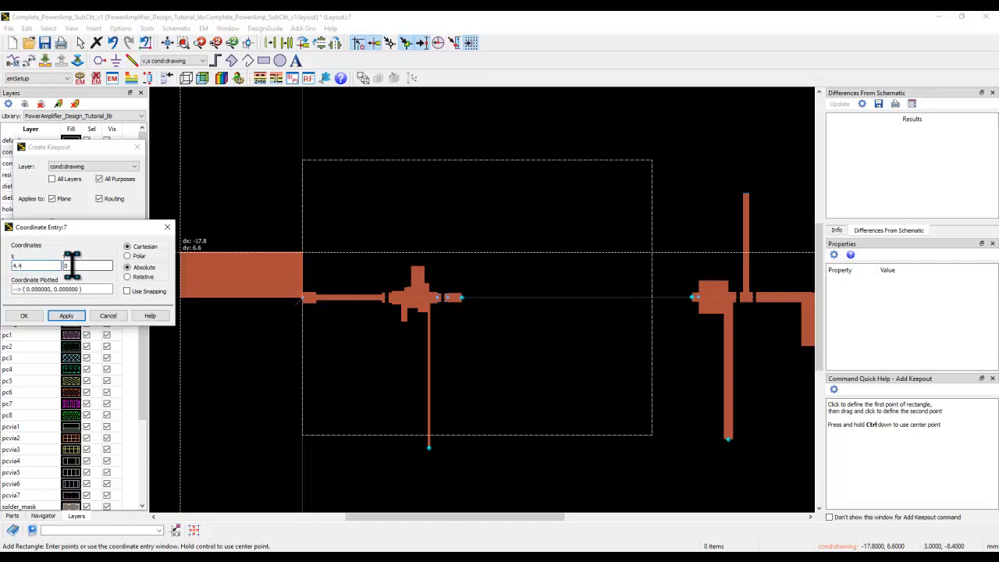
{"action": "double_click", "coordinate": [74, 265]}
{"action": "type", "text": "16"}
{"action": "left_click", "coordinate": [69, 315]}
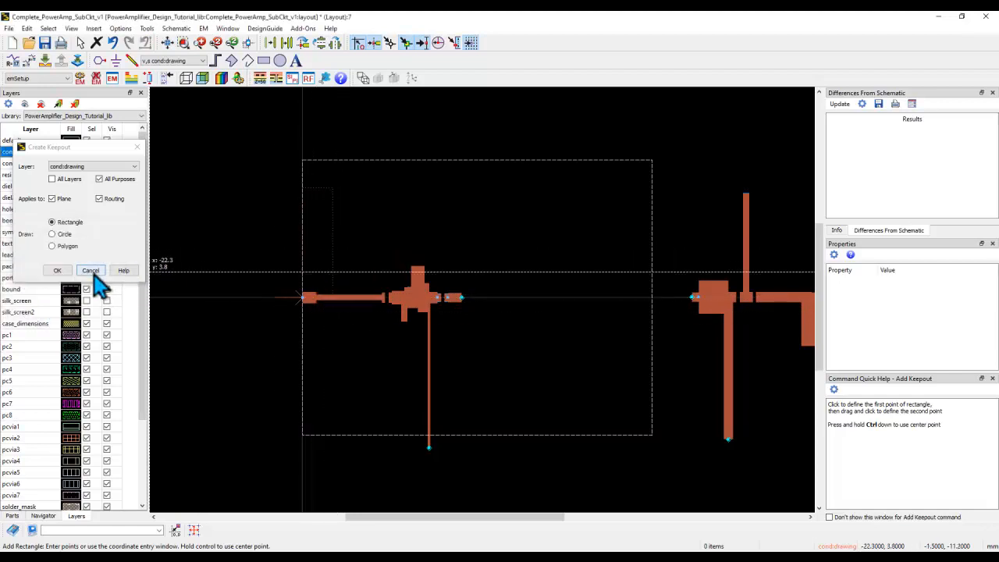
{"action": "left_click", "coordinate": [90, 270]}
Move the rectangular keepout roughly into the open space beyond the input network's end
{"action": "left_click", "coordinate": [331, 256]}
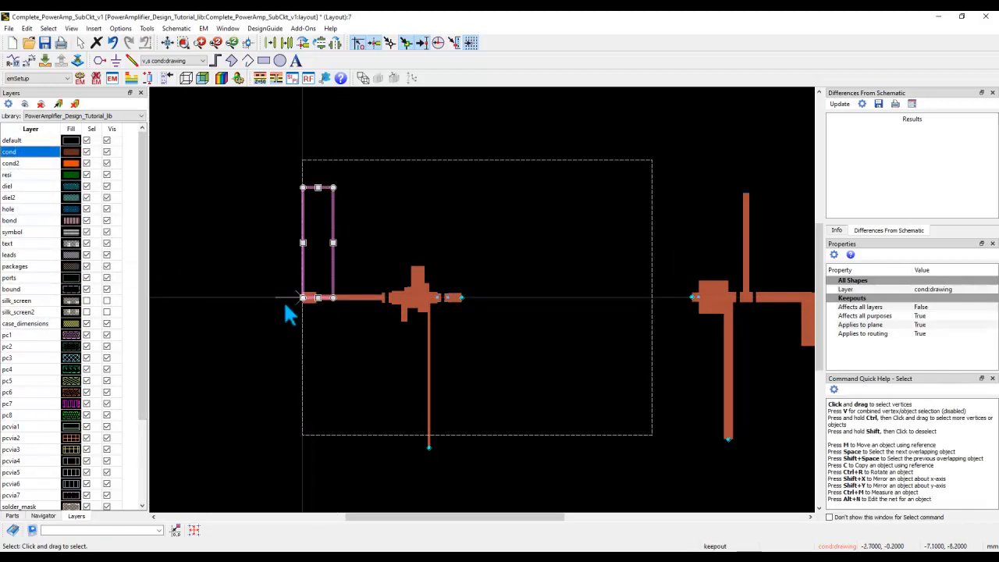
{"action": "left_click_drag", "start_coordinate": [331, 230], "coordinate": [523, 255]}
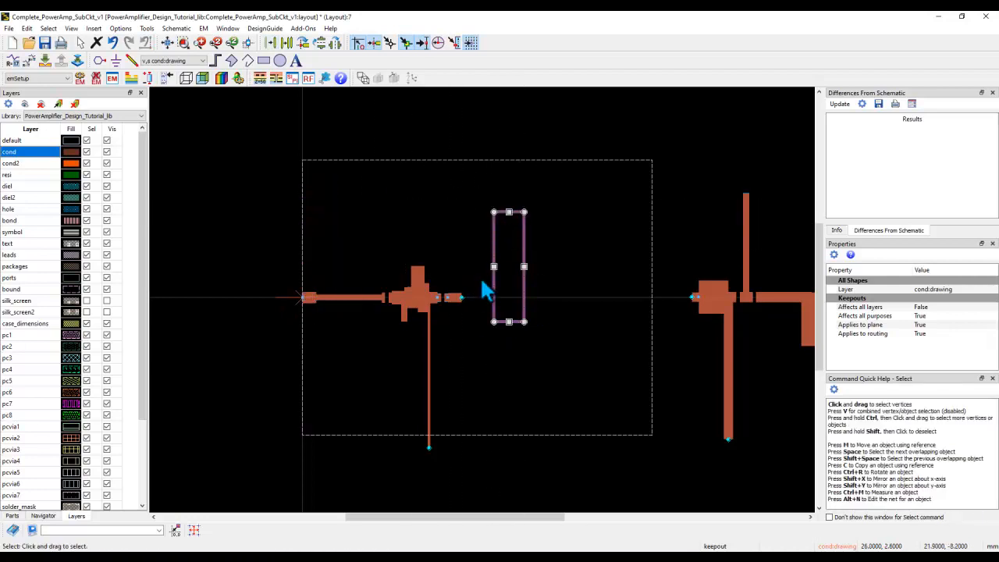
Check the selection filters in the layout preferences, including the one for keepouts, without changing them
{"action": "left_click", "coordinate": [121, 29]}
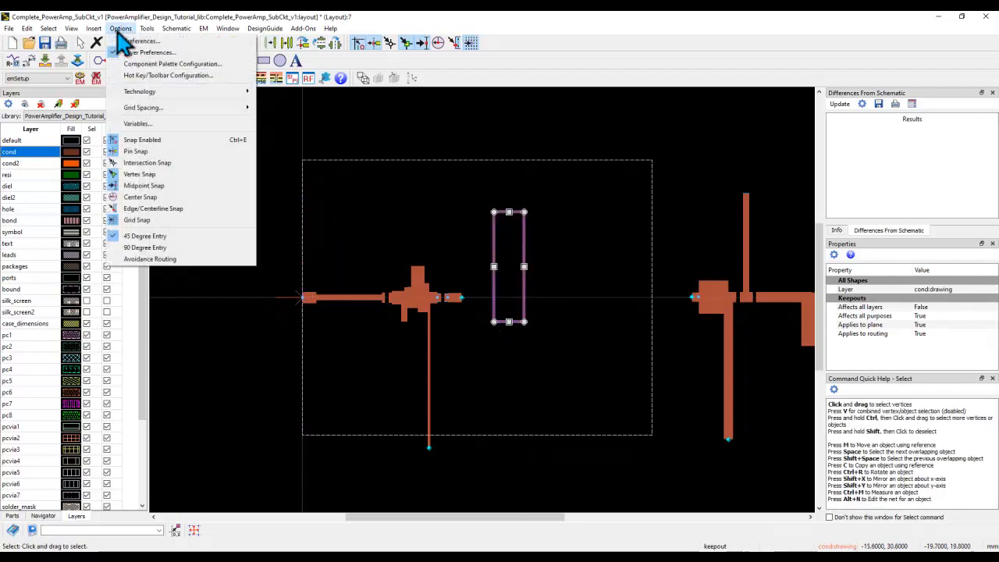
{"action": "left_click", "coordinate": [137, 41]}
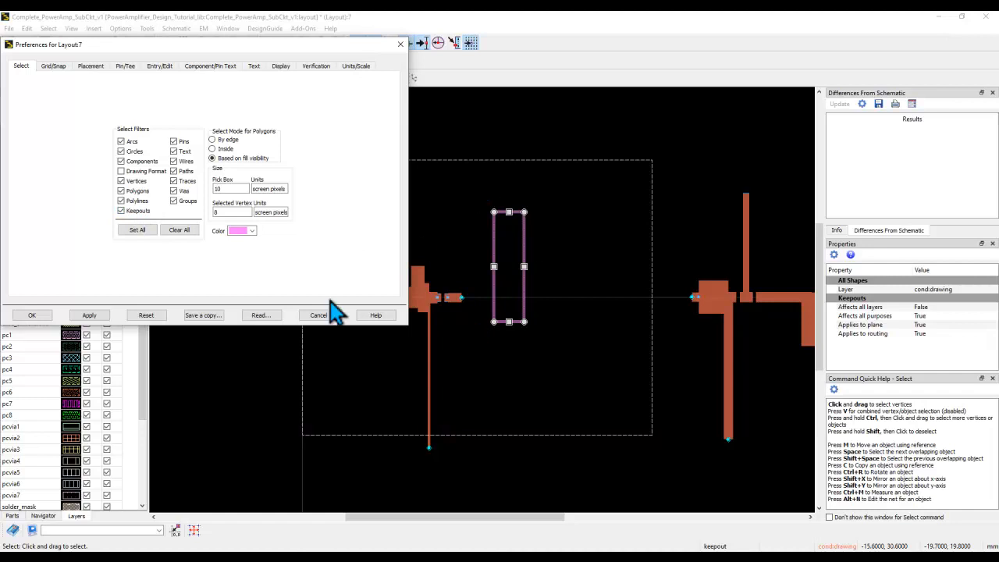
{"action": "left_click", "coordinate": [316, 317]}
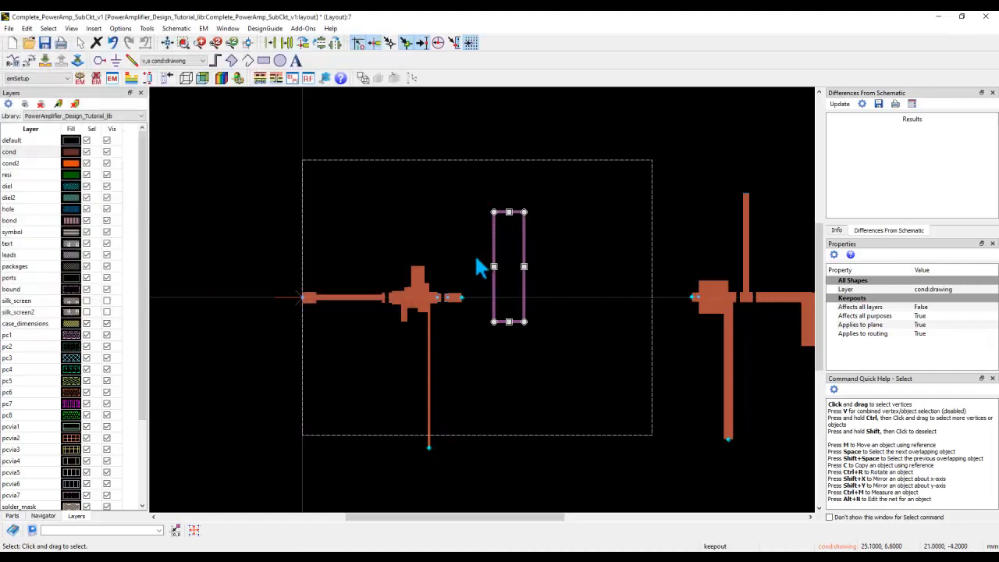
Move the keepout by its input-side edge midpoint so it snaps to the free end of the input line TL15
{"action": "left_click", "coordinate": [271, 43]}
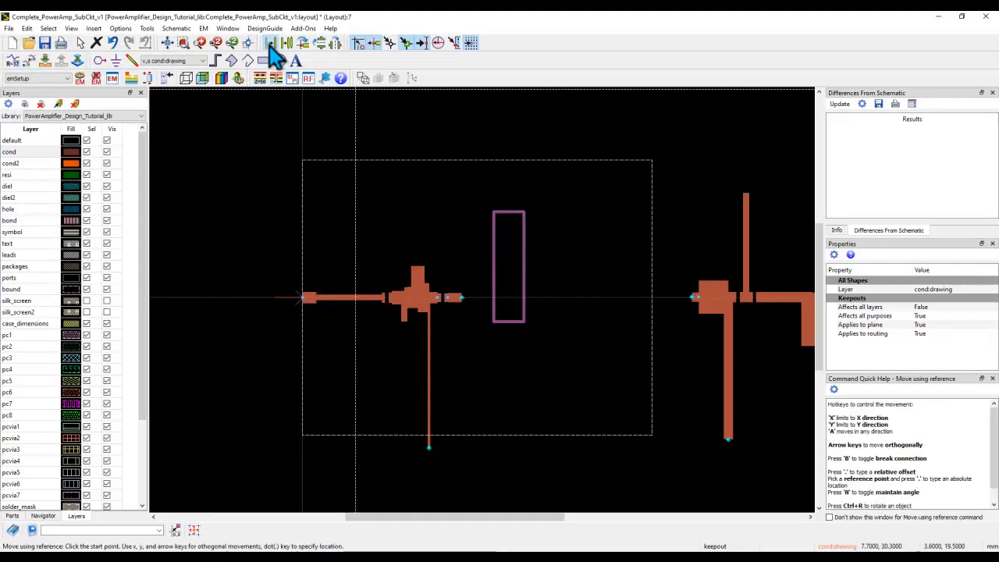
{"action": "left_click", "coordinate": [493, 268]}
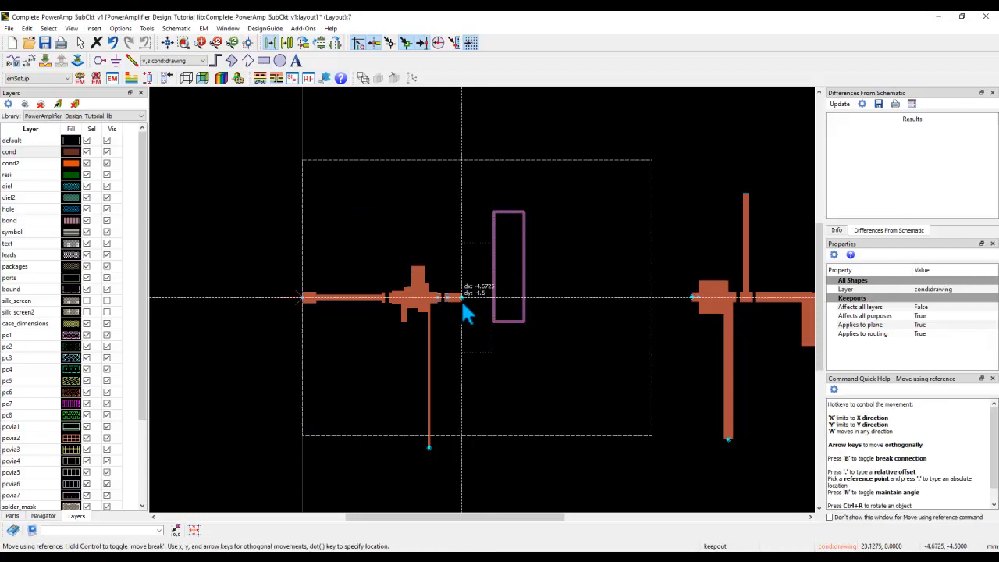
{"action": "left_click", "coordinate": [462, 303]}
{"action": "scroll", "coordinate": [472, 302], "scroll_direction": "up", "scroll_amount": 4}
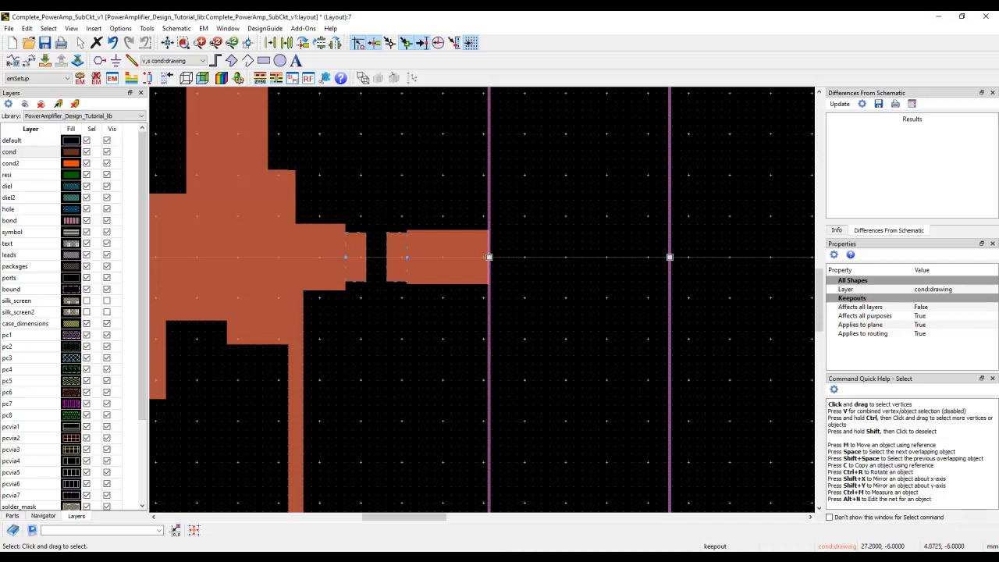
Switch to the Complete_PowerAmp_SubCkt_v1 schematic, clear its highlighted components, and return to the layout
{"action": "mouse_move", "coordinate": [727, 544]}
{"action": "left_click", "coordinate": [653, 502]}
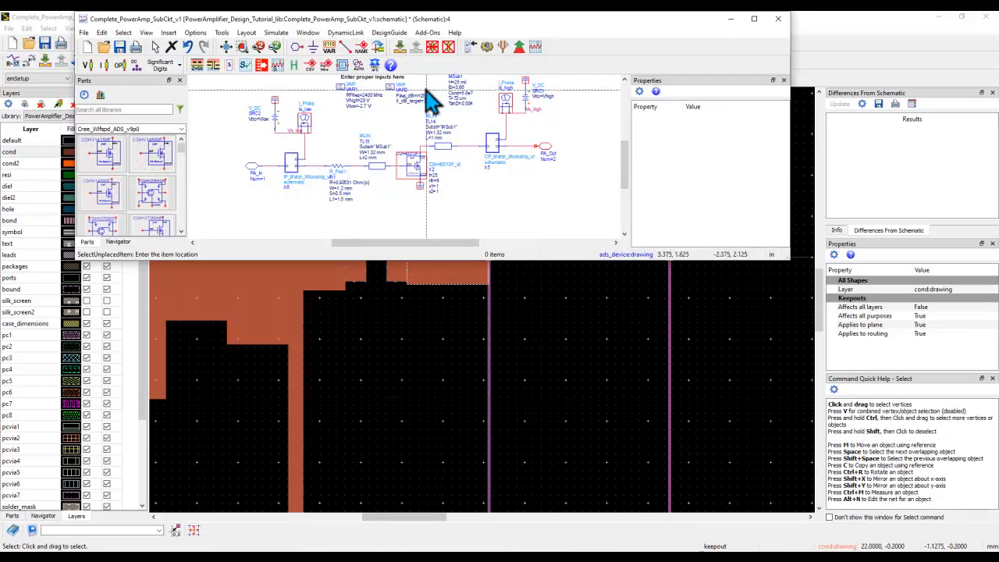
{"action": "double_click", "coordinate": [404, 20]}
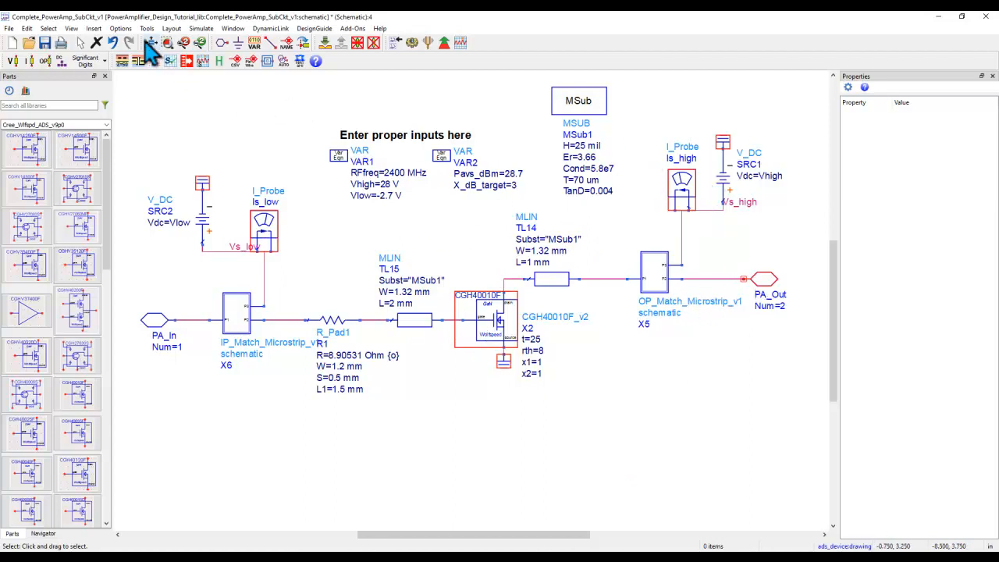
{"action": "left_click", "coordinate": [171, 29]}
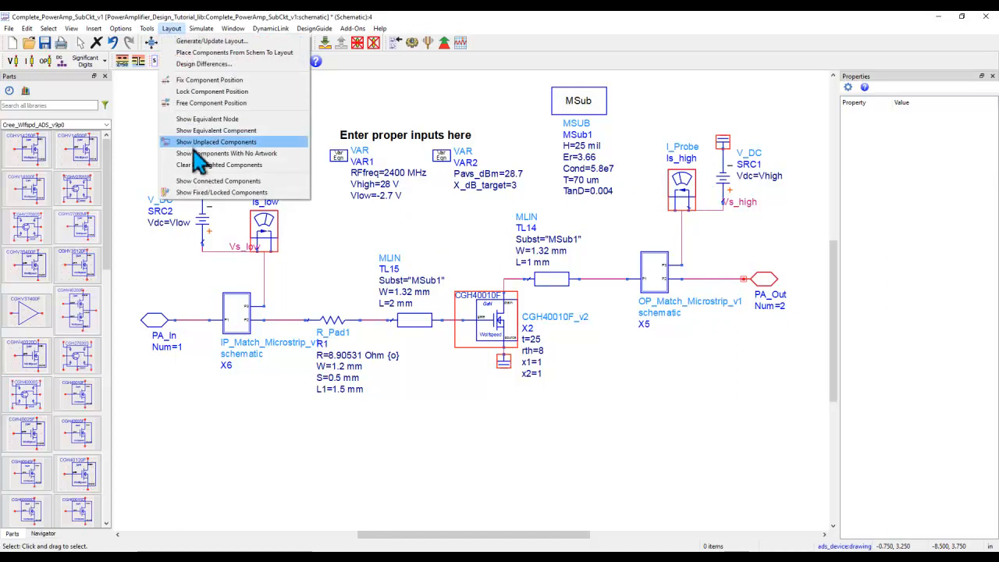
{"action": "left_click", "coordinate": [195, 167]}
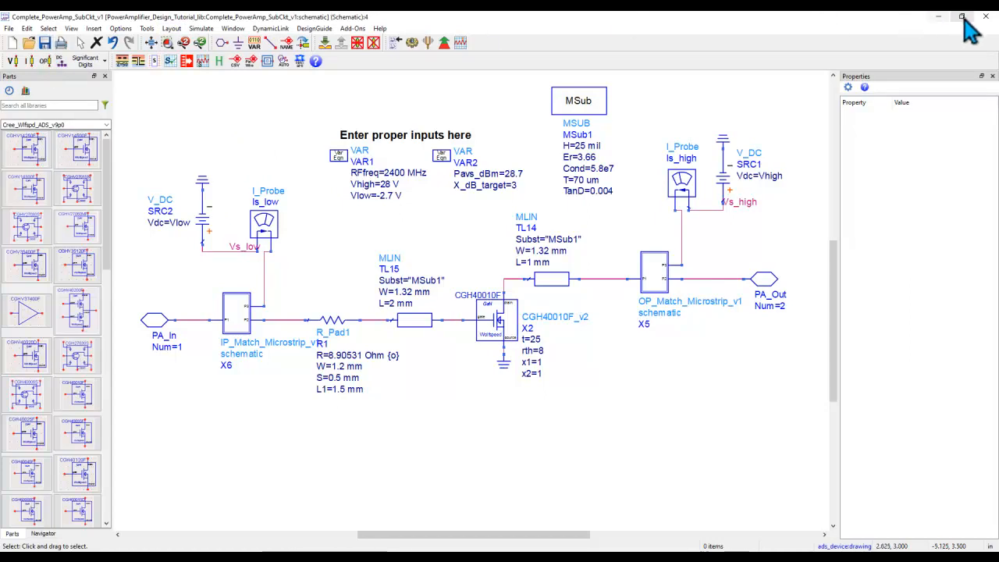
{"action": "left_click", "coordinate": [938, 15]}
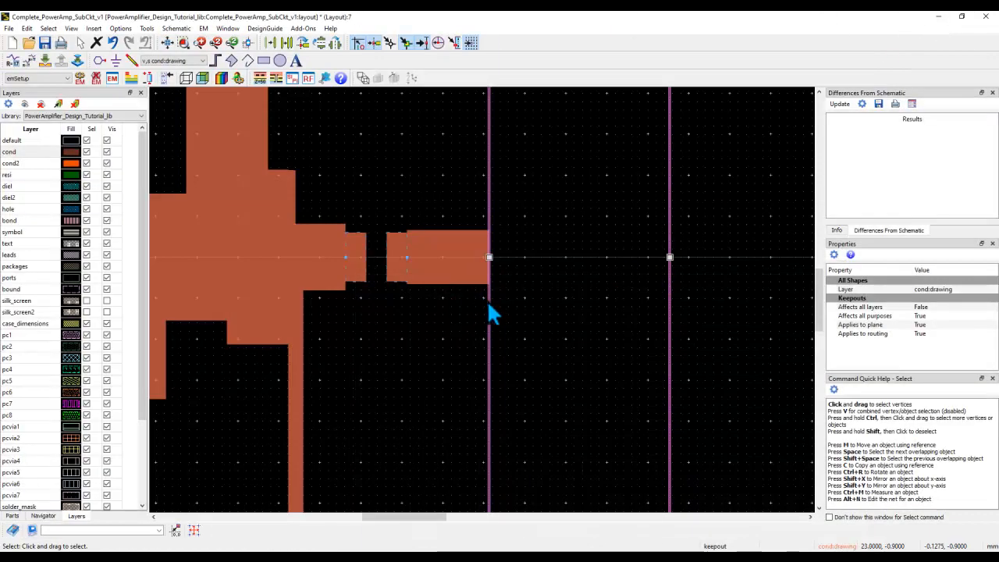
Move TL14 and the output matching network together so TL14's free end snaps to the midpoint of the keepout's output-side edge
{"action": "scroll", "coordinate": [484, 307], "scroll_direction": "down", "scroll_amount": 2}
{"action": "scroll", "coordinate": [586, 326], "scroll_direction": "down", "scroll_amount": 2}
{"action": "left_click_drag", "start_coordinate": [619, 197], "coordinate": [785, 429]}
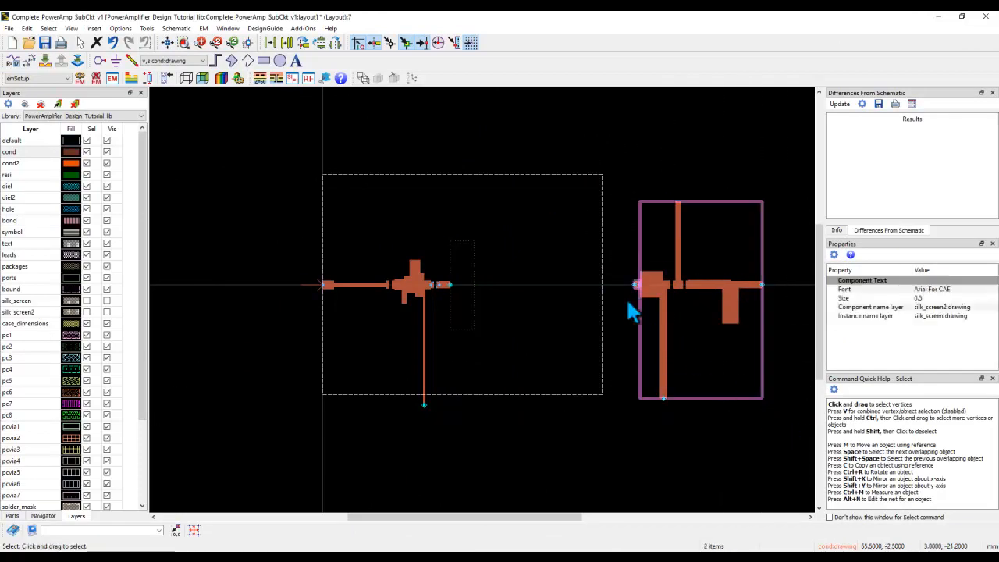
{"action": "key", "text": "m"}
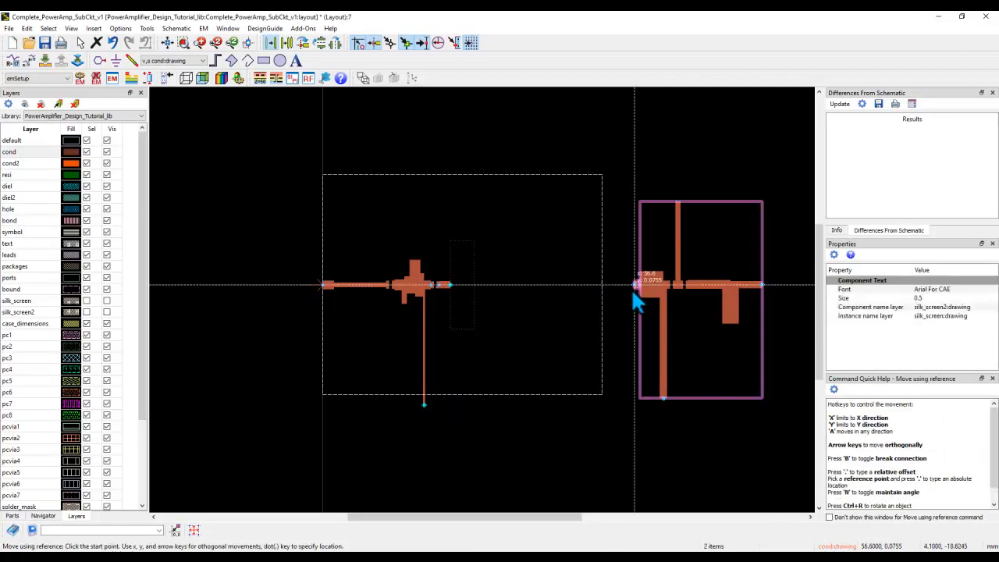
{"action": "left_click", "coordinate": [633, 286]}
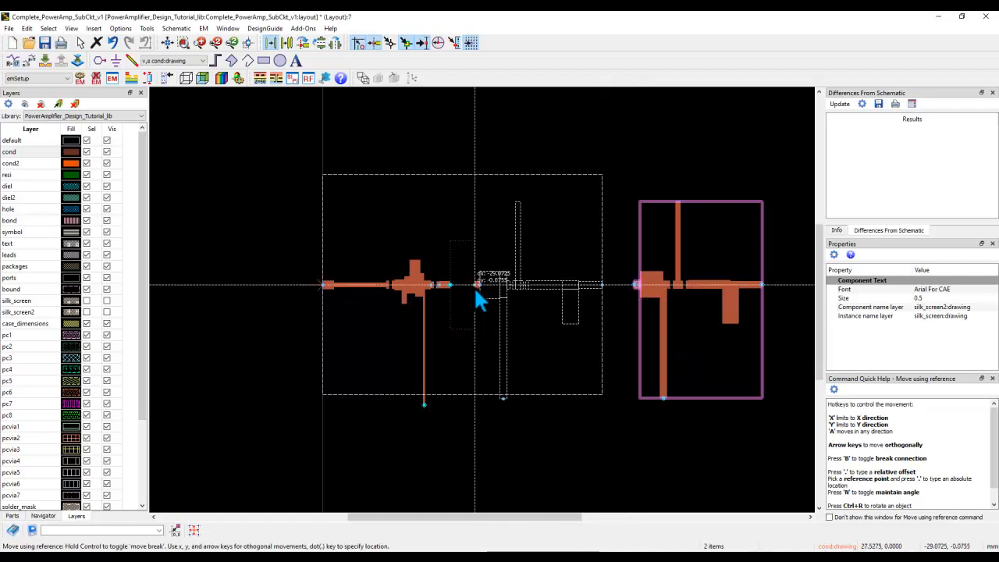
{"action": "scroll", "coordinate": [479, 295], "scroll_direction": "up", "scroll_amount": 4}
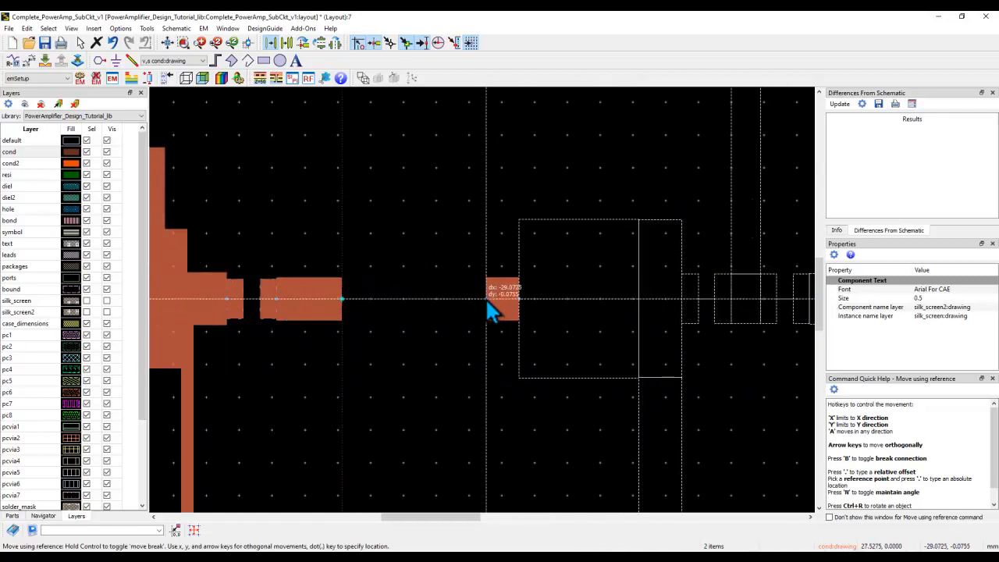
{"action": "left_click", "coordinate": [483, 306]}
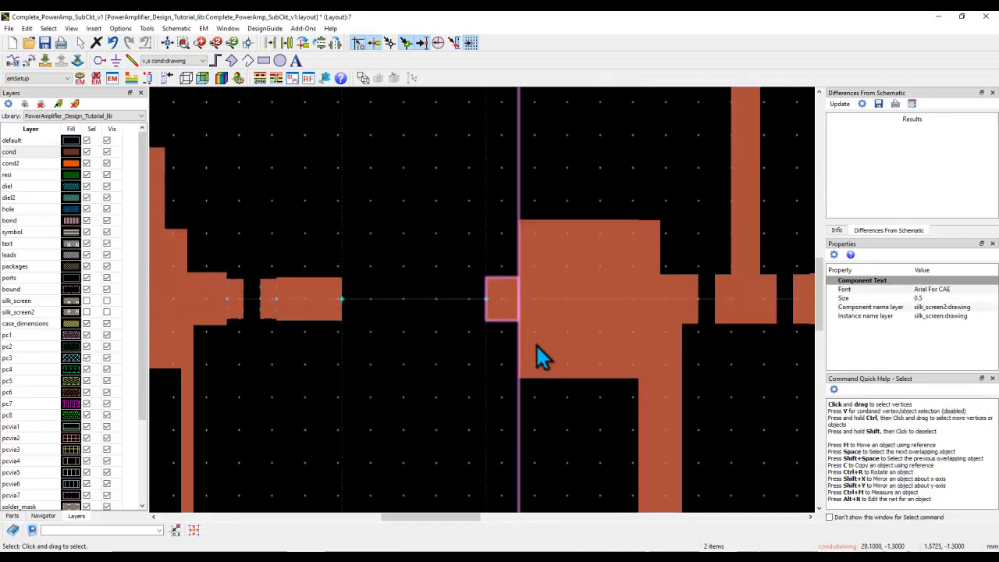
{"action": "scroll", "coordinate": [536, 347], "scroll_direction": "down", "scroll_amount": 3}
{"action": "scroll", "coordinate": [589, 282], "scroll_direction": "down", "scroll_amount": 2}
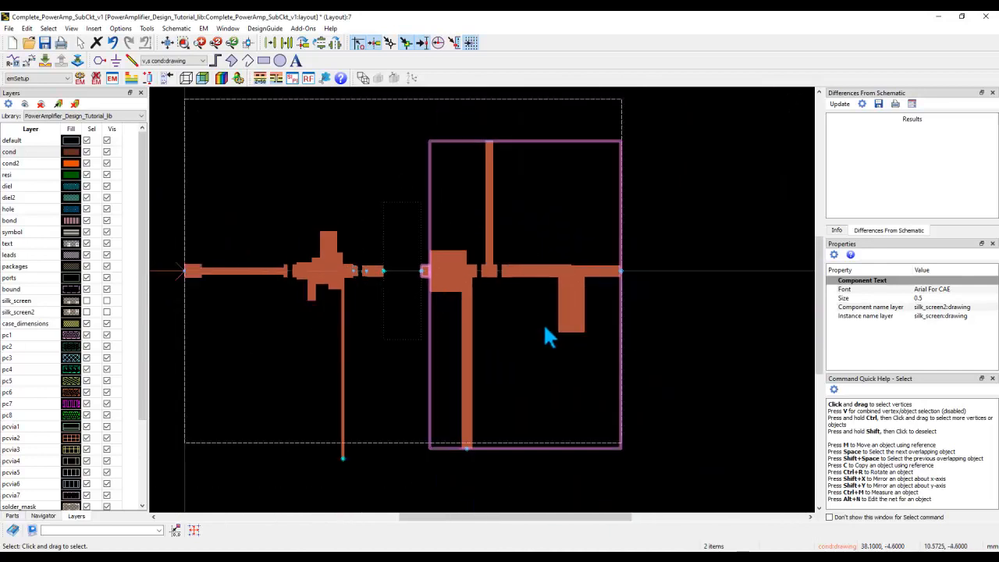
{"action": "left_click", "coordinate": [707, 287]}
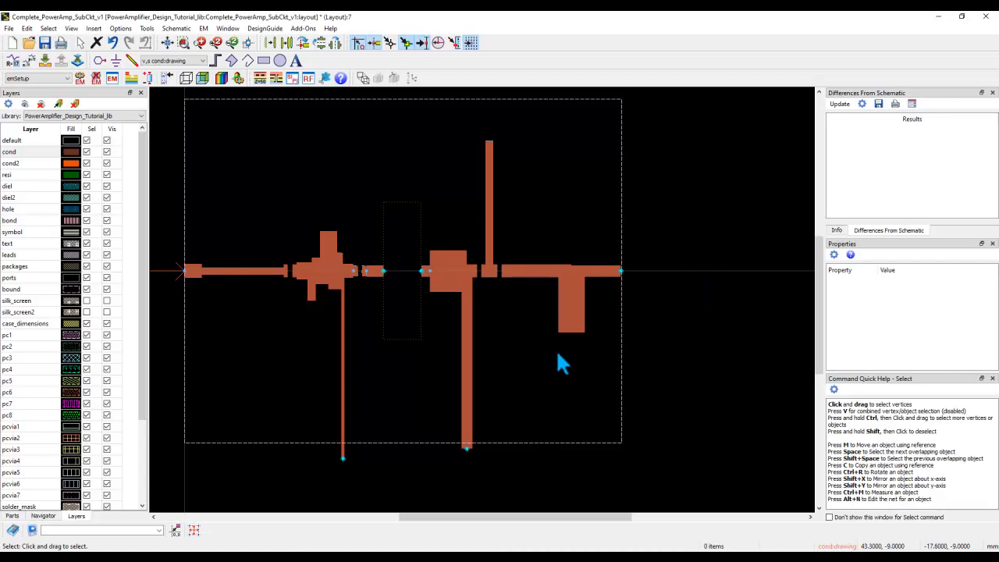
Inspect how the output line's end lines up with the board boundary, then view the whole layout
{"action": "scroll", "coordinate": [602, 323], "scroll_direction": "up", "scroll_amount": 4}
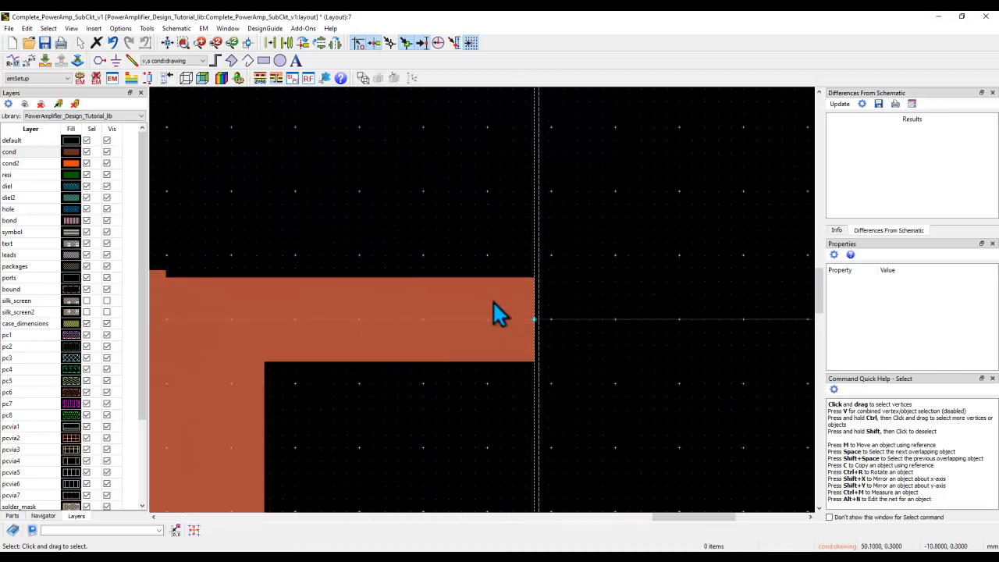
{"action": "scroll", "coordinate": [487, 314], "scroll_direction": "up", "scroll_amount": 2}
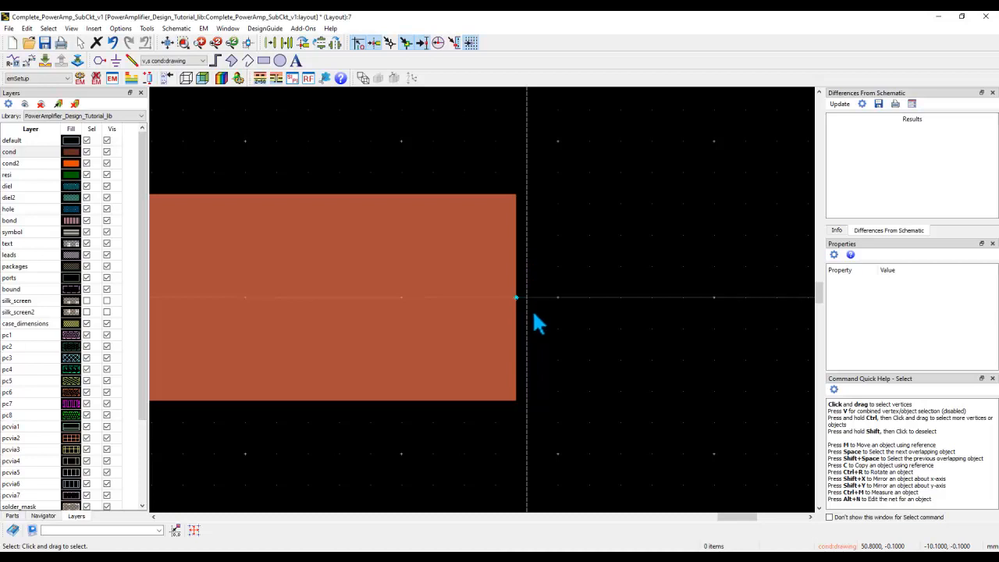
{"action": "left_click", "coordinate": [168, 44]}
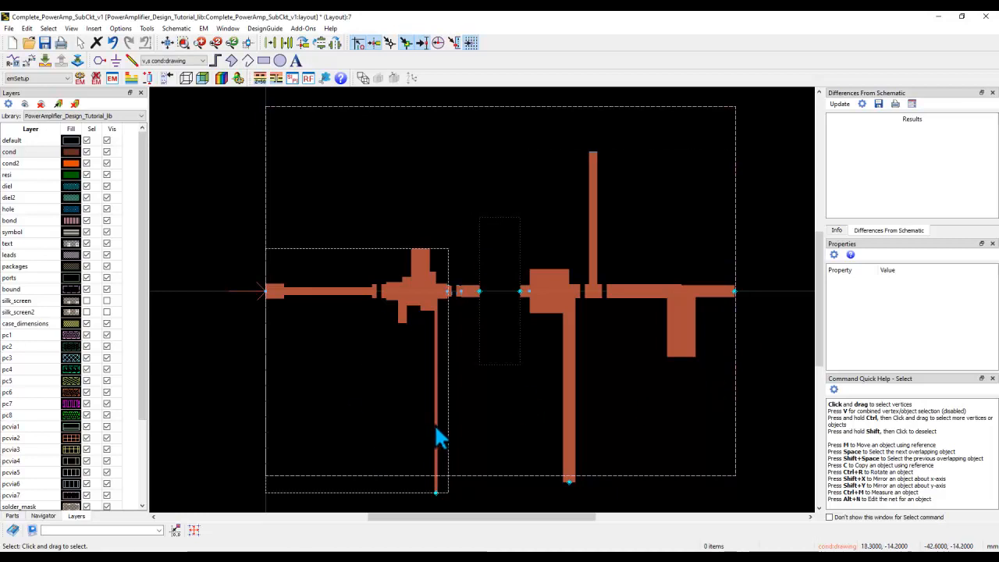
Push into the layout of the input matching network IP_Match_Microstrip_v1
{"action": "left_click", "coordinate": [438, 341]}
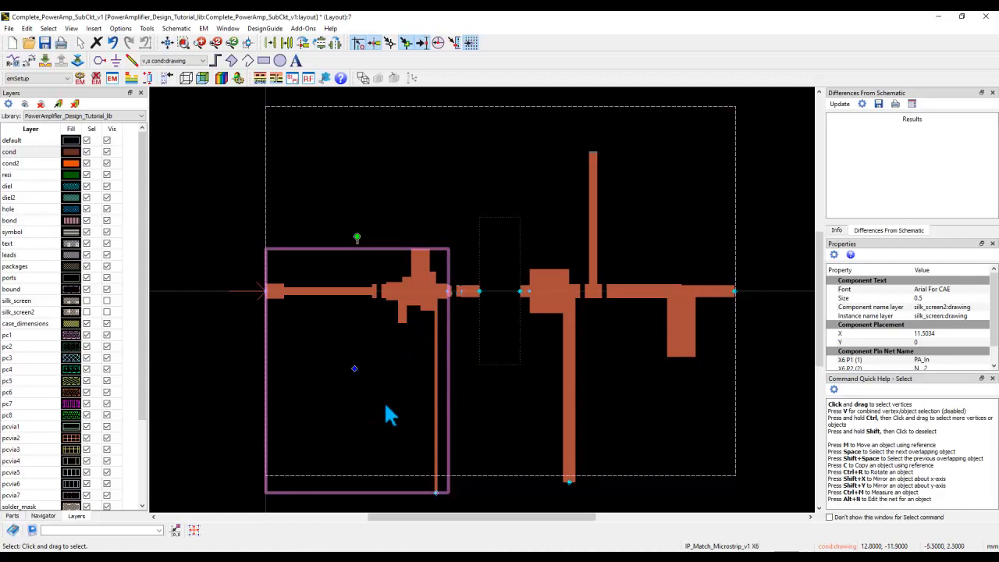
{"action": "left_click", "coordinate": [213, 344]}
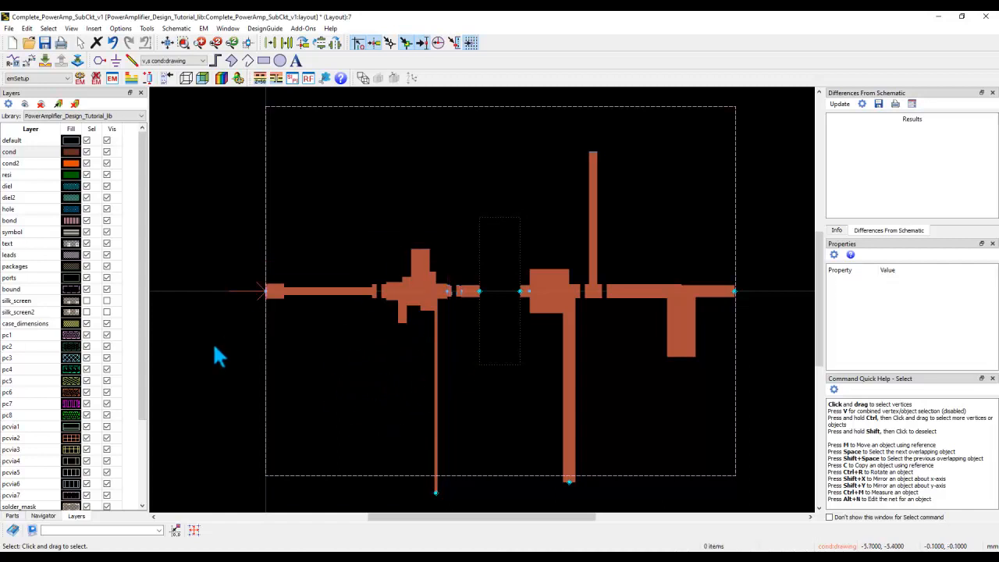
{"action": "left_click", "coordinate": [368, 293]}
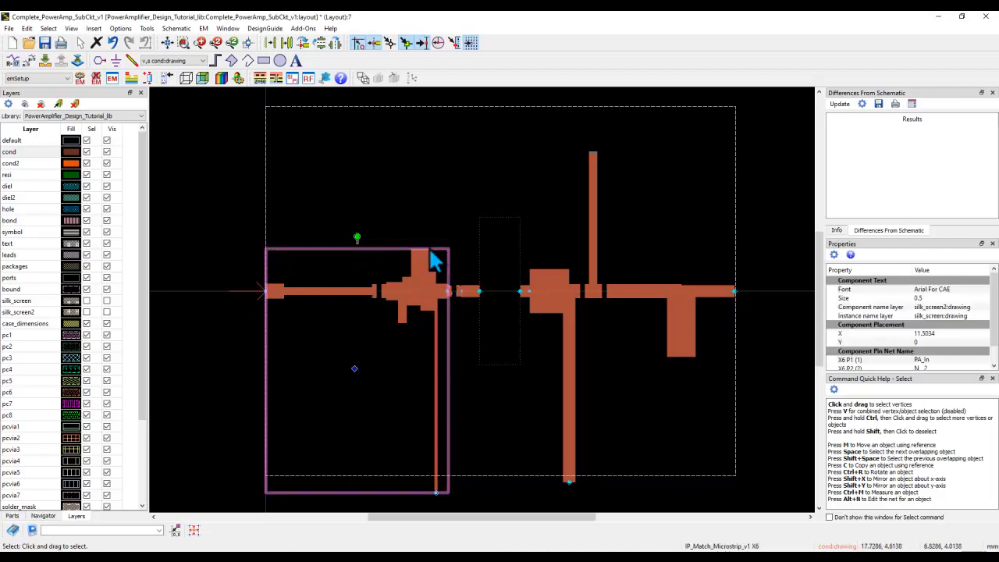
{"action": "left_click", "coordinate": [557, 292]}
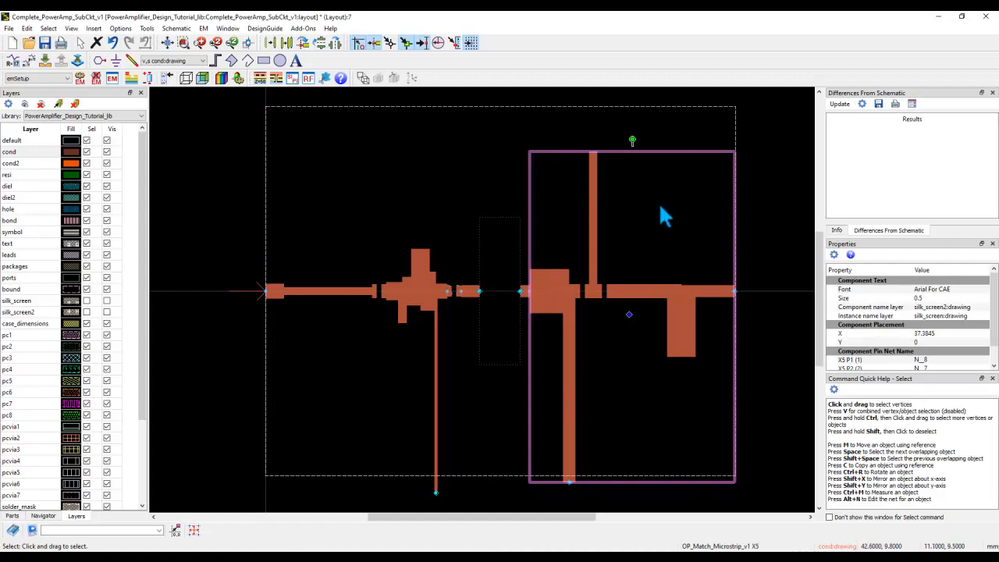
{"action": "left_click", "coordinate": [325, 291]}
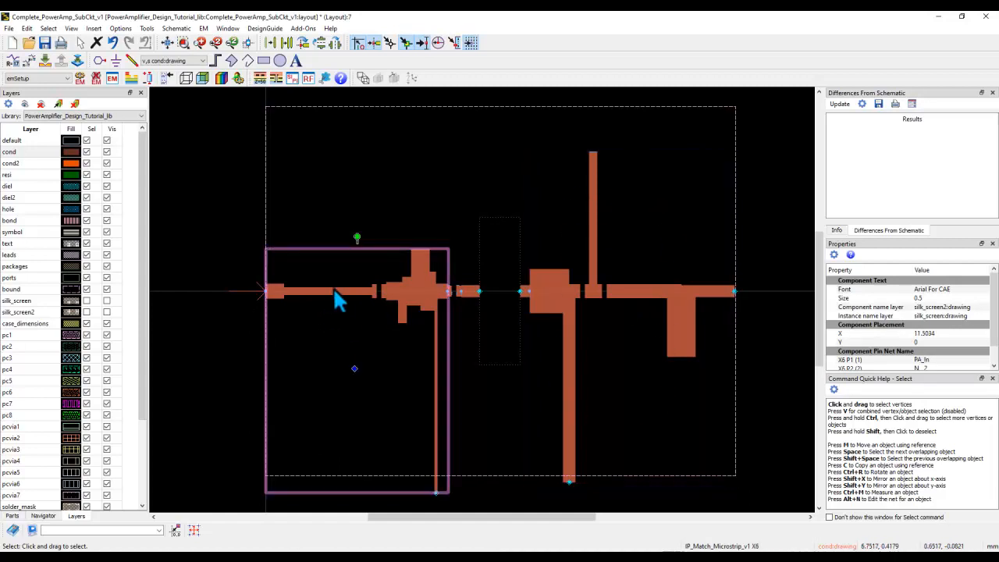
{"action": "left_click", "coordinate": [45, 66]}
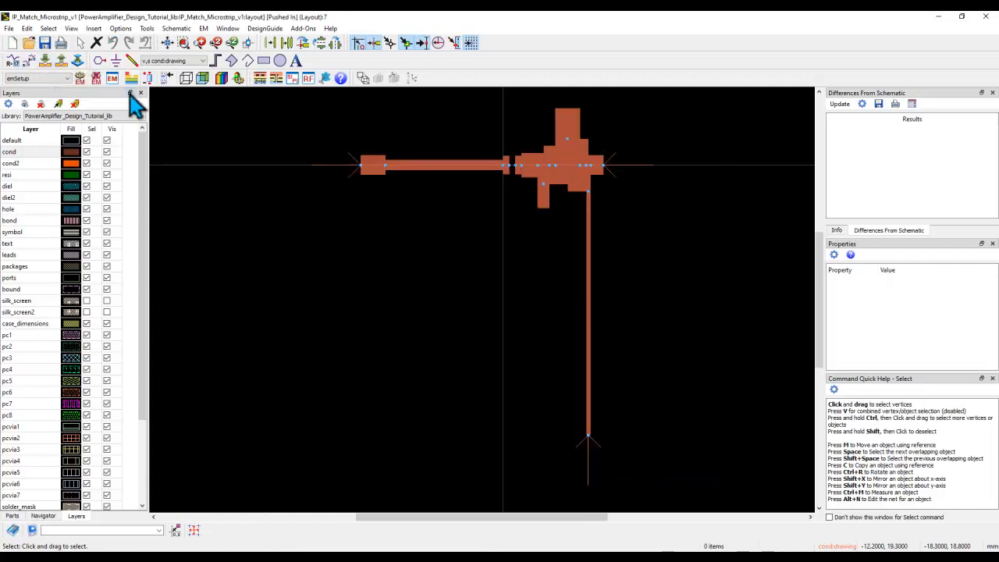
Examine the instance information of the long vertical bias line TL12, including its width and length parameters
{"action": "left_click", "coordinate": [588, 330]}
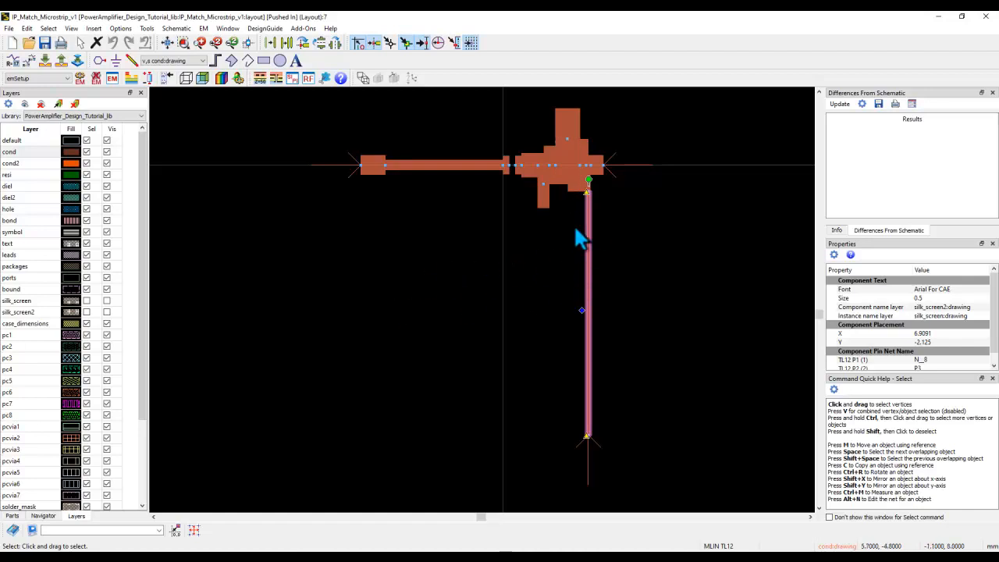
{"action": "left_click", "coordinate": [494, 287]}
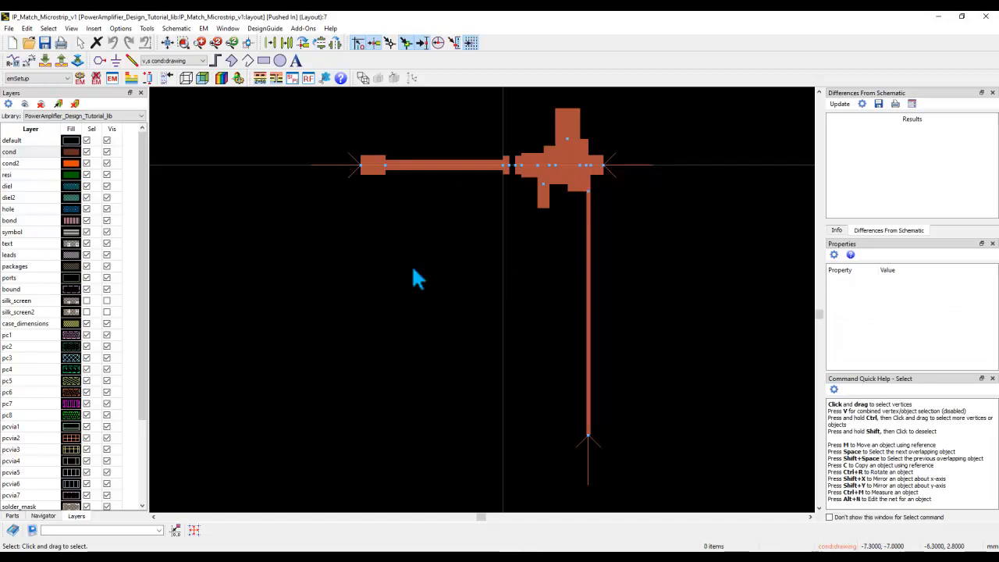
{"action": "left_click", "coordinate": [587, 264]}
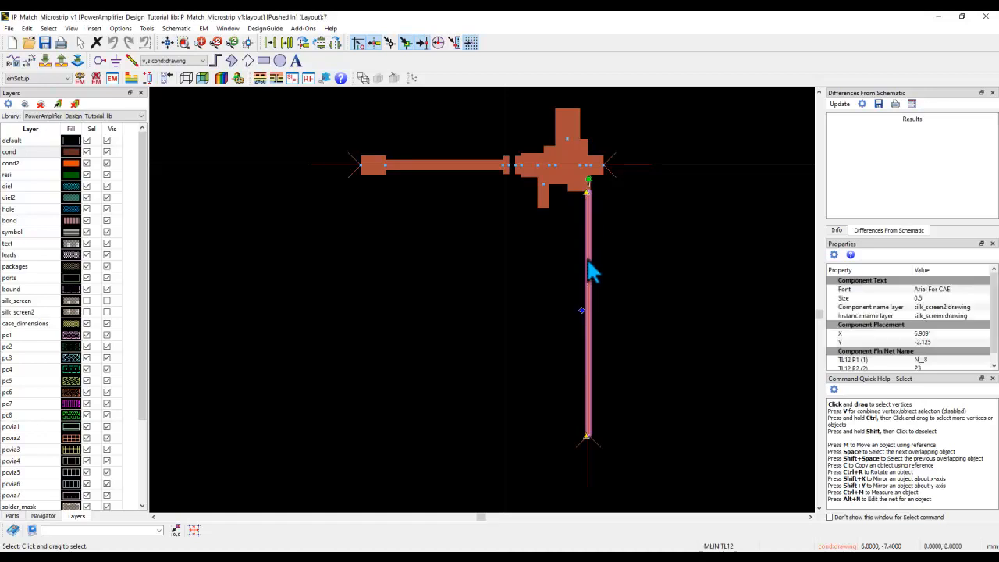
{"action": "left_click", "coordinate": [835, 231]}
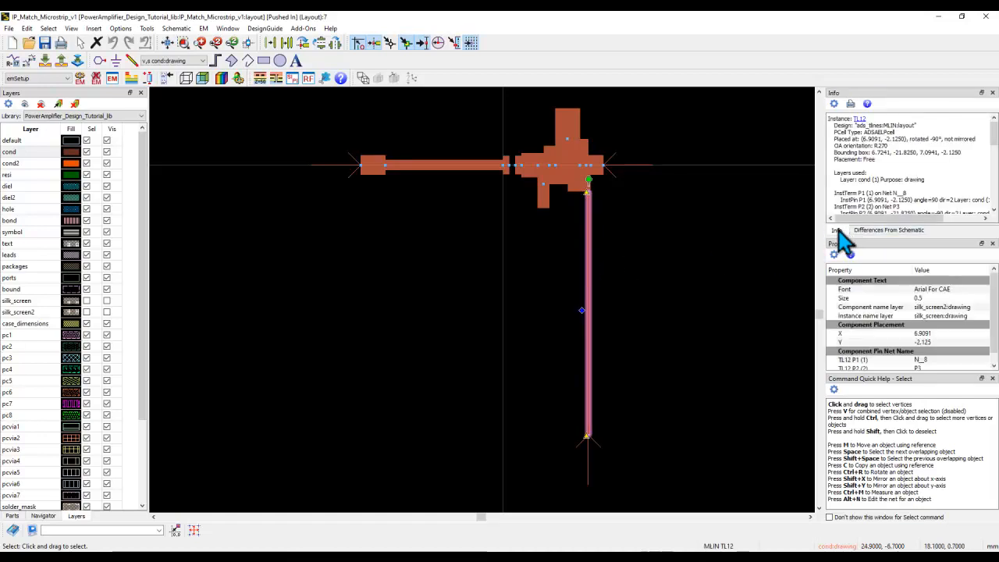
{"action": "scroll", "coordinate": [921, 168], "scroll_direction": "down", "scroll_amount": 3}
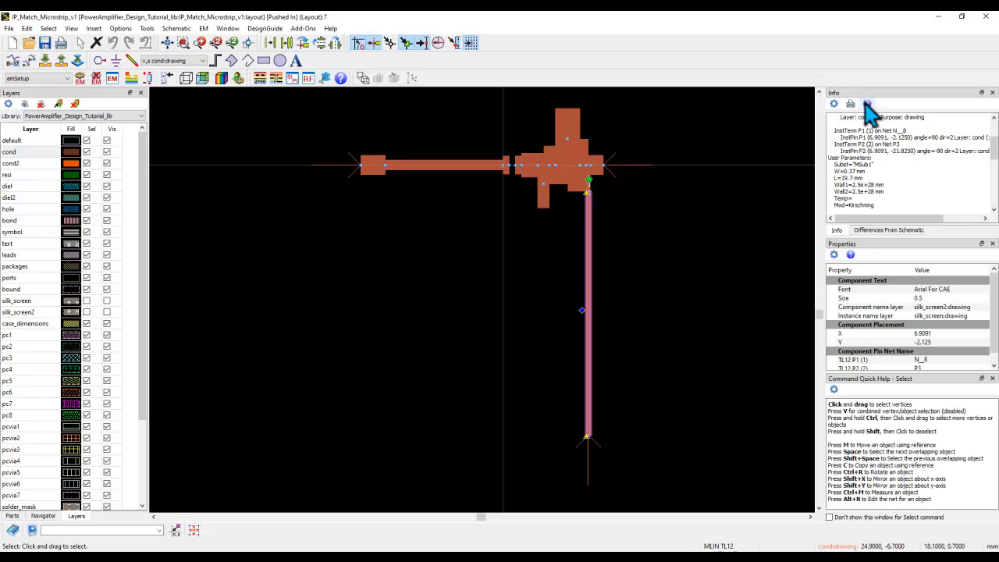
Review the instance parameters of the vertical bias line TL12 without changing them
{"action": "right_click", "coordinate": [656, 75]}
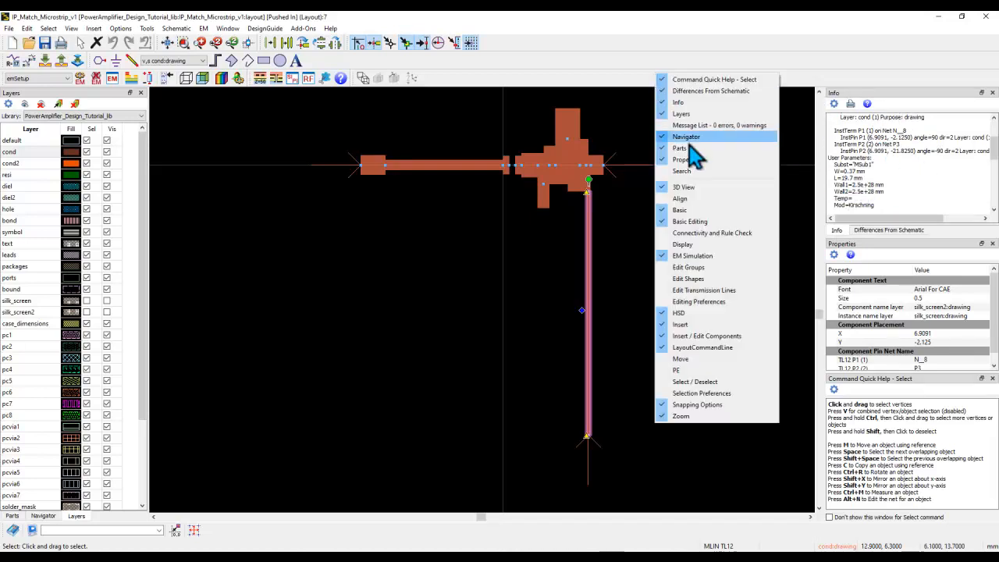
{"action": "left_click", "coordinate": [876, 176]}
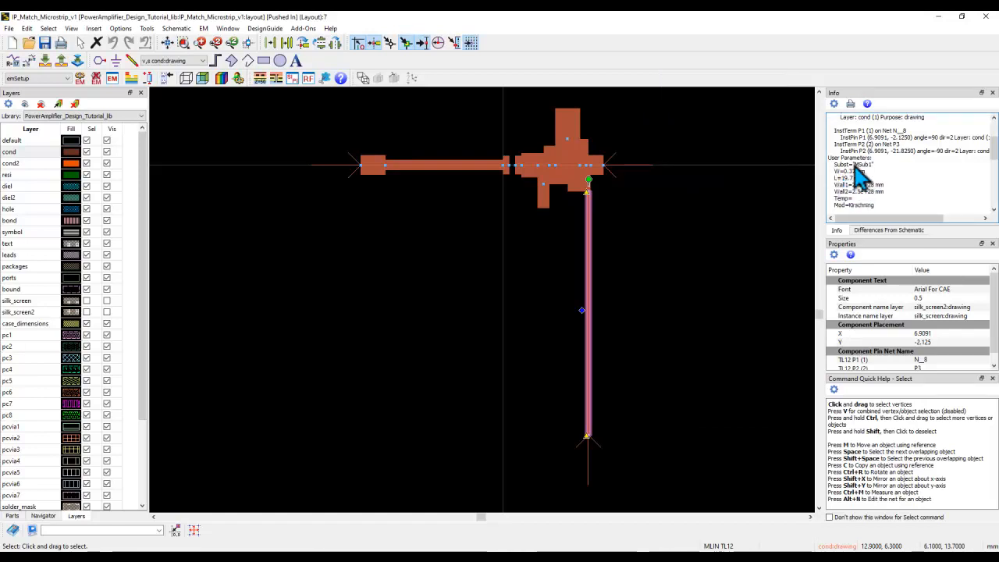
{"action": "left_click", "coordinate": [645, 269]}
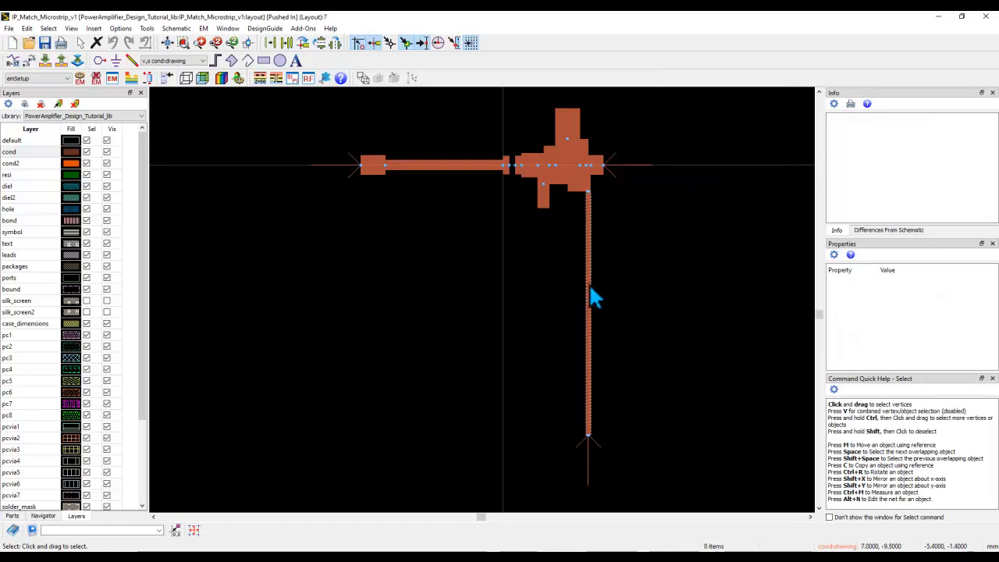
{"action": "double_click", "coordinate": [589, 284]}
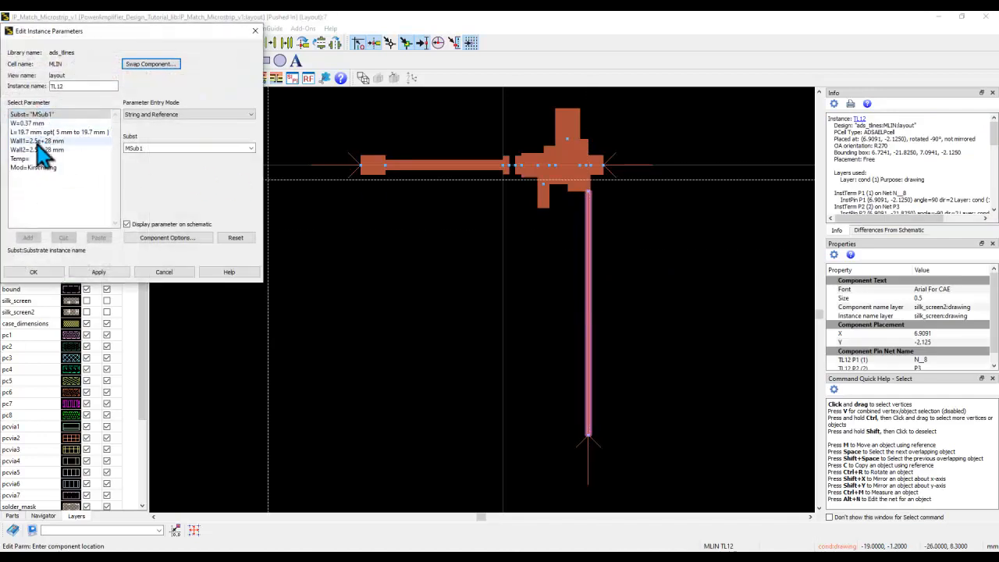
{"action": "left_click", "coordinate": [164, 272]}
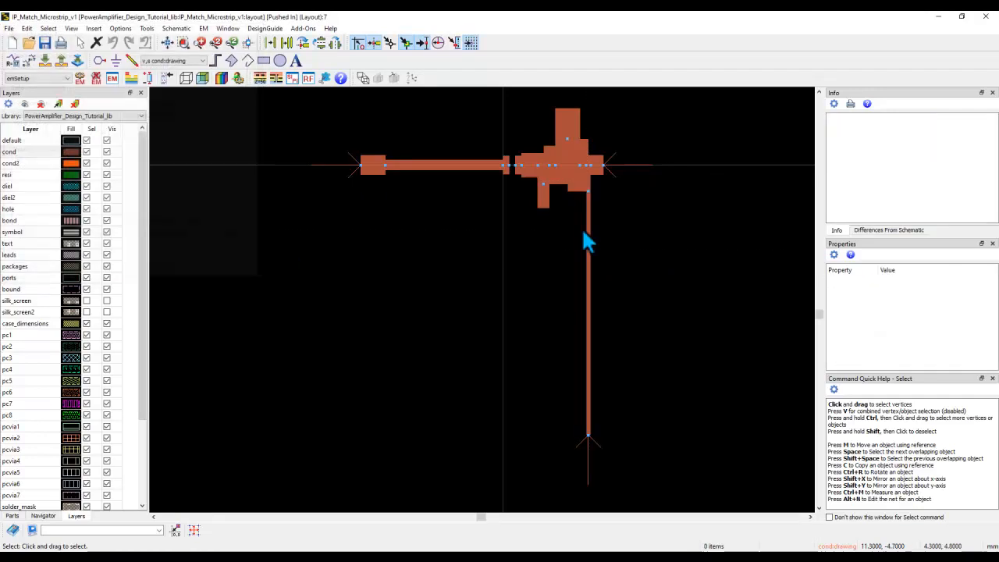
{"action": "left_click", "coordinate": [586, 293]}
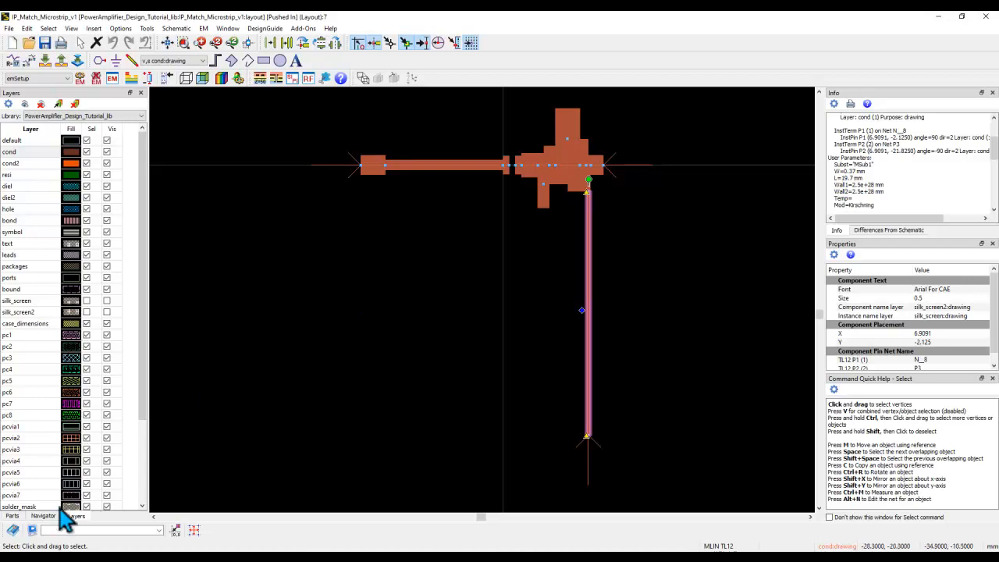
Display the TLines-Microstrip palette of parts
{"action": "left_click", "coordinate": [12, 517]}
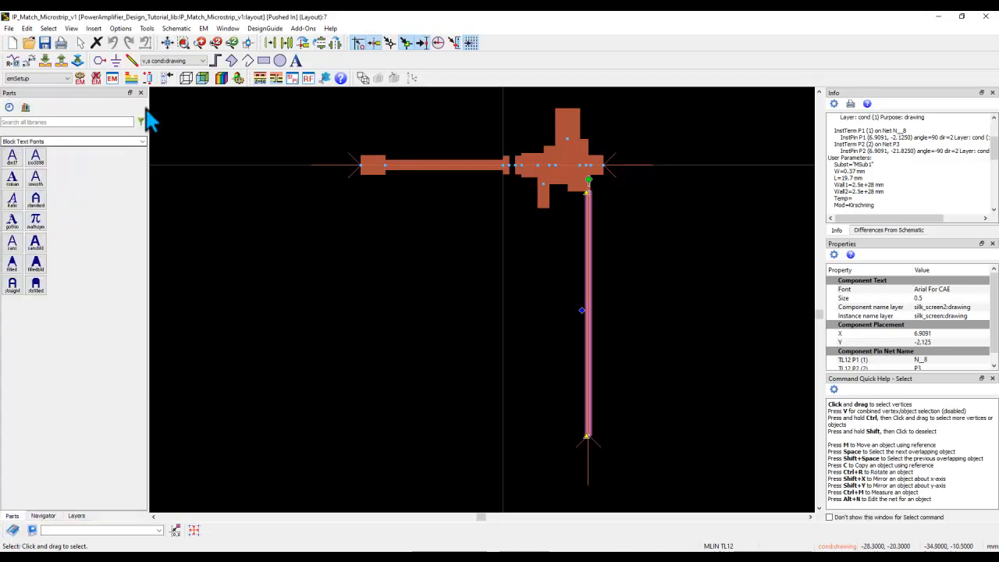
{"action": "left_click", "coordinate": [141, 143]}
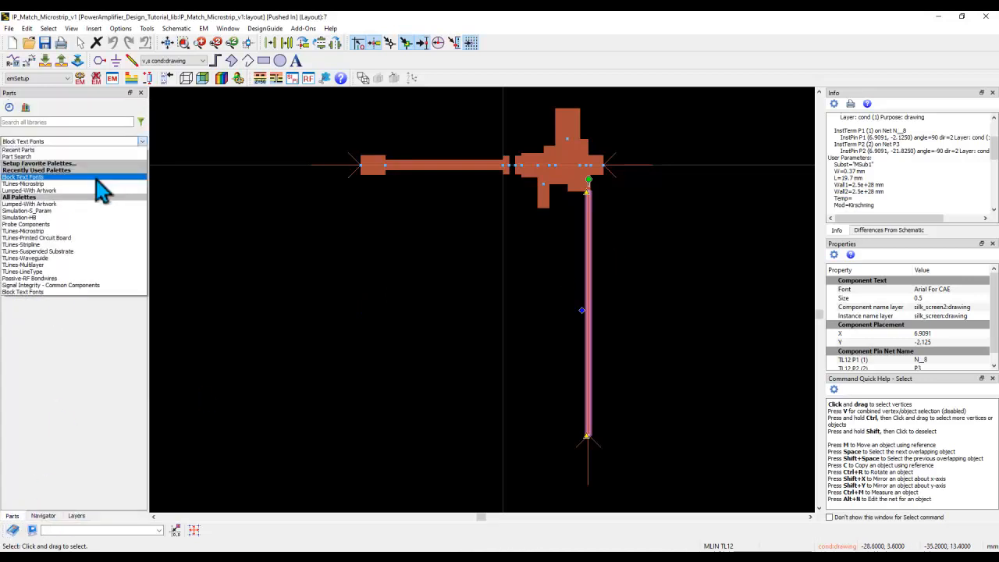
{"action": "left_click", "coordinate": [44, 232]}
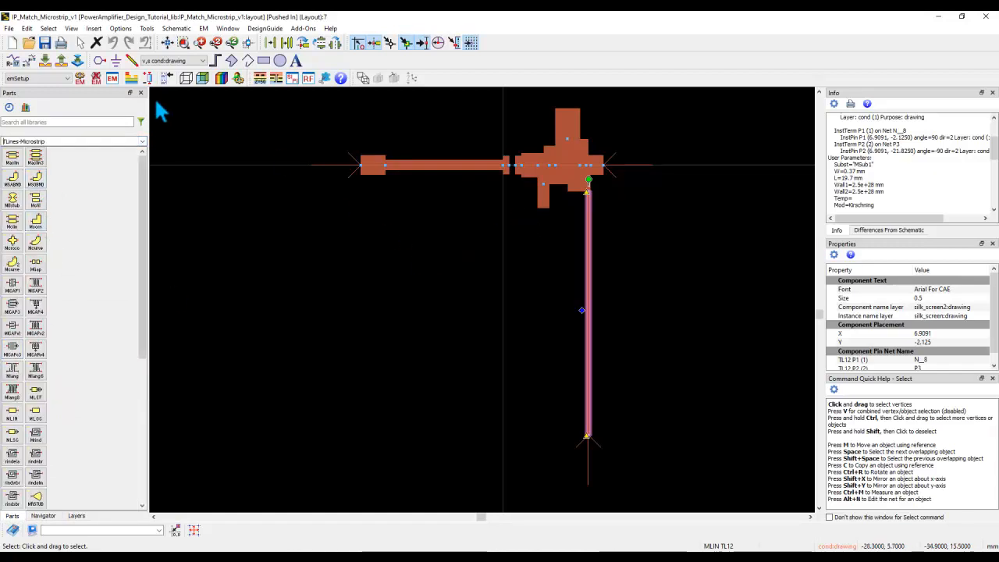
Set up a trace on cond:drawing with a width of 0.37 mm, Truncate end style and Square corners
{"action": "left_click", "coordinate": [132, 62]}
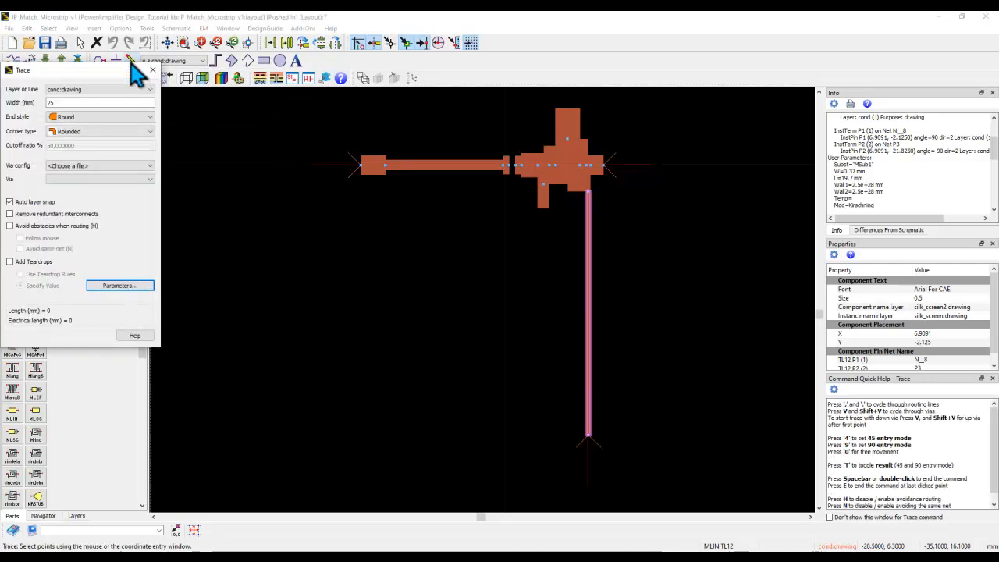
{"action": "double_click", "coordinate": [61, 104]}
{"action": "type", "text": "0.37"}
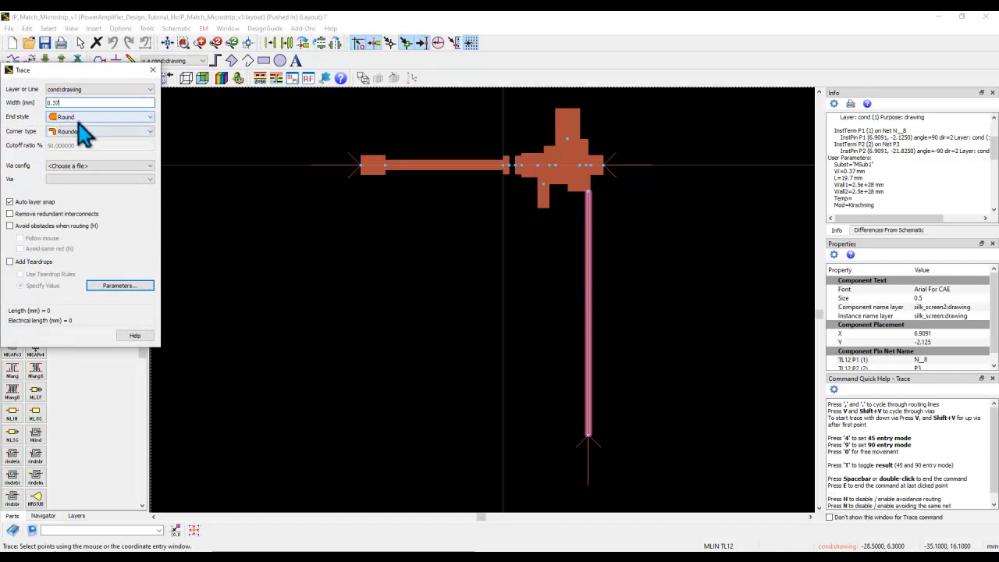
{"action": "left_click", "coordinate": [78, 118]}
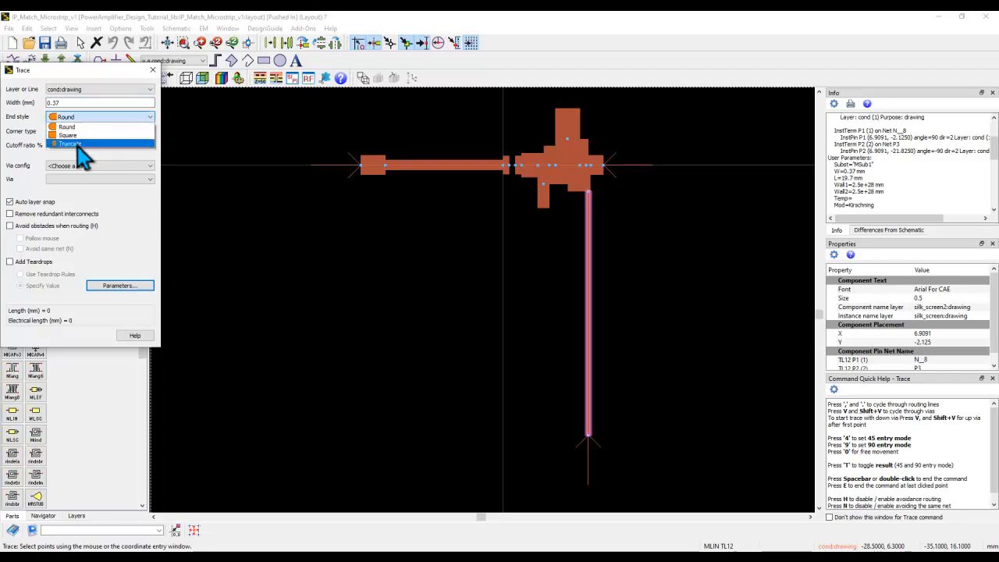
{"action": "left_click", "coordinate": [78, 144]}
{"action": "left_click", "coordinate": [78, 132]}
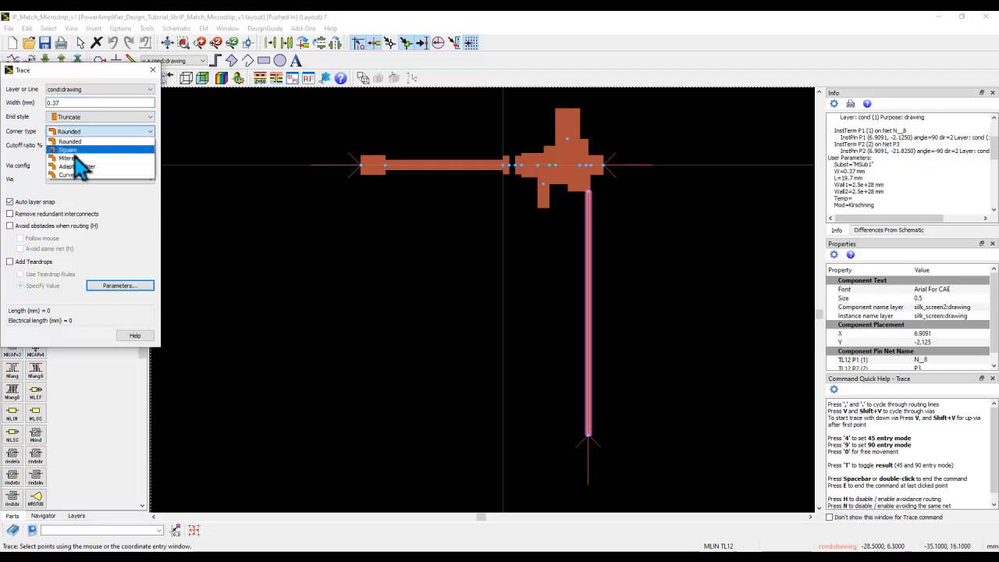
{"action": "left_click", "coordinate": [78, 154]}
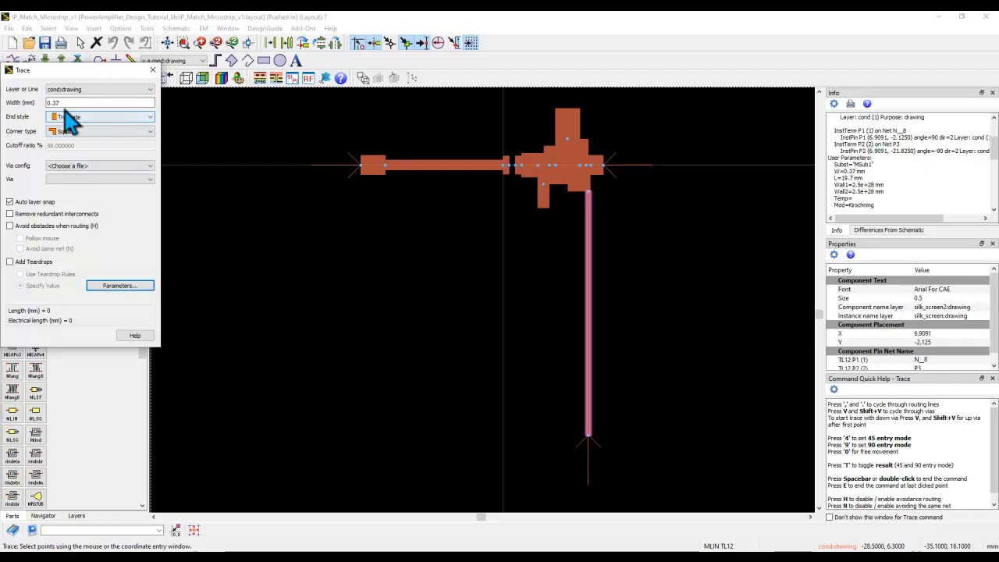
Draw a bent trace 19.7 mm long: 5 mm down, 8.6 mm left, 4.4 mm down and 1.7 mm right
{"action": "left_click", "coordinate": [399, 220]}
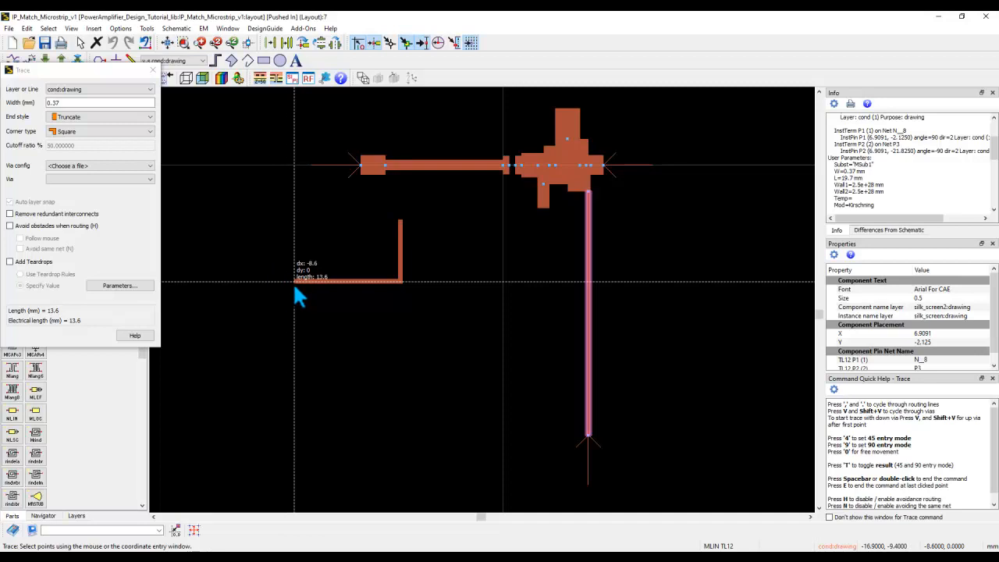
{"action": "left_click", "coordinate": [297, 337]}
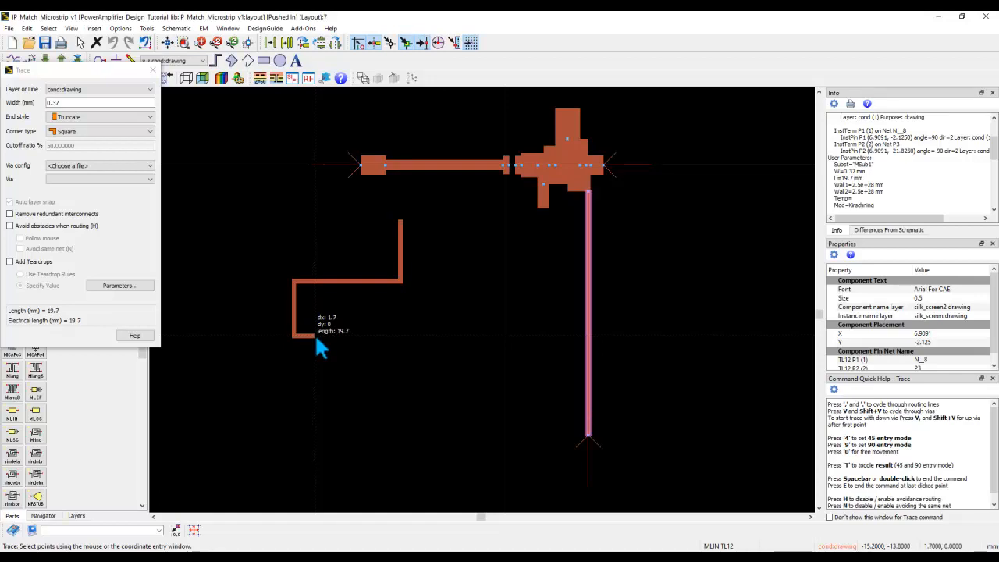
{"action": "double_click", "coordinate": [315, 337]}
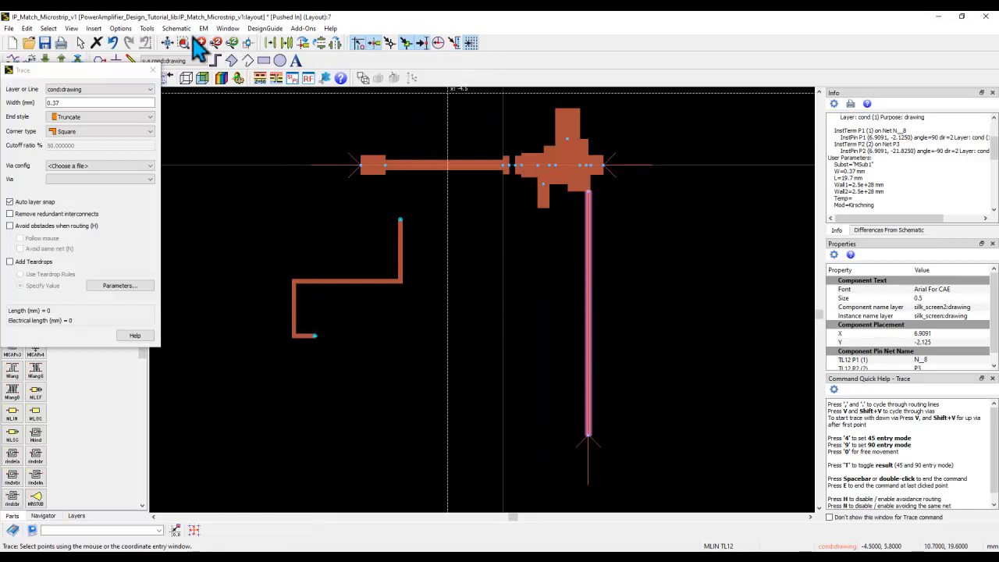
Check the layout's snap grid distance in the Grid/Snap preferences, and end the trace command
{"action": "left_click", "coordinate": [121, 28]}
{"action": "left_click", "coordinate": [139, 41]}
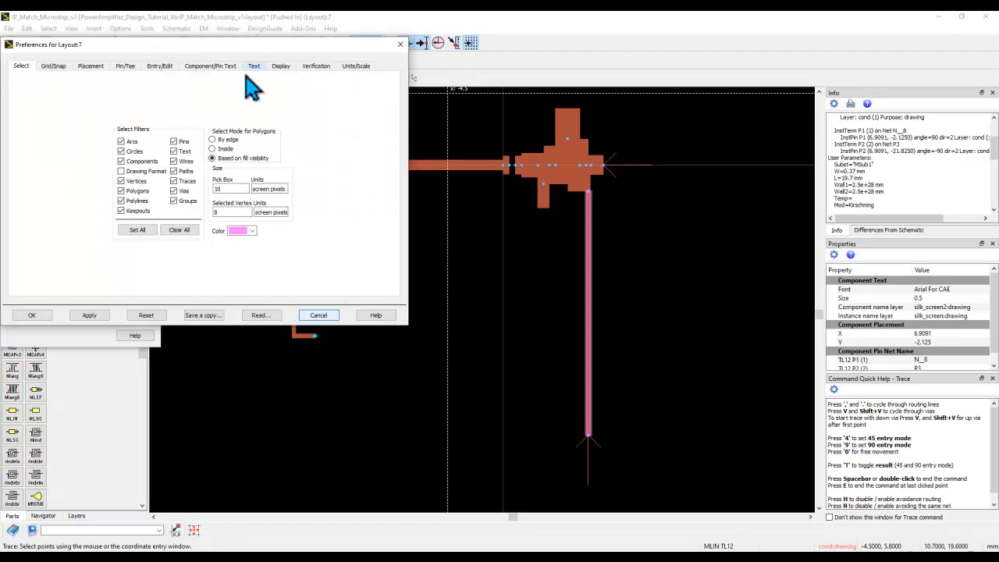
{"action": "left_click", "coordinate": [51, 66]}
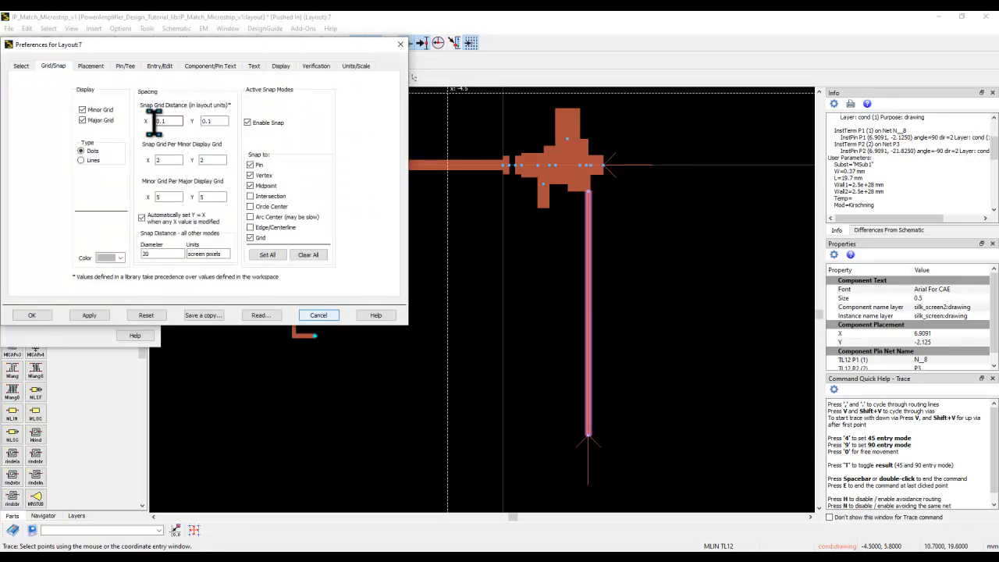
{"action": "left_click", "coordinate": [32, 315]}
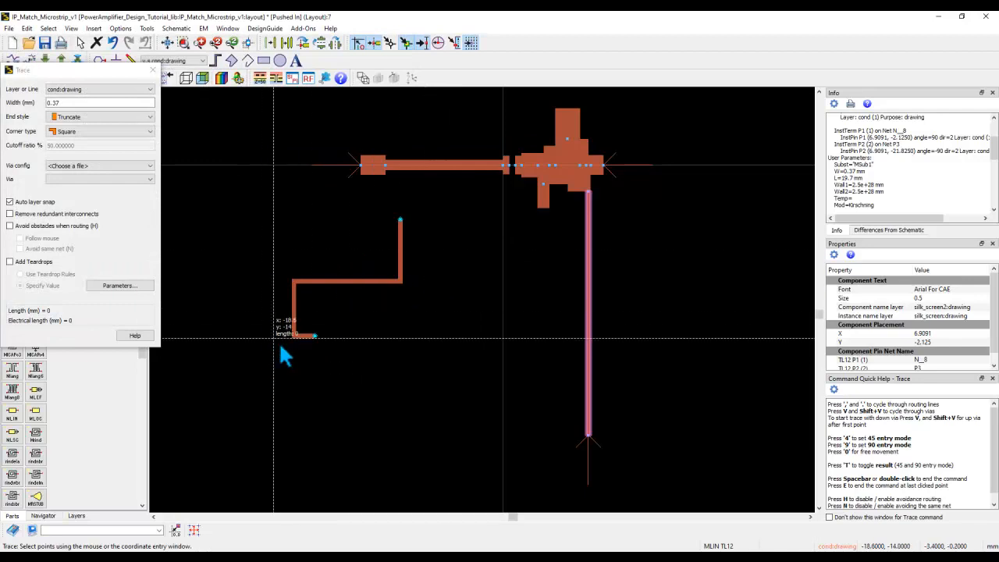
{"action": "key", "text": "Escape"}
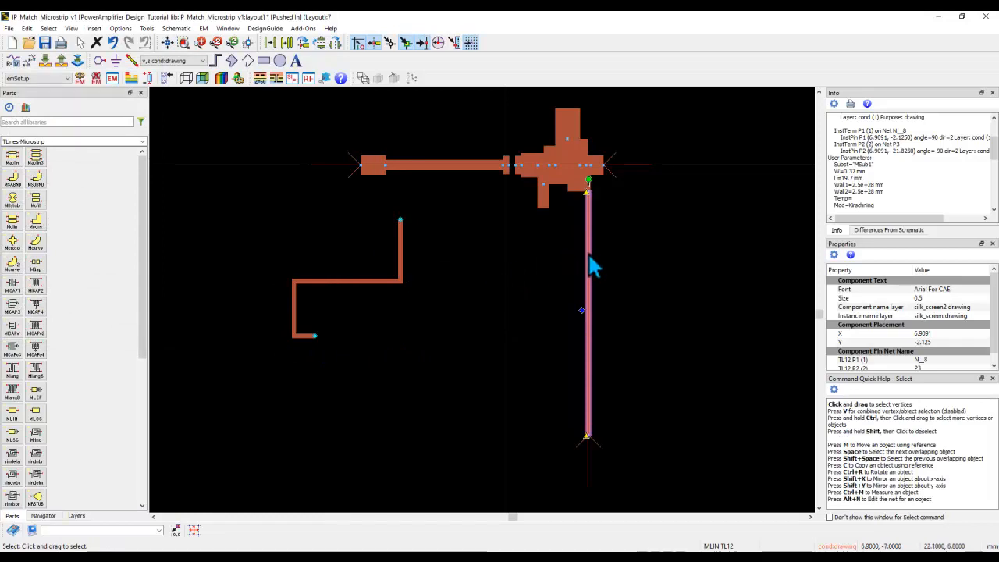
Delete TL12 and move the bent trace so its upper end snaps to the freed connection on the matching network
{"action": "key", "text": "Delete"}
{"action": "mouse_move", "coordinate": [401, 263]}
{"action": "left_mouse_down"}
{"action": "mouse_move", "coordinate": [505, 257]}
{"action": "mouse_move", "coordinate": [588, 225]}
{"action": "mouse_move", "coordinate": [588, 248]}
{"action": "left_mouse_up"}
{"action": "left_click", "coordinate": [573, 358]}
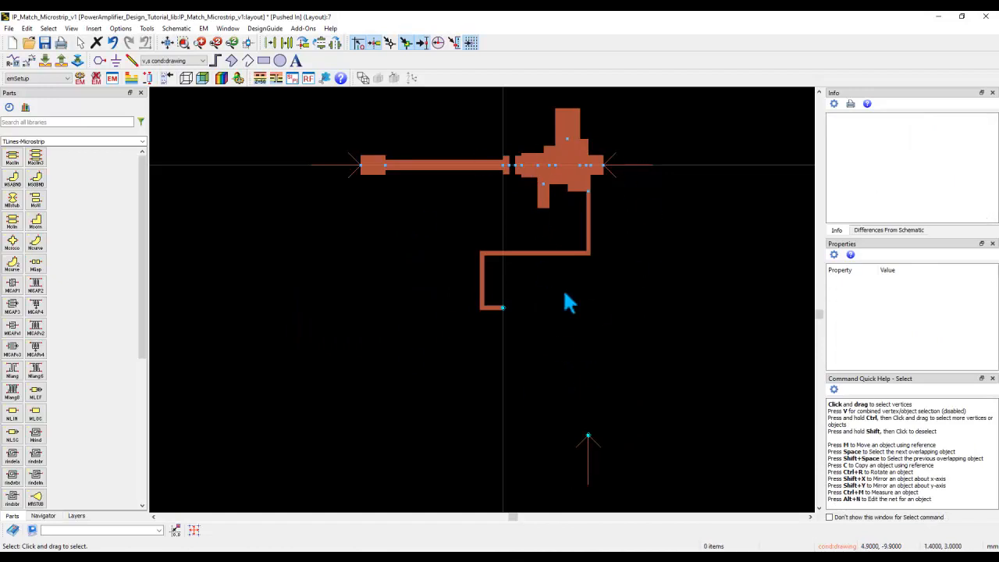
Convert the bent trace to Microstrip transmission line elements with tee and cross components inserted, and make the silk_screen layer visible
{"action": "scroll", "coordinate": [563, 272], "scroll_direction": "up", "scroll_amount": 2}
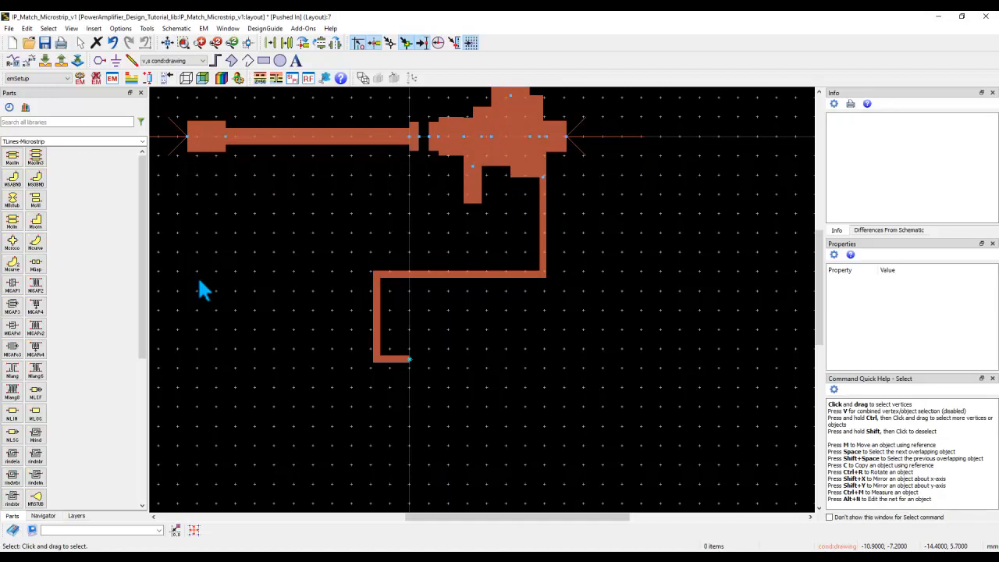
{"action": "left_click", "coordinate": [542, 235]}
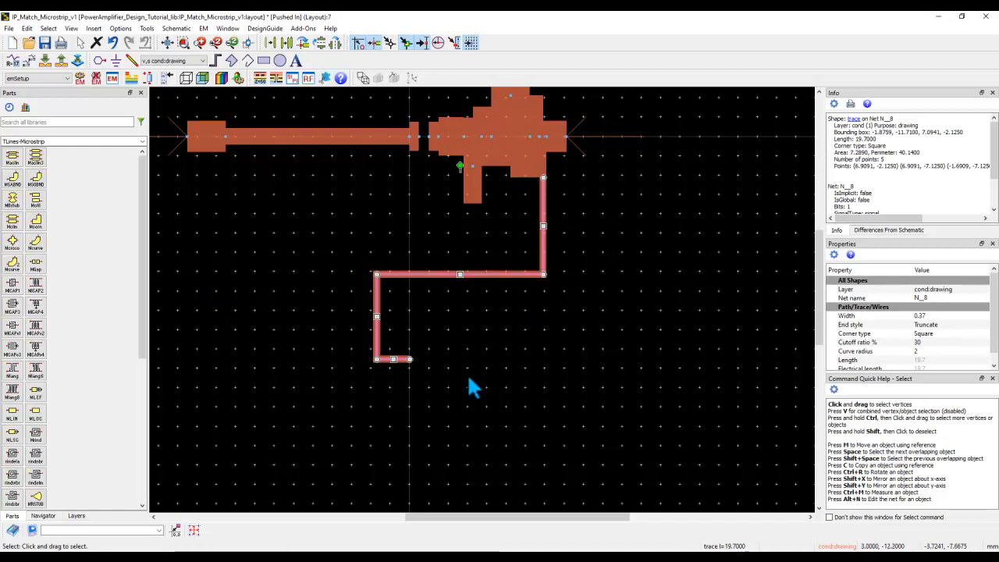
{"action": "right_click", "coordinate": [438, 274]}
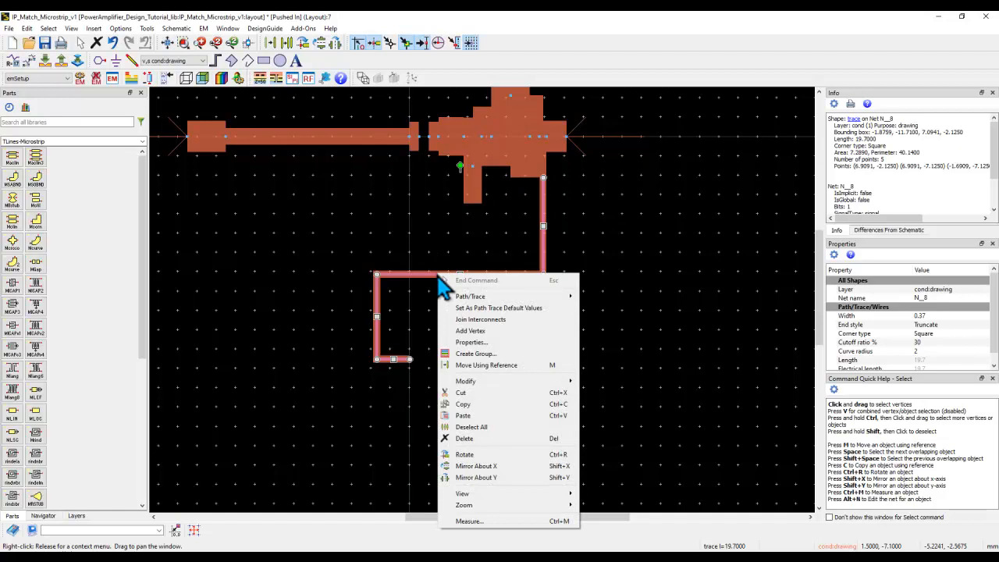
{"action": "mouse_move", "coordinate": [466, 297]}
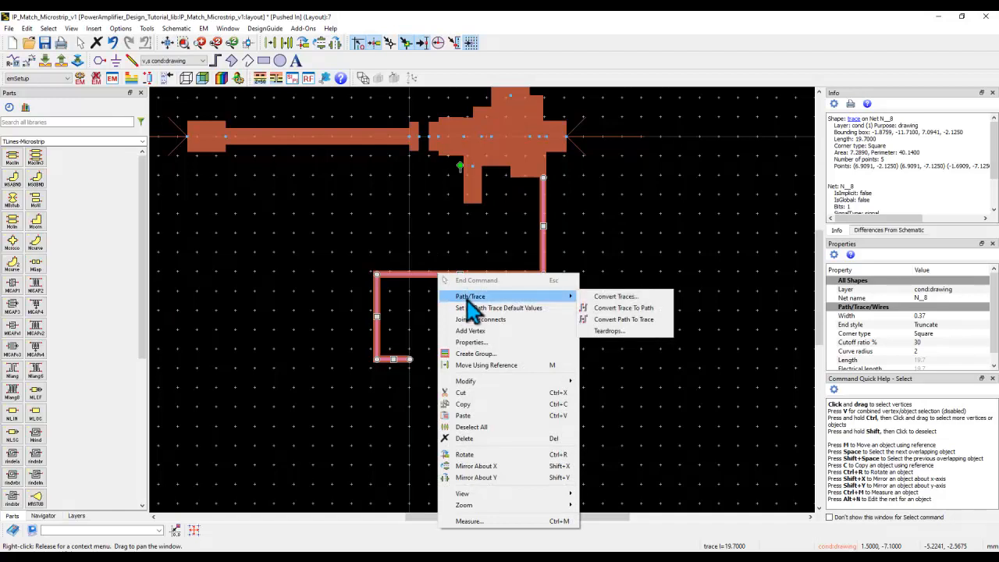
{"action": "left_click", "coordinate": [608, 299]}
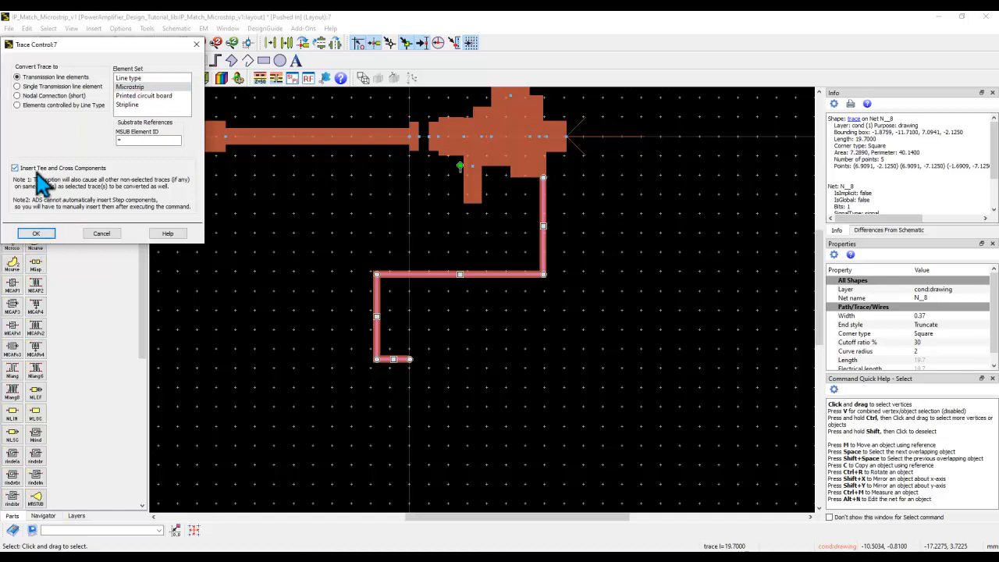
{"action": "left_click", "coordinate": [36, 234]}
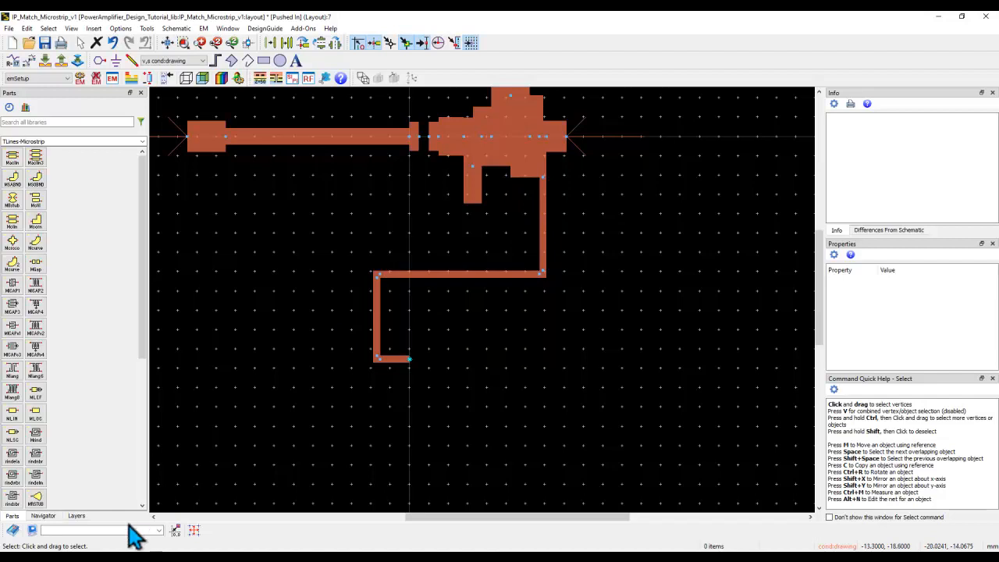
{"action": "left_click", "coordinate": [76, 516]}
{"action": "left_click", "coordinate": [107, 300]}
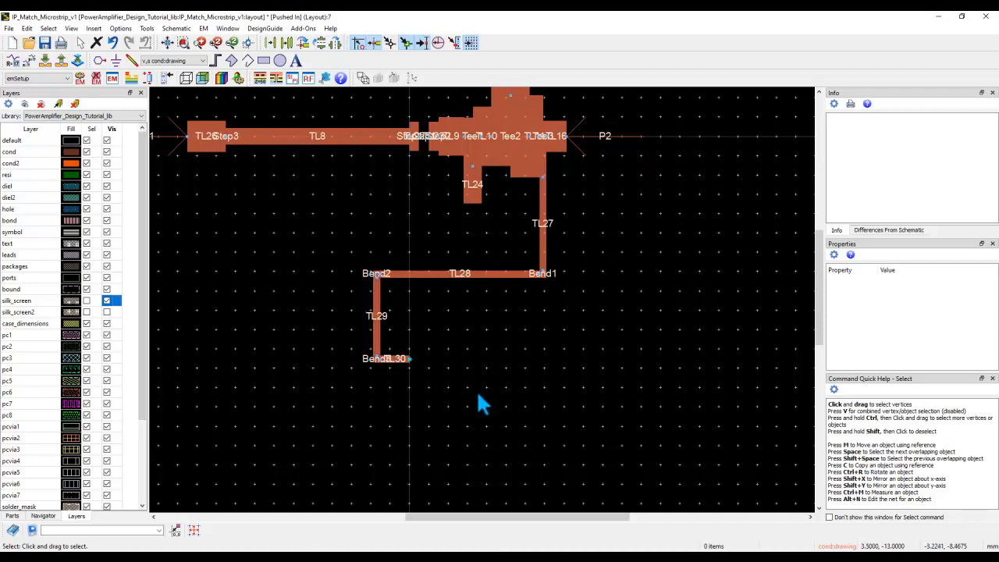
Rotate port P3 by 90 degrees and move it onto the free end of TL30, then view the whole layout
{"action": "scroll", "coordinate": [488, 352], "scroll_direction": "down", "scroll_amount": 2}
{"action": "left_click", "coordinate": [523, 437]}
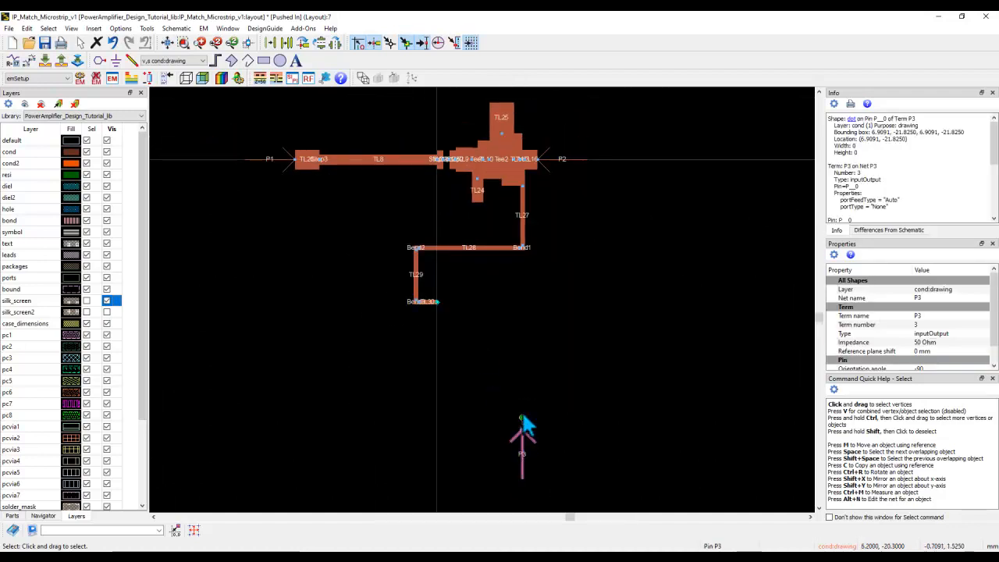
{"action": "key", "text": "ctrl+r"}
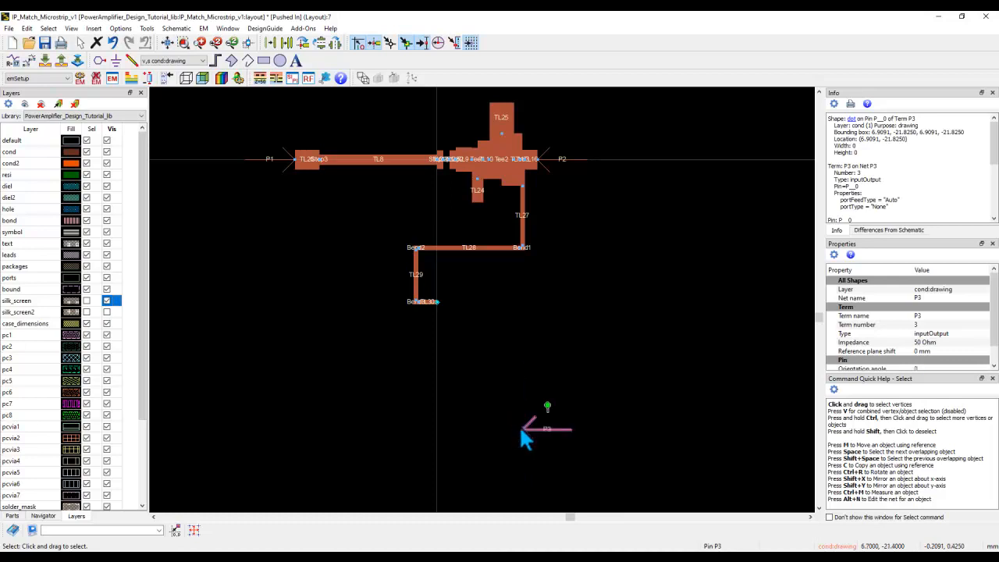
{"action": "scroll", "coordinate": [547, 439], "scroll_direction": "up", "scroll_amount": 2}
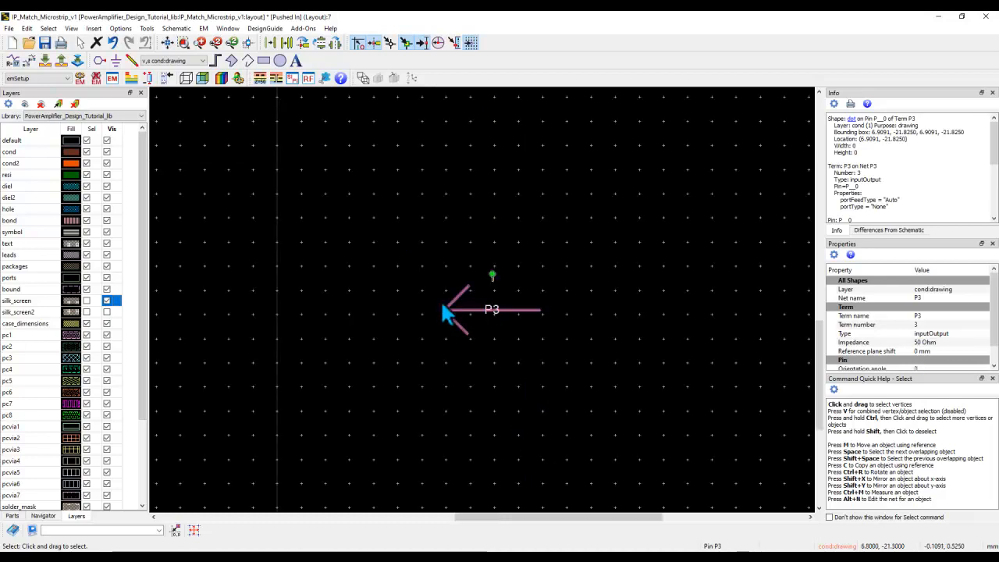
{"action": "scroll", "coordinate": [448, 309], "scroll_direction": "down", "scroll_amount": 1}
{"action": "left_click_drag", "start_coordinate": [473, 307], "coordinate": [394, 168]}
{"action": "left_click_drag", "start_coordinate": [473, 307], "coordinate": [369, 148]}
{"action": "left_click", "coordinate": [167, 43]}
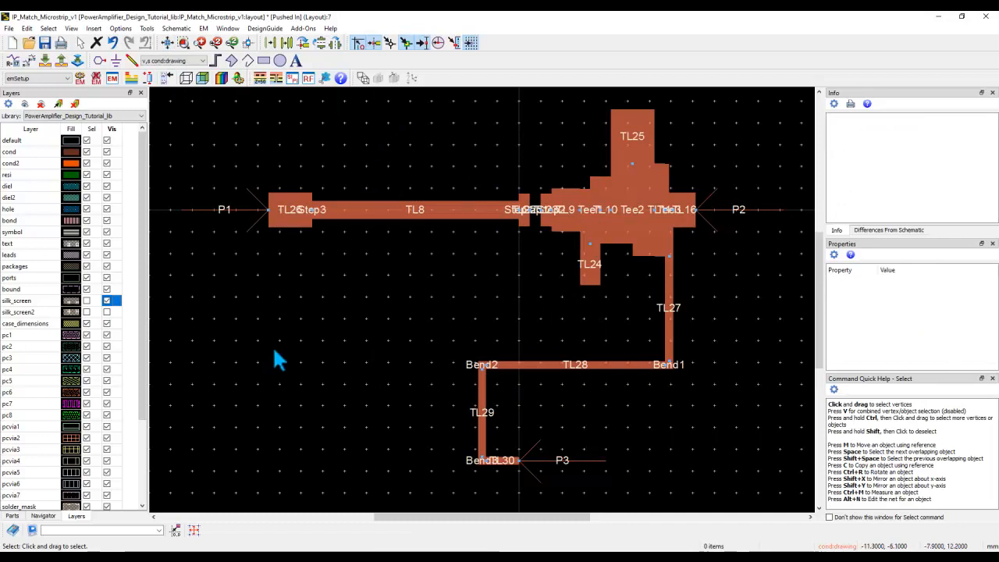
Update the schematic from the layout, syncing the entire design and deleting equivalent components that were removed in the layout
{"action": "left_click", "coordinate": [177, 29]}
{"action": "left_click", "coordinate": [180, 43]}
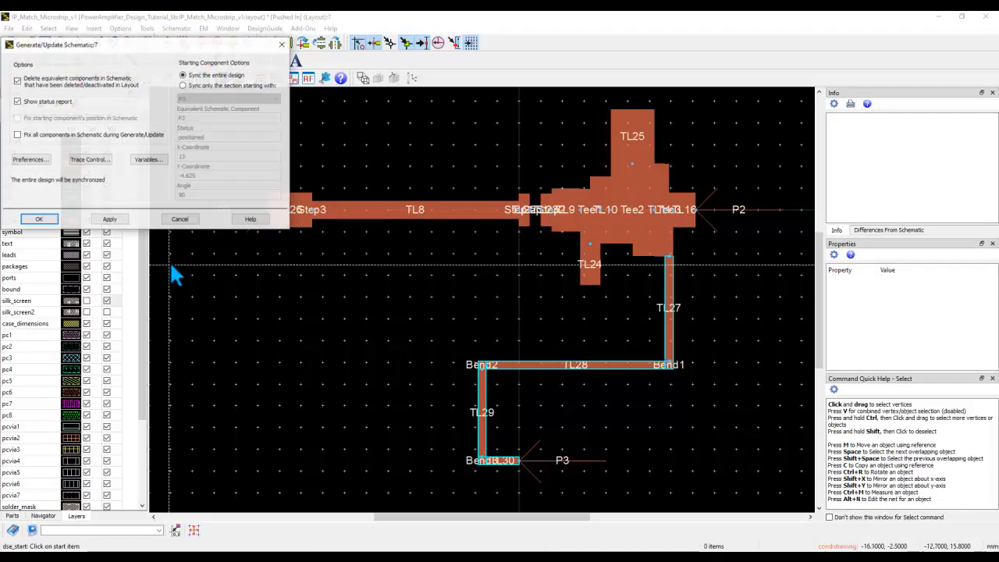
{"action": "left_click", "coordinate": [40, 219]}
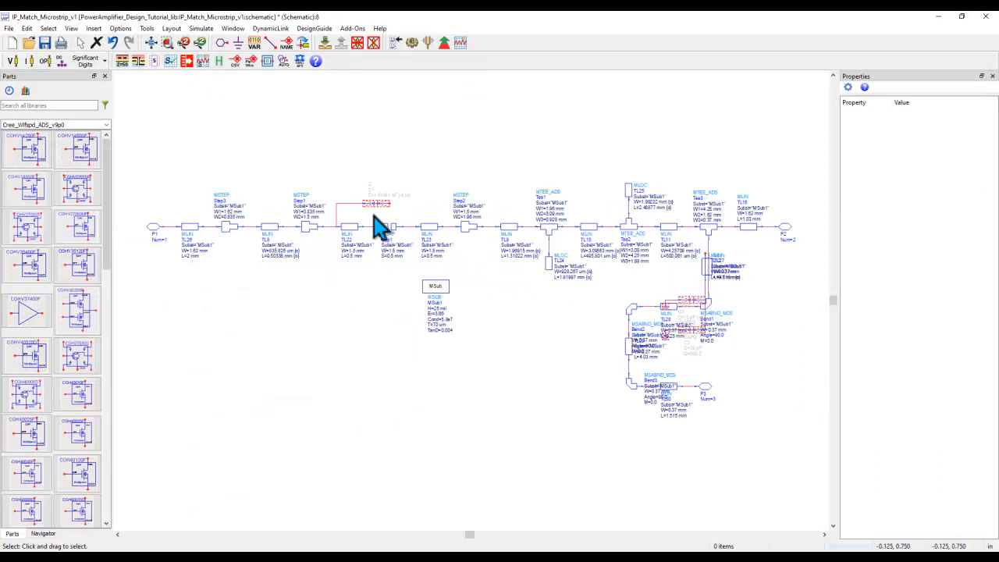
Wire the free end of capacitor C1 to the node after TL23 so that it bridges the series gap
{"action": "key", "text": "ctrl+w"}
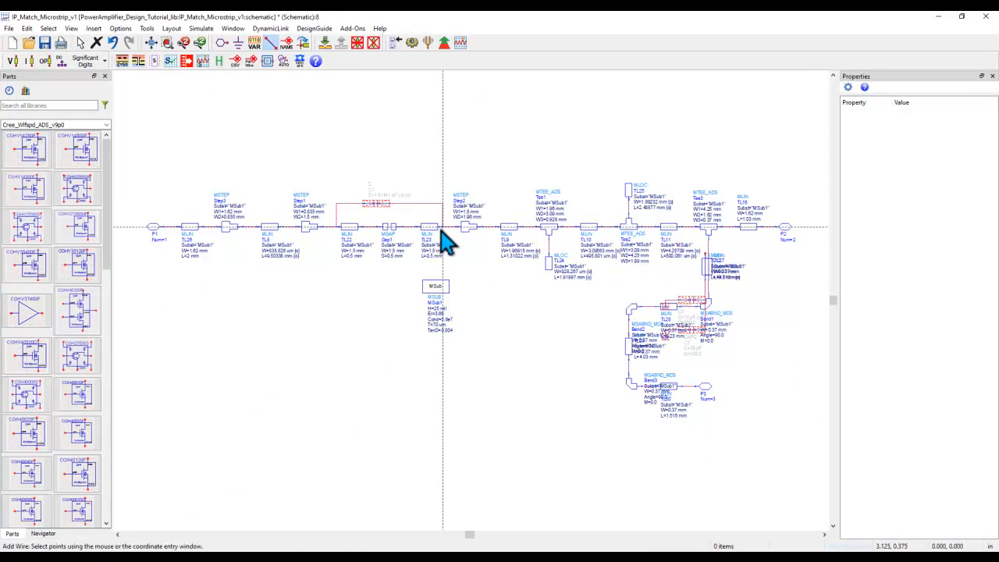
{"action": "key", "text": "Escape"}
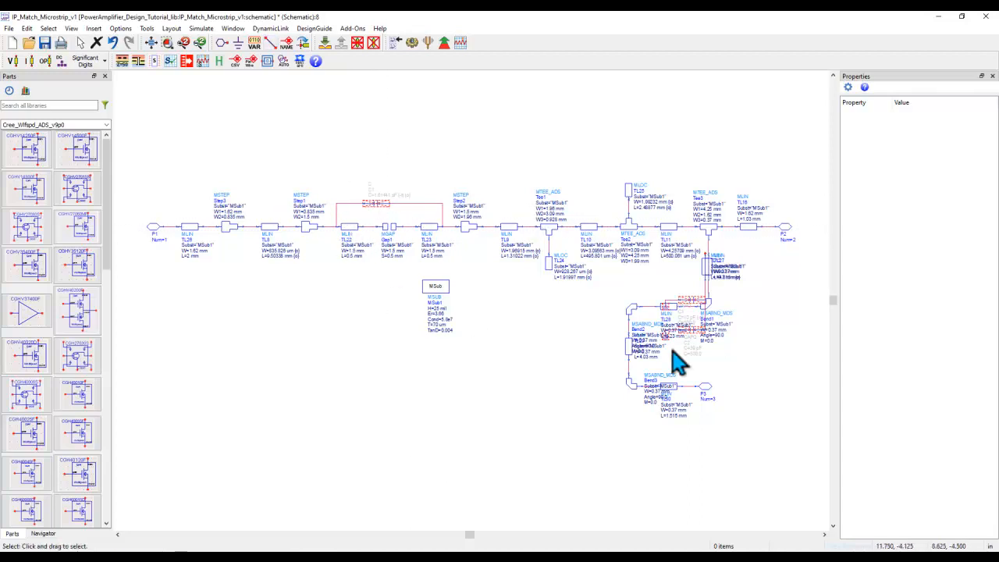
Delete the leftover wires and old bias line overlapping TL27, moving capacitor C3 clear of the bent line
{"action": "scroll", "coordinate": [699, 347], "scroll_direction": "up", "scroll_amount": 3}
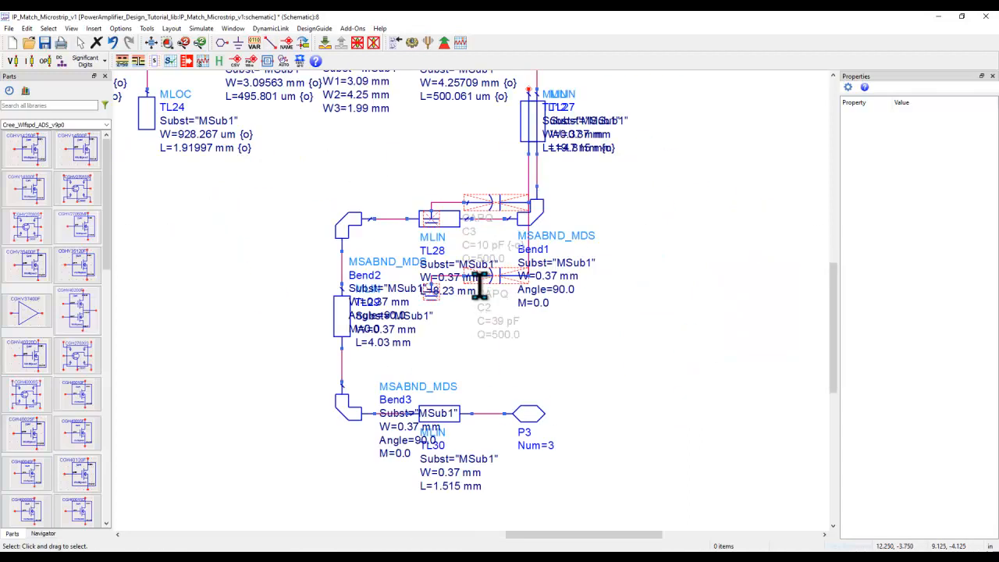
{"action": "left_click", "coordinate": [529, 245]}
{"action": "key", "text": "Delete"}
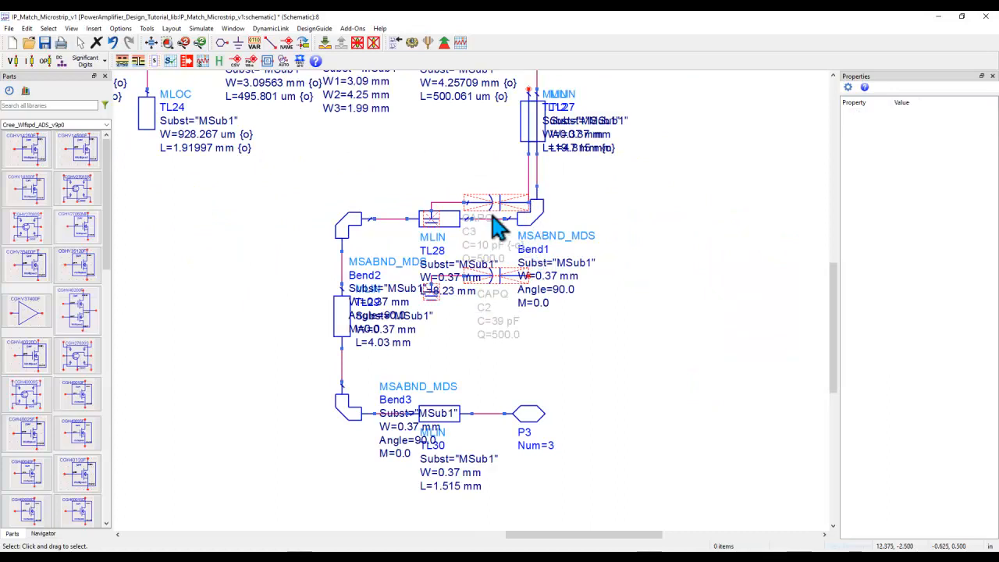
{"action": "left_click_drag", "start_coordinate": [496, 207], "coordinate": [382, 161]}
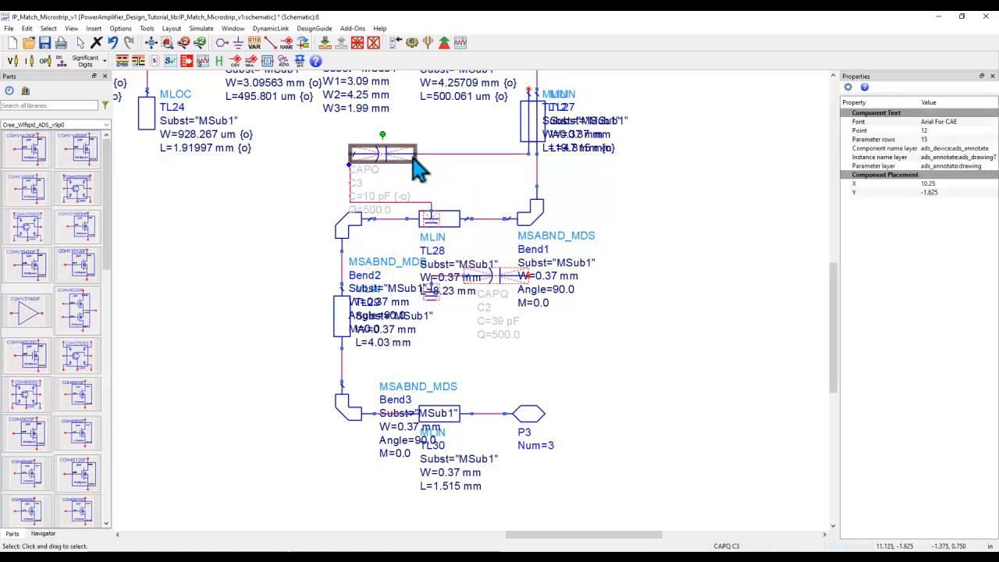
{"action": "left_click", "coordinate": [467, 165]}
{"action": "left_click", "coordinate": [527, 153]}
{"action": "key", "text": "Delete"}
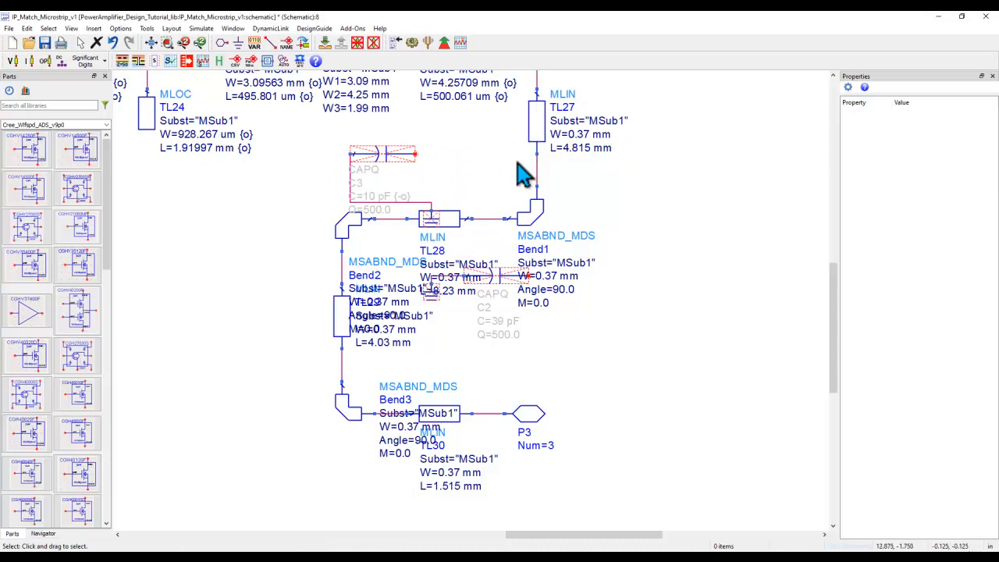
Move capacitor C2 with its ground and capacitor C3 below port P3, rotating both capacitors upright side by side
{"action": "left_click_drag", "start_coordinate": [563, 337], "coordinate": [397, 252]}
{"action": "left_click_drag", "start_coordinate": [497, 276], "coordinate": [465, 532]}
{"action": "key", "text": "ctrl+r"}
{"action": "key", "text": "ctrl+r"}
{"action": "key", "text": "ctrl+r"}
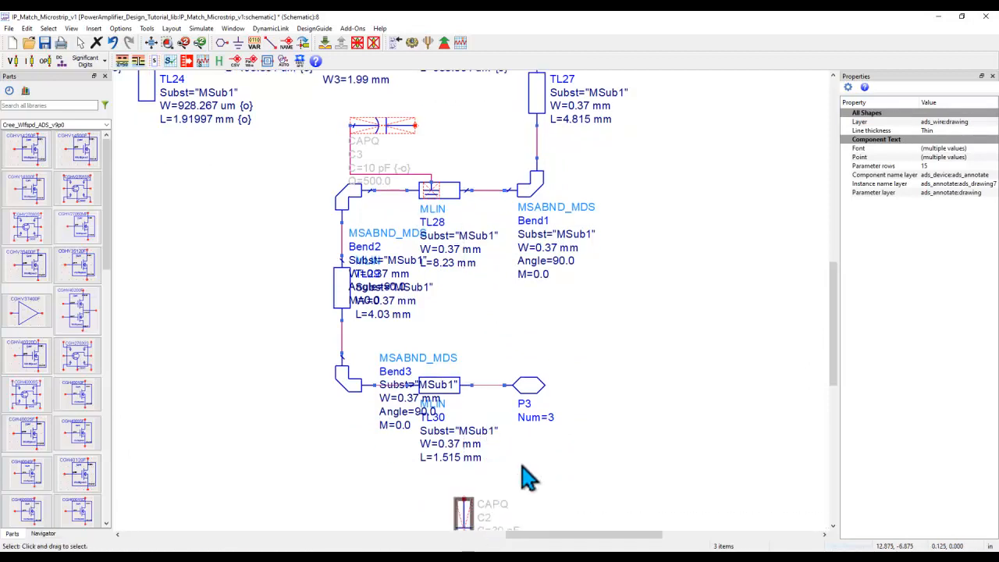
{"action": "scroll", "coordinate": [506, 426], "scroll_direction": "down", "scroll_amount": 1}
{"action": "left_click_drag", "start_coordinate": [385, 117], "coordinate": [547, 416]}
{"action": "key", "text": "ctrl+r"}
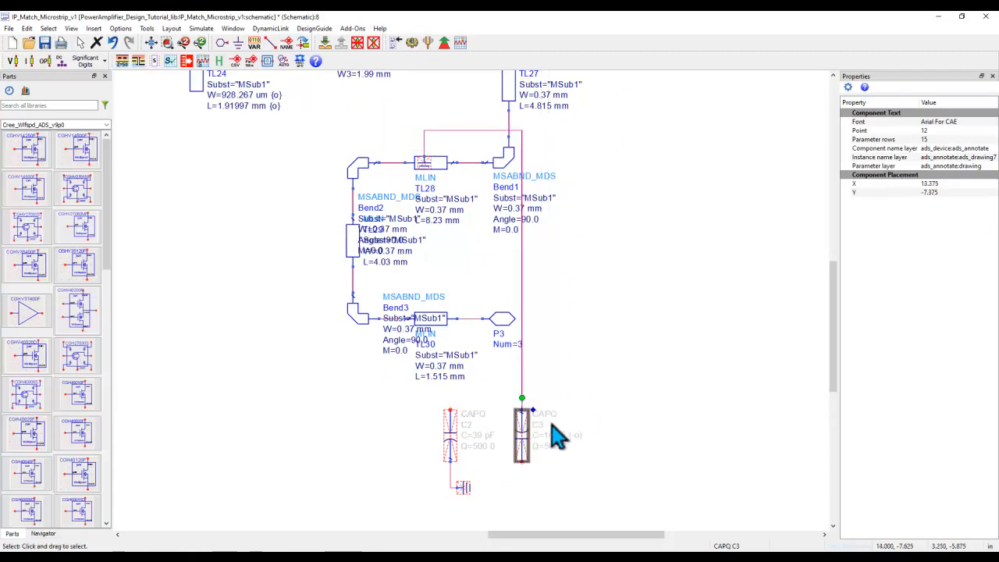
Place the ground symbols directly beneath C3 and C2 and delete the stray wire around C3
{"action": "left_click_drag", "start_coordinate": [424, 165], "coordinate": [531, 475]}
{"action": "left_click", "coordinate": [561, 474]}
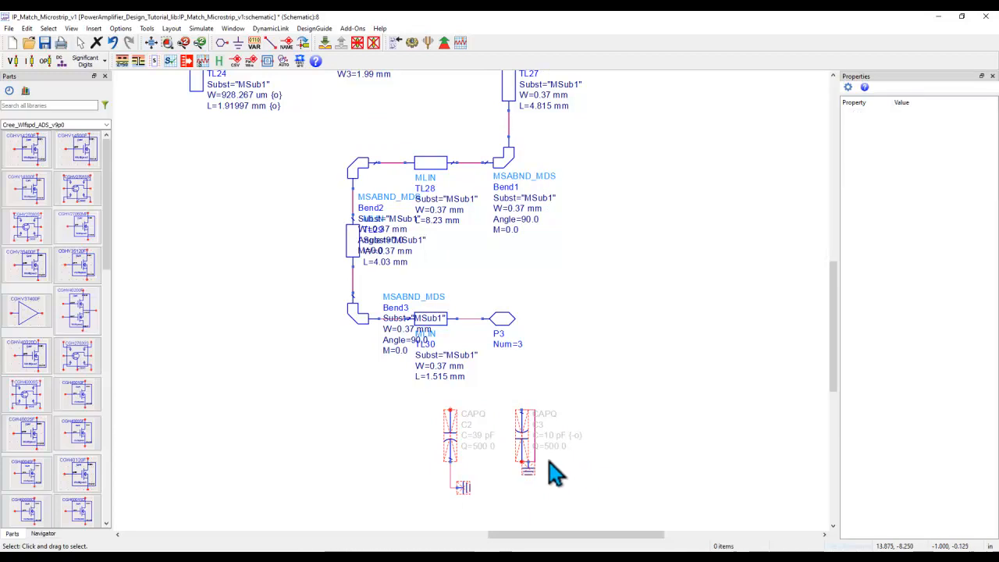
{"action": "left_click", "coordinate": [536, 457]}
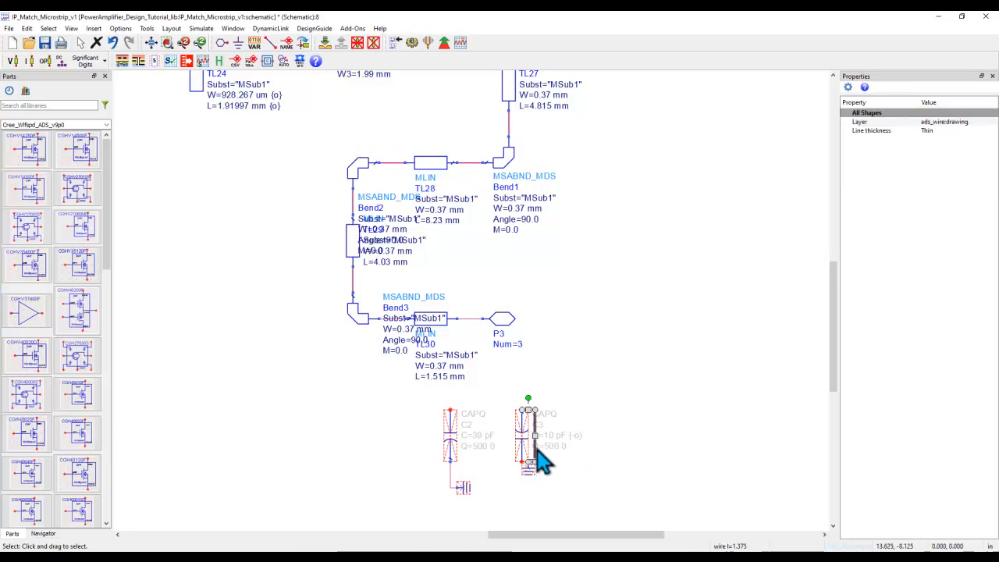
{"action": "key", "text": "Delete"}
{"action": "left_click_drag", "start_coordinate": [529, 473], "coordinate": [459, 487]}
Reactivate C2 and C3 with their grounds and wire both capacitors to the line between TL30 and port P3
{"action": "left_click_drag", "start_coordinate": [413, 404], "coordinate": [547, 478]}
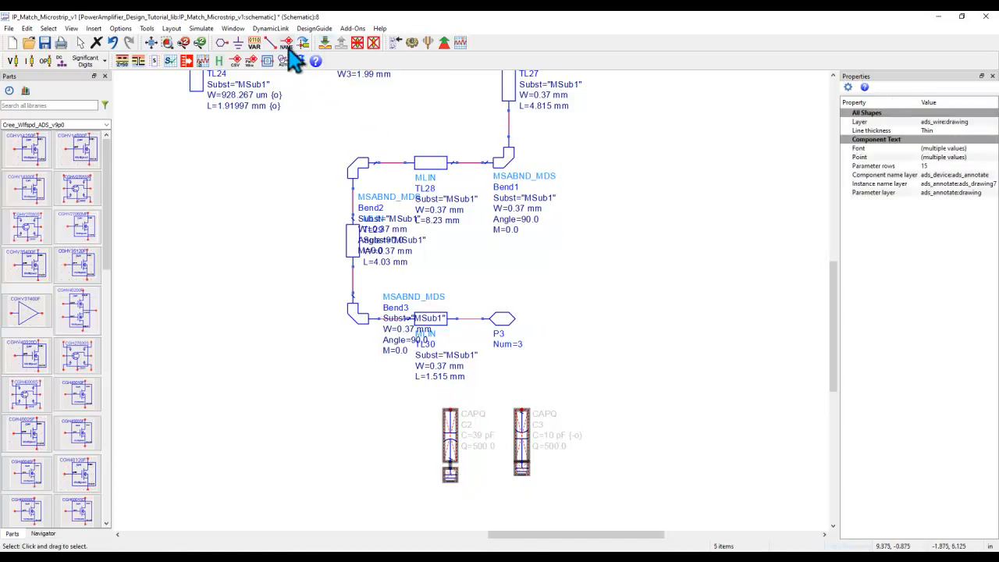
{"action": "left_click", "coordinate": [506, 388]}
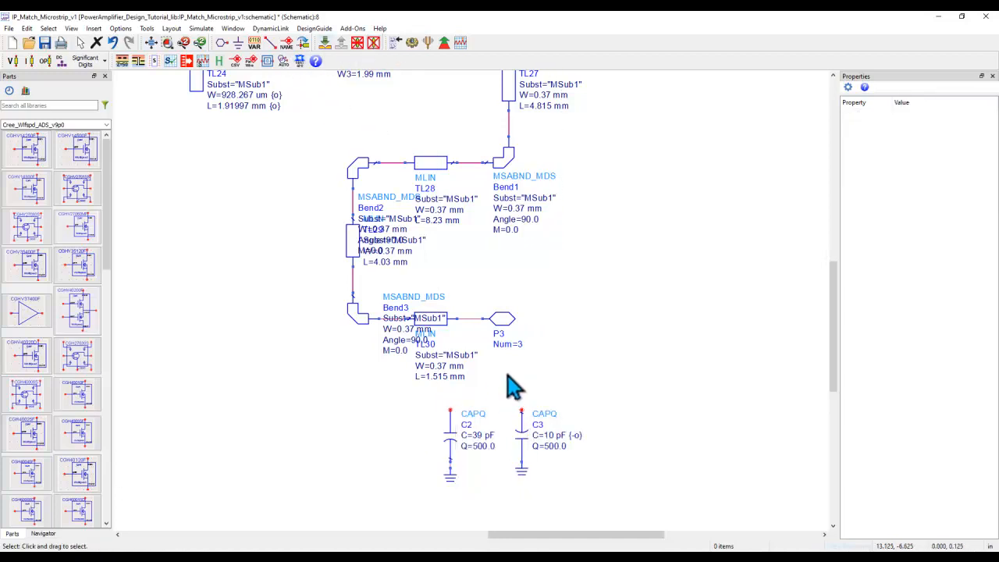
{"action": "key", "text": "ctrl+w"}
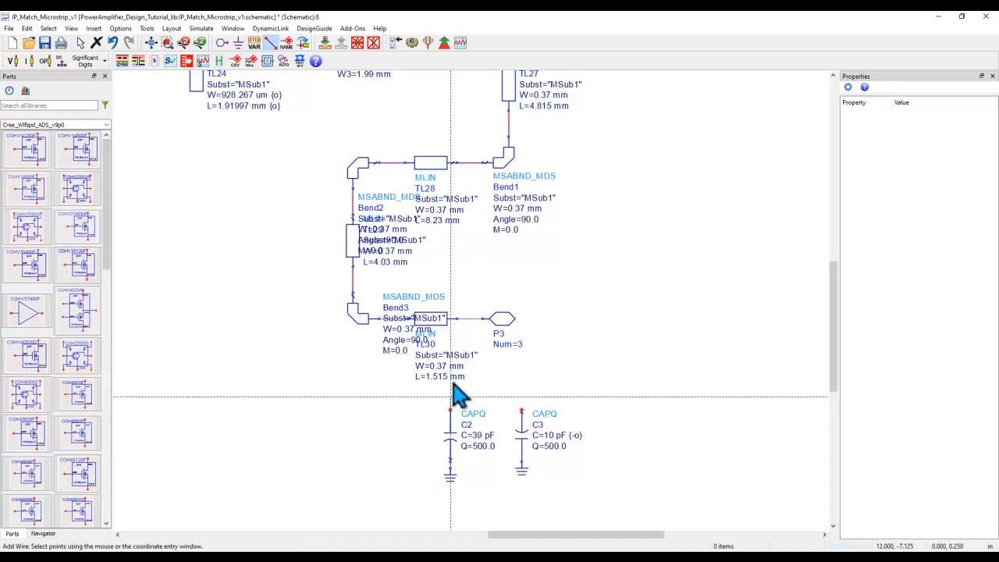
{"action": "left_click", "coordinate": [463, 319]}
{"action": "left_click", "coordinate": [477, 319]}
{"action": "left_click", "coordinate": [522, 411]}
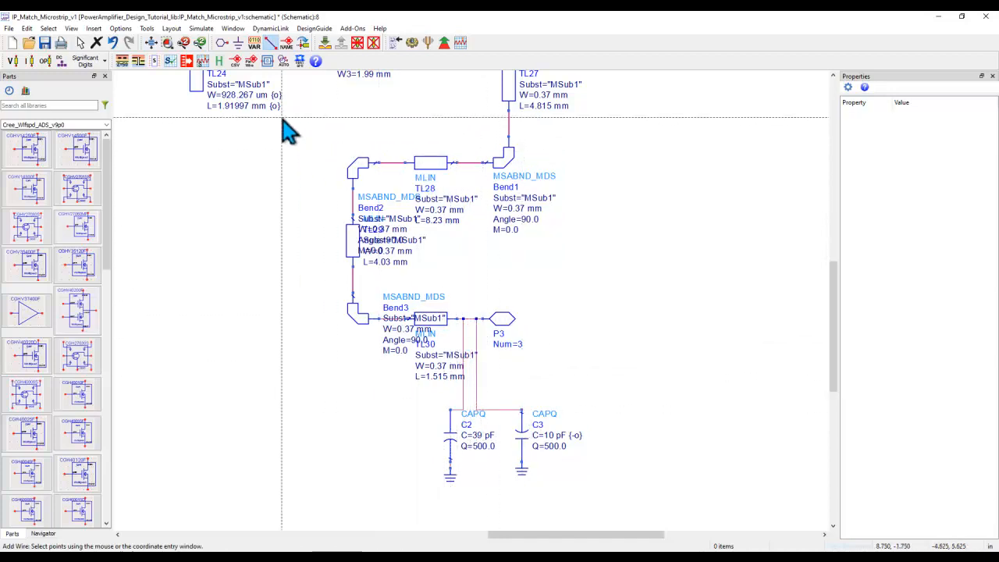
Reactivate the series capacitor C1 in the input matching schematic
{"action": "left_click", "coordinate": [151, 42]}
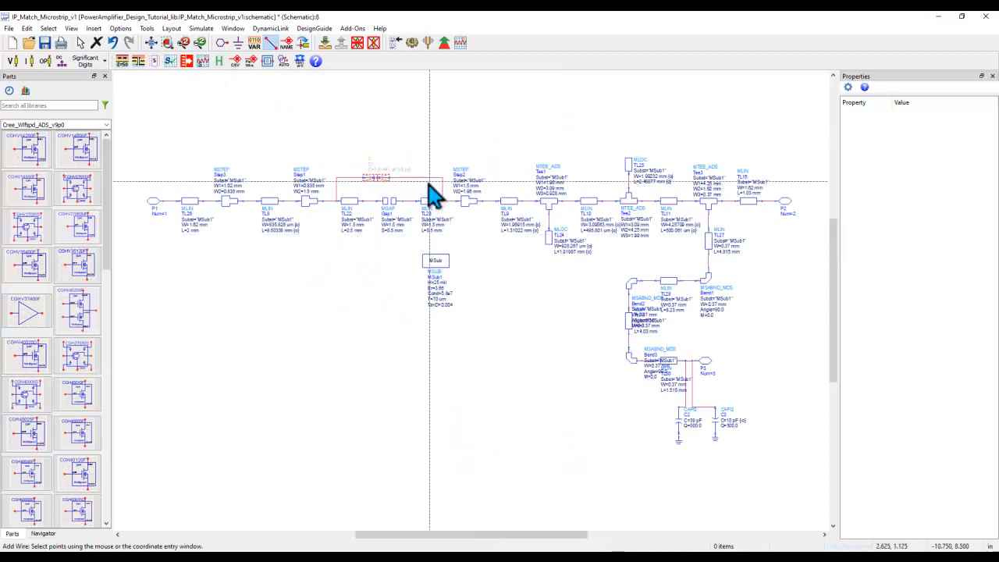
{"action": "key", "text": "Escape"}
{"action": "left_click", "coordinate": [378, 181]}
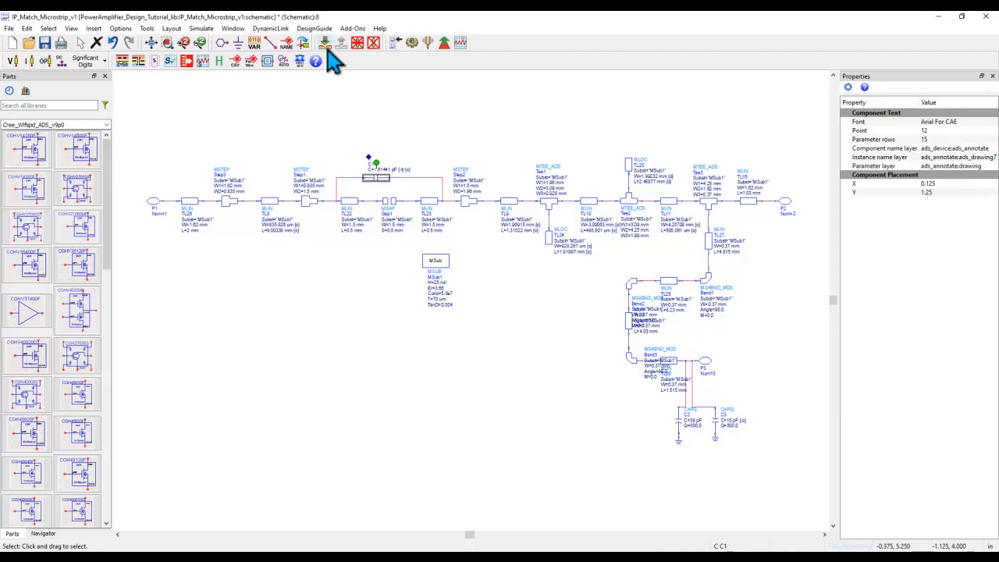
{"action": "left_click", "coordinate": [265, 352]}
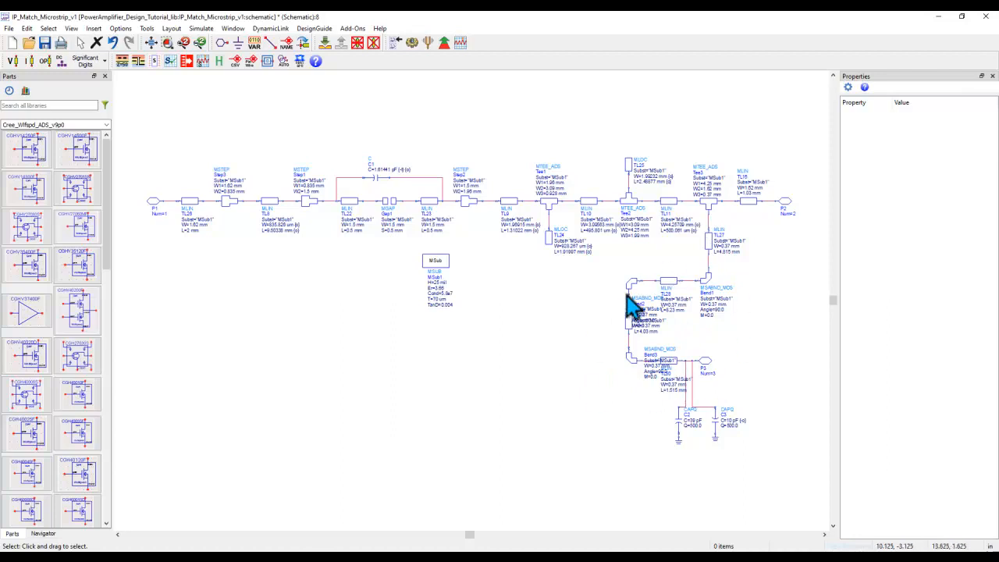
Close the matching schematic, dismiss the schematic generation status and return to the complete power amplifier layout
{"action": "left_click", "coordinate": [986, 18]}
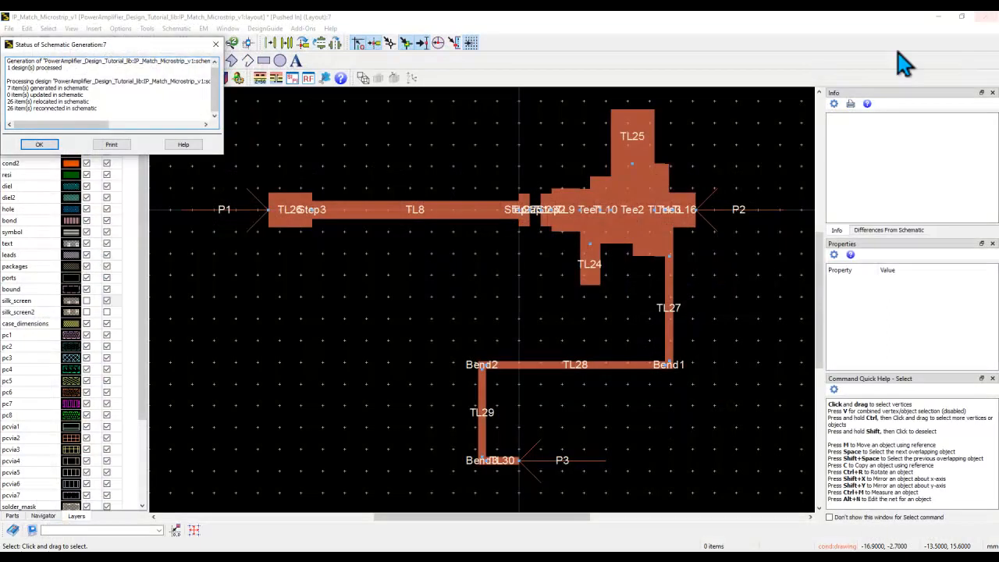
{"action": "left_click", "coordinate": [39, 144]}
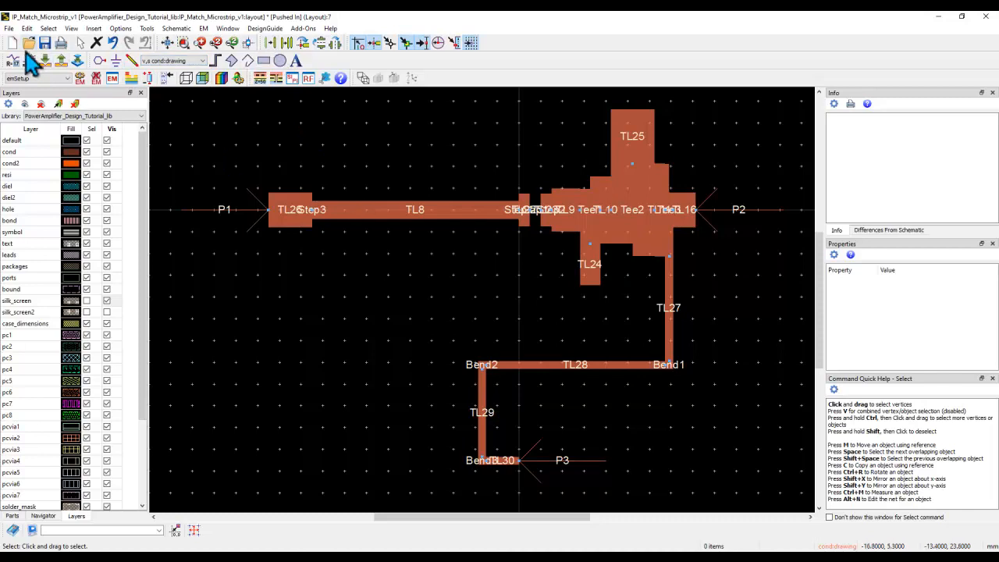
{"action": "left_click", "coordinate": [61, 63]}
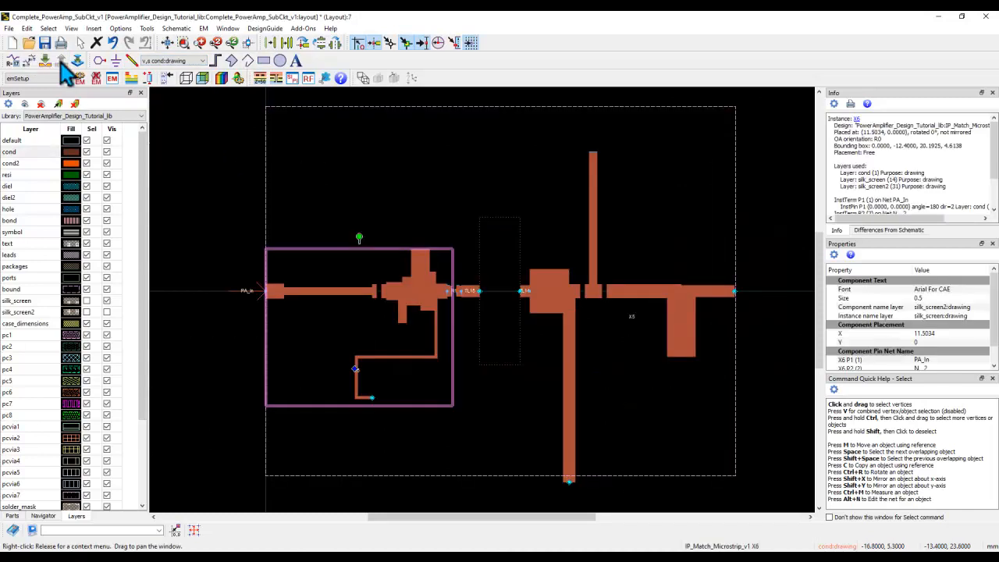
Flatten the output matching network X5 in the layout by one level of hierarchy
{"action": "left_click", "coordinate": [566, 305]}
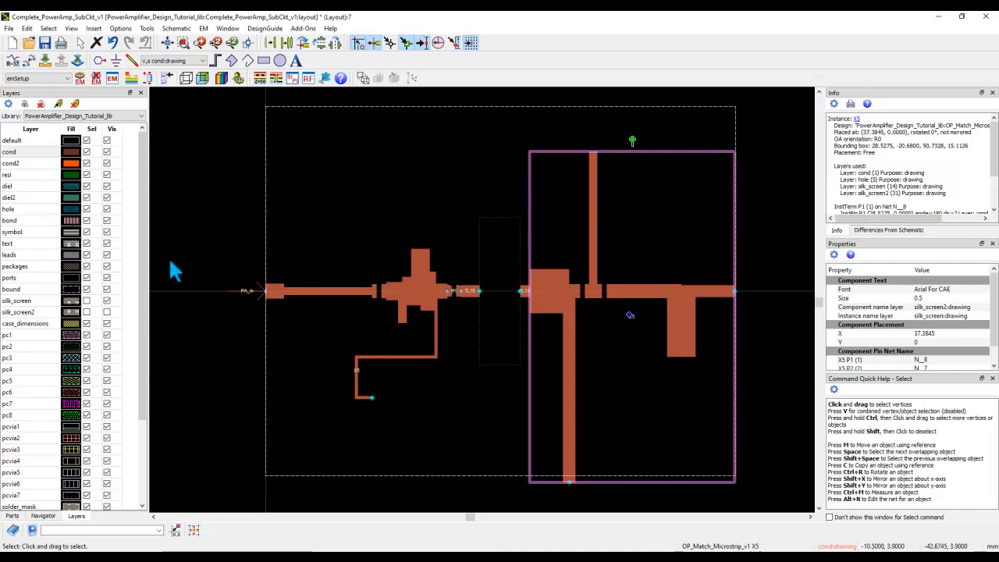
{"action": "left_click", "coordinate": [408, 306]}
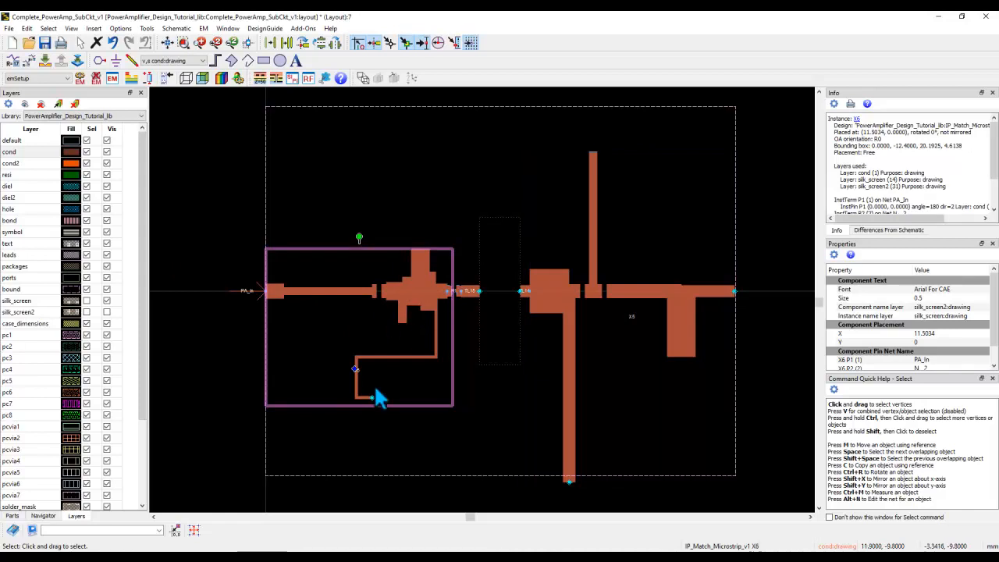
{"action": "left_click", "coordinate": [560, 317]}
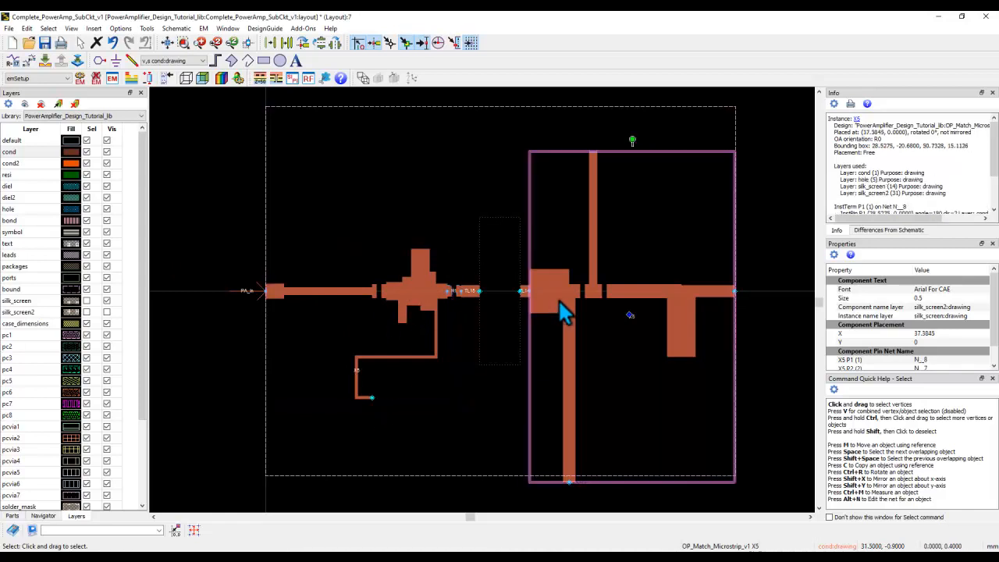
{"action": "right_click", "coordinate": [564, 286]}
{"action": "mouse_move", "coordinate": [598, 319]}
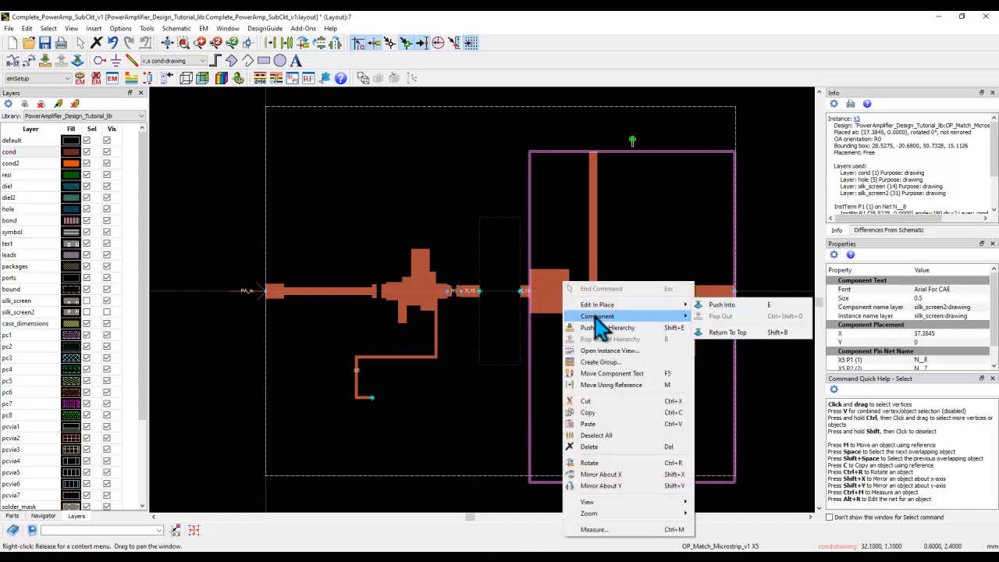
{"action": "left_click", "coordinate": [726, 475]}
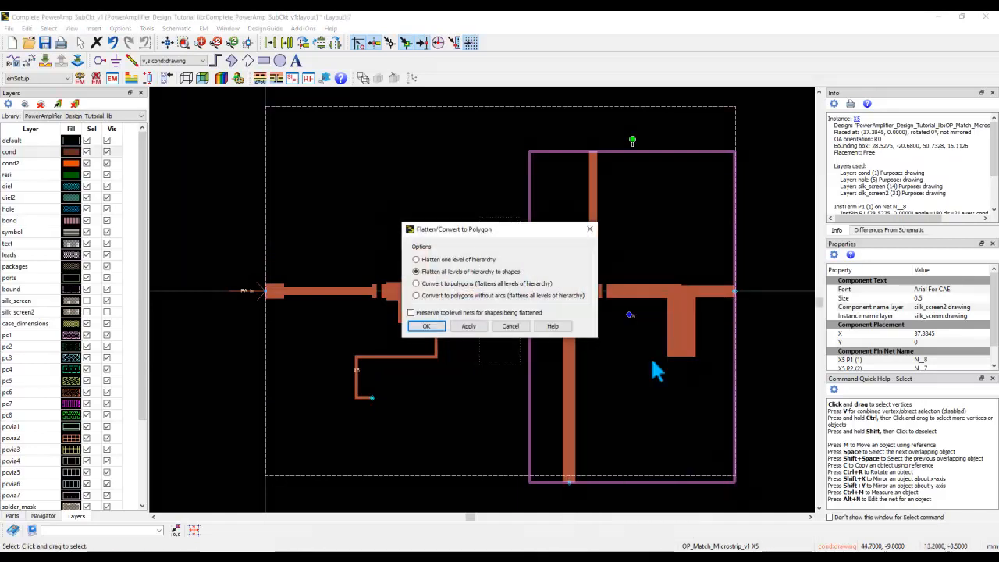
{"action": "left_click", "coordinate": [465, 261]}
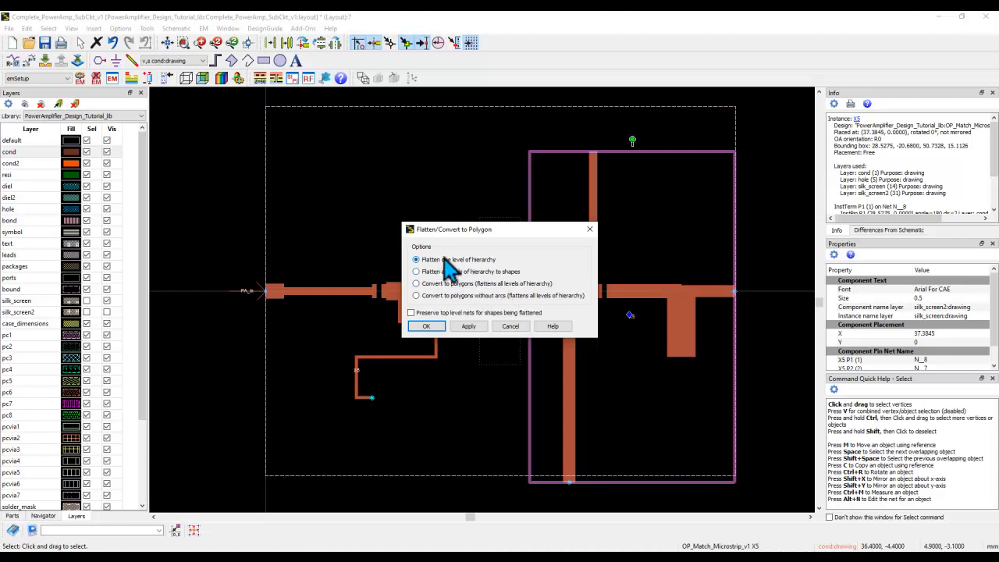
{"action": "left_click", "coordinate": [431, 327]}
{"action": "left_click", "coordinate": [615, 391]}
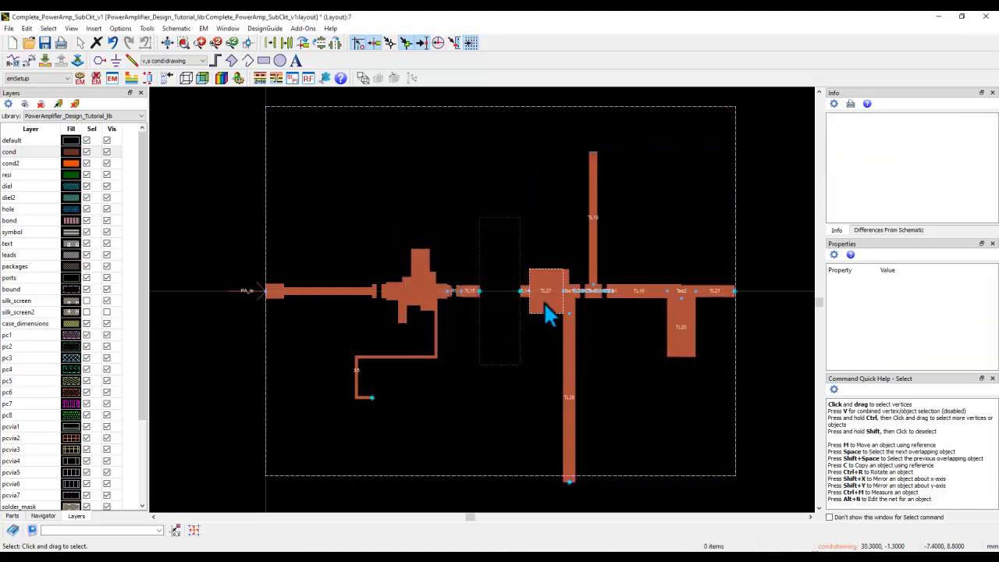
{"action": "scroll", "coordinate": [601, 328], "scroll_direction": "up", "scroll_amount": 2}
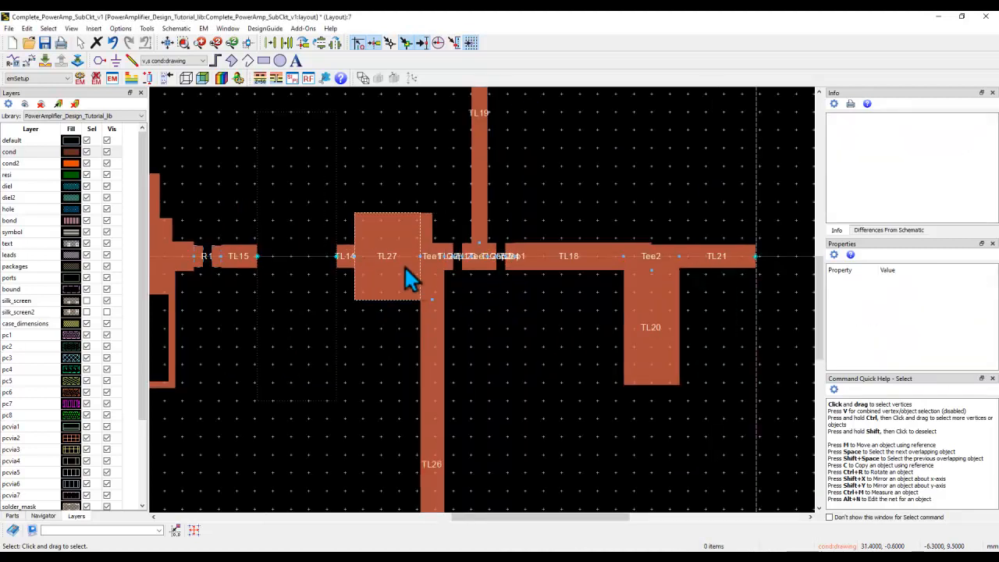
{"action": "scroll", "coordinate": [492, 328], "scroll_direction": "down", "scroll_amount": 3}
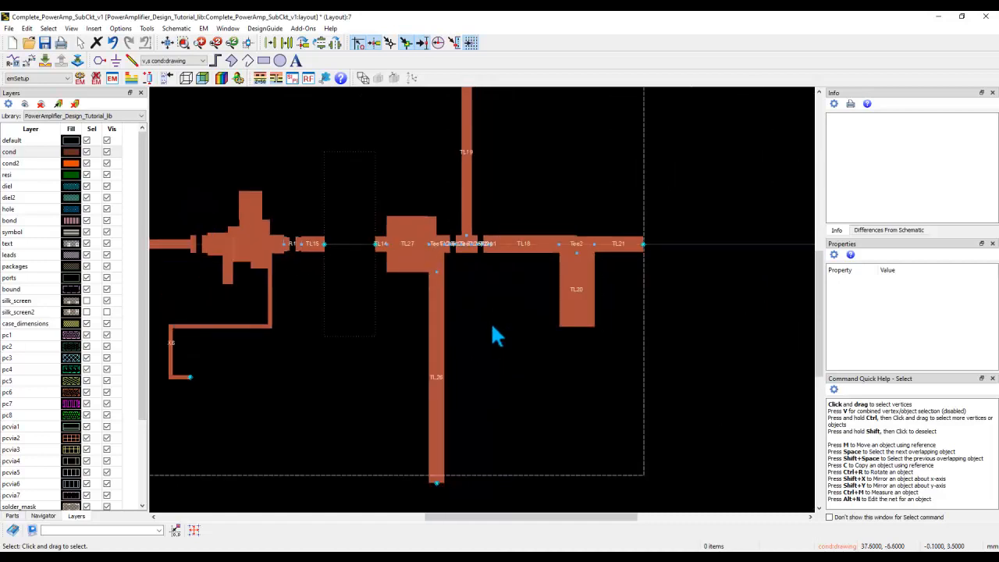
{"action": "left_click_drag", "start_coordinate": [392, 460], "coordinate": [457, 486]}
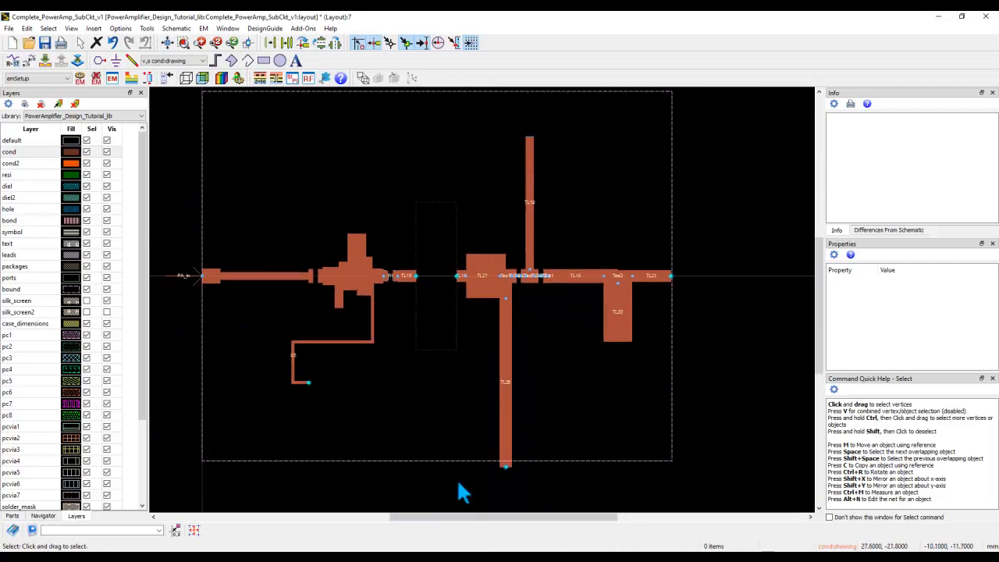
{"action": "scroll", "coordinate": [460, 359], "scroll_direction": "down", "scroll_amount": 1}
{"action": "left_click_drag", "start_coordinate": [442, 268], "coordinate": [447, 336]}
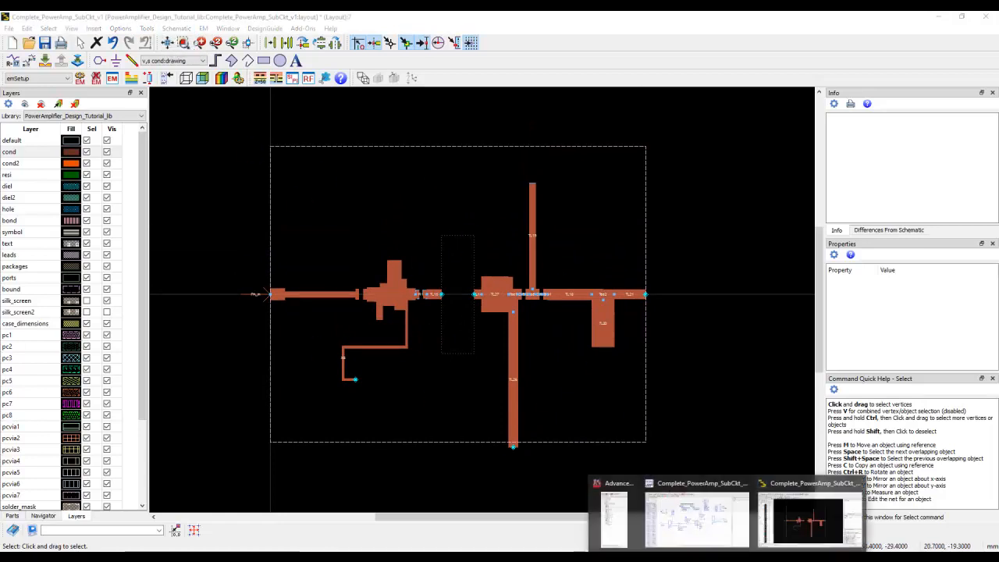
Switch to the amplifier schematic, push into output matching subcircuit X5 and select its entire circuit for copying
{"action": "left_click", "coordinate": [703, 531]}
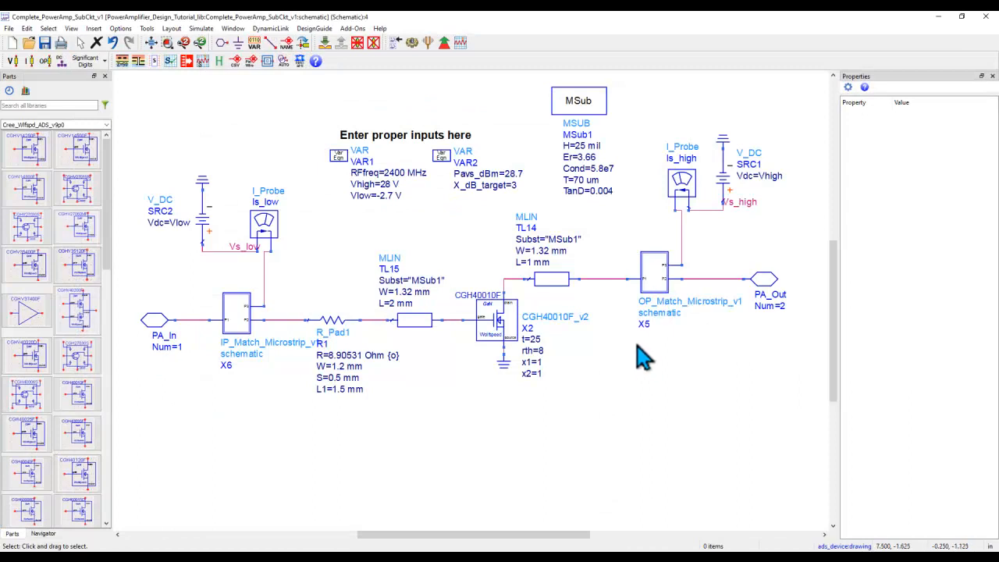
{"action": "left_click", "coordinate": [660, 285]}
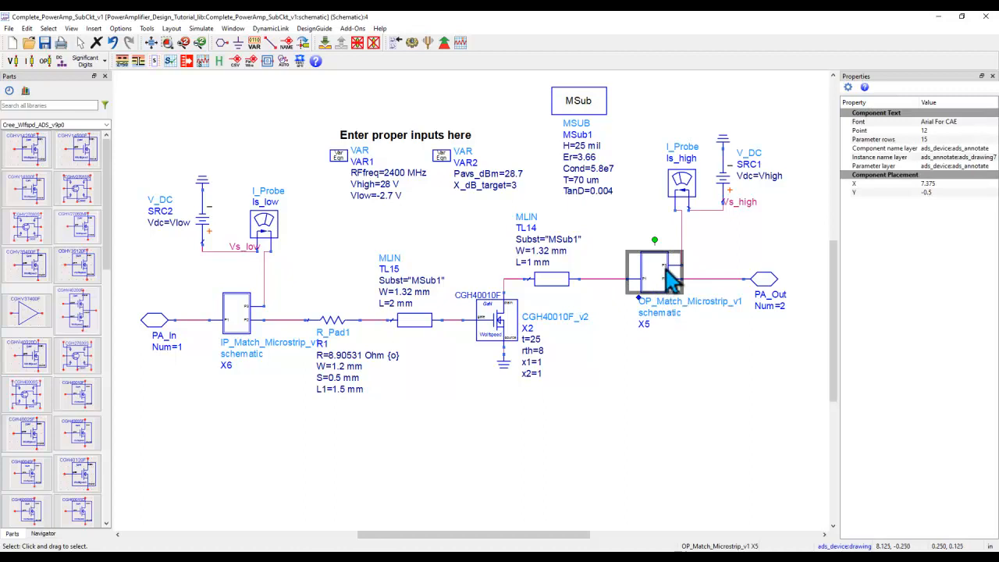
{"action": "left_click", "coordinate": [325, 42]}
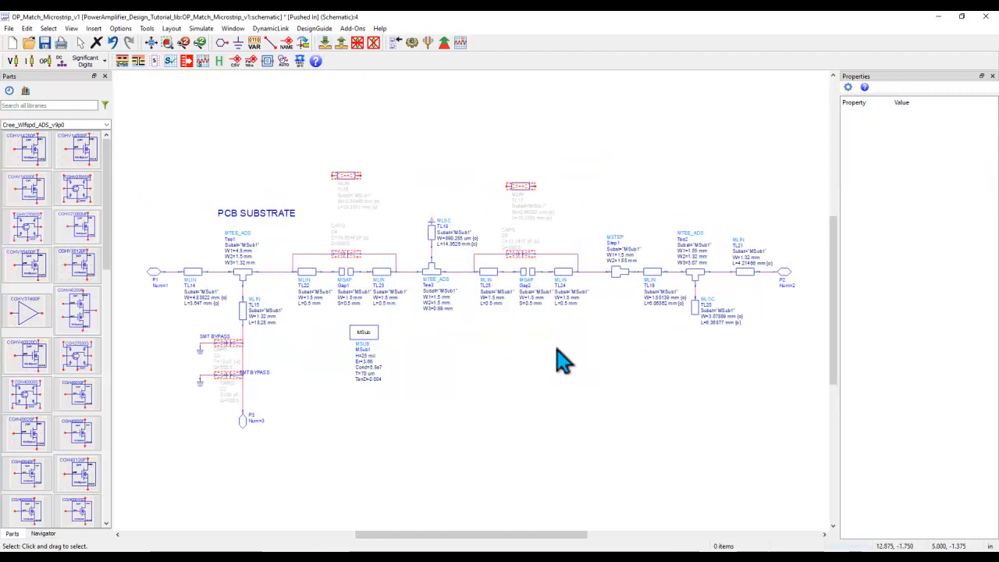
{"action": "left_click_drag", "start_coordinate": [121, 153], "coordinate": [814, 470]}
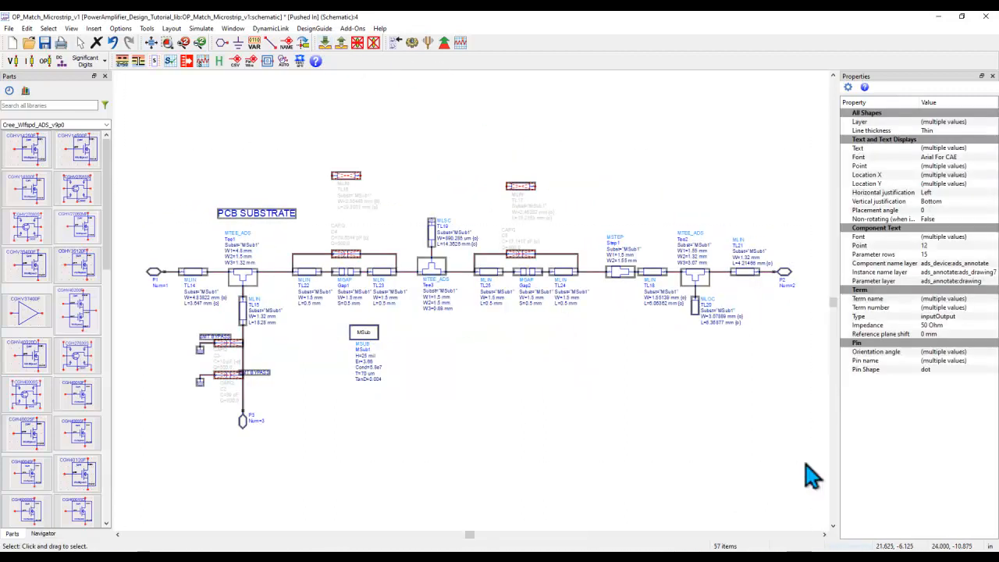
Return to the top-level schematic and paste the copied output matching circuit below the amplifier circuit
{"action": "left_click", "coordinate": [342, 42]}
{"action": "key", "text": "ctrl+v"}
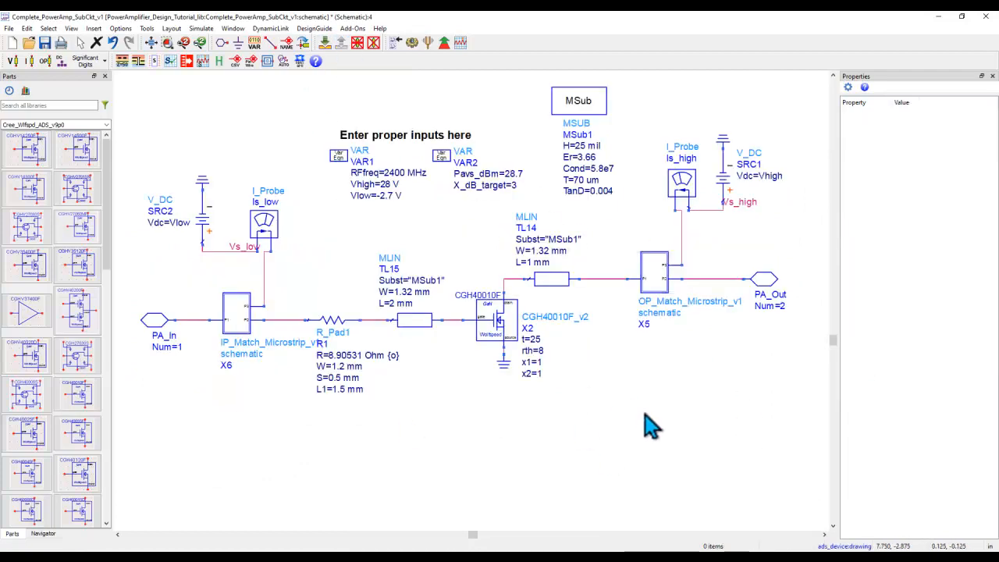
{"action": "scroll", "coordinate": [475, 314], "scroll_direction": "down", "scroll_amount": 4}
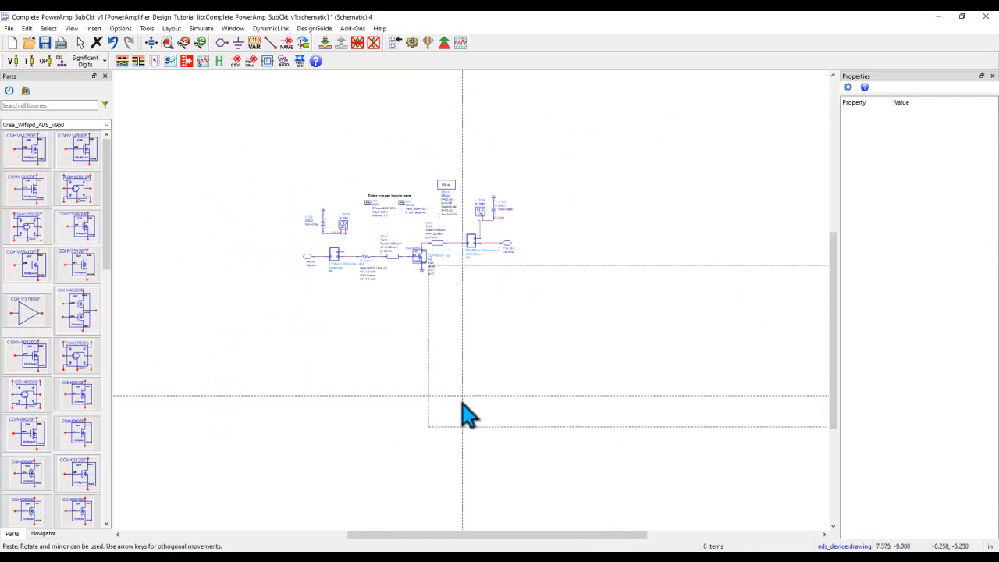
{"action": "left_click", "coordinate": [503, 414]}
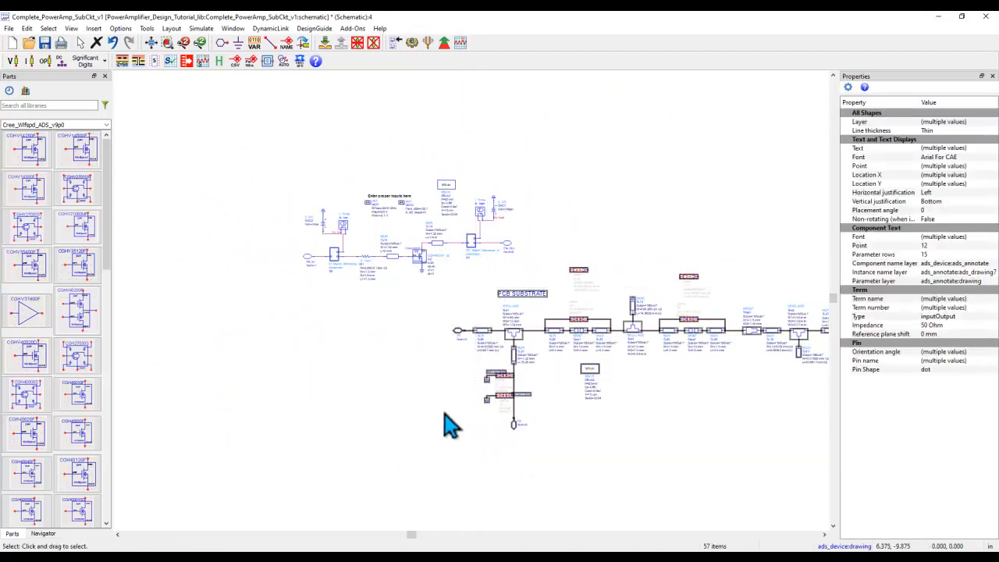
{"action": "key", "text": "Escape"}
Undo the paste of the output matching circuit in the top-level schematic
{"action": "left_click", "coordinate": [471, 246]}
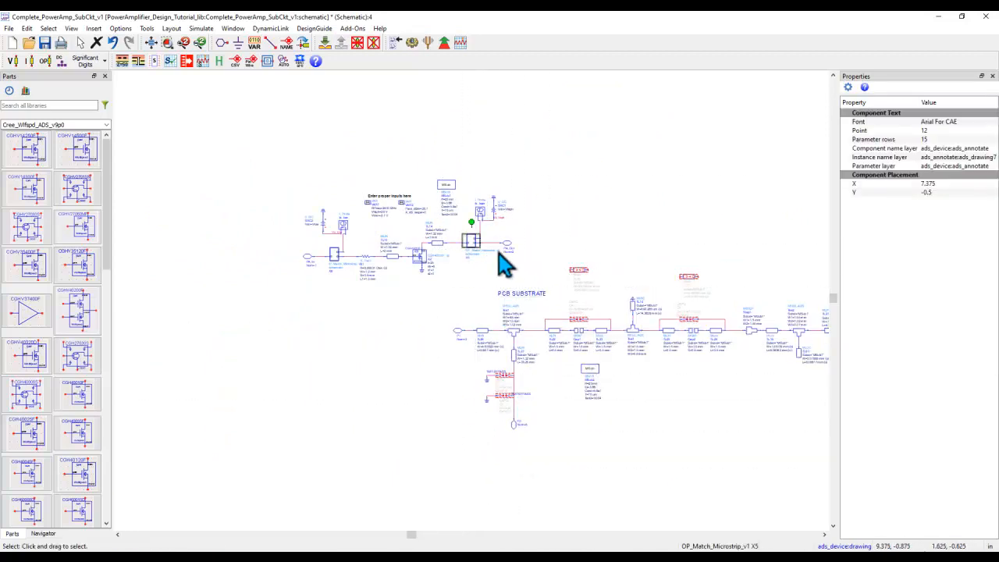
{"action": "scroll", "coordinate": [558, 351], "scroll_direction": "down", "scroll_amount": 1}
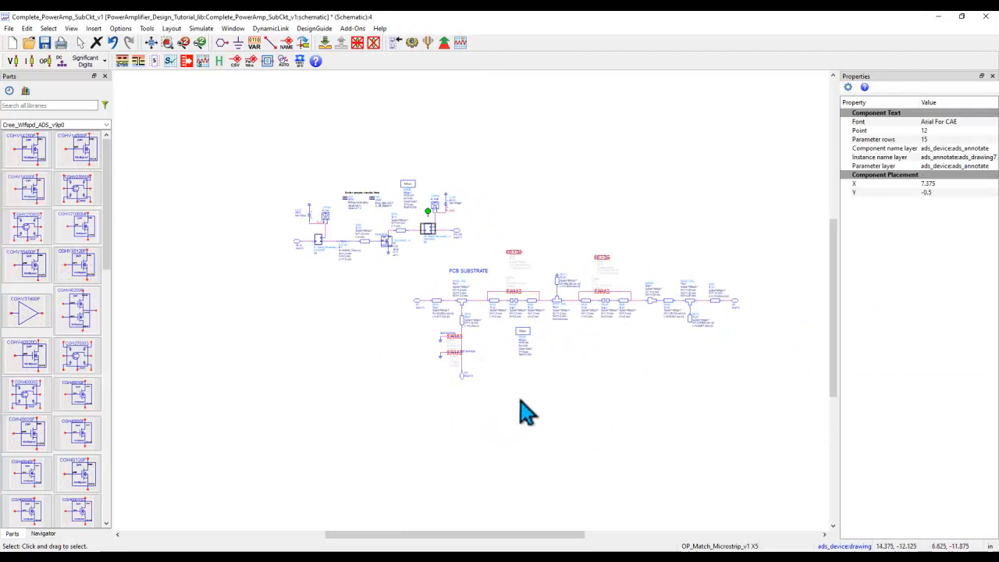
{"action": "key", "text": "Delete"}
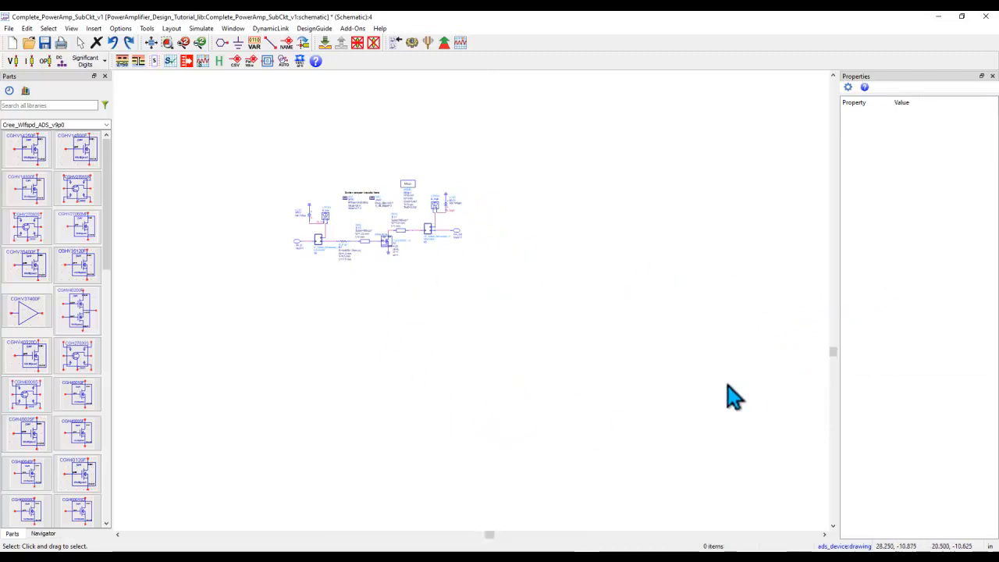
View the internal circuit of output matching subcircuit X5, and return to the top-level schematic
{"action": "left_click", "coordinate": [151, 43]}
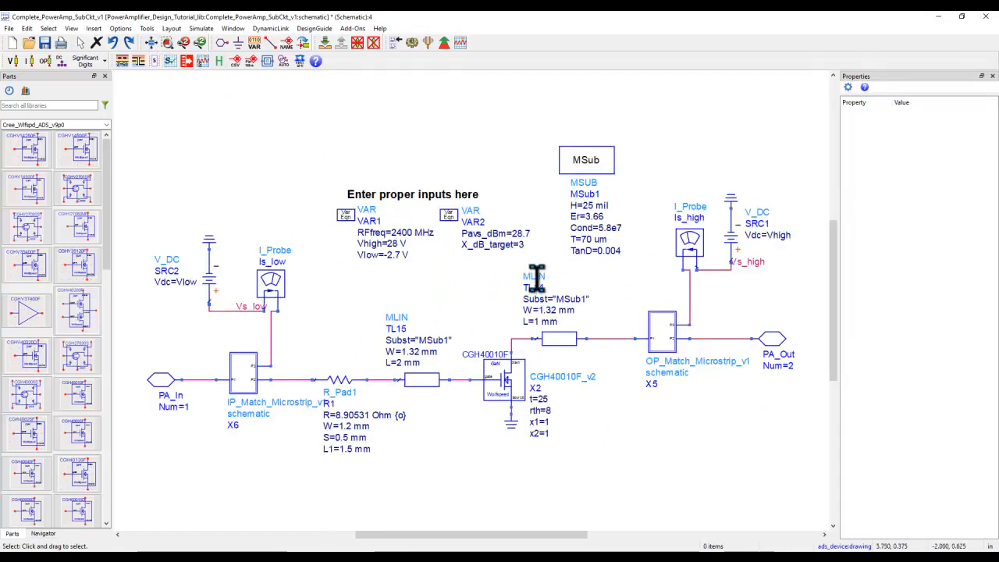
{"action": "left_click", "coordinate": [664, 337]}
{"action": "left_click", "coordinate": [327, 43]}
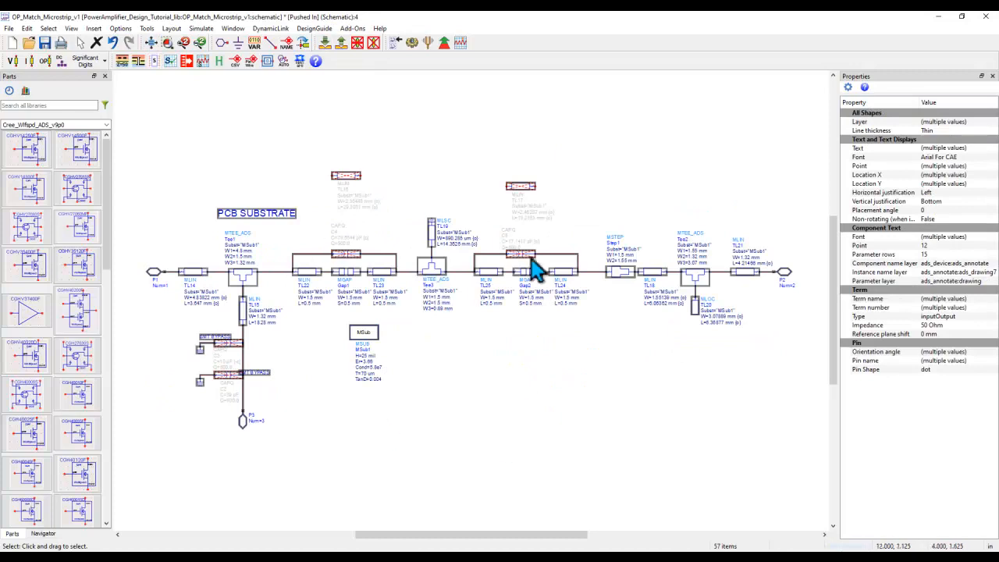
{"action": "left_click", "coordinate": [342, 44]}
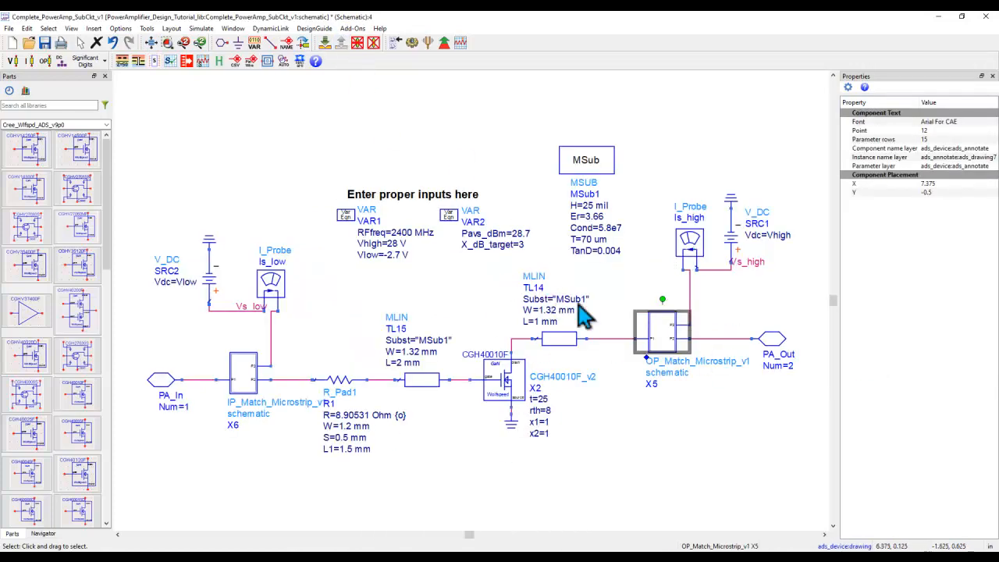
{"action": "left_click", "coordinate": [678, 459]}
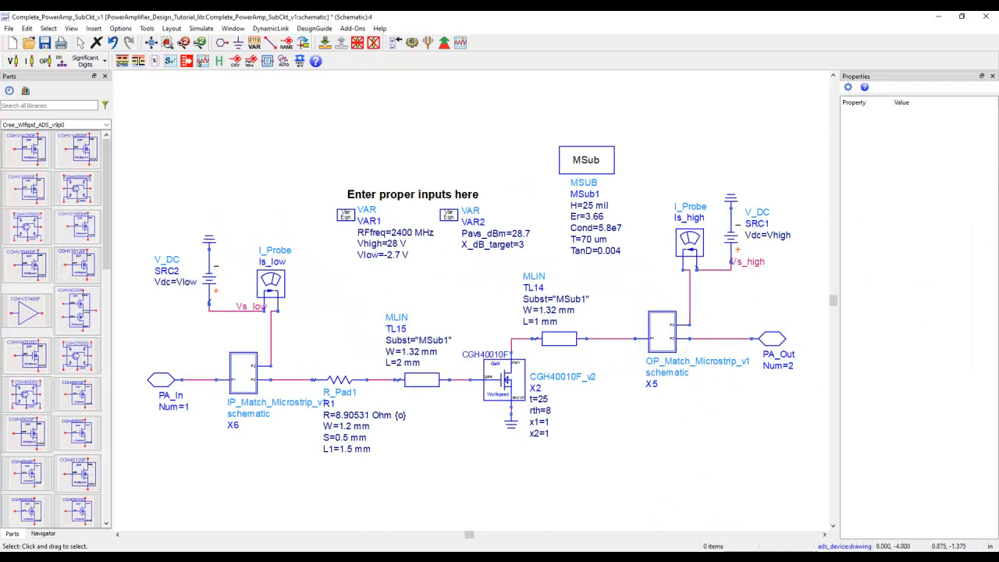
Switch back to the layout and inspect input matching block X6 against the flattened elements TL27 and TL23
{"action": "mouse_move", "coordinate": [730, 556]}
{"action": "left_click", "coordinate": [785, 534]}
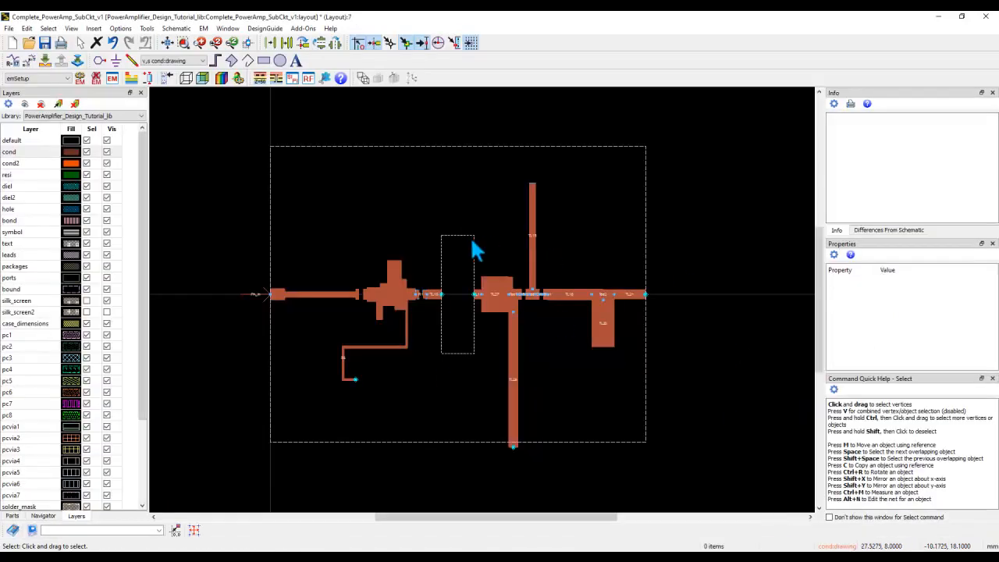
{"action": "left_click", "coordinate": [390, 313]}
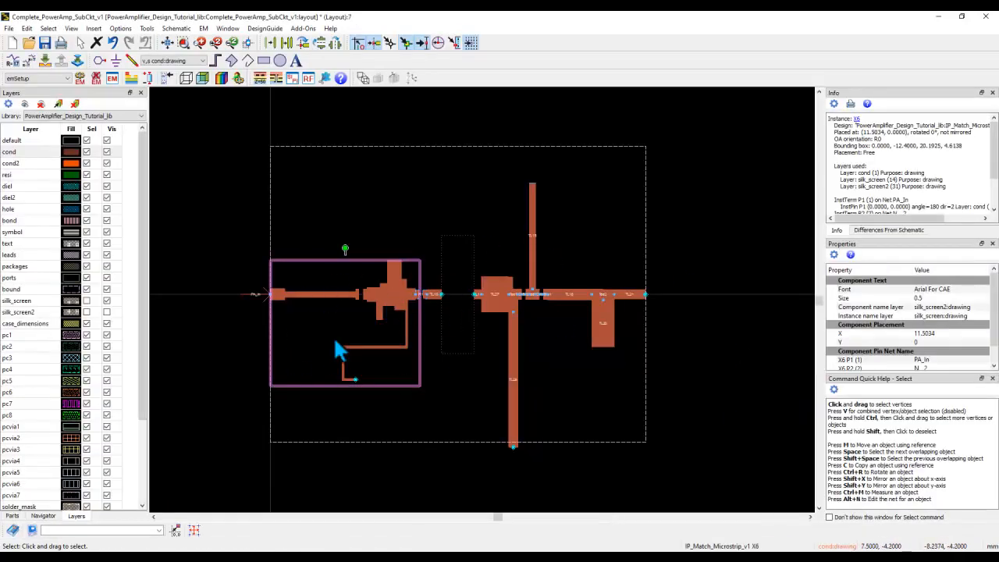
{"action": "left_click", "coordinate": [512, 301]}
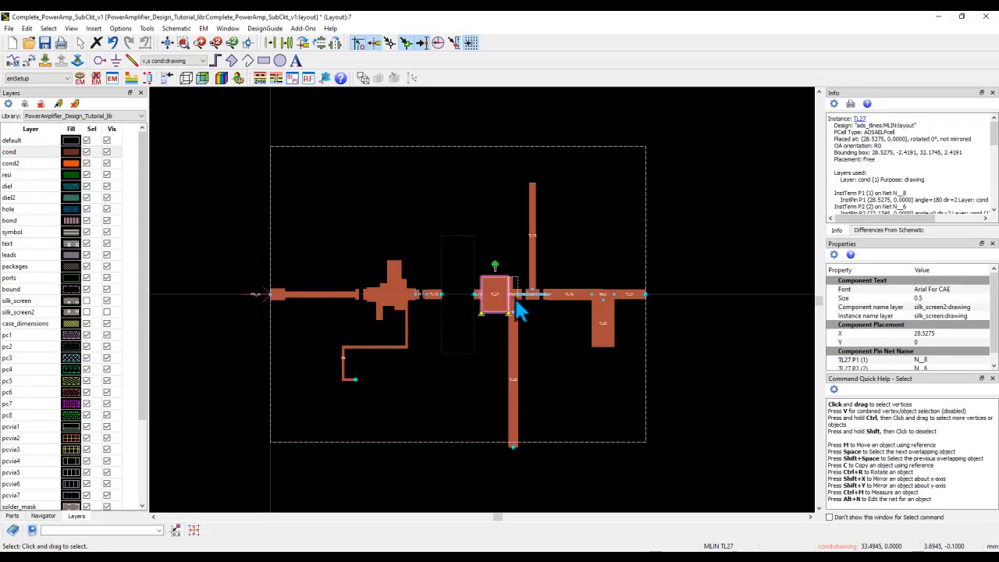
{"action": "left_click", "coordinate": [528, 297]}
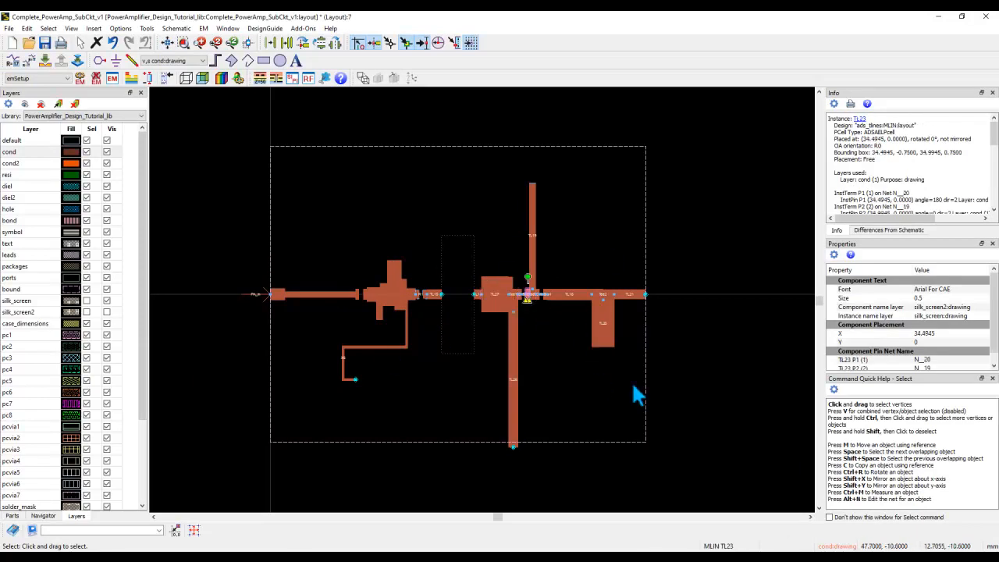
{"action": "left_click", "coordinate": [675, 381]}
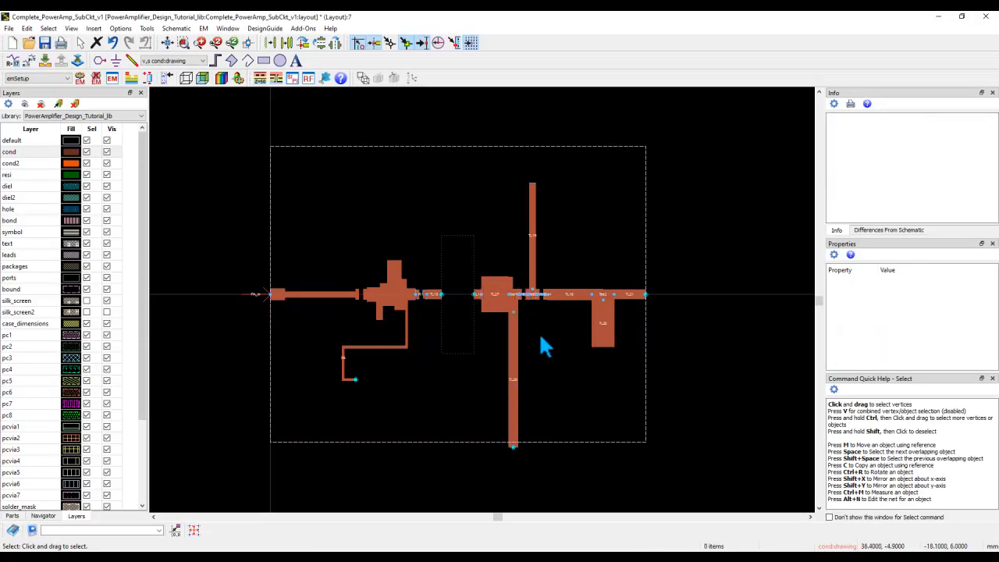
Select the vertical bias line TL26 and check its width and length among its user parameters
{"action": "scroll", "coordinate": [531, 353], "scroll_direction": "up", "scroll_amount": 2}
{"action": "scroll", "coordinate": [492, 307], "scroll_direction": "down", "scroll_amount": 2}
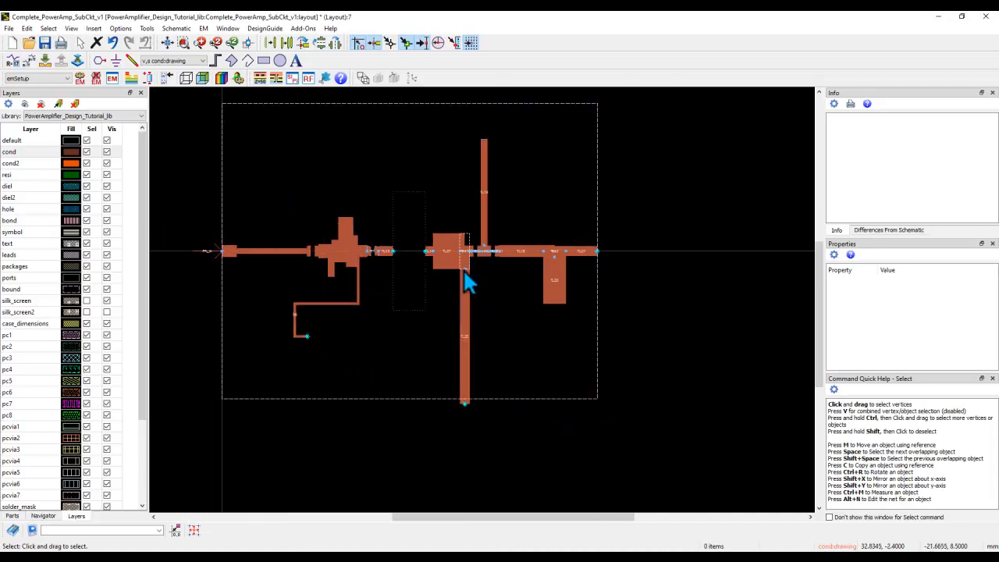
{"action": "left_click", "coordinate": [468, 316]}
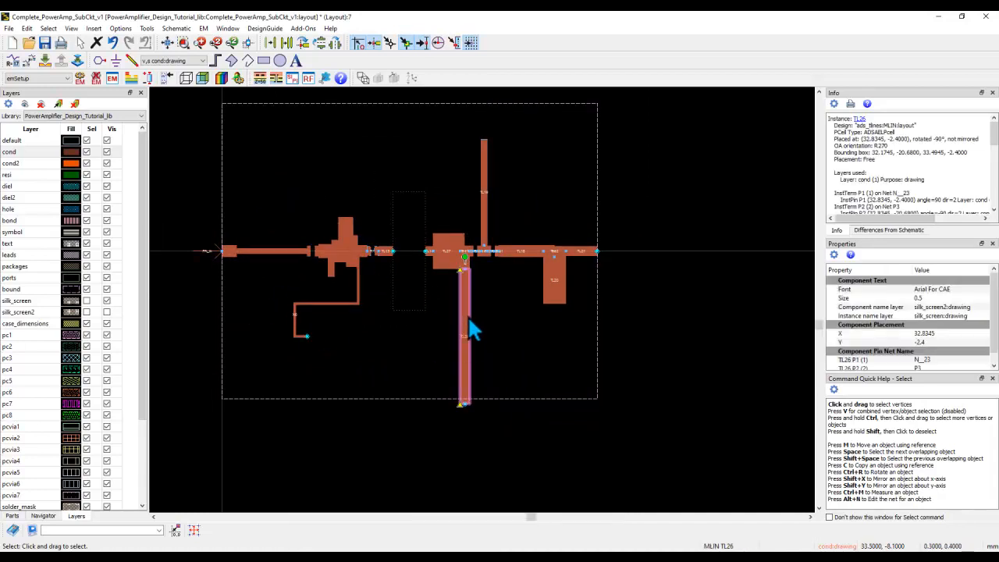
{"action": "scroll", "coordinate": [912, 182], "scroll_direction": "down", "scroll_amount": 3}
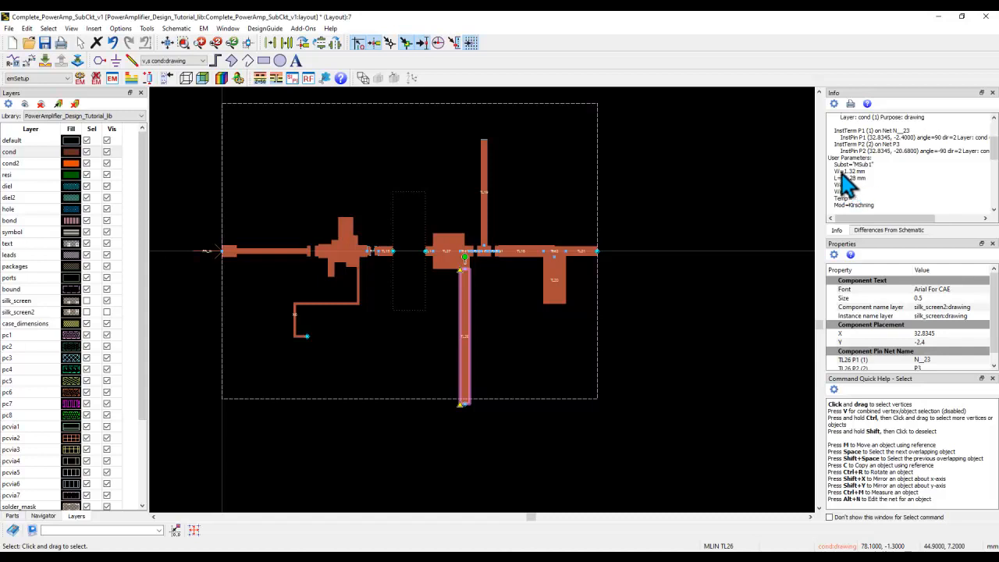
Draw a 1.32 mm wide L-shaped trace with a square corner, about 18.3 mm long, beside bias line TL26
{"action": "left_click", "coordinate": [130, 60]}
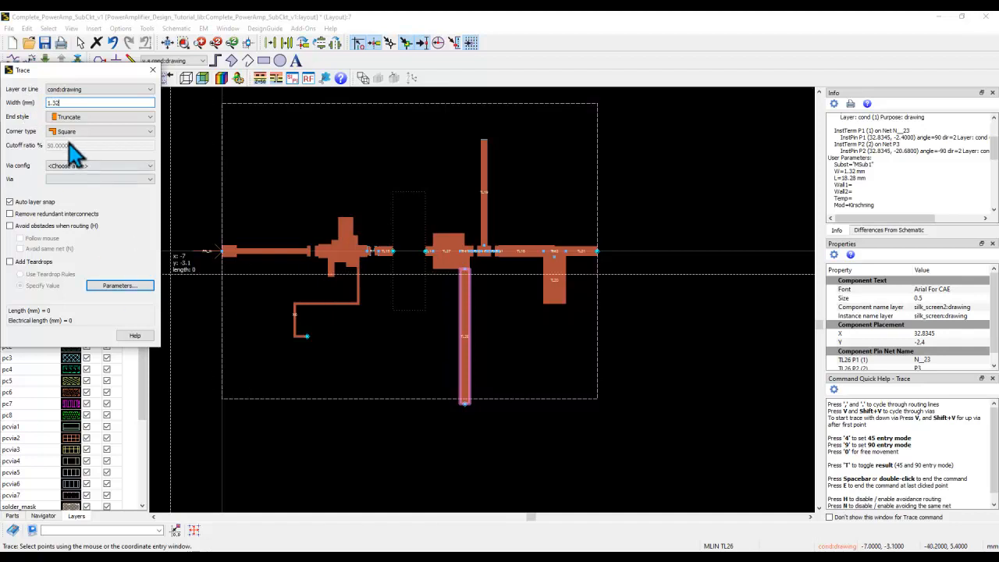
{"action": "left_click", "coordinate": [490, 294]}
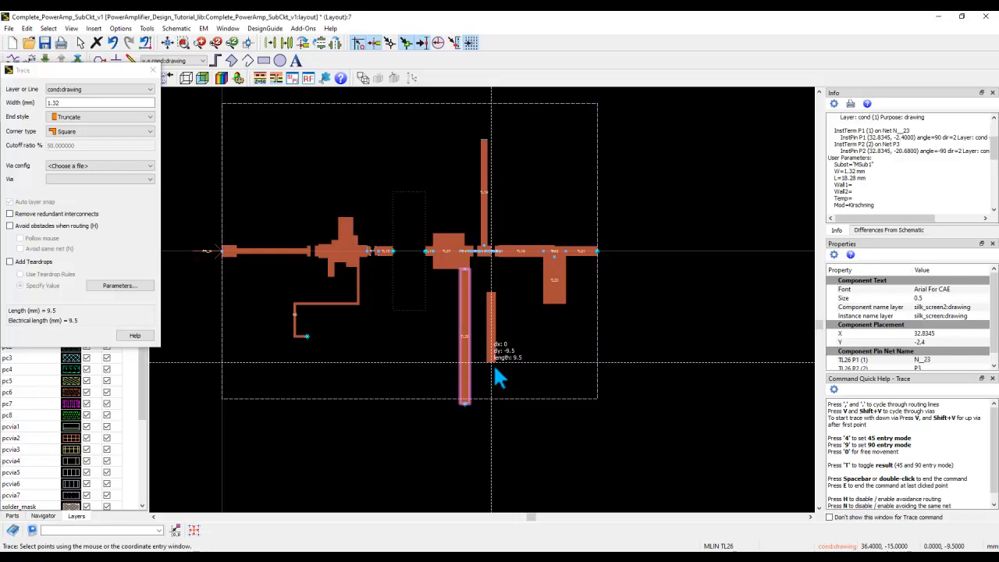
{"action": "left_click", "coordinate": [494, 364]}
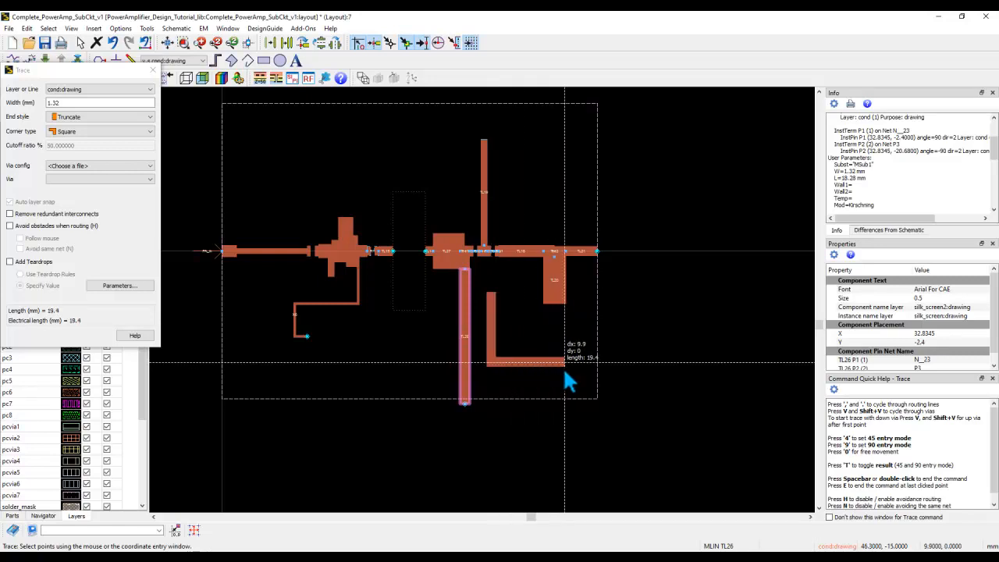
{"action": "double_click", "coordinate": [557, 370]}
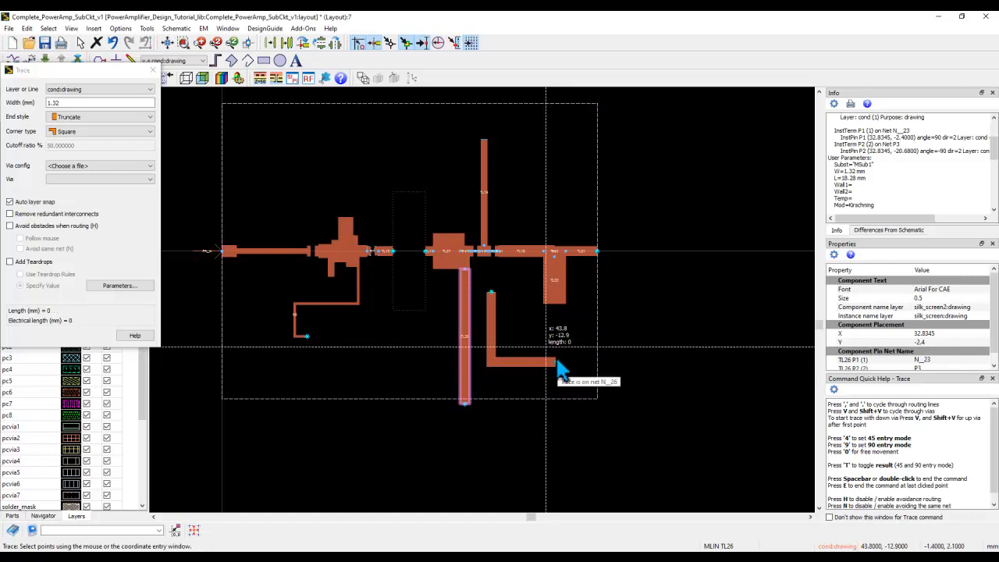
{"action": "key", "text": "Escape"}
Delete bias line TL26 and move the L-shaped trace onto the pin it leaves open below TL27
{"action": "key", "text": "Delete"}
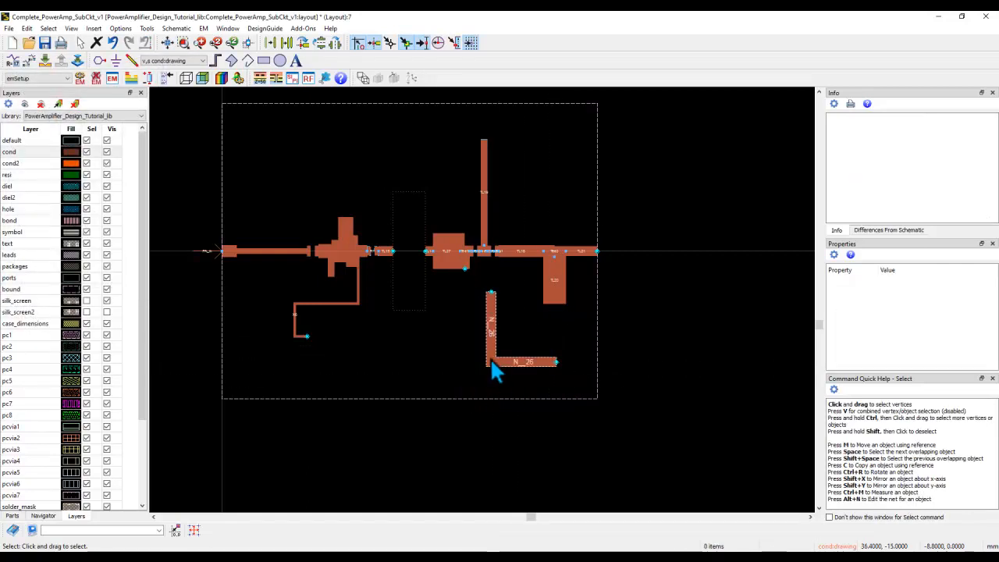
{"action": "left_click_drag", "start_coordinate": [489, 359], "coordinate": [466, 338]}
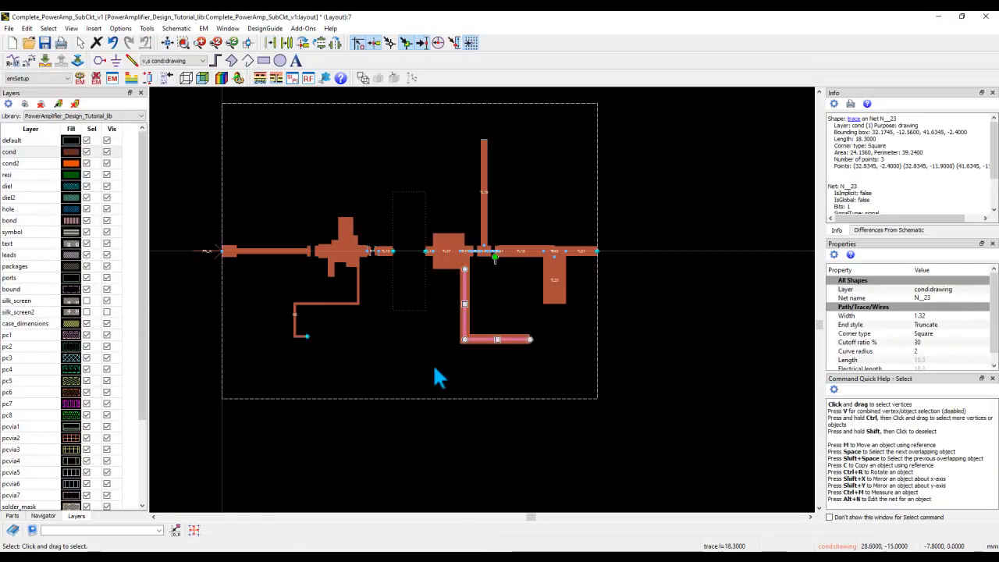
{"action": "left_click", "coordinate": [427, 358]}
{"action": "left_click", "coordinate": [167, 44]}
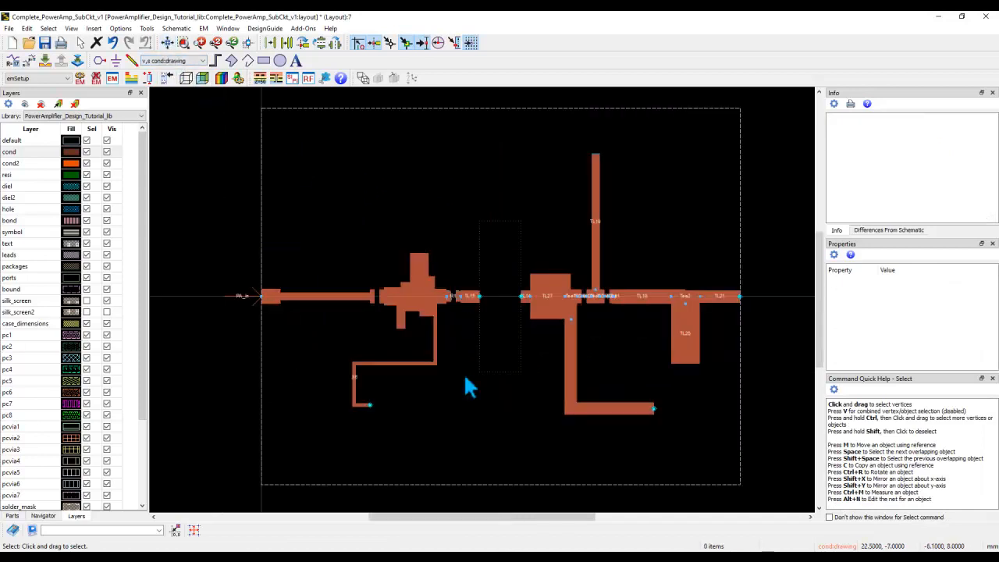
Convert the L-shaped bias trace to microstrip transmission line elements, with tee and cross components inserted
{"action": "left_click", "coordinate": [569, 391]}
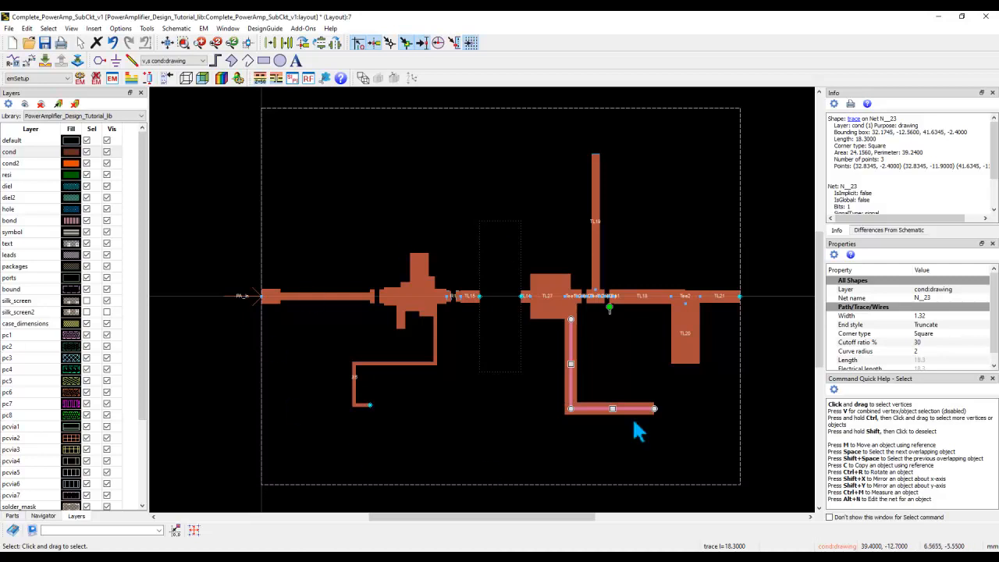
{"action": "right_click", "coordinate": [565, 395]}
{"action": "mouse_move", "coordinate": [612, 161]}
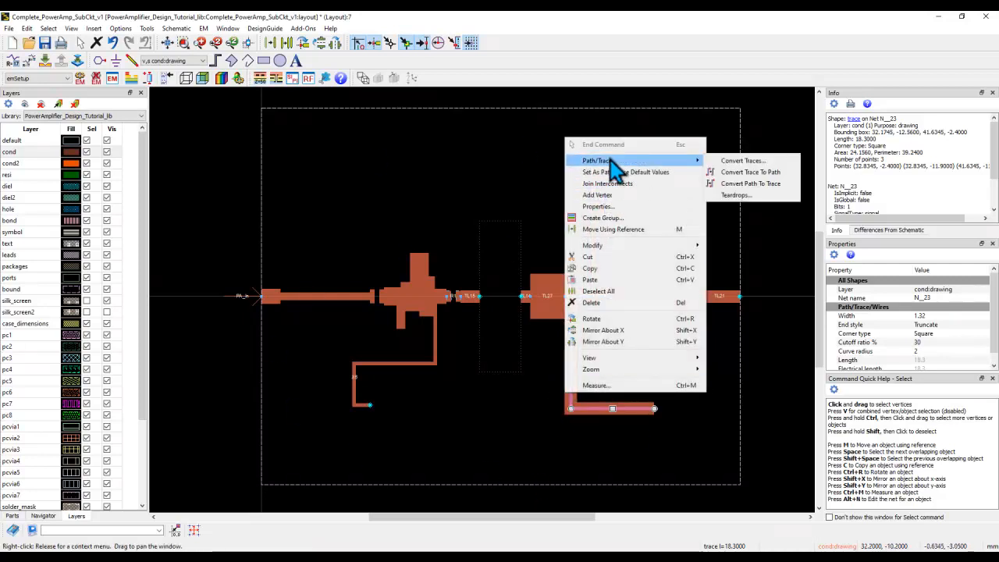
{"action": "left_click", "coordinate": [743, 161]}
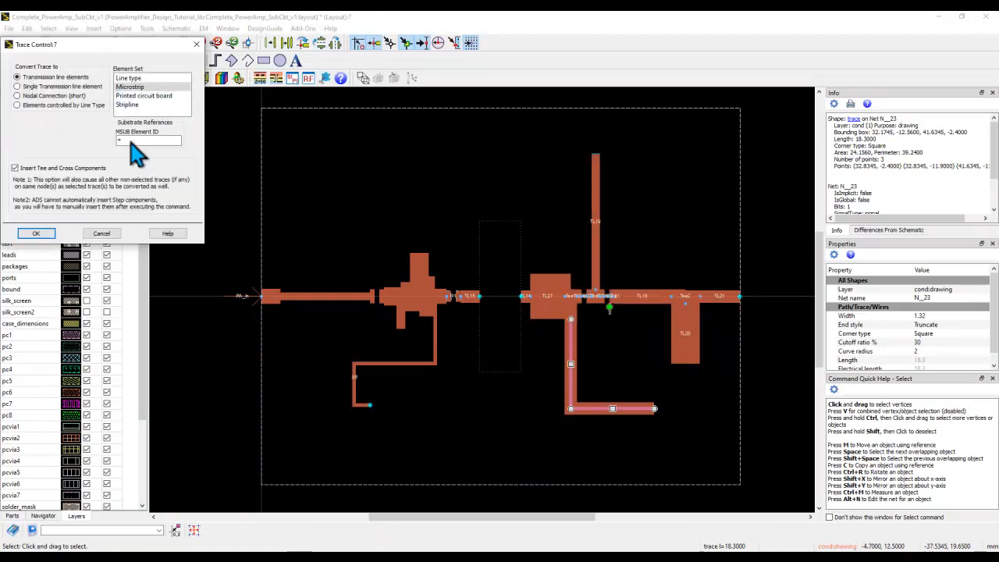
{"action": "left_click", "coordinate": [45, 233]}
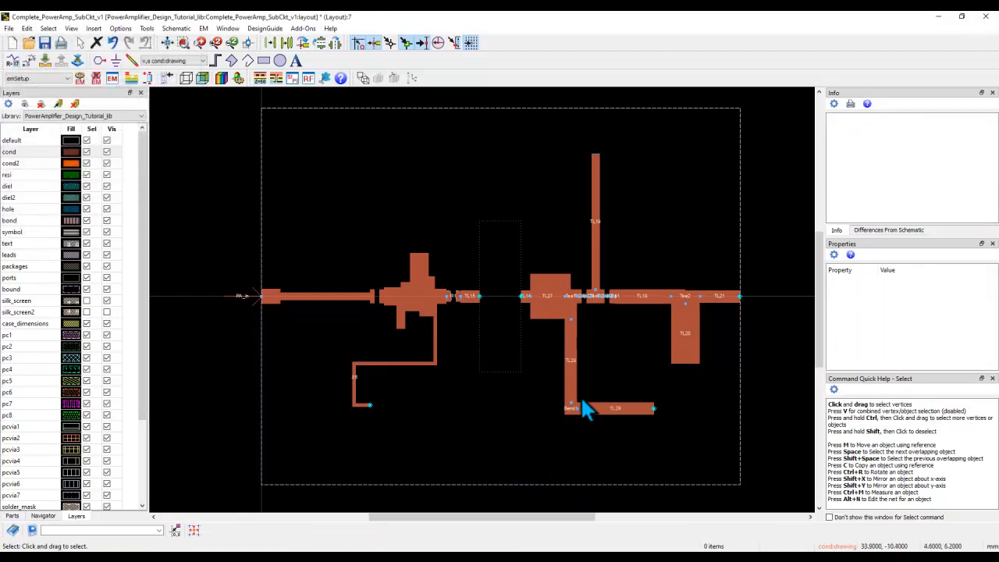
{"action": "scroll", "coordinate": [584, 410], "scroll_direction": "up", "scroll_amount": 2}
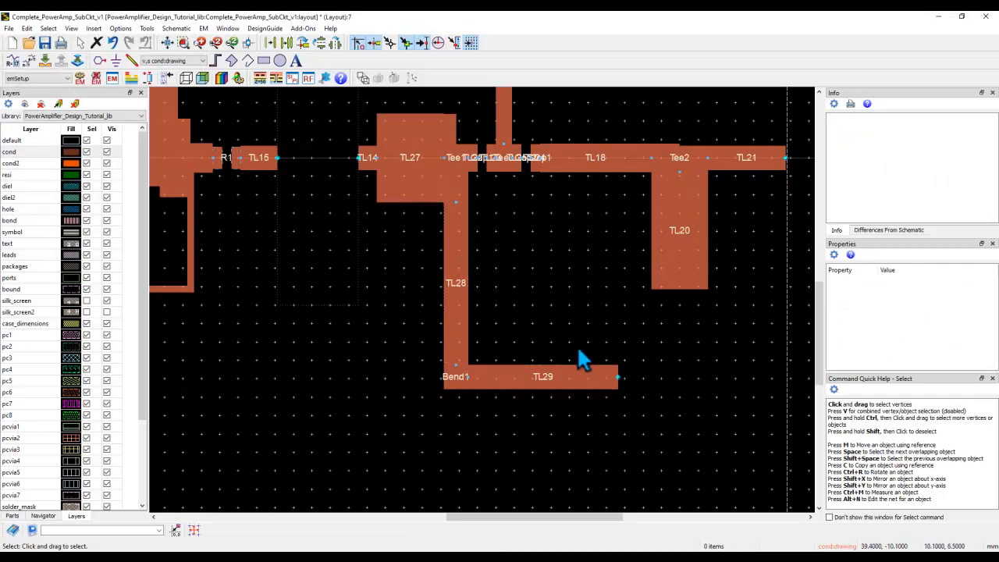
{"action": "left_click", "coordinate": [183, 46]}
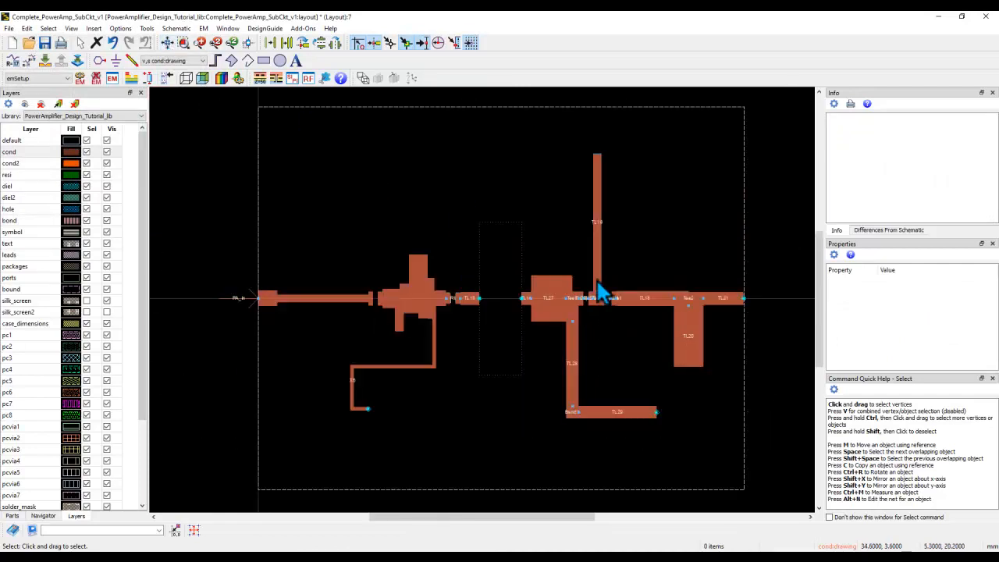
Check the dimensions of stub TL19 and draw a 0.89 mm wide L-shaped trace about 14.4 mm long above the input network
{"action": "left_click", "coordinate": [596, 238]}
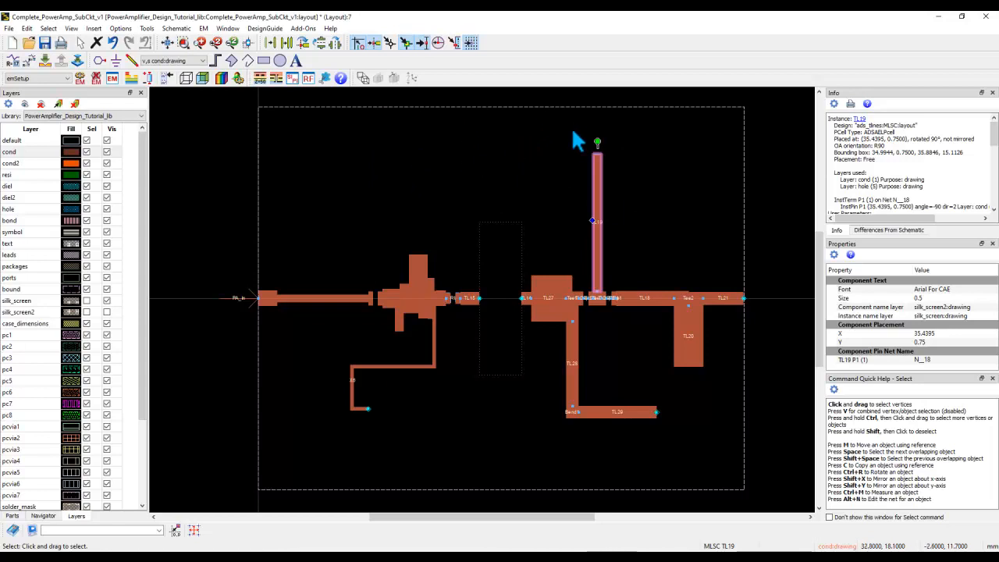
{"action": "scroll", "coordinate": [866, 173], "scroll_direction": "down", "scroll_amount": 3}
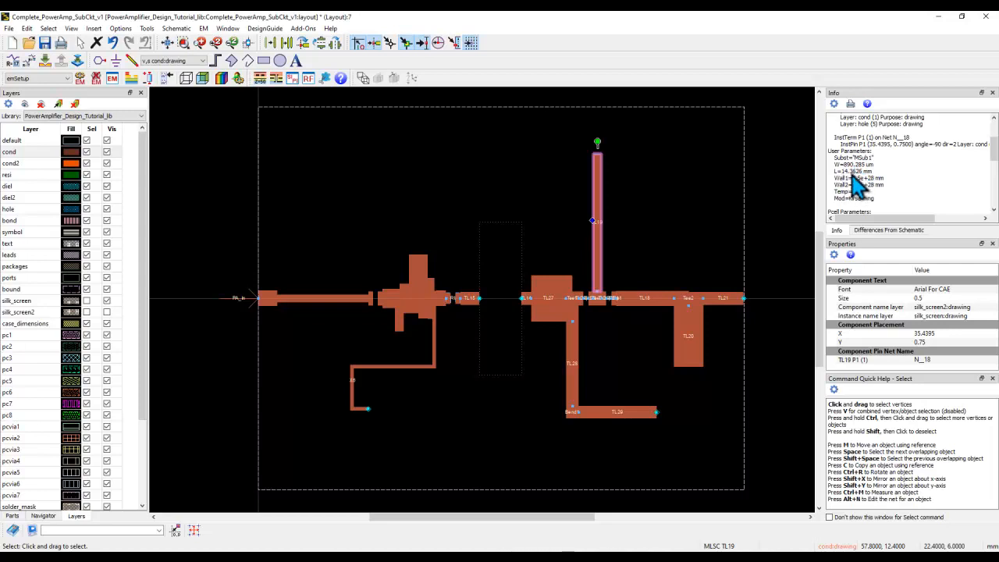
{"action": "left_click", "coordinate": [132, 60]}
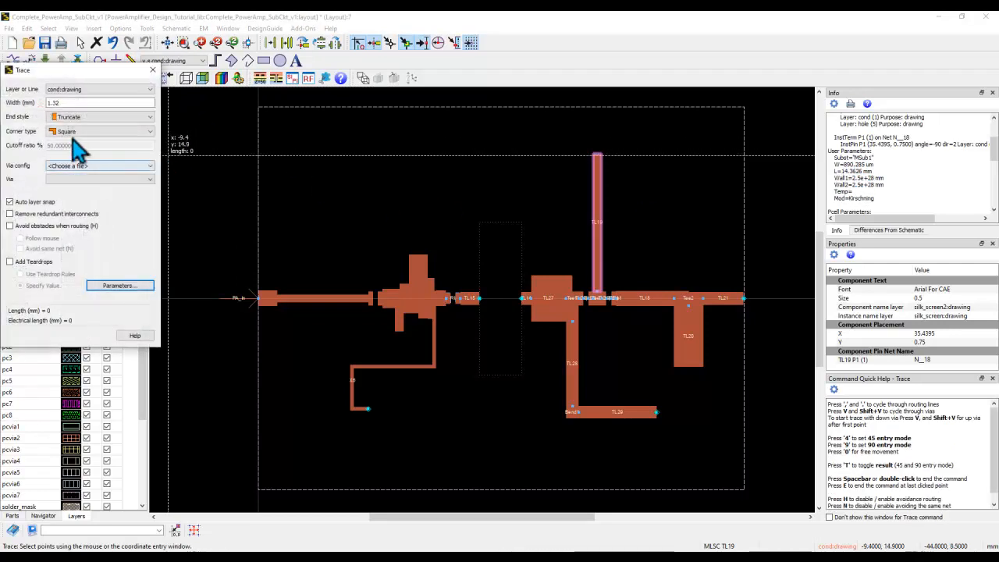
{"action": "left_click_drag", "start_coordinate": [66, 102], "coordinate": [20, 105]}
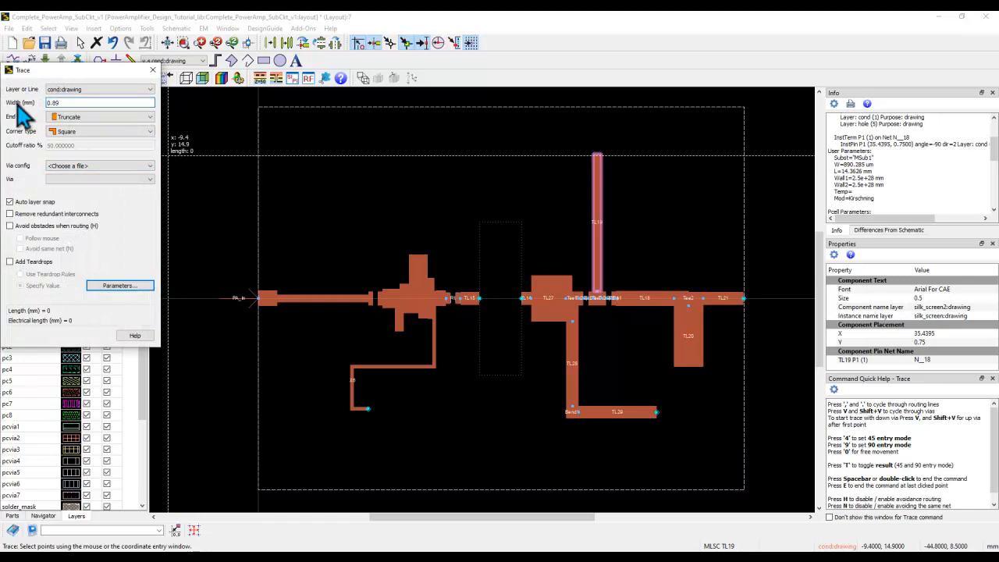
{"action": "left_click", "coordinate": [424, 209]}
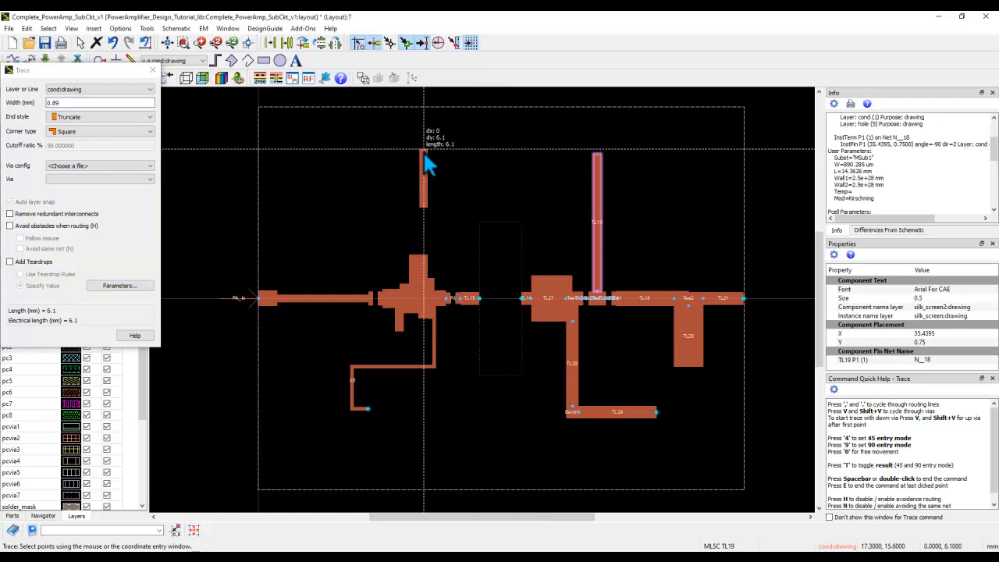
{"action": "left_click", "coordinate": [423, 151]}
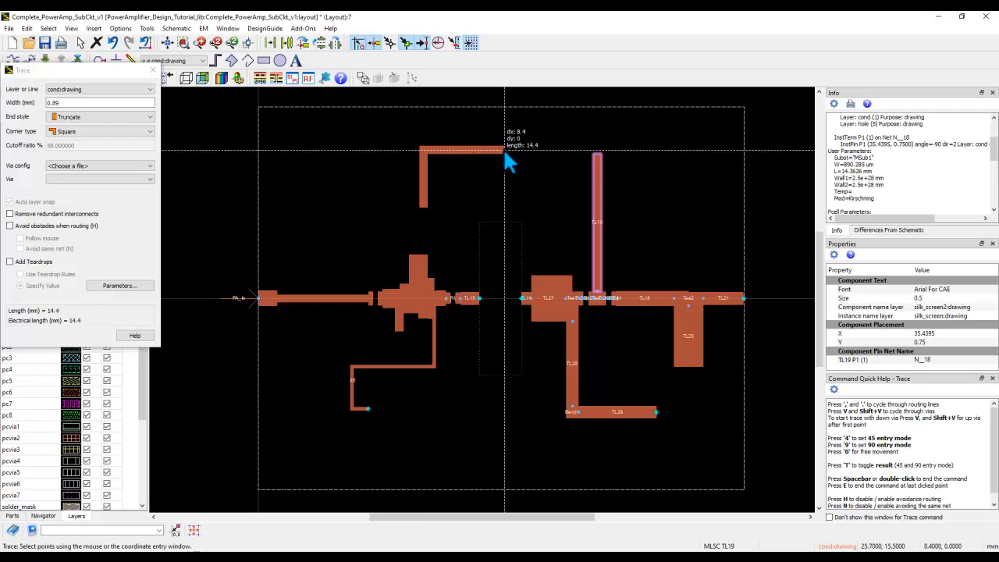
{"action": "double_click", "coordinate": [504, 150]}
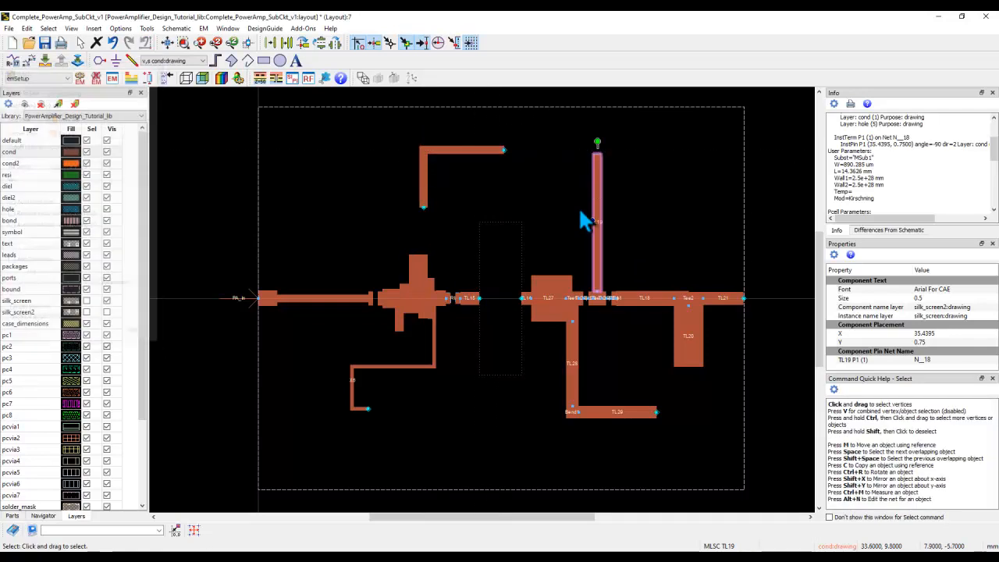
Delete stub TL19 and move the 0.89 mm wide L-shaped trace onto its open pin on the output line
{"action": "key", "text": "Delete"}
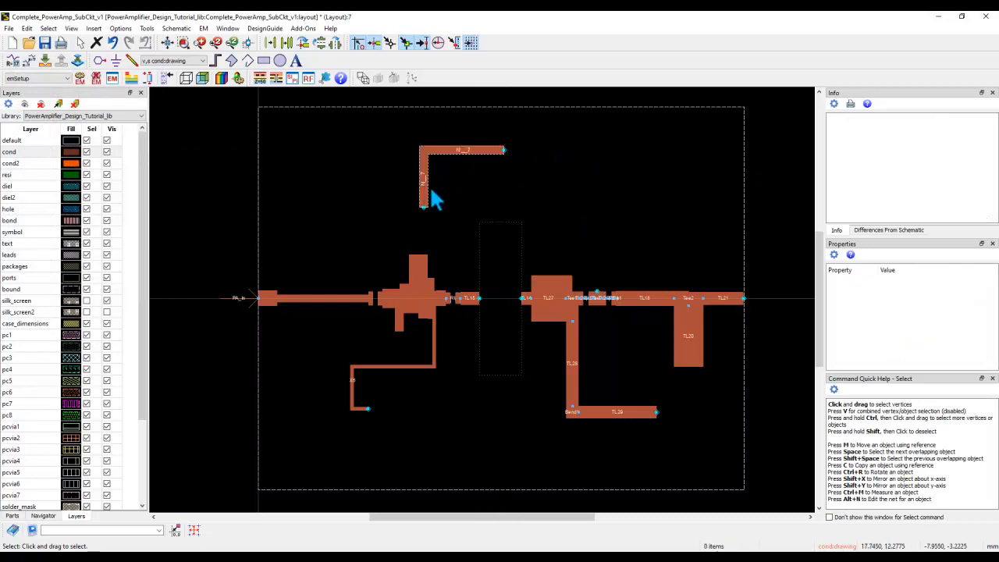
{"action": "key", "text": "m"}
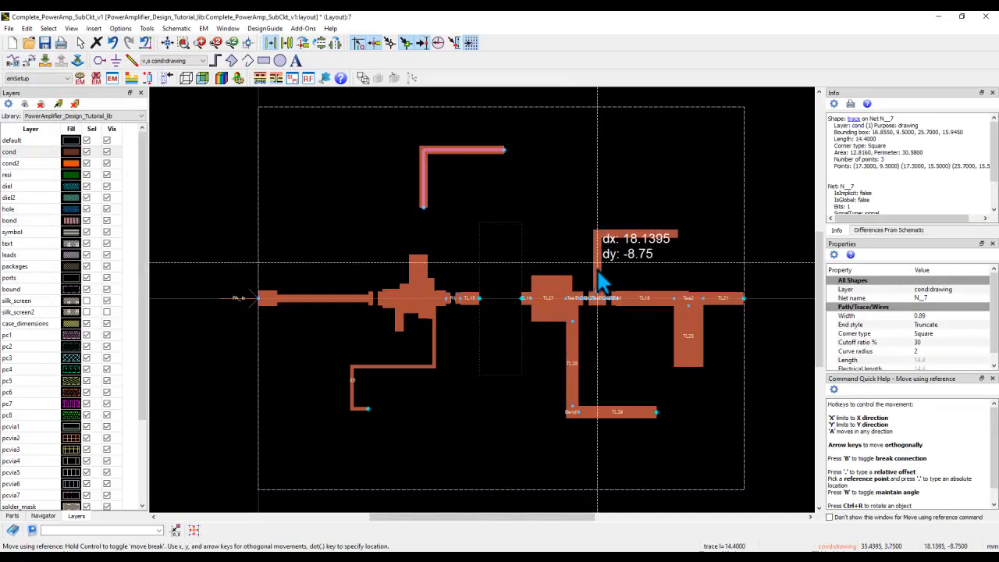
{"action": "left_click", "coordinate": [595, 263]}
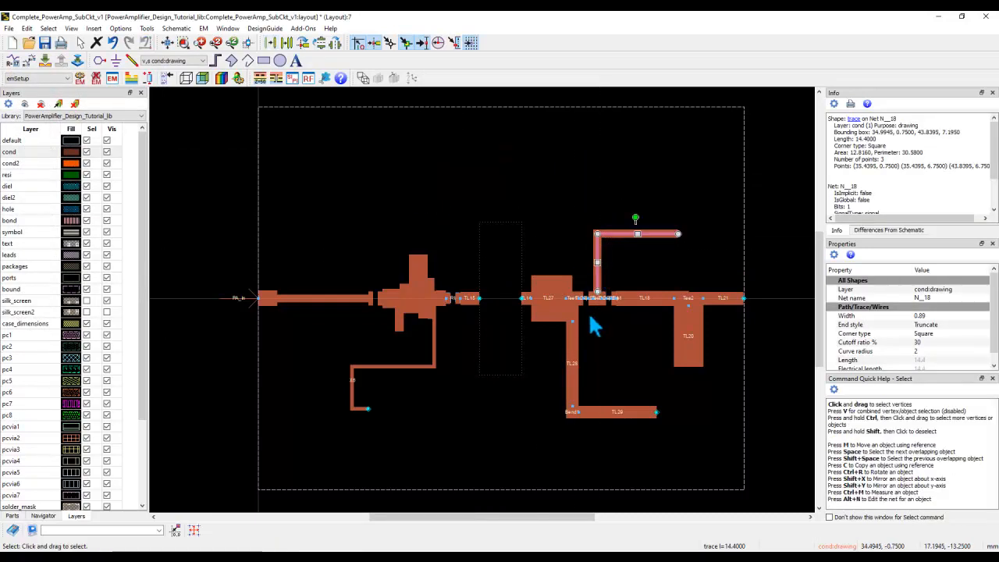
{"action": "left_click", "coordinate": [622, 278]}
{"action": "scroll", "coordinate": [626, 282], "scroll_direction": "up", "scroll_amount": 1}
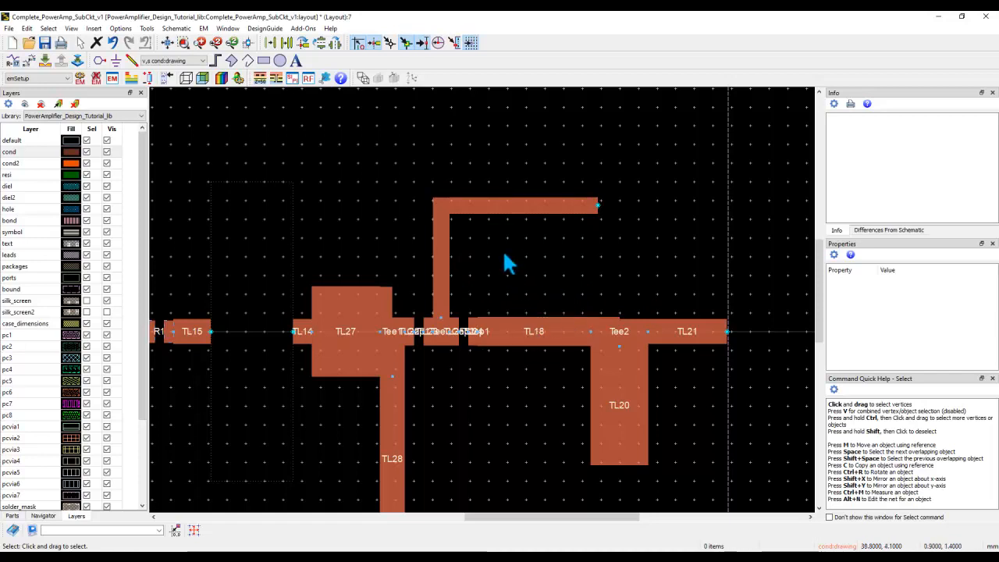
{"action": "left_click", "coordinate": [166, 43]}
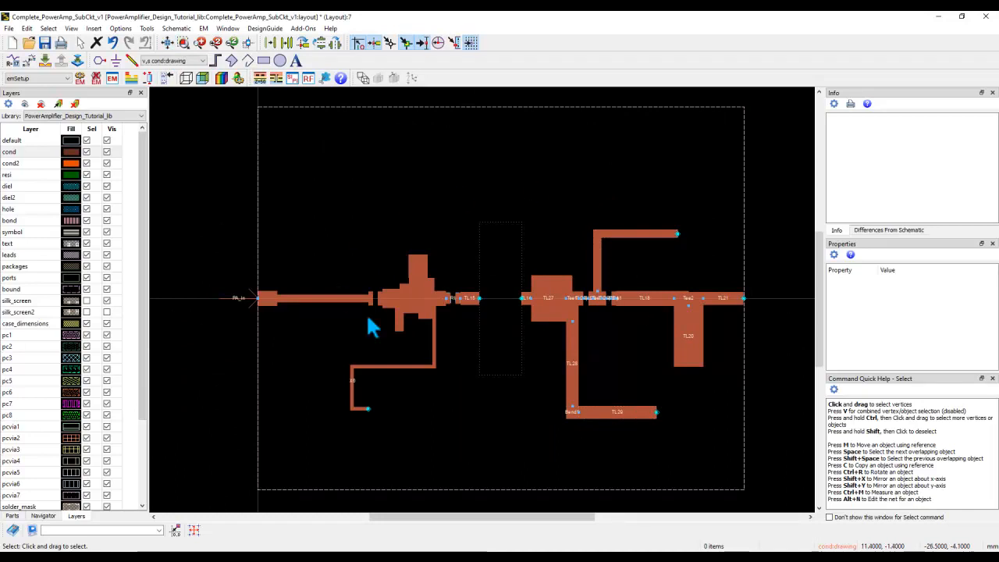
Create a rectangular keepout about 28.4 by 4.2 mm on cond:drawing above the circuit, applied to plane and routing
{"action": "left_click", "coordinate": [94, 28]}
{"action": "left_click", "coordinate": [112, 283]}
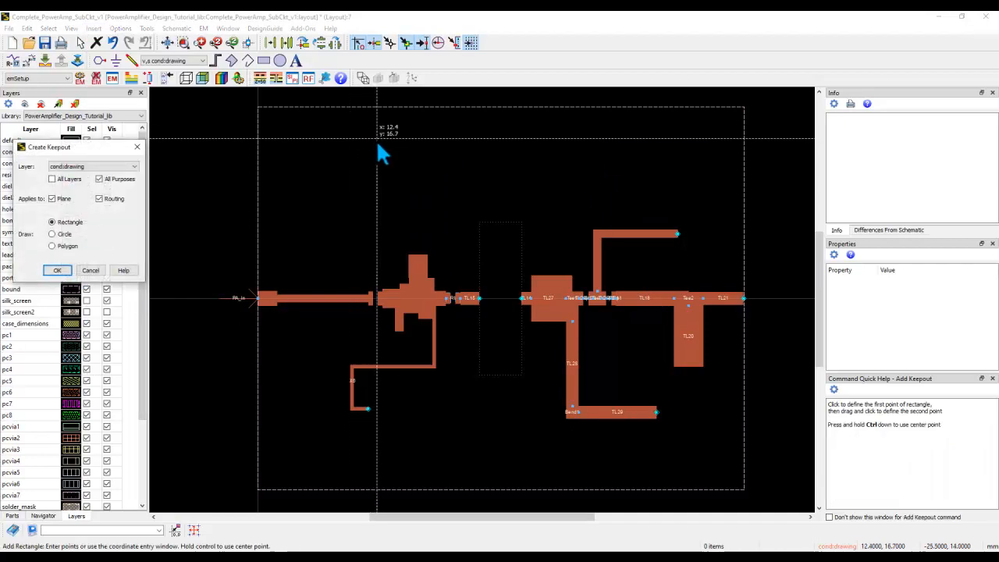
{"action": "left_click", "coordinate": [376, 145]}
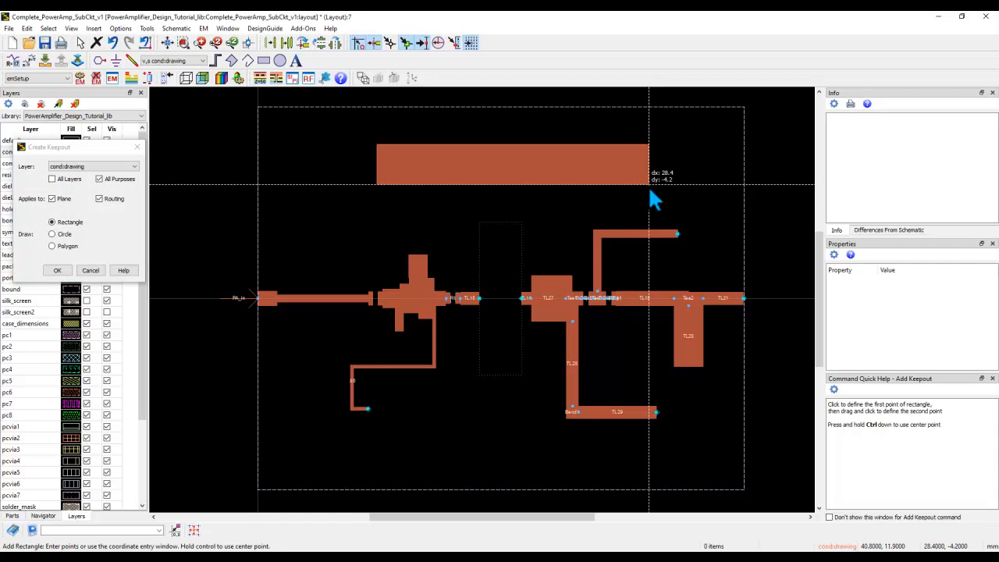
{"action": "left_click", "coordinate": [648, 185]}
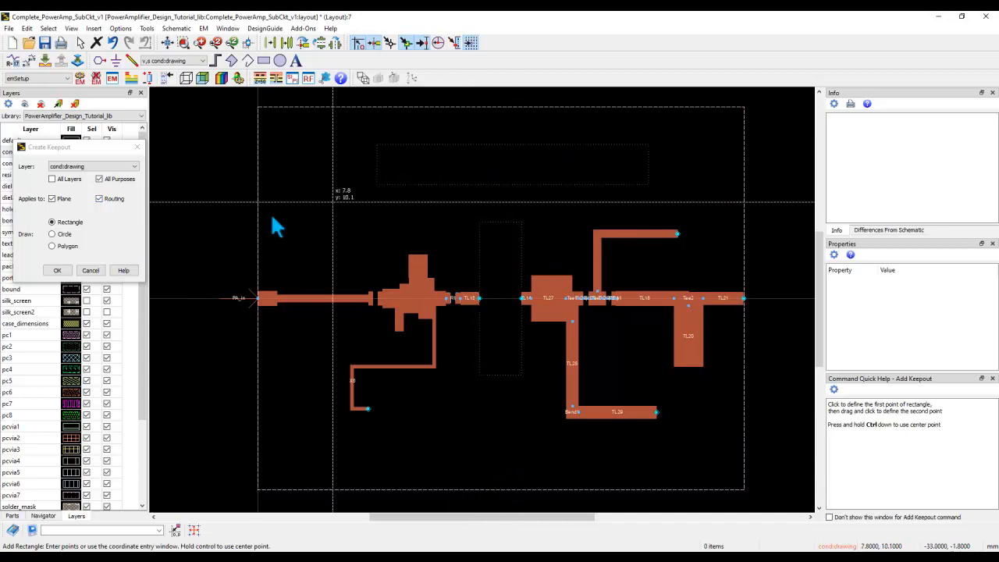
{"action": "left_click", "coordinate": [69, 269]}
{"action": "key", "text": "Escape"}
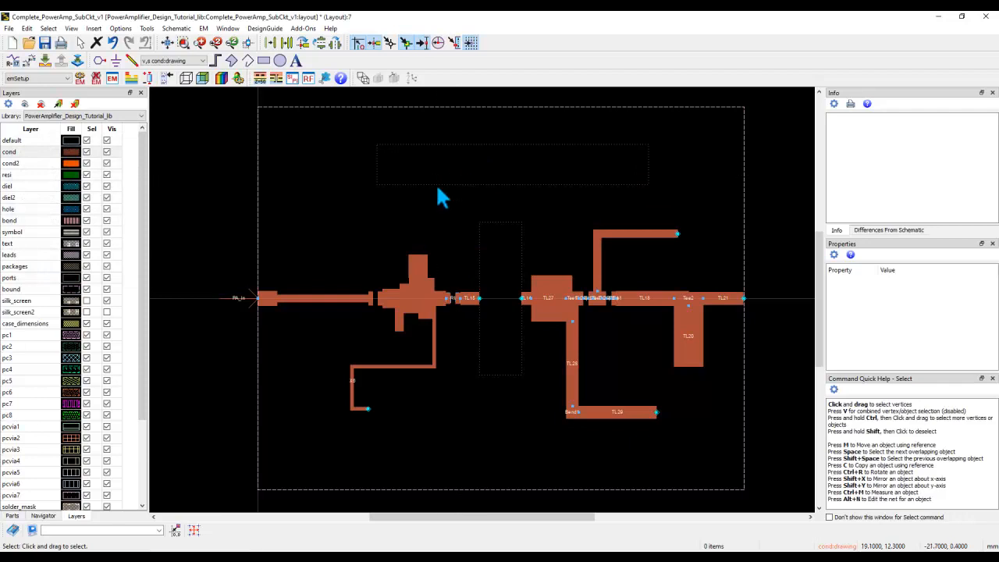
Place the sansbold block text "Demo PA Example" with a height of 1 mm inside the keepout above the circuit
{"action": "left_click", "coordinate": [12, 517]}
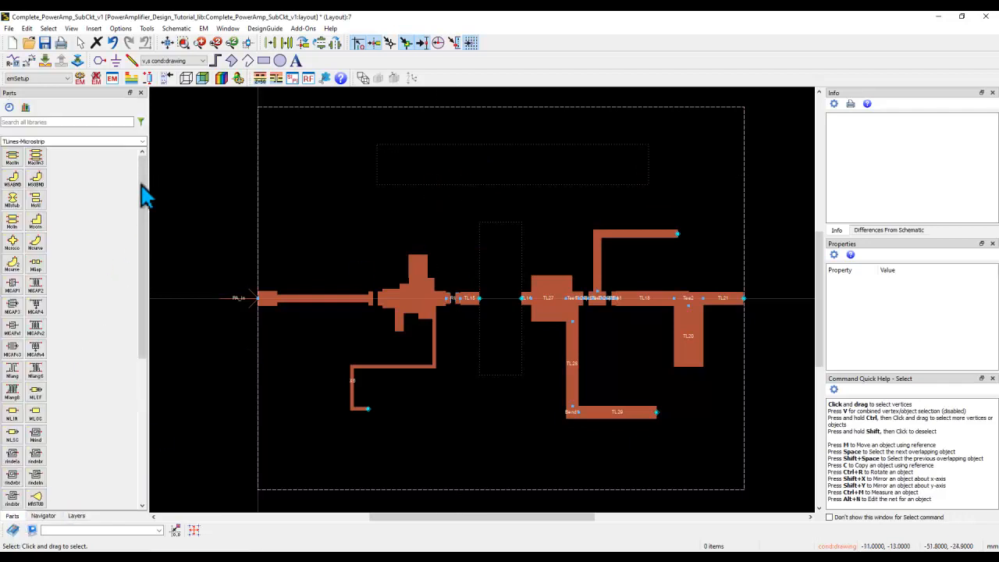
{"action": "left_click", "coordinate": [142, 143]}
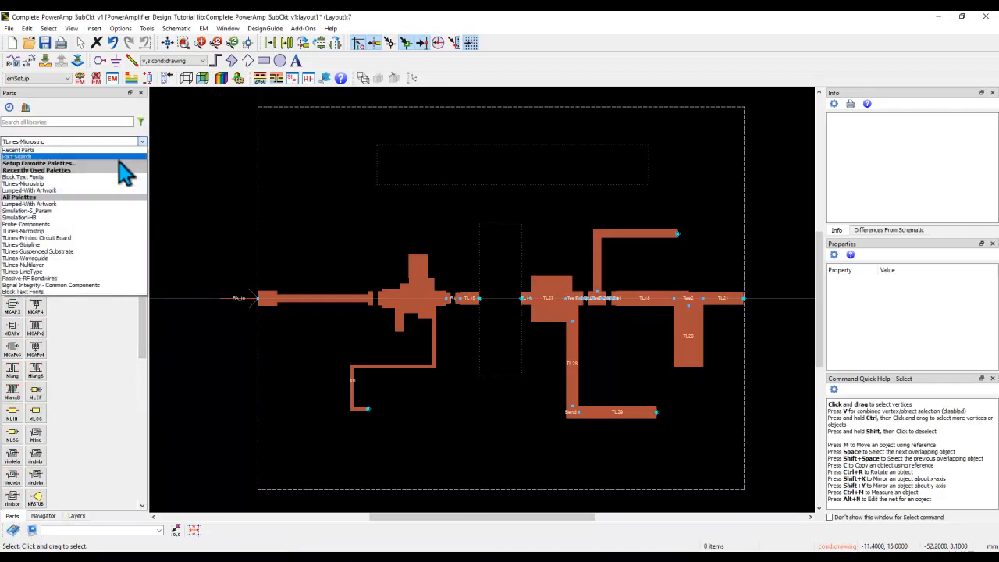
{"action": "left_click", "coordinate": [33, 292]}
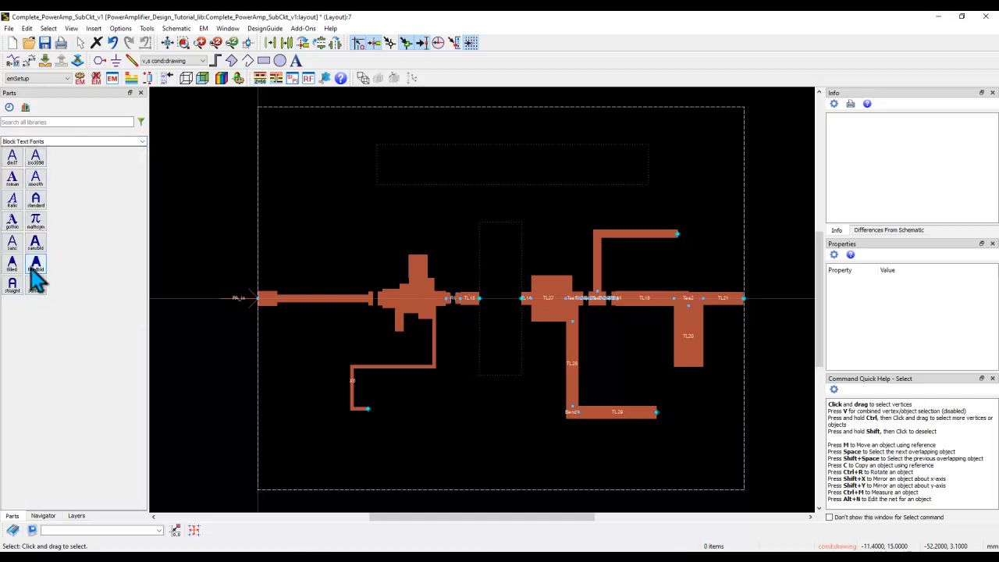
{"action": "left_click", "coordinate": [35, 244]}
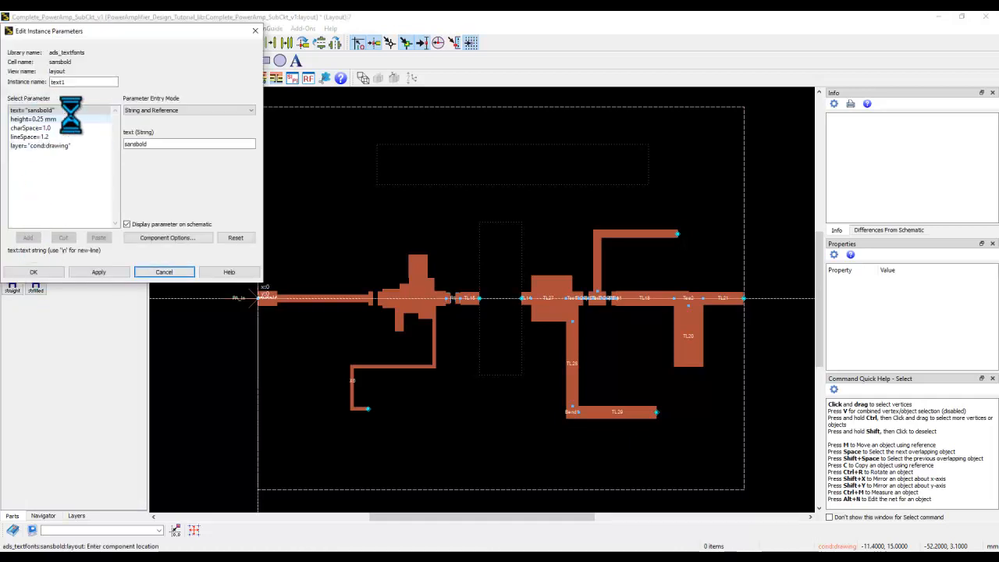
{"action": "double_click", "coordinate": [159, 145]}
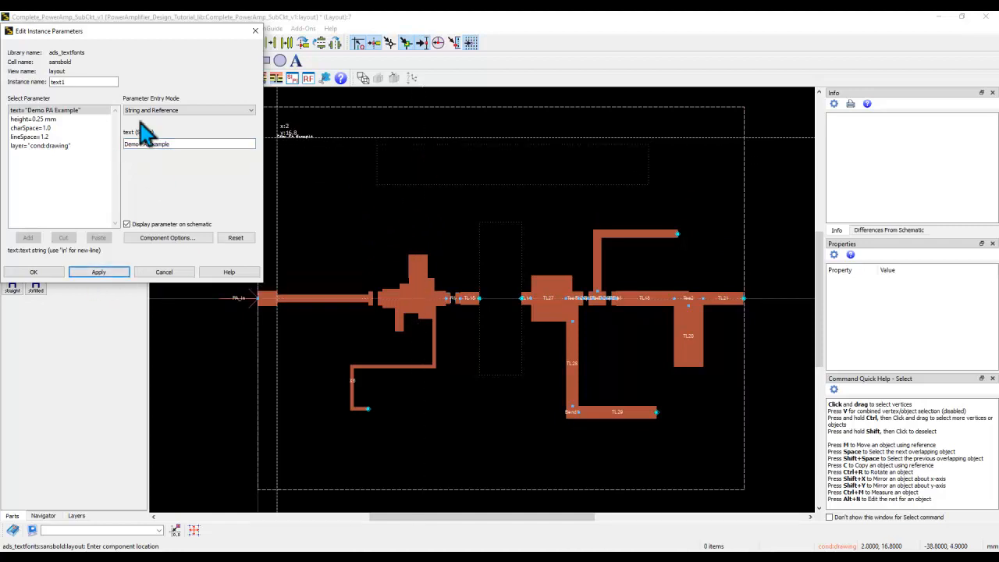
{"action": "left_click", "coordinate": [32, 119]}
{"action": "left_click", "coordinate": [160, 120]}
{"action": "left_click", "coordinate": [95, 271]}
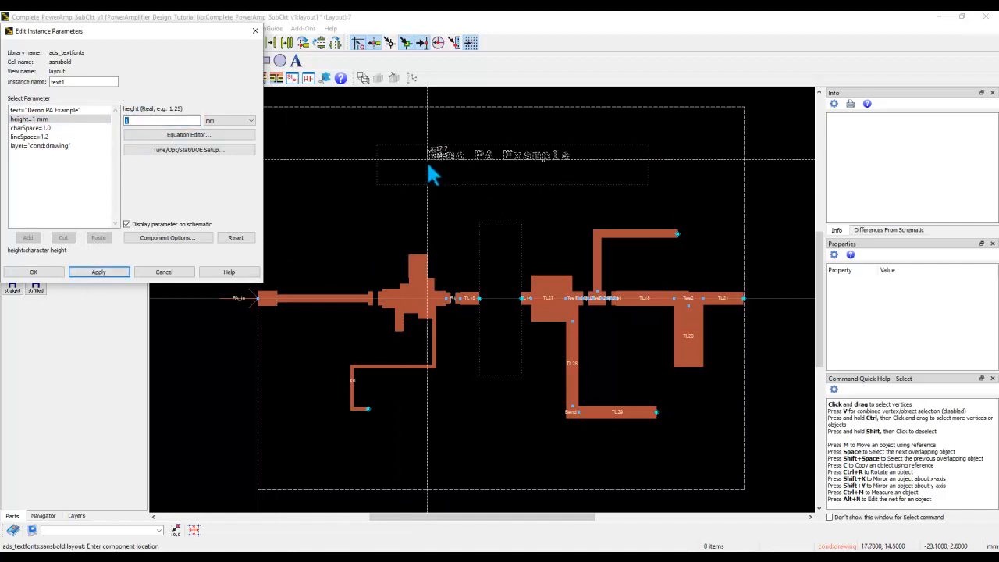
{"action": "left_click", "coordinate": [432, 164]}
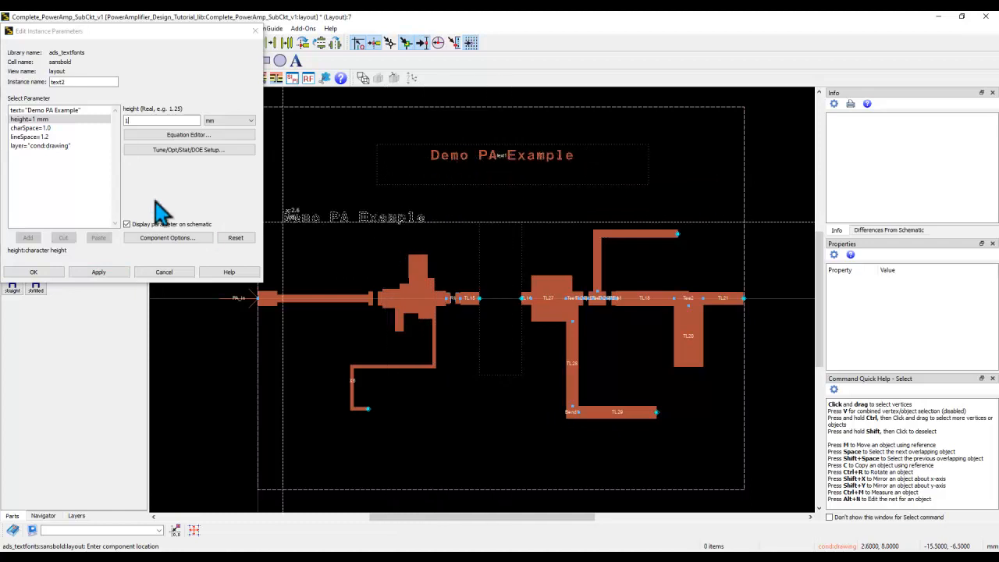
Place a second sansbold block text "Design for the Training Tutorial" with a height of 0.7 mm beneath the title in the keepout
{"action": "left_click", "coordinate": [67, 113]}
{"action": "left_click_drag", "start_coordinate": [172, 144], "coordinate": [115, 144]}
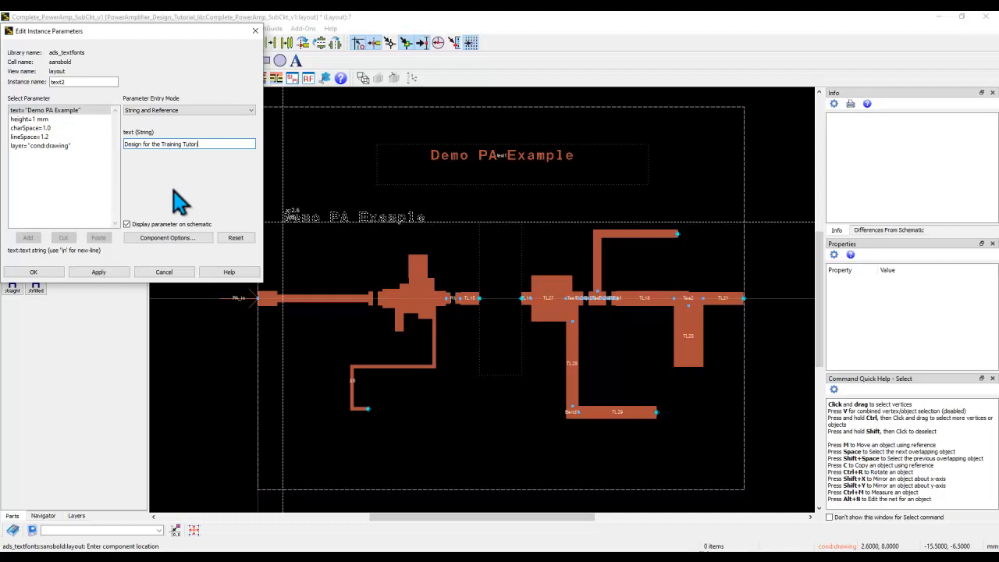
{"action": "left_click", "coordinate": [100, 273]}
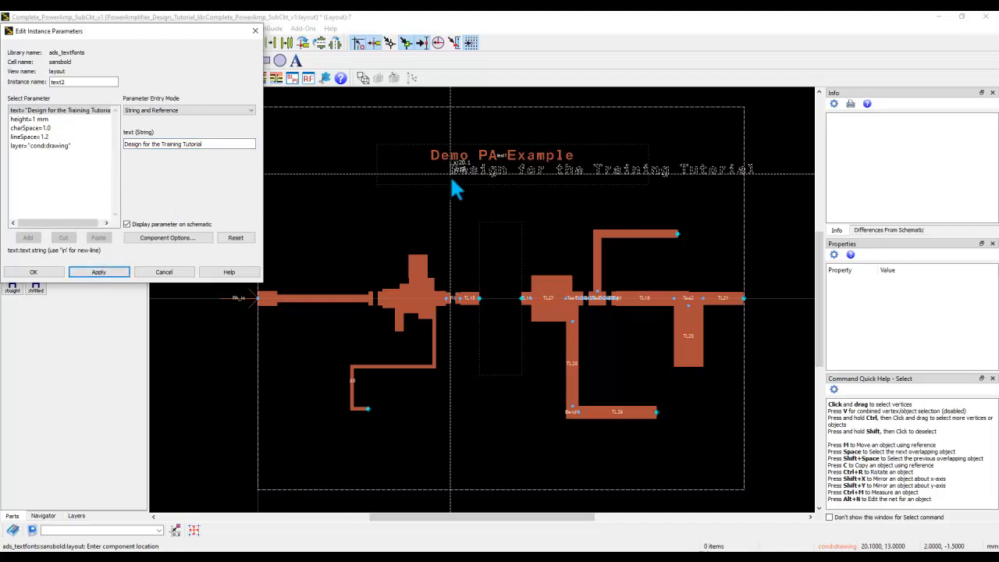
{"action": "left_click", "coordinate": [58, 118]}
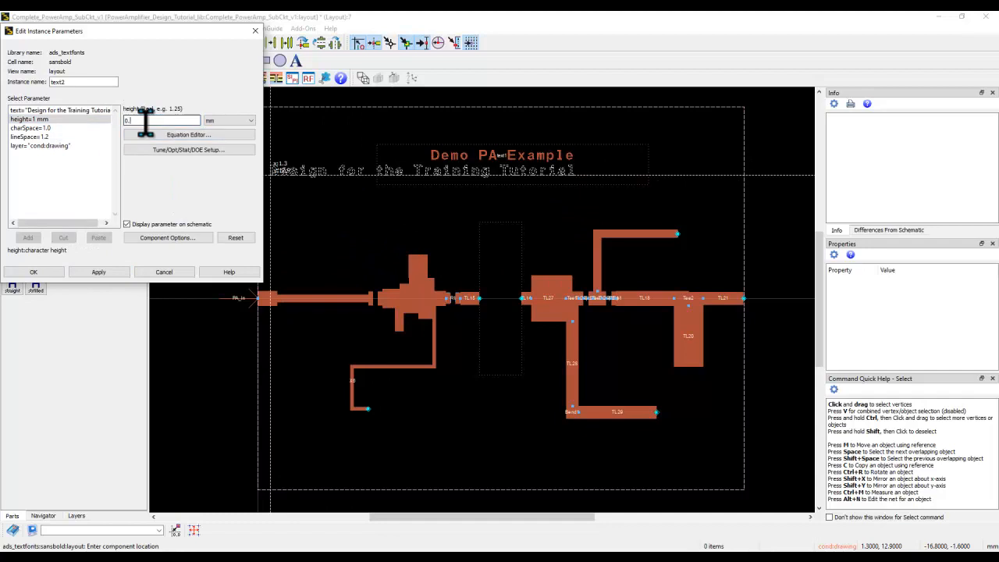
{"action": "type", "text": "0.7"}
{"action": "left_click", "coordinate": [96, 273]}
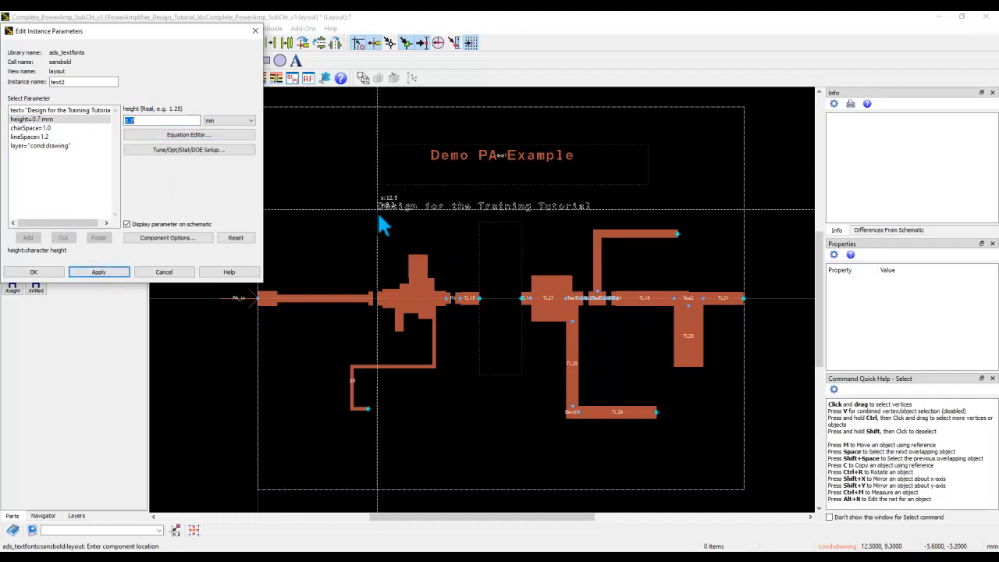
{"action": "left_click", "coordinate": [400, 178]}
{"action": "key", "text": "Escape"}
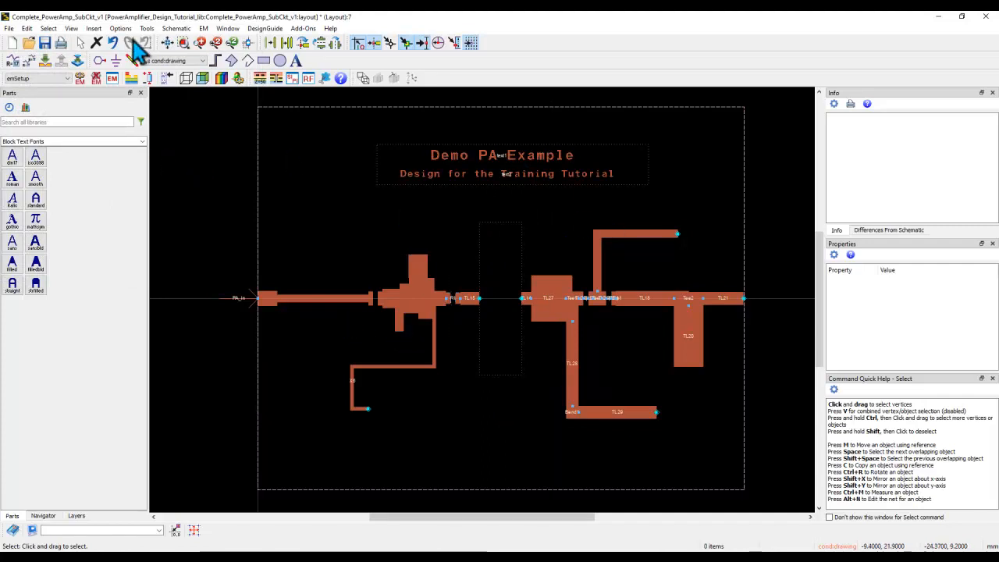
{"action": "left_click", "coordinate": [93, 29]}
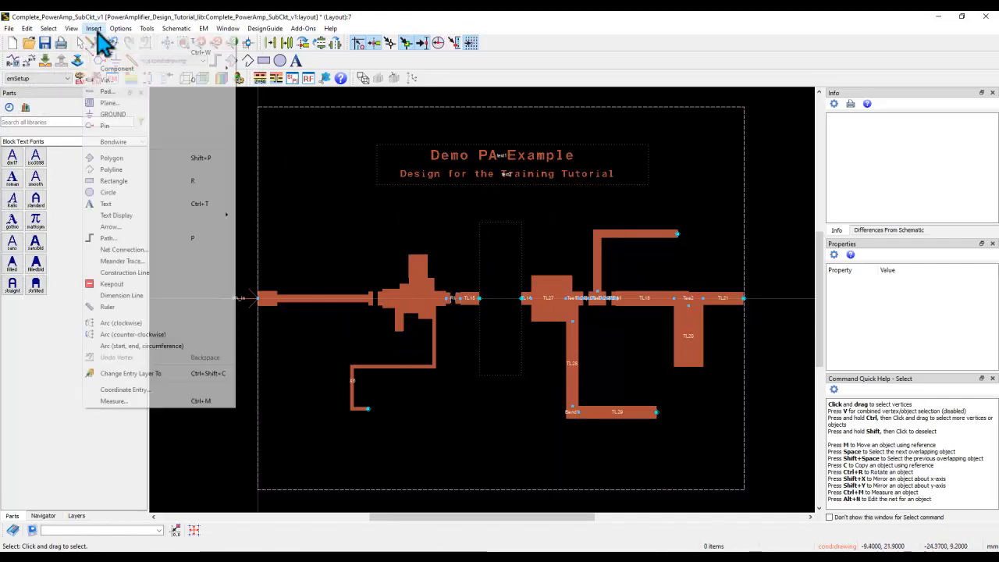
{"action": "left_click", "coordinate": [107, 102]}
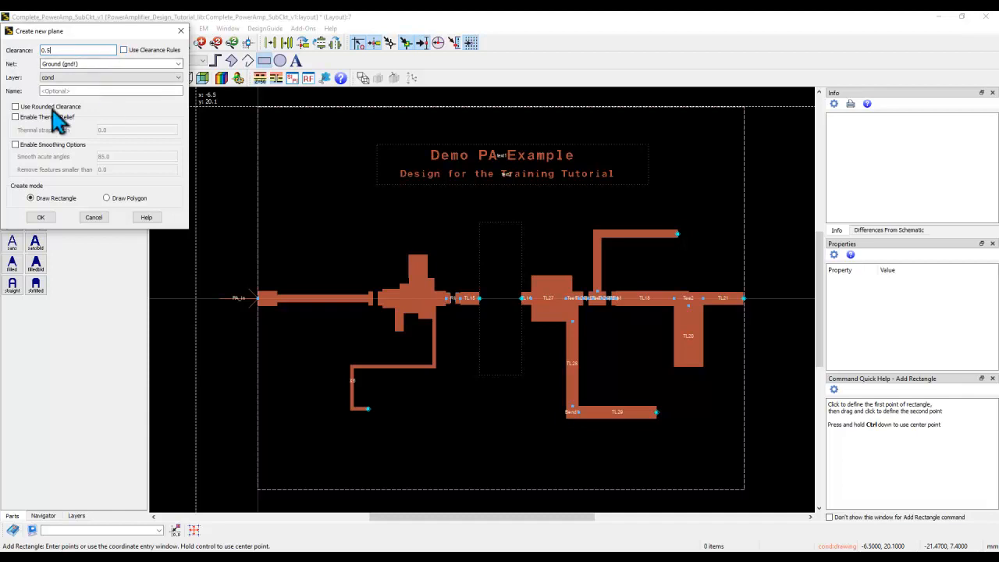
{"action": "left_click", "coordinate": [94, 218]}
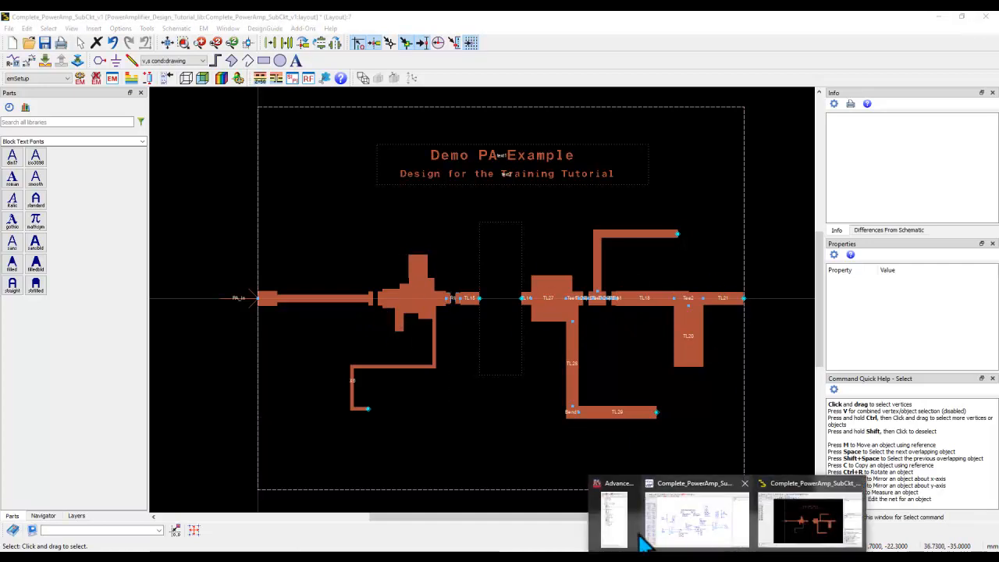
Switch to the ADS main window and open the finished reference layout of cell Complete_PowerAmp_SubCkt
{"action": "left_click", "coordinate": [617, 531]}
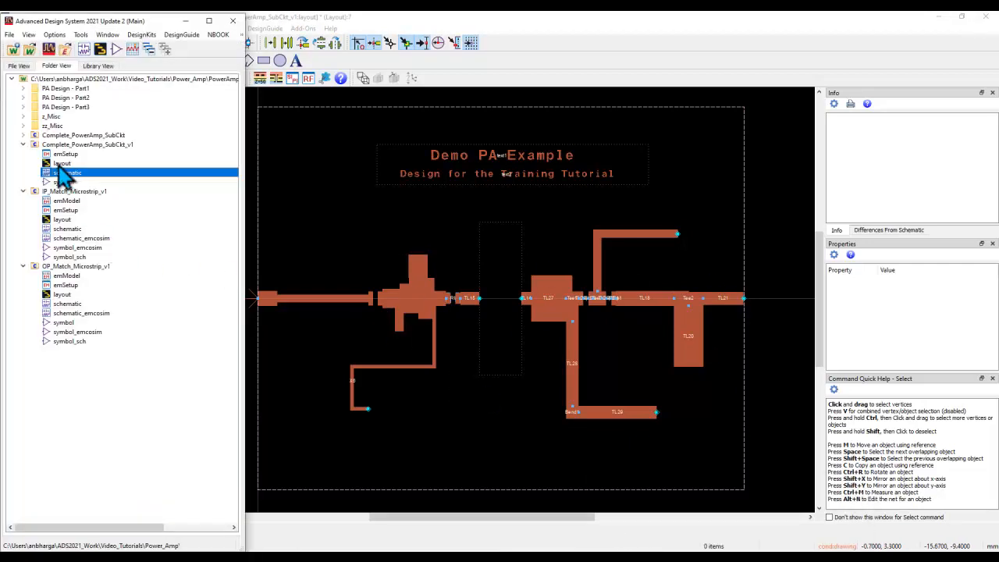
{"action": "left_click", "coordinate": [23, 135]}
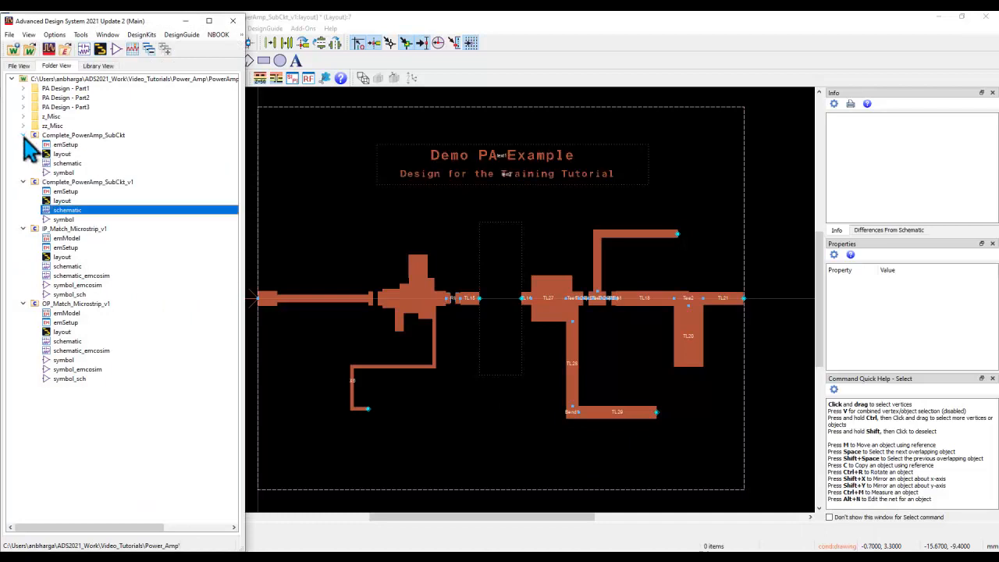
{"action": "double_click", "coordinate": [63, 155]}
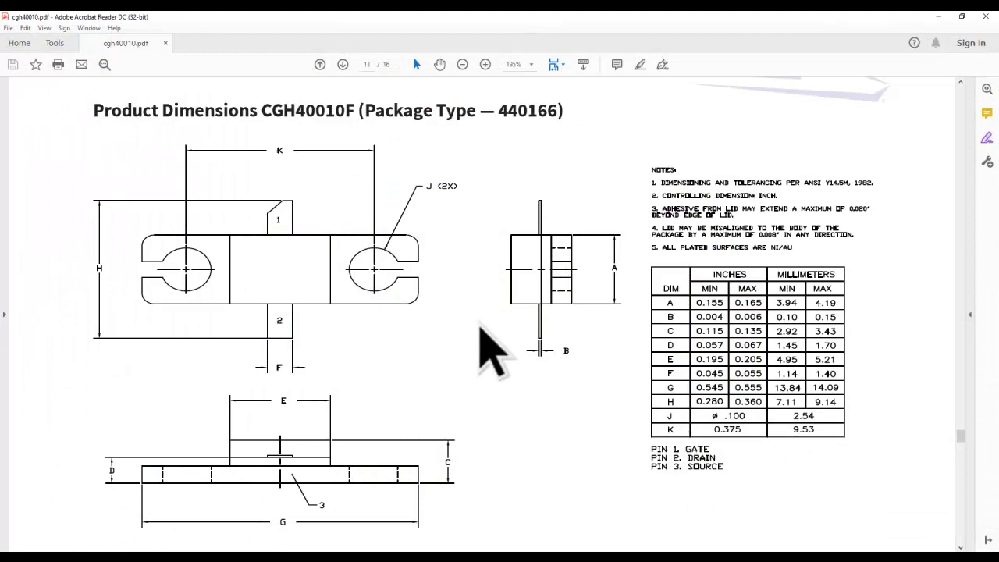
Examine the tuning pads around the traces in the demonstration board photo on page 8 of the cgh40010.pdf datasheet
{"action": "scroll", "coordinate": [609, 343], "scroll_direction": "up", "scroll_amount": 3}
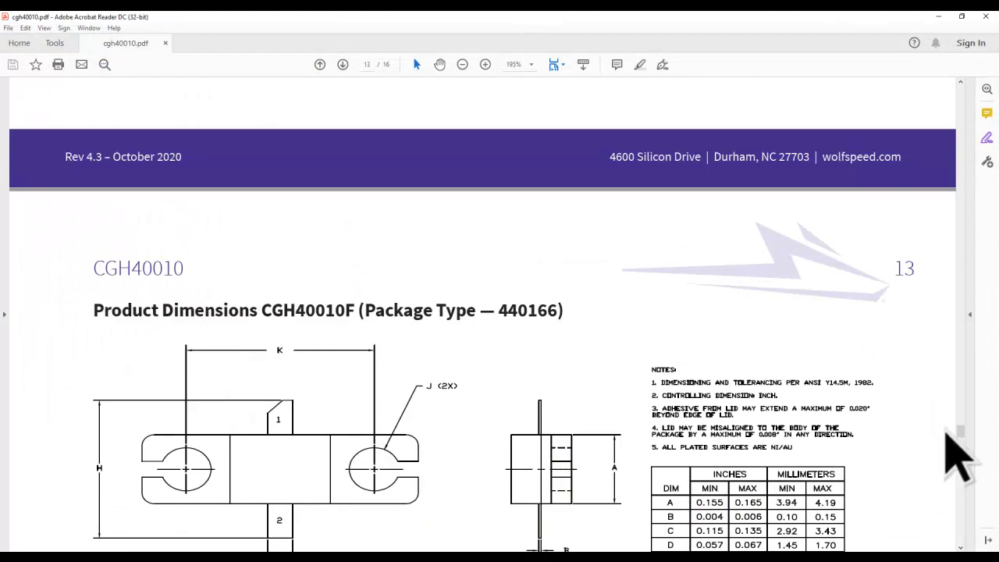
{"action": "left_click_drag", "start_coordinate": [961, 437], "coordinate": [946, 317]}
{"action": "scroll", "coordinate": [946, 317], "scroll_direction": "up", "scroll_amount": 2}
{"action": "scroll", "coordinate": [953, 328], "scroll_direction": "down", "scroll_amount": 1}
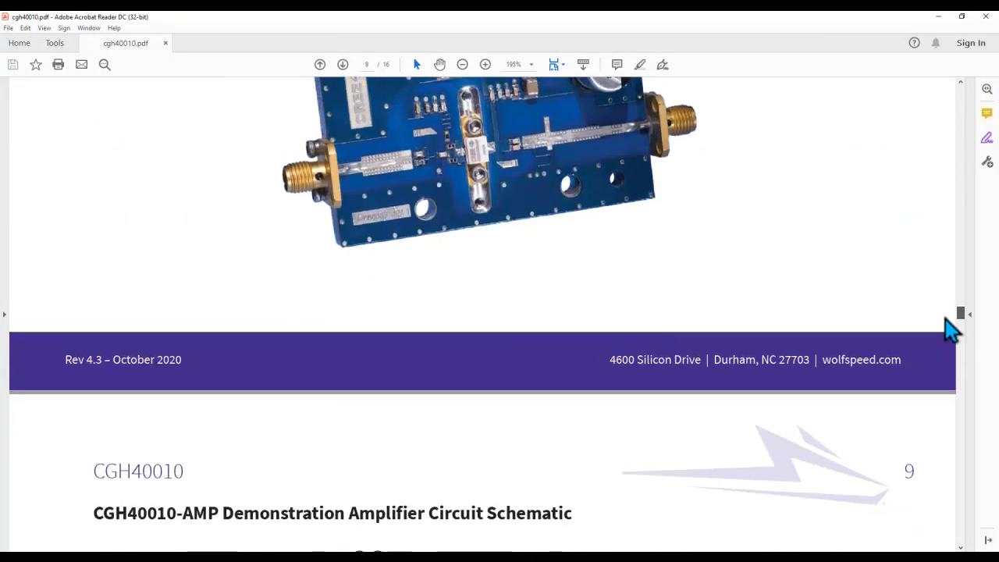
{"action": "scroll", "coordinate": [393, 165], "scroll_direction": "up", "scroll_amount": 2, "text": "ctrl"}
{"action": "scroll", "coordinate": [393, 165], "scroll_direction": "up", "scroll_amount": 3, "text": "ctrl"}
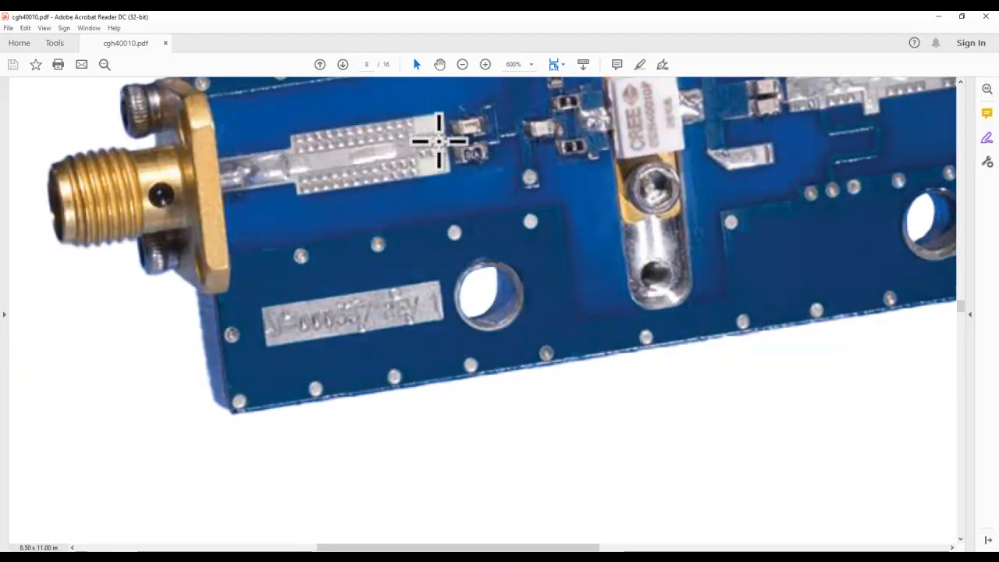
{"action": "scroll", "coordinate": [808, 149], "scroll_direction": "down", "scroll_amount": 1}
{"action": "scroll", "coordinate": [816, 155], "scroll_direction": "up", "scroll_amount": 4}
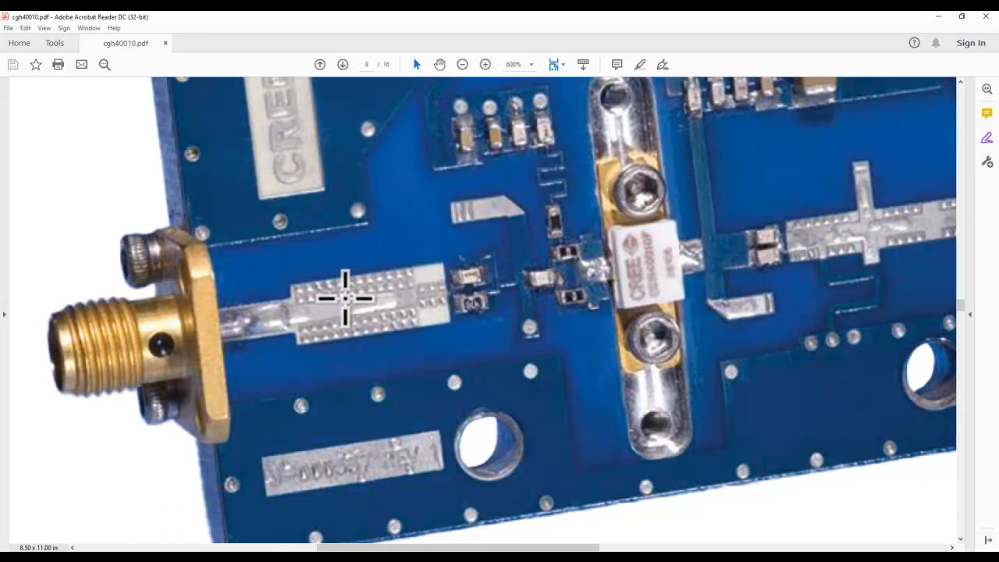
{"action": "scroll", "coordinate": [347, 295], "scroll_direction": "down", "scroll_amount": 1}
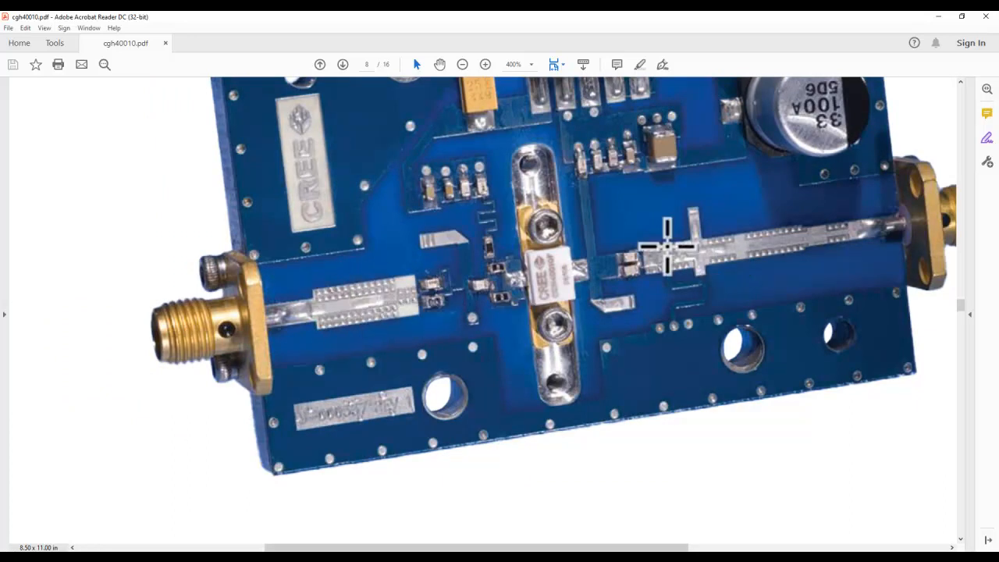
{"action": "left_click", "coordinate": [937, 18]}
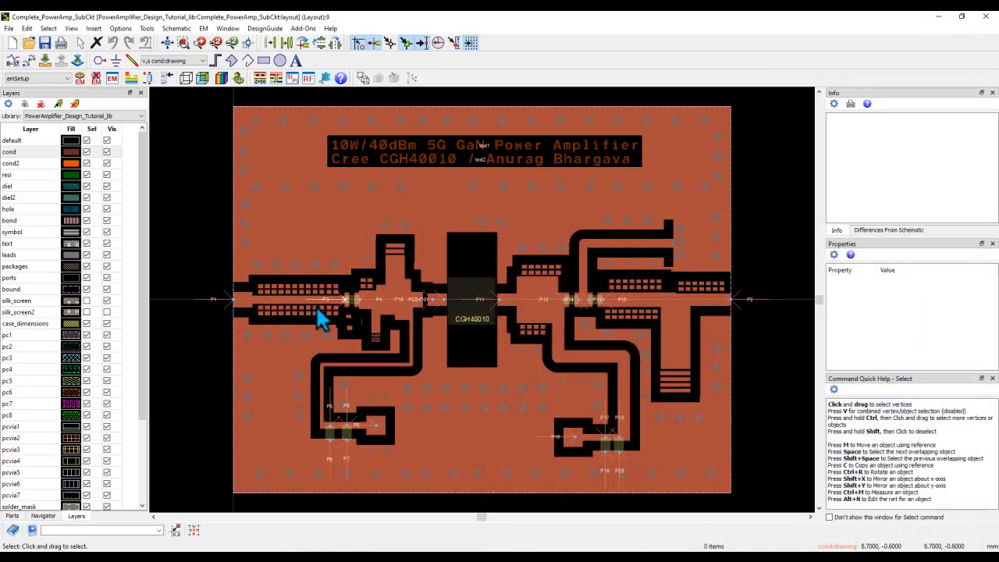
Copy a block of 16 small tuning pads, two rows of eight, from above the input line in the reference layout
{"action": "scroll", "coordinate": [443, 307], "scroll_direction": "up", "scroll_amount": 1}
{"action": "scroll", "coordinate": [361, 300], "scroll_direction": "up", "scroll_amount": 1}
{"action": "left_click_drag", "start_coordinate": [337, 253], "coordinate": [460, 284]}
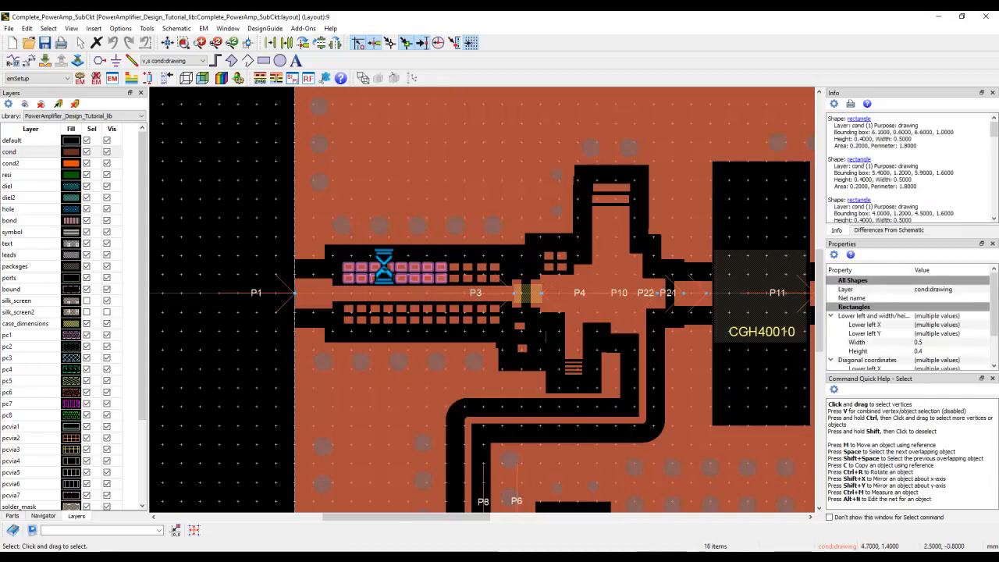
{"action": "left_click", "coordinate": [937, 16]}
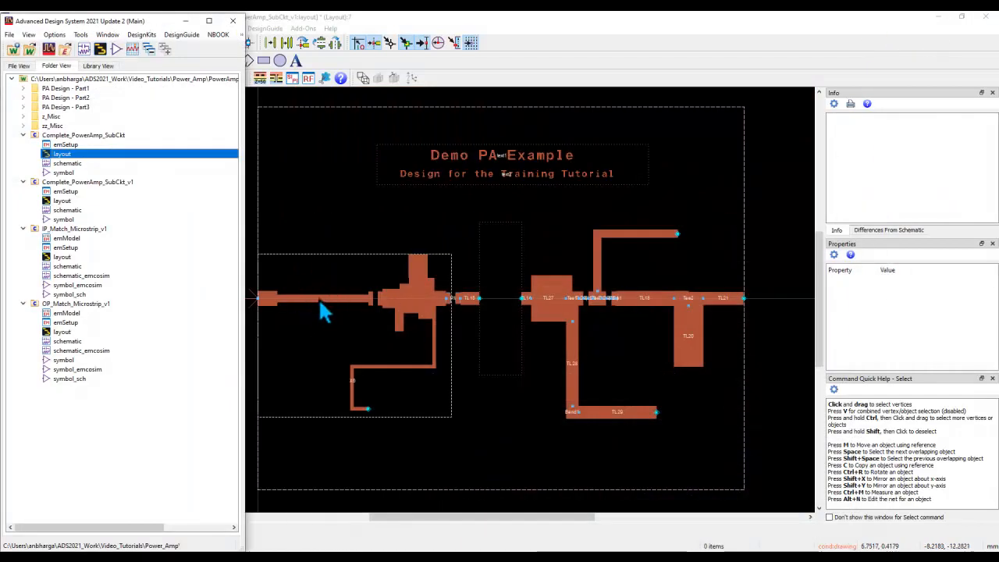
Push into the IP_Match_Microstrip_v1 instance and paste the copied tuning pads both above and below line TL8
{"action": "left_click", "coordinate": [318, 298]}
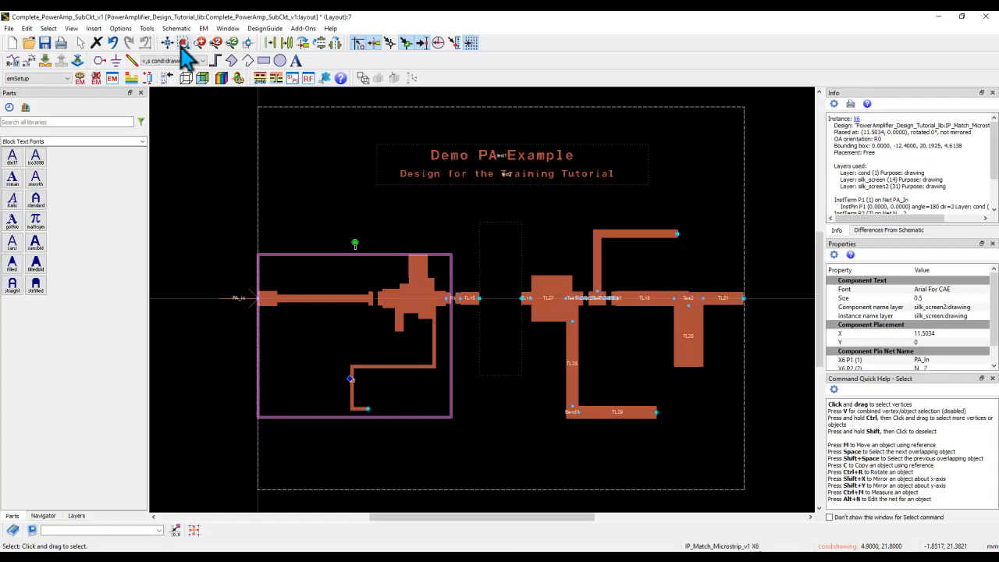
{"action": "left_click", "coordinate": [44, 61]}
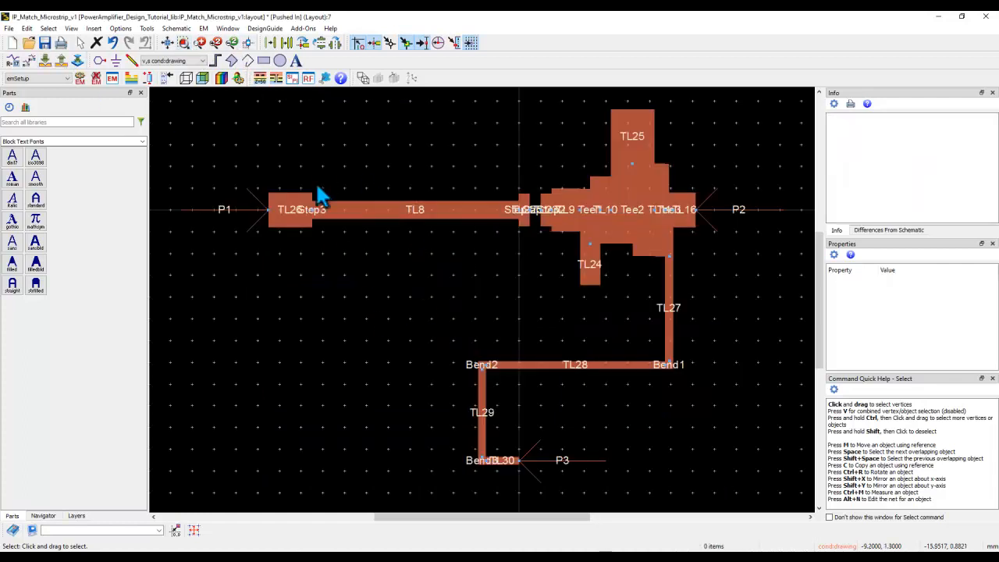
{"action": "key", "text": "ctrl+v"}
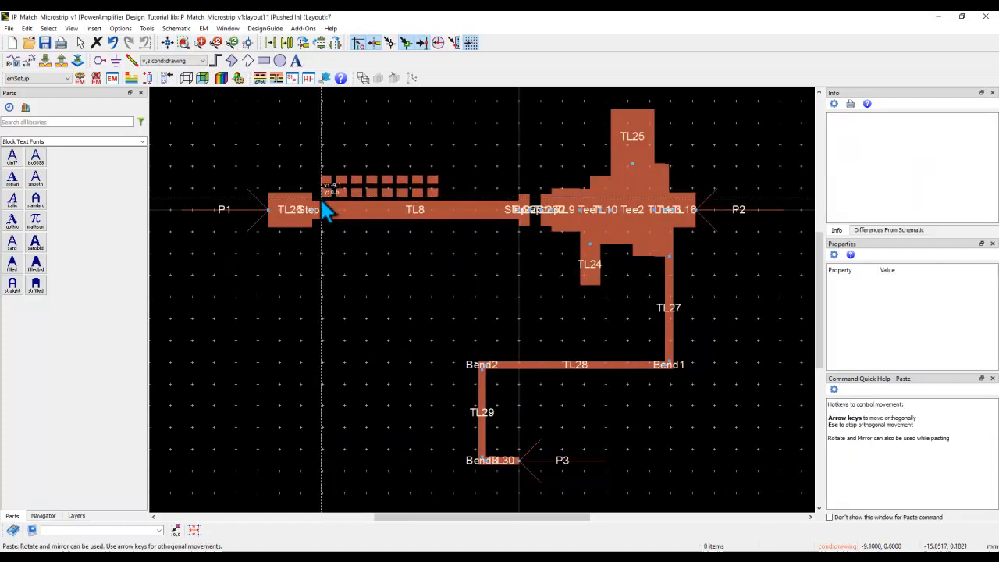
{"action": "left_click", "coordinate": [321, 198]}
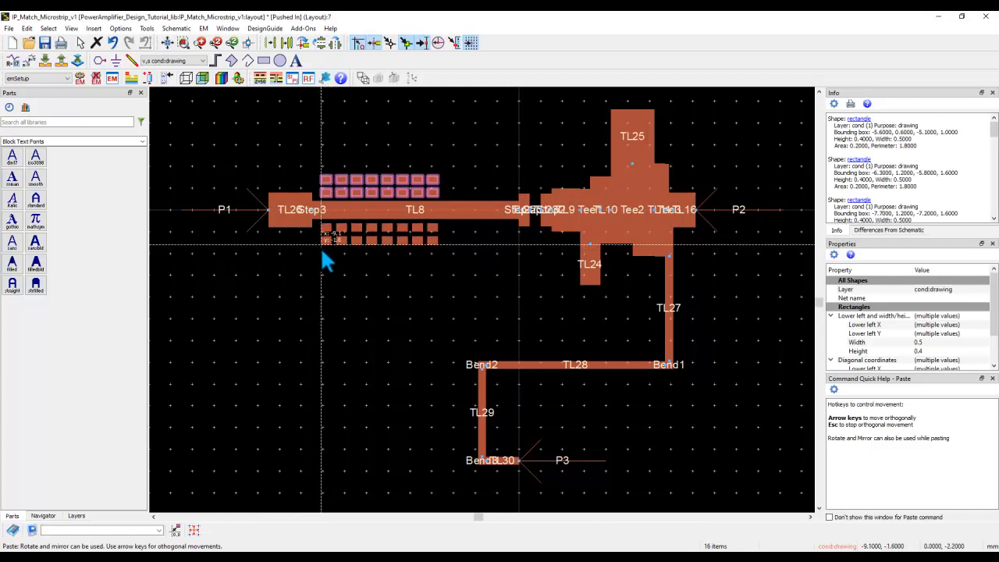
{"action": "left_click", "coordinate": [320, 247]}
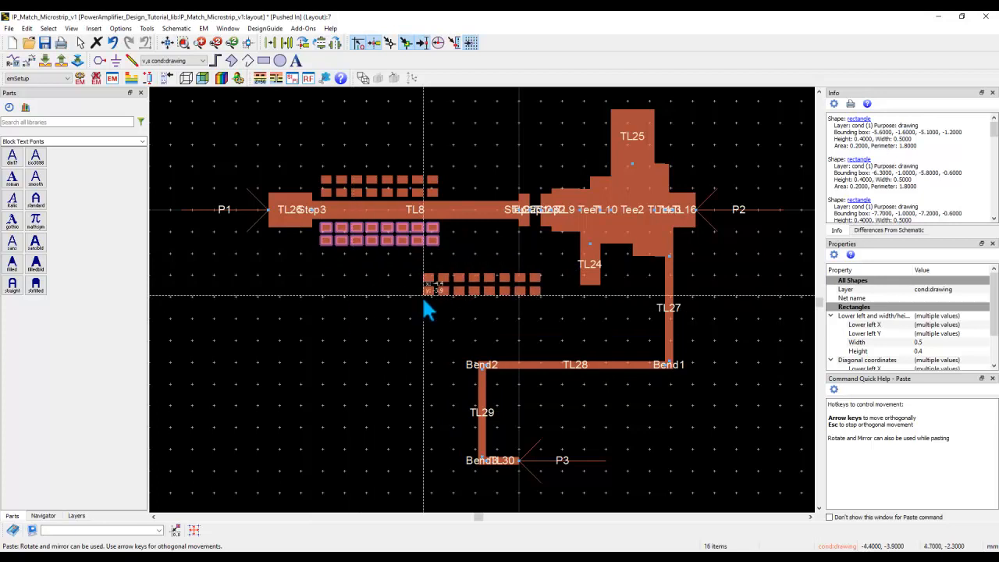
Paste another two-row block of tuning pads just above the open end of stub TL25
{"action": "scroll", "coordinate": [624, 147], "scroll_direction": "down", "scroll_amount": 1}
{"action": "scroll", "coordinate": [553, 206], "scroll_direction": "up", "scroll_amount": 1}
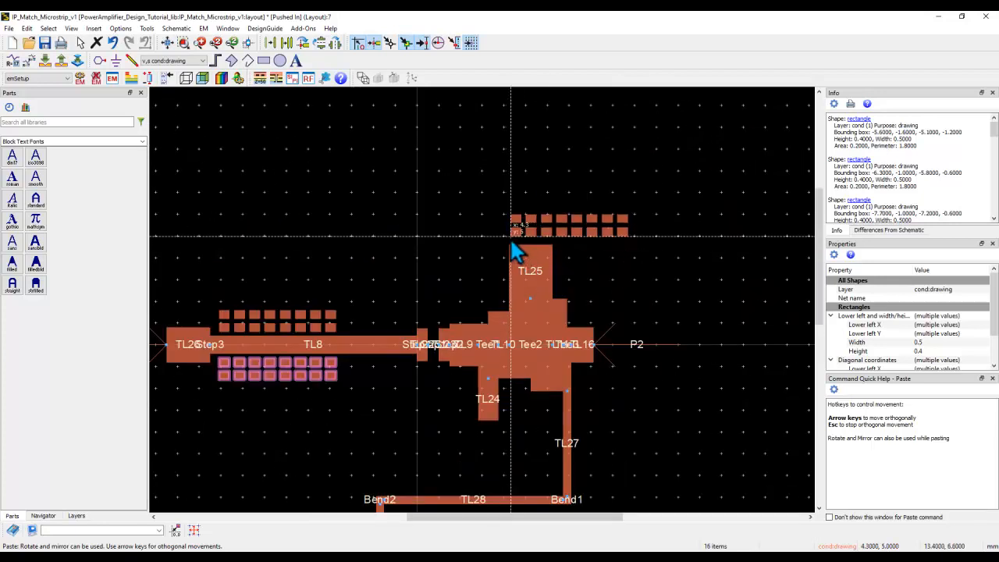
{"action": "left_click", "coordinate": [514, 252]}
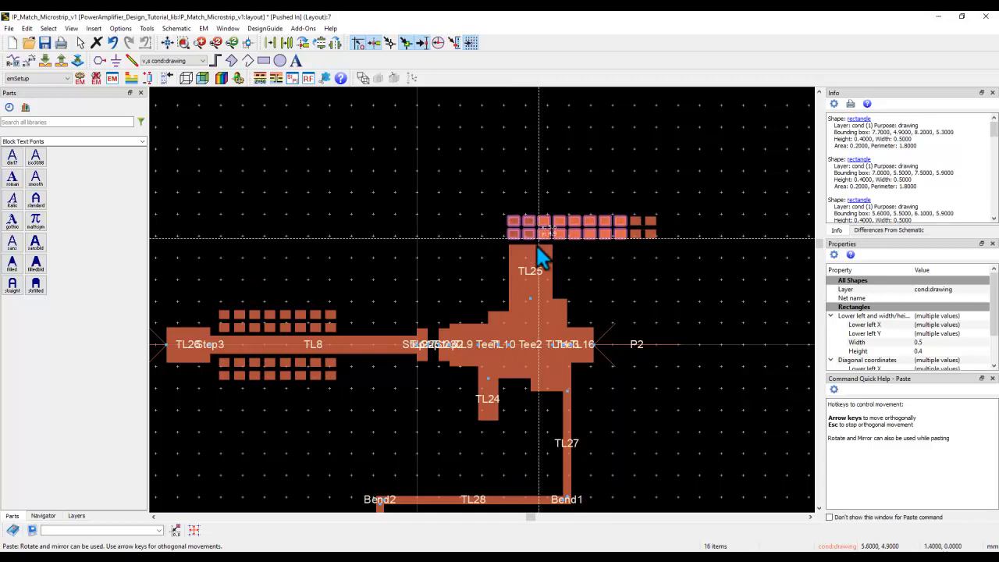
{"action": "key", "text": "Escape"}
{"action": "left_click", "coordinate": [543, 244]}
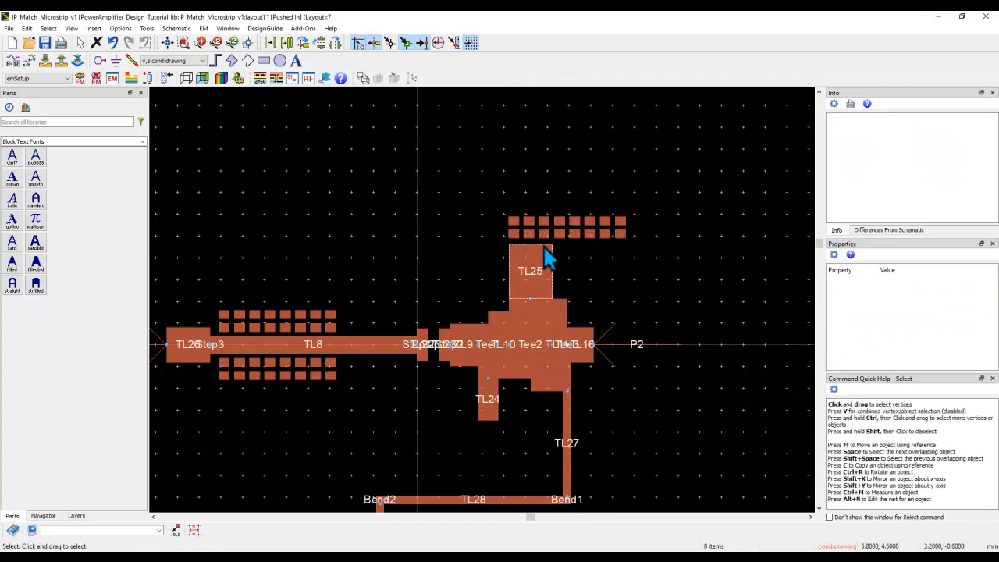
{"action": "scroll", "coordinate": [543, 245], "scroll_direction": "up", "scroll_amount": 2}
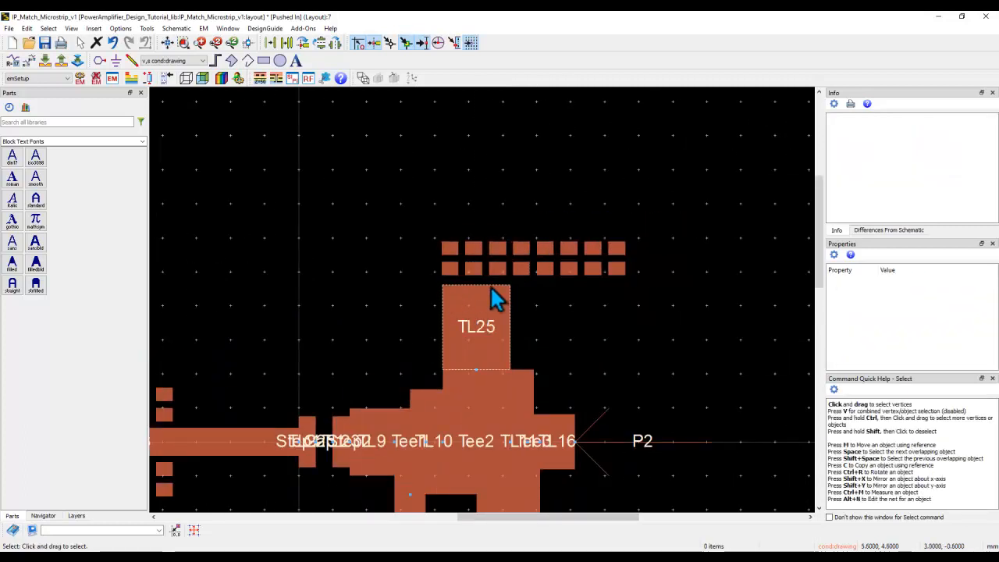
Trim the tuning pads above TL25 to three columns and copy the remaining six-pad block to extend the pad rows above and below TL8
{"action": "left_click_drag", "start_coordinate": [657, 294], "coordinate": [516, 218]}
{"action": "key", "text": "Delete"}
{"action": "scroll", "coordinate": [464, 312], "scroll_direction": "down", "scroll_amount": 2}
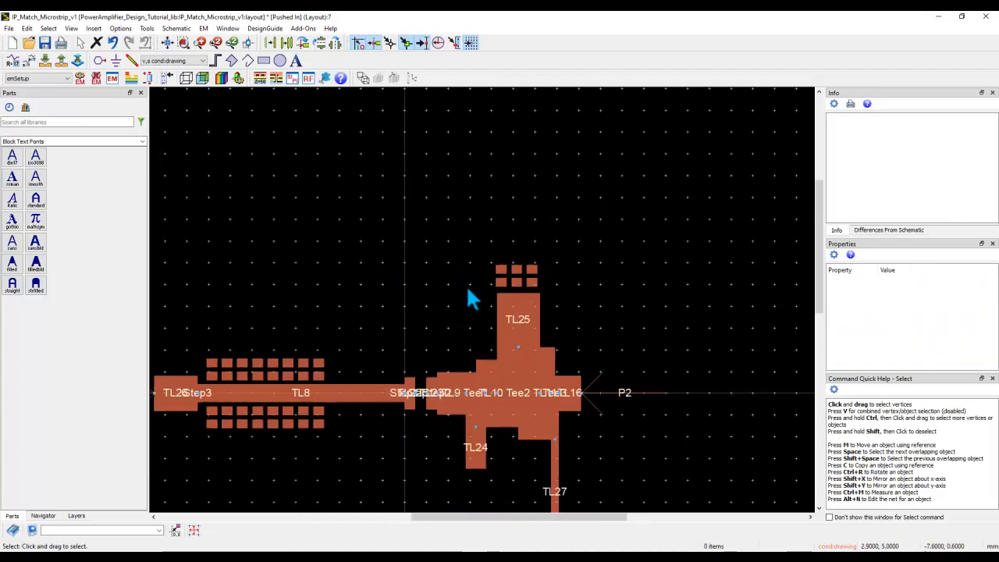
{"action": "left_click_drag", "start_coordinate": [478, 244], "coordinate": [548, 295]}
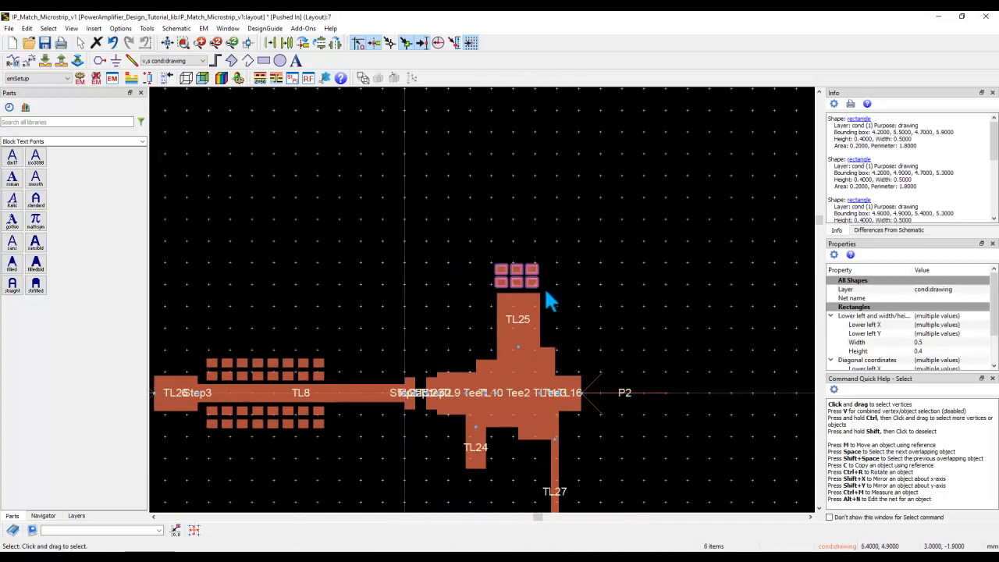
{"action": "key", "text": "ctrl+c"}
{"action": "key", "text": "ctrl+v"}
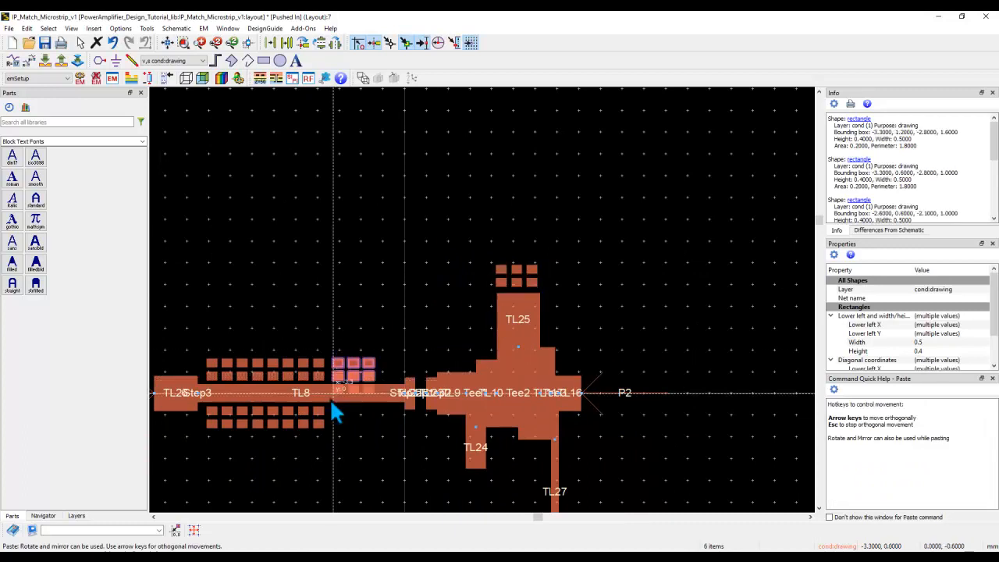
{"action": "left_click", "coordinate": [333, 430]}
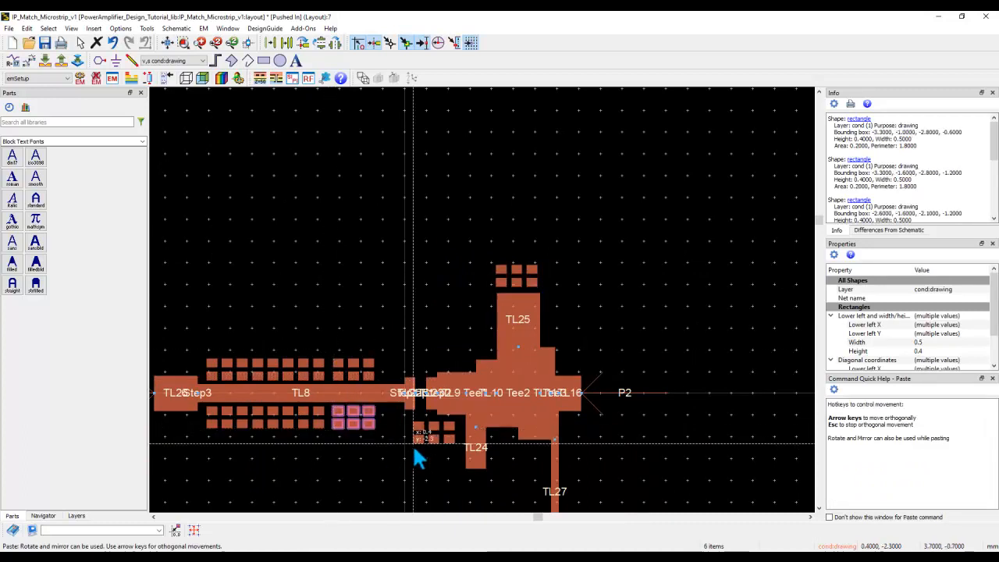
Paste the six-pad block just below the open end of stub TL24 and delete its extra column so two columns remain
{"action": "scroll", "coordinate": [413, 445], "scroll_direction": "down", "scroll_amount": 1}
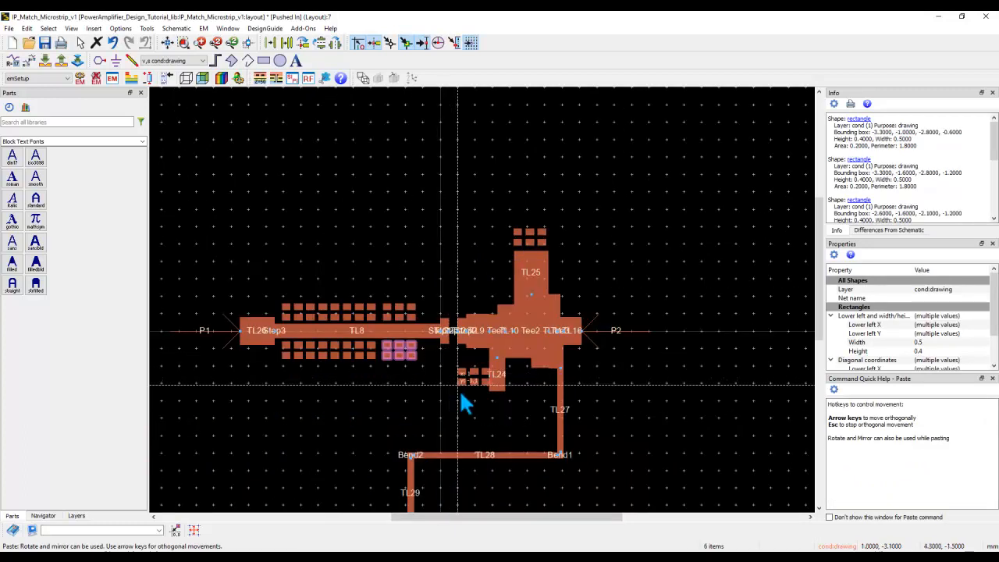
{"action": "left_click", "coordinate": [492, 428]}
{"action": "key", "text": "Escape"}
{"action": "left_click_drag", "start_coordinate": [529, 425], "coordinate": [509, 391]}
{"action": "key", "text": "Delete"}
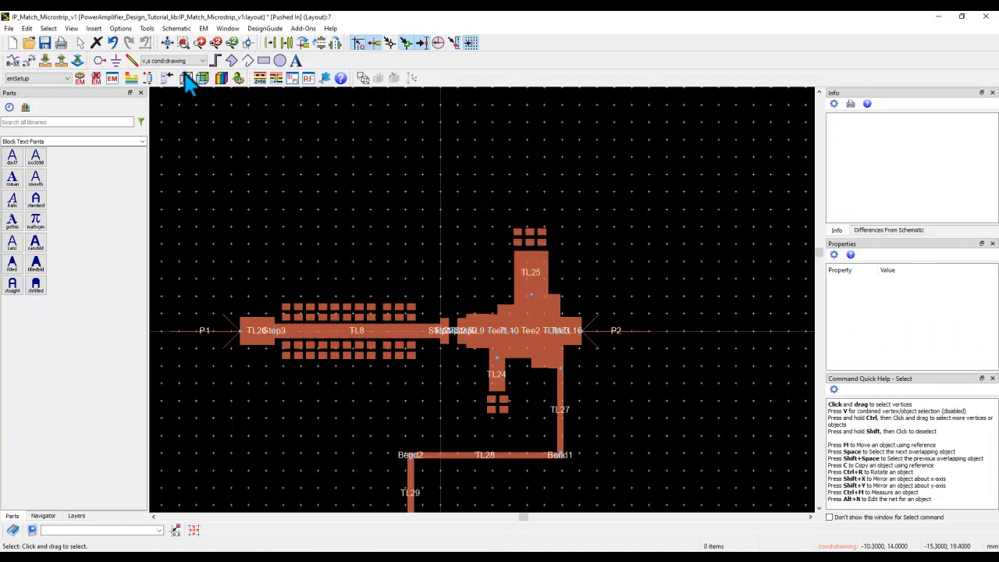
Return to the Complete_PowerAmp_SubCkt_v1 layout and paste two six-pad blocks side by side just below line TL18
{"action": "left_click", "coordinate": [61, 60]}
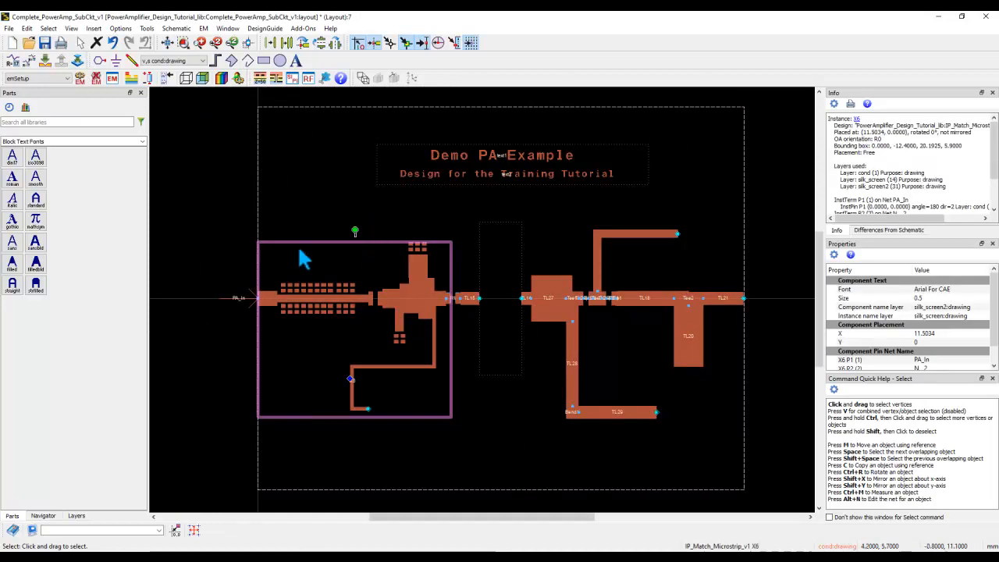
{"action": "left_click", "coordinate": [364, 263]}
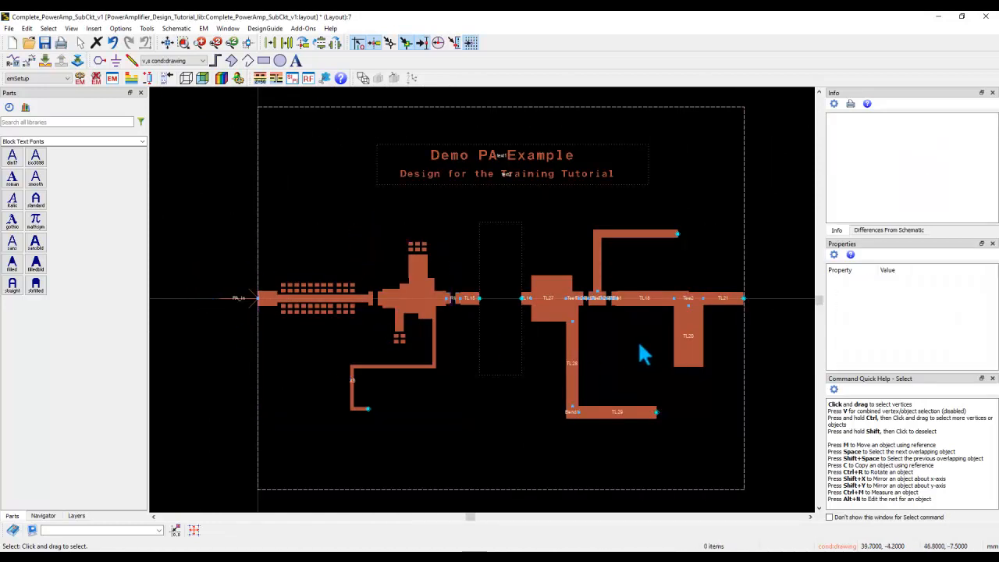
{"action": "key", "text": "ctrl+v"}
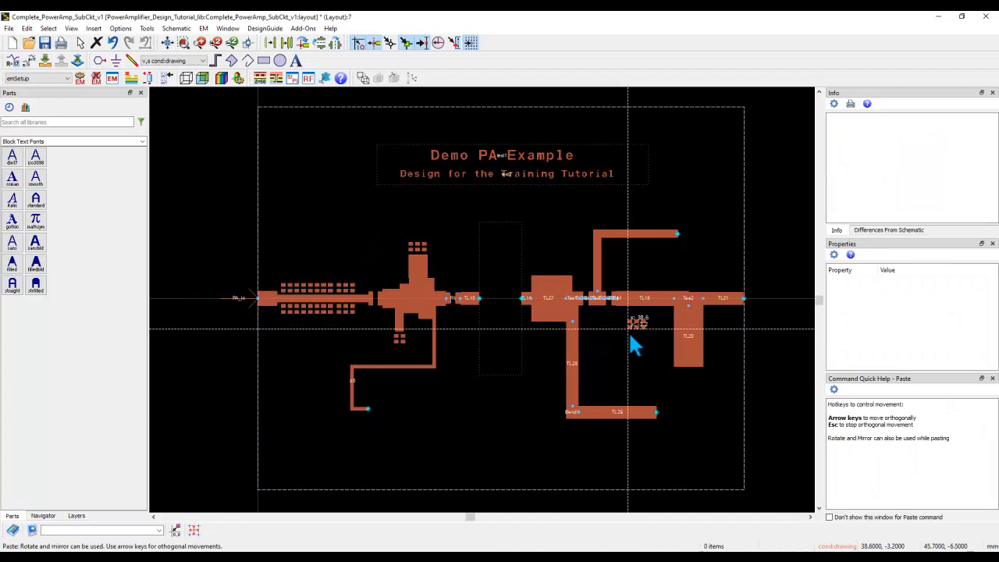
{"action": "scroll", "coordinate": [621, 324], "scroll_direction": "up", "scroll_amount": 2}
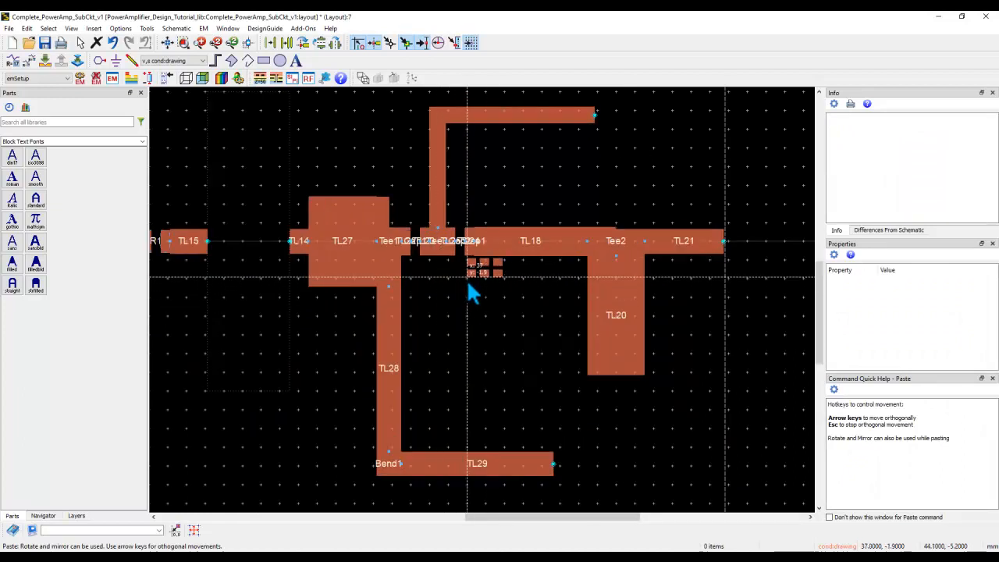
{"action": "left_click", "coordinate": [467, 280]}
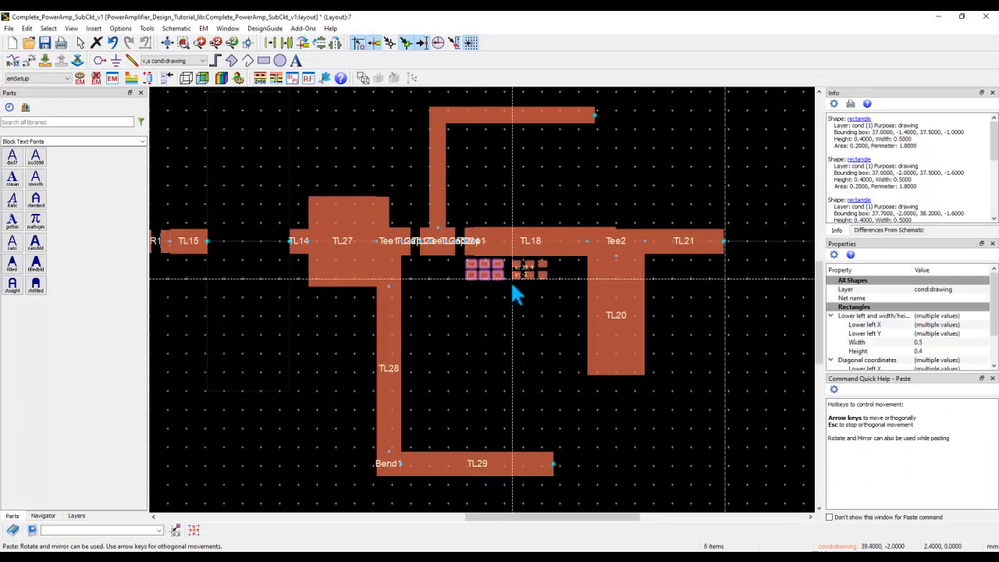
{"action": "left_click", "coordinate": [509, 280]}
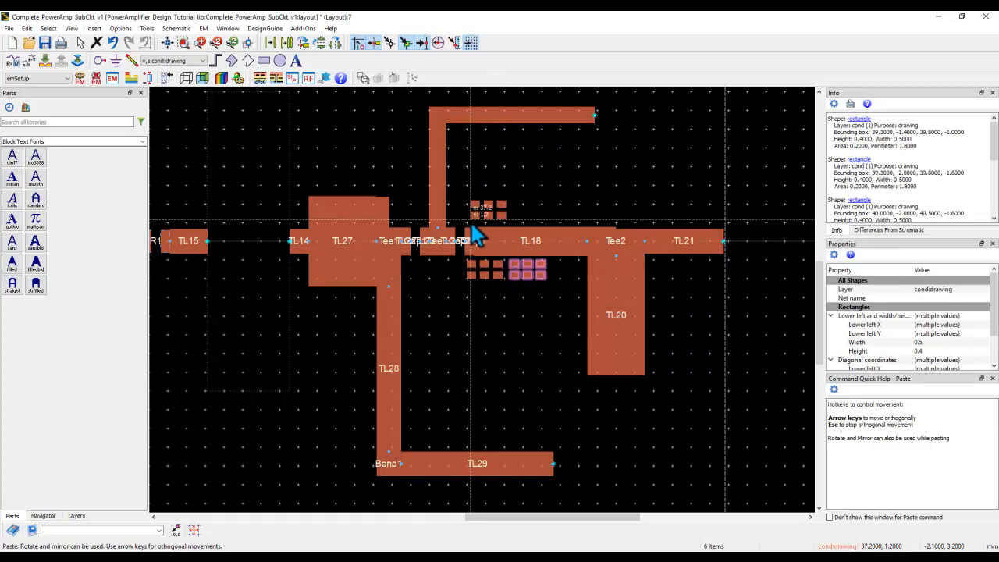
Paste three six-pad blocks in a row above TL18 and a fourth one above the junction of Tee2 and TL21
{"action": "left_click", "coordinate": [467, 221]}
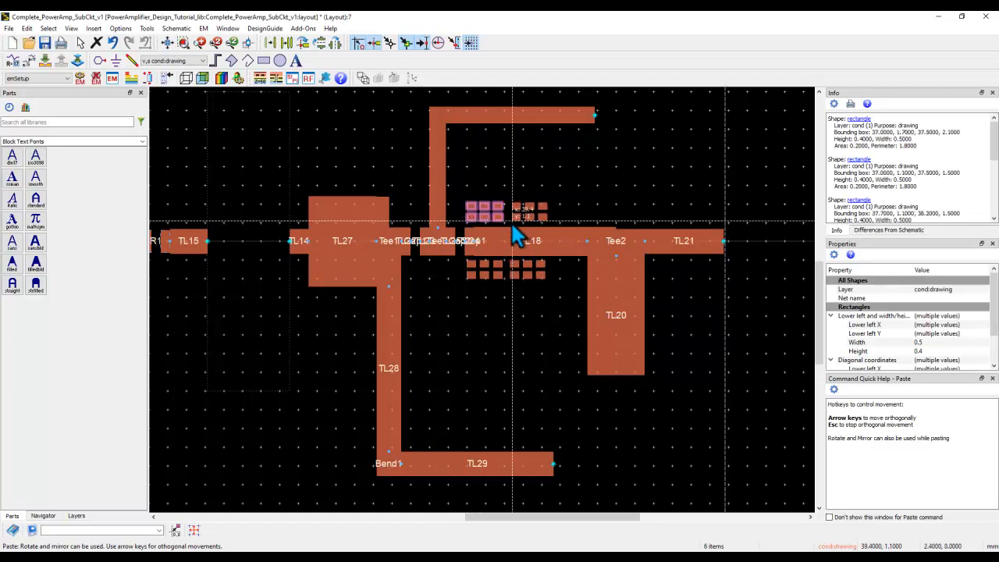
{"action": "left_click", "coordinate": [512, 221]}
{"action": "left_click", "coordinate": [557, 220]}
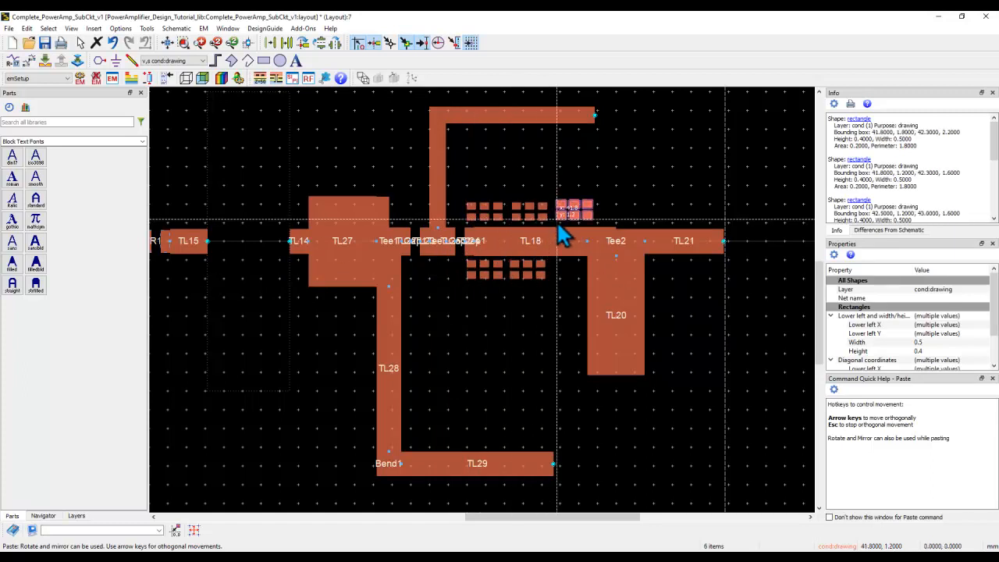
{"action": "left_click", "coordinate": [631, 225]}
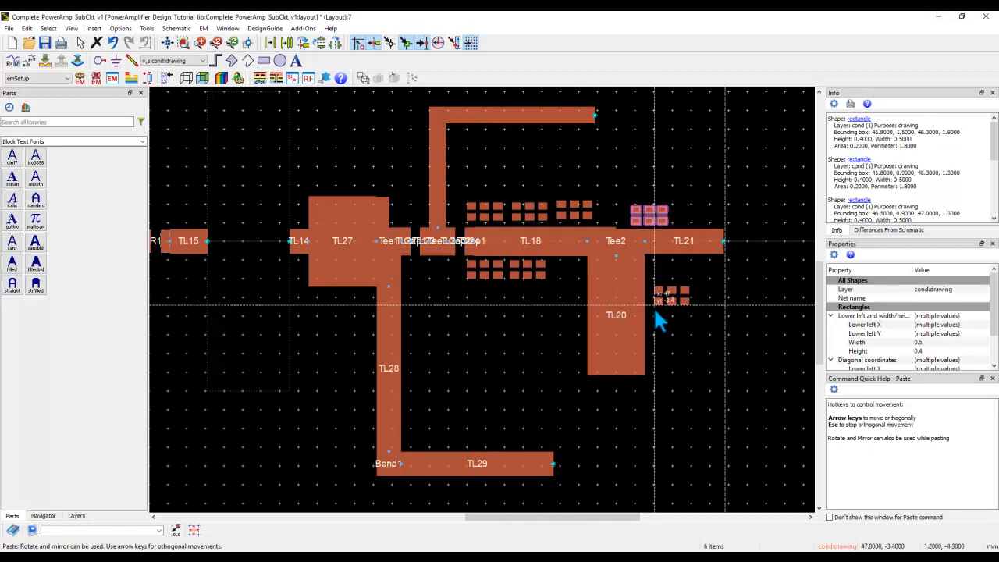
Rotate the six-pad block by 90 degrees and paste two of them end to end along the edge of stub TL20 beneath TL21
{"action": "key", "text": "ctrl+r"}
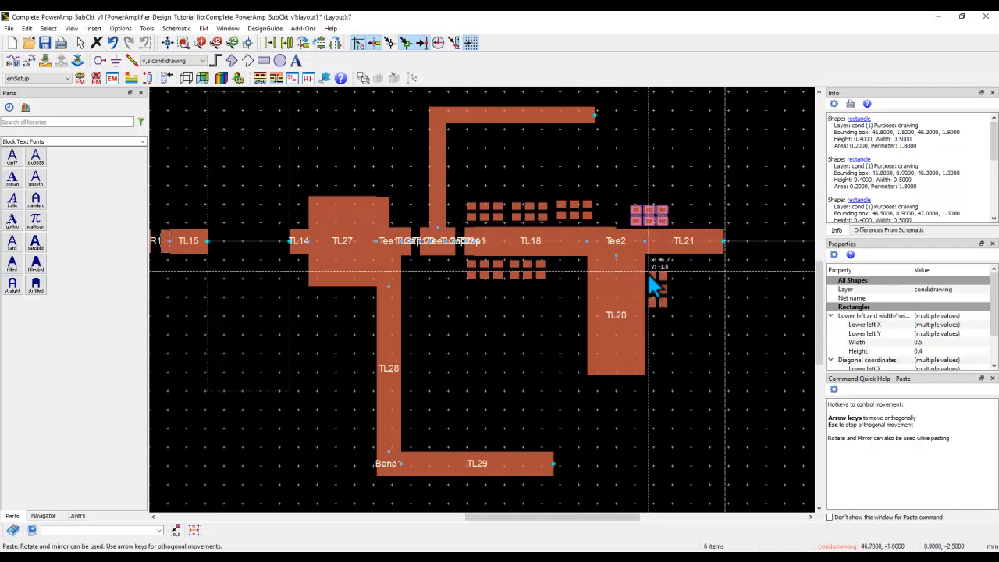
{"action": "left_click", "coordinate": [648, 272]}
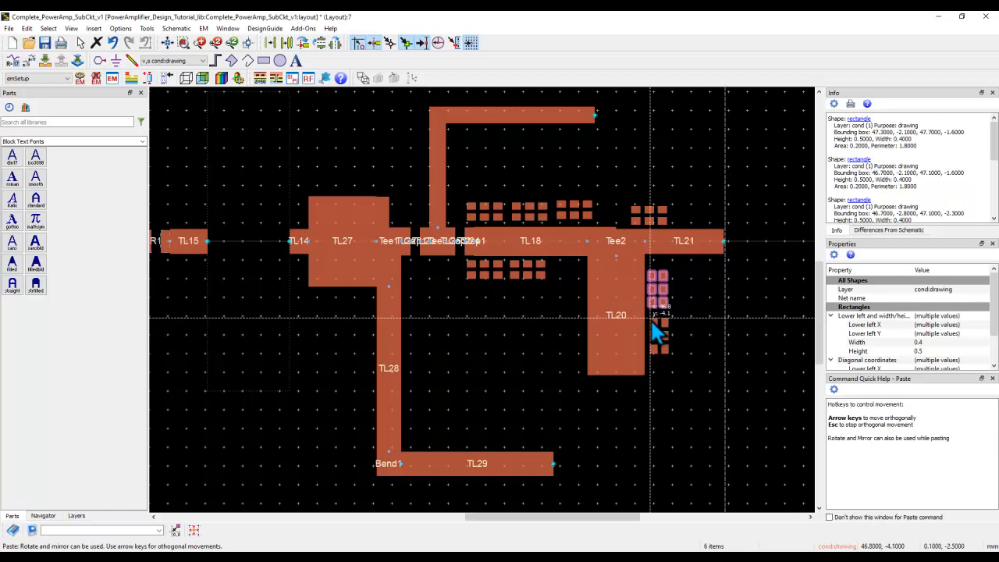
{"action": "scroll", "coordinate": [651, 317], "scroll_direction": "up", "scroll_amount": 3}
{"action": "left_click", "coordinate": [498, 294]}
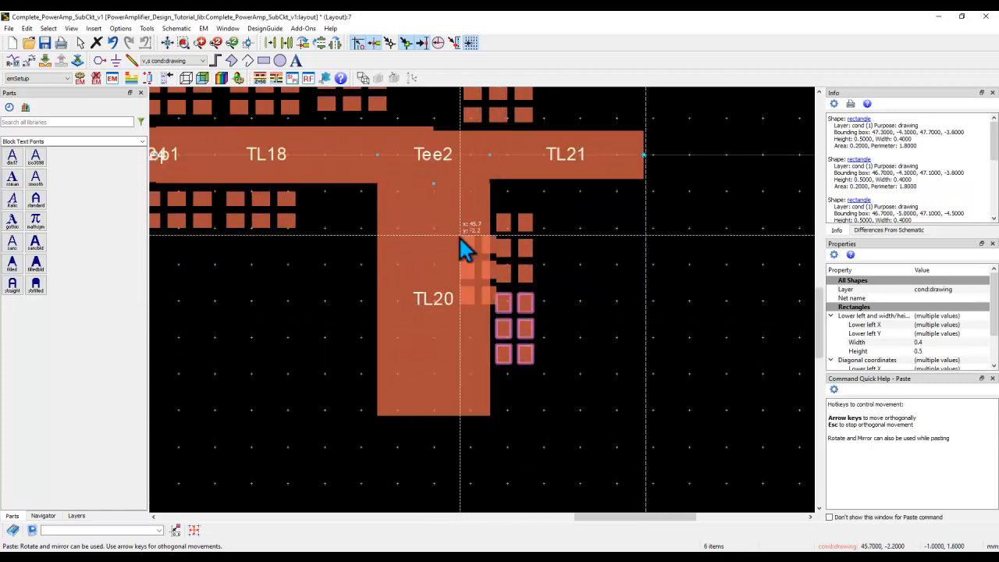
Rotate the pad block back to three columns by two rows and paste two of them side by side below TL20's open end
{"action": "key", "text": "ctrl+r"}
{"action": "key", "text": "ctrl+r"}
{"action": "key", "text": "ctrl+r"}
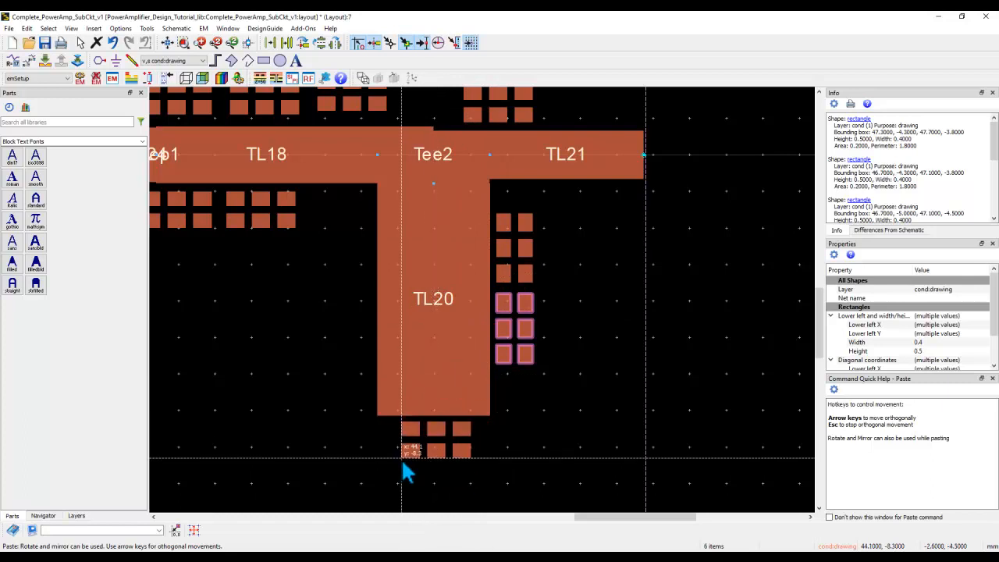
{"action": "left_click", "coordinate": [380, 458]}
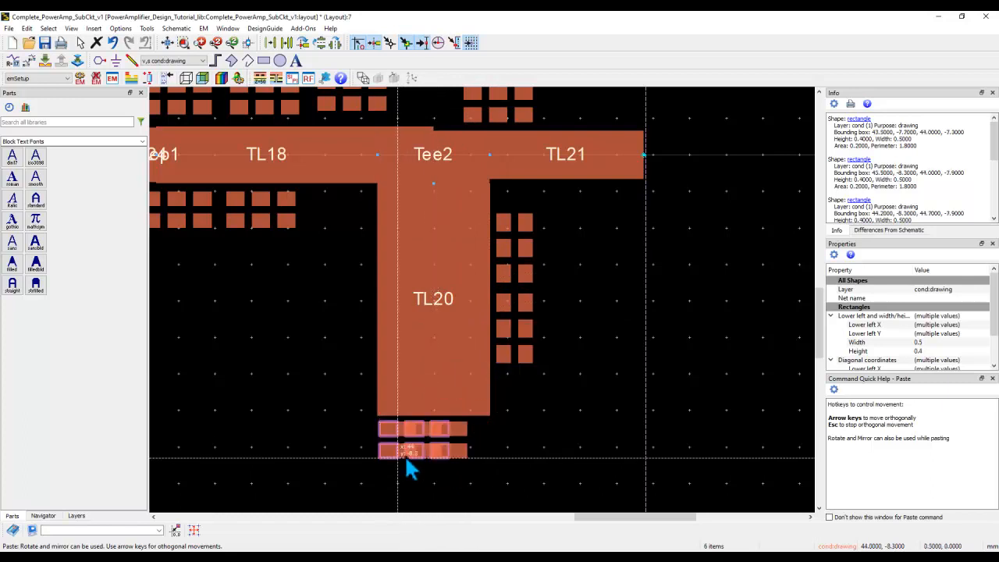
{"action": "left_click", "coordinate": [458, 458]}
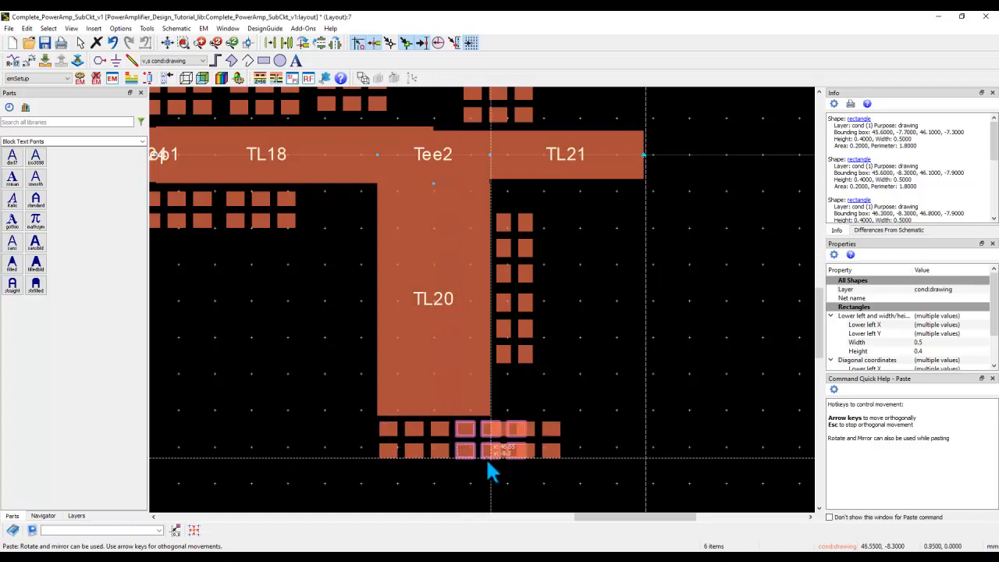
Delete the two pad columns that overhang TL20's open end, leaving four columns below the stub
{"action": "left_click", "coordinate": [547, 471]}
{"action": "left_click_drag", "start_coordinate": [550, 477], "coordinate": [491, 427]}
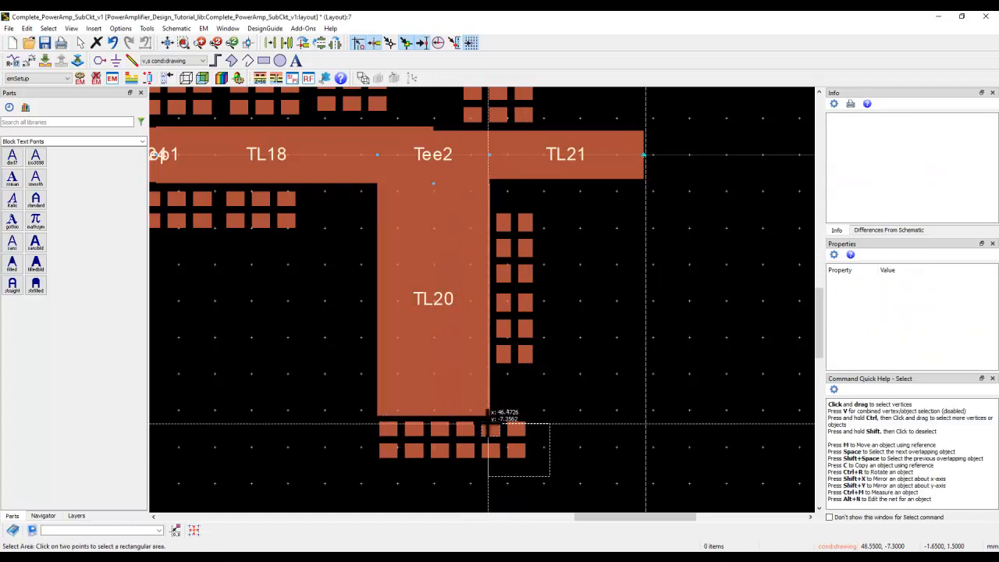
{"action": "left_click", "coordinate": [491, 428]}
{"action": "key", "text": "Delete"}
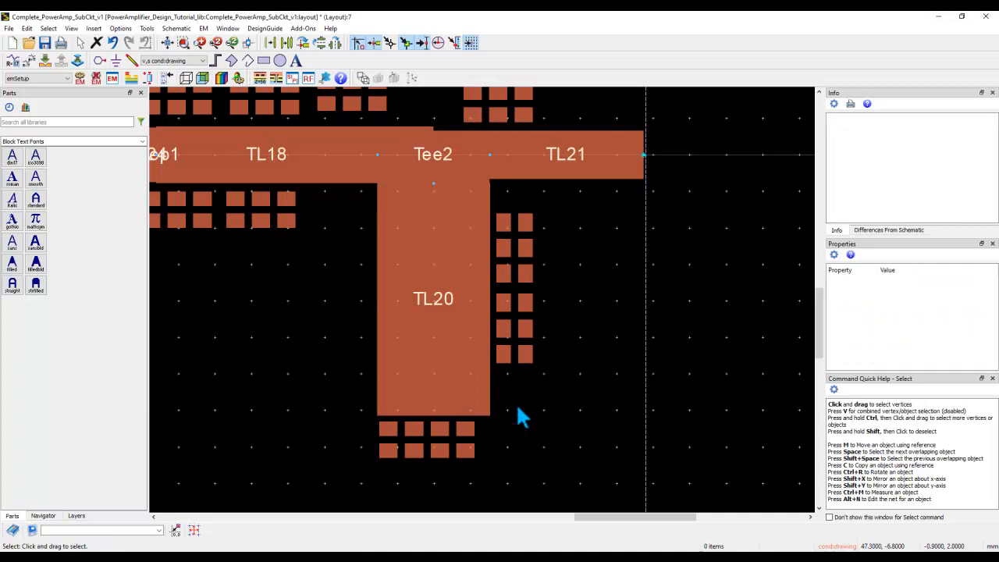
Compare the full layout with the demonstration board photo on page 8 of cgh40010.pdf, examining the bias lines and capacitor area
{"action": "left_click", "coordinate": [168, 44]}
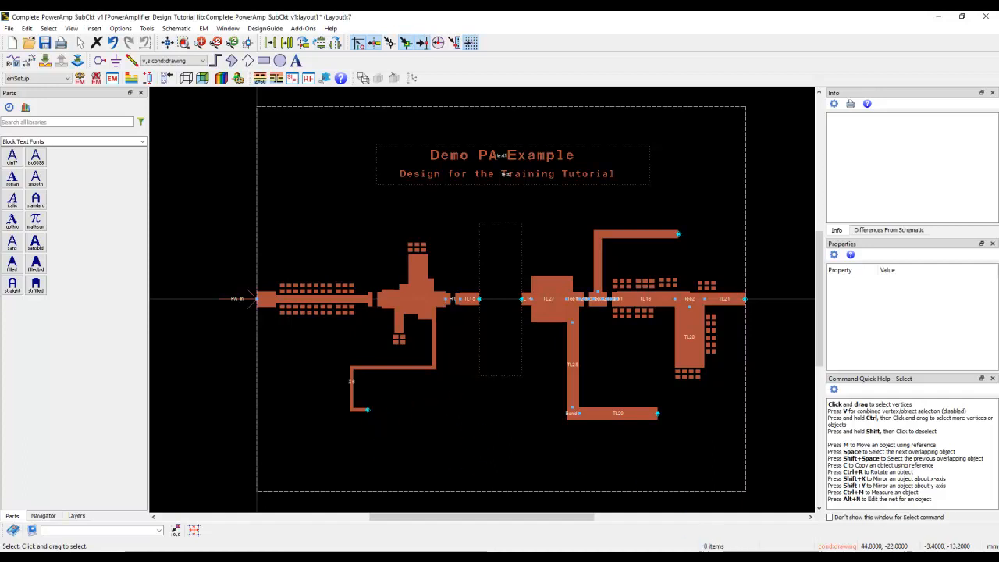
{"action": "key", "text": "alt+Tab"}
{"action": "scroll", "coordinate": [513, 245], "scroll_direction": "down", "scroll_amount": 1}
{"action": "scroll", "coordinate": [513, 245], "scroll_direction": "up", "scroll_amount": 4}
{"action": "scroll", "coordinate": [513, 245], "scroll_direction": "up", "scroll_amount": 3}
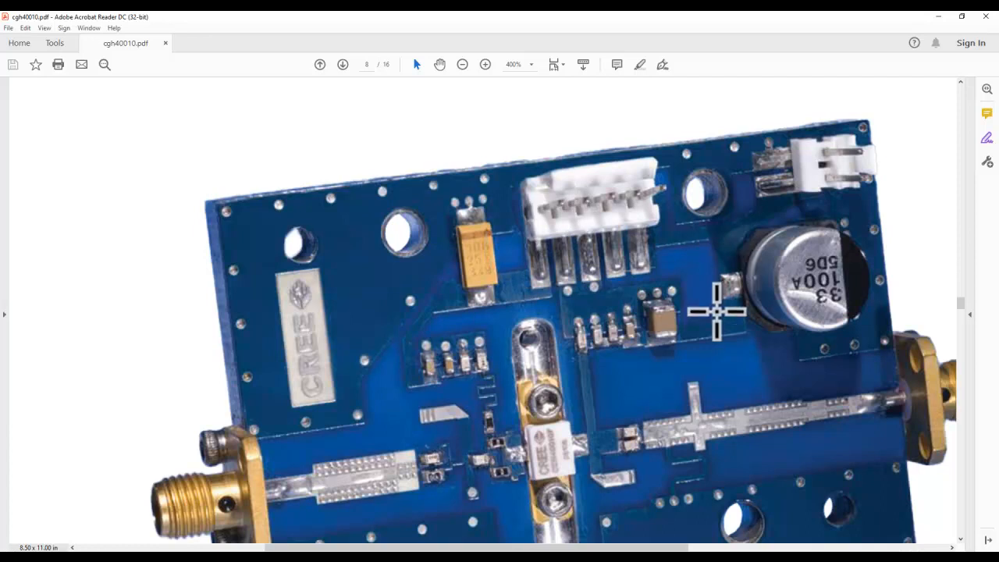
{"action": "left_click", "coordinate": [938, 17]}
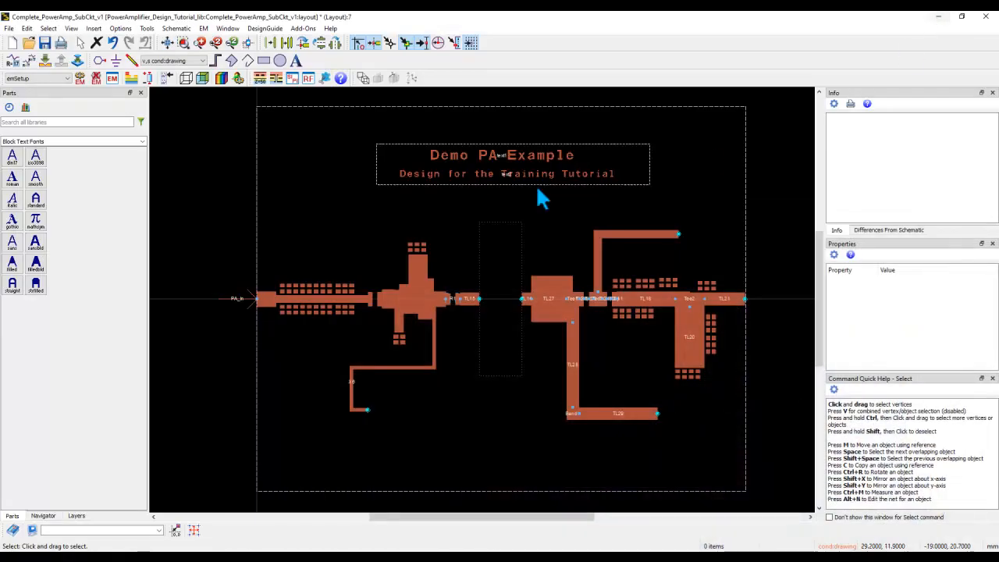
Inside the IP_Match_Microstrip_v1 instance, move pin P3 about 8.8 mm horizontally away from TL30 and delete the trace left between them
{"action": "left_click", "coordinate": [406, 316]}
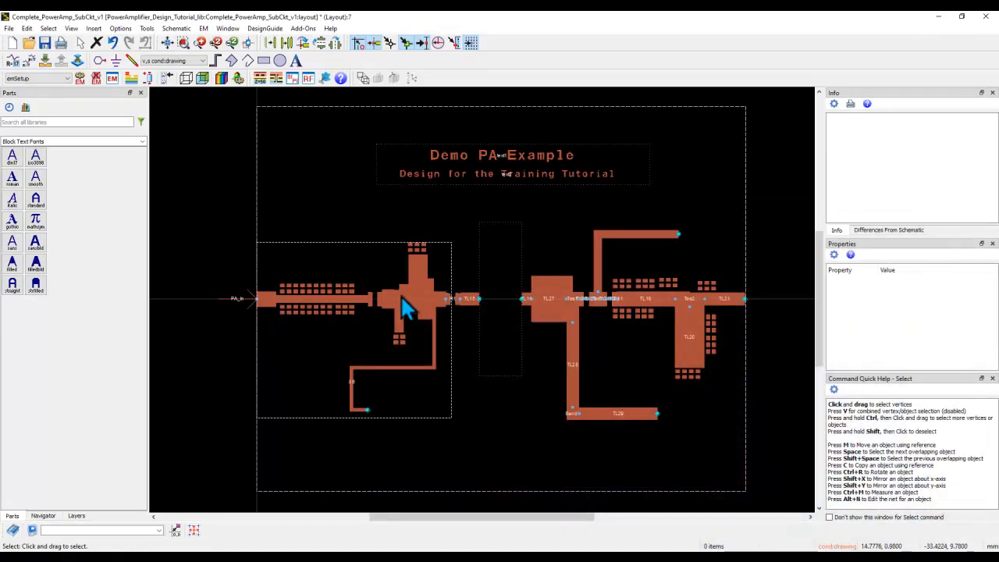
{"action": "left_click", "coordinate": [49, 65]}
{"action": "scroll", "coordinate": [482, 335], "scroll_direction": "down", "scroll_amount": 3}
{"action": "scroll", "coordinate": [488, 331], "scroll_direction": "up", "scroll_amount": 2}
{"action": "key", "text": "m"}
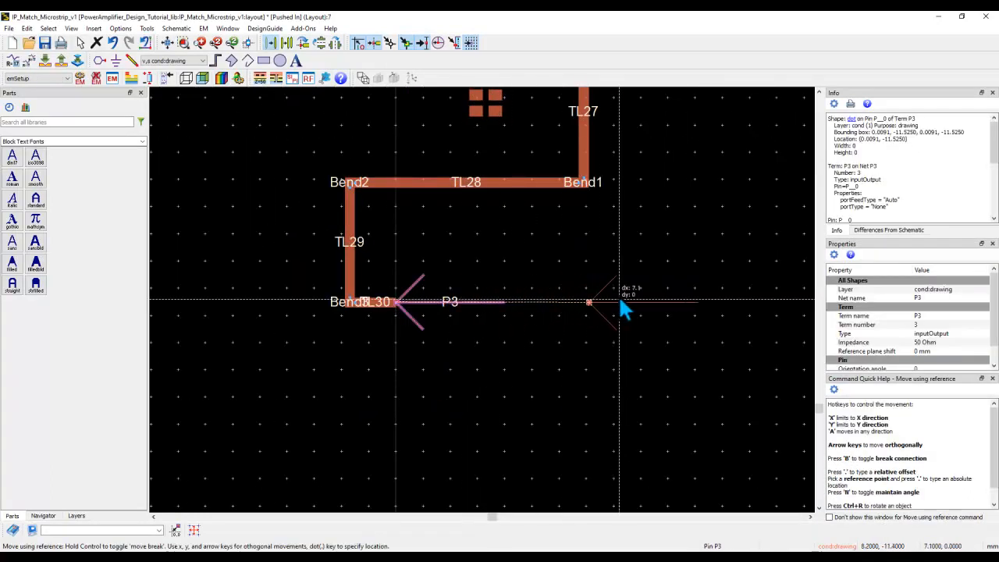
{"action": "left_click", "coordinate": [667, 297]}
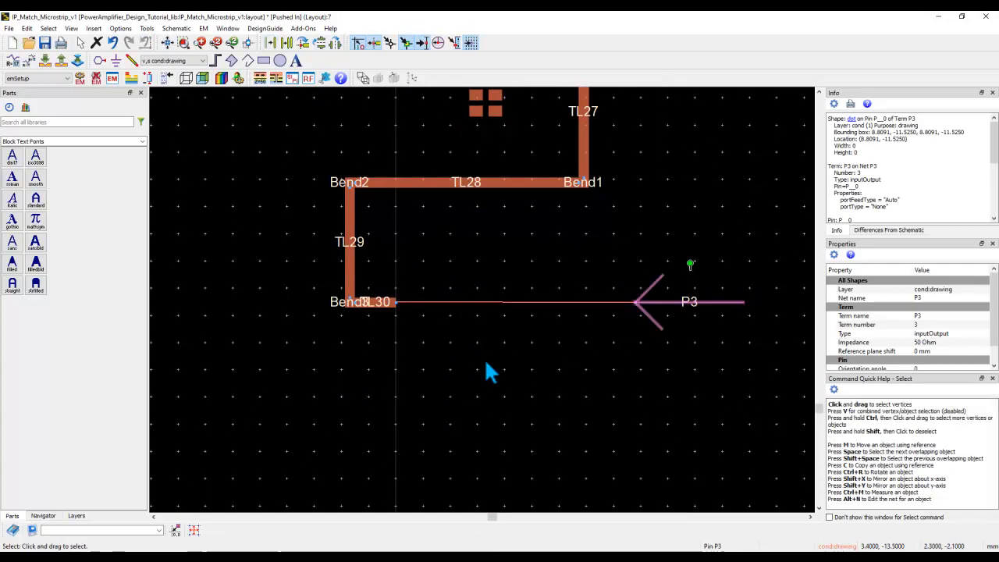
{"action": "left_click", "coordinate": [468, 303]}
{"action": "key", "text": "Delete"}
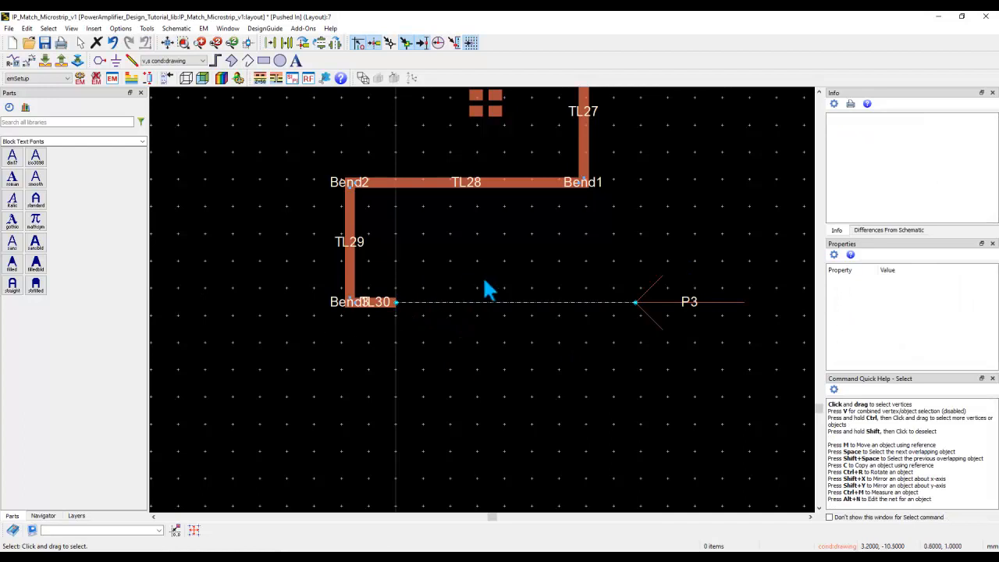
Place a microstrip line (MLIN) 0.625 mm wide and 2.5 mm long at the open end of TL30
{"action": "left_click", "coordinate": [42, 516]}
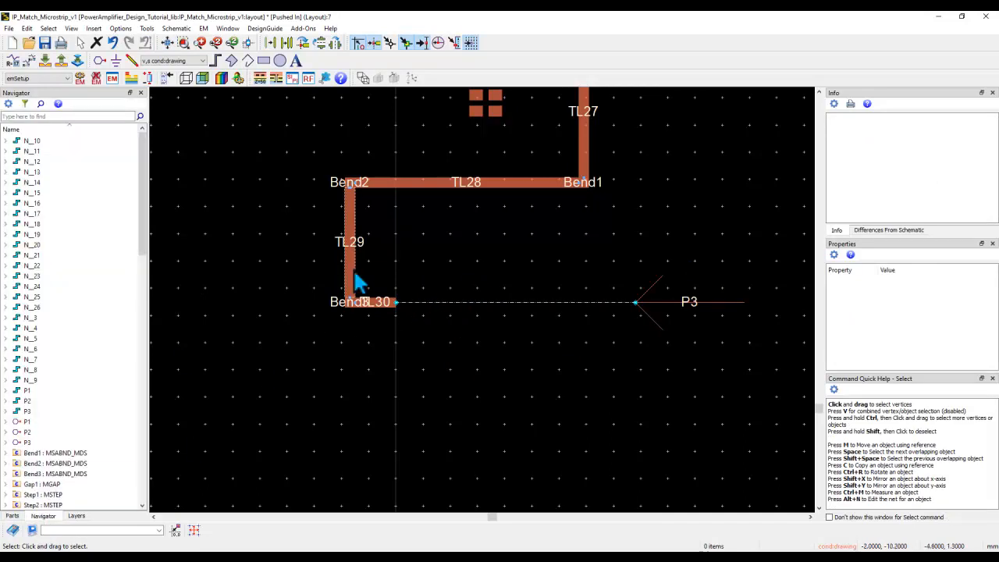
{"action": "scroll", "coordinate": [475, 121], "scroll_direction": "down", "scroll_amount": 3}
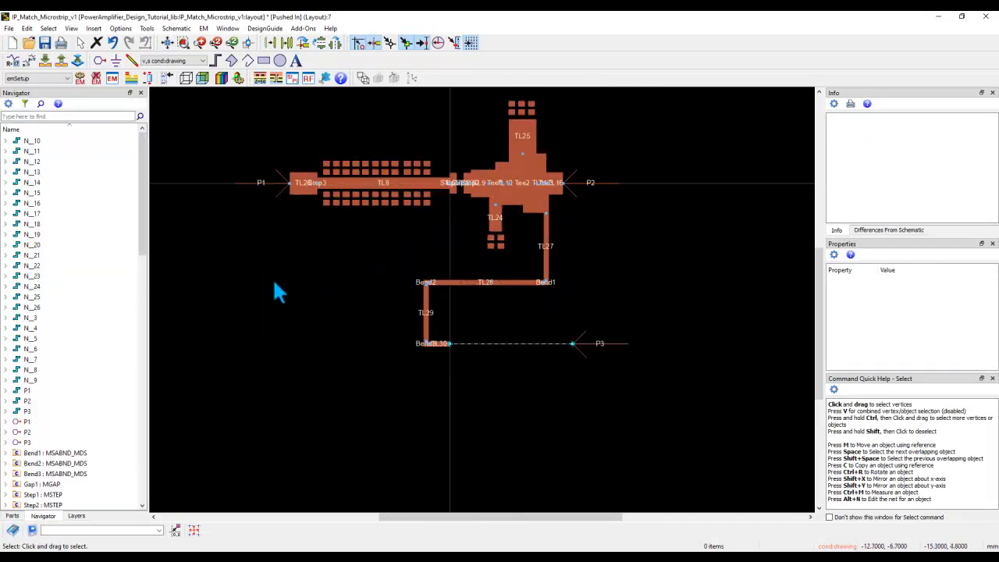
{"action": "left_click", "coordinate": [12, 516]}
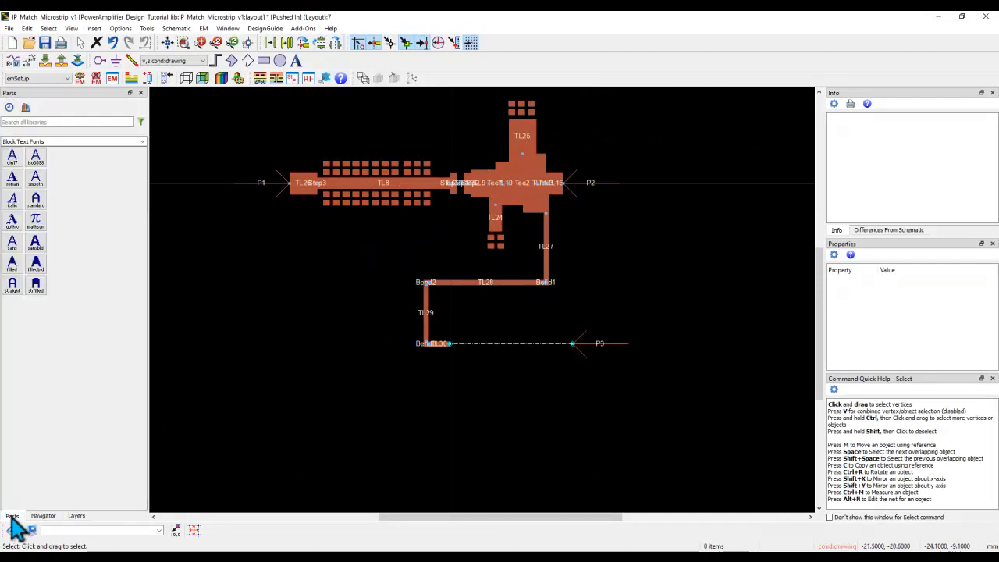
{"action": "left_click", "coordinate": [142, 141]}
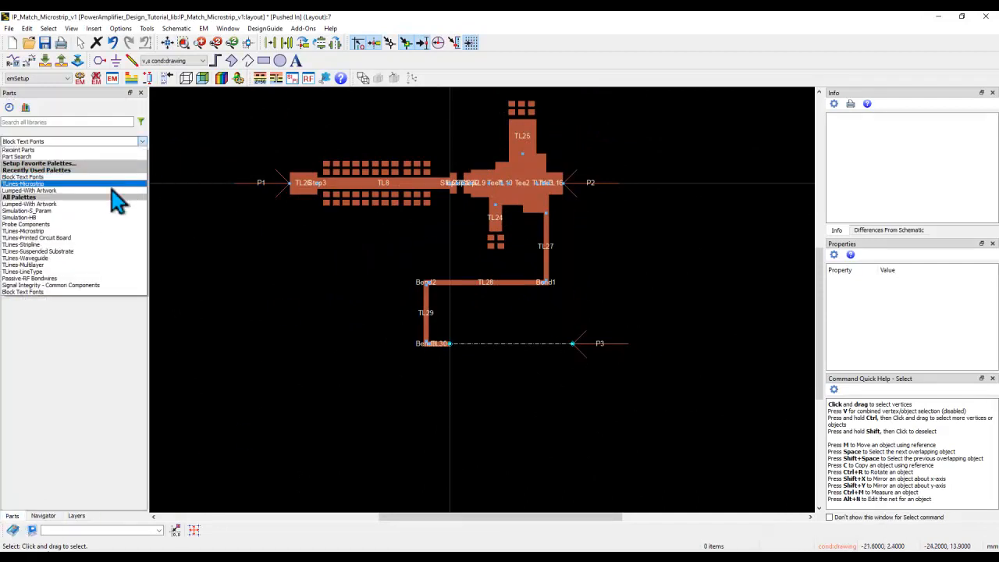
{"action": "left_click", "coordinate": [55, 231]}
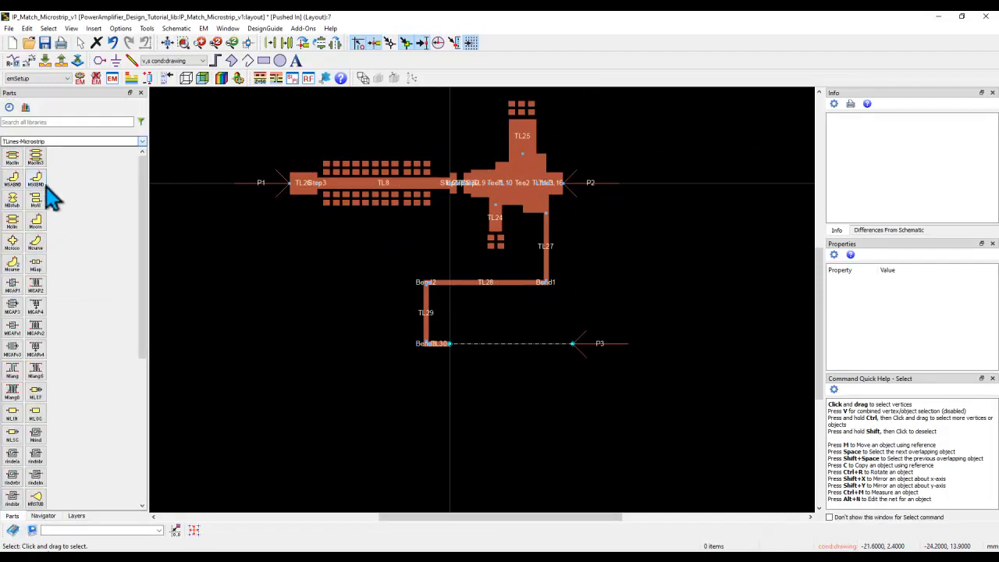
{"action": "left_click", "coordinate": [12, 414]}
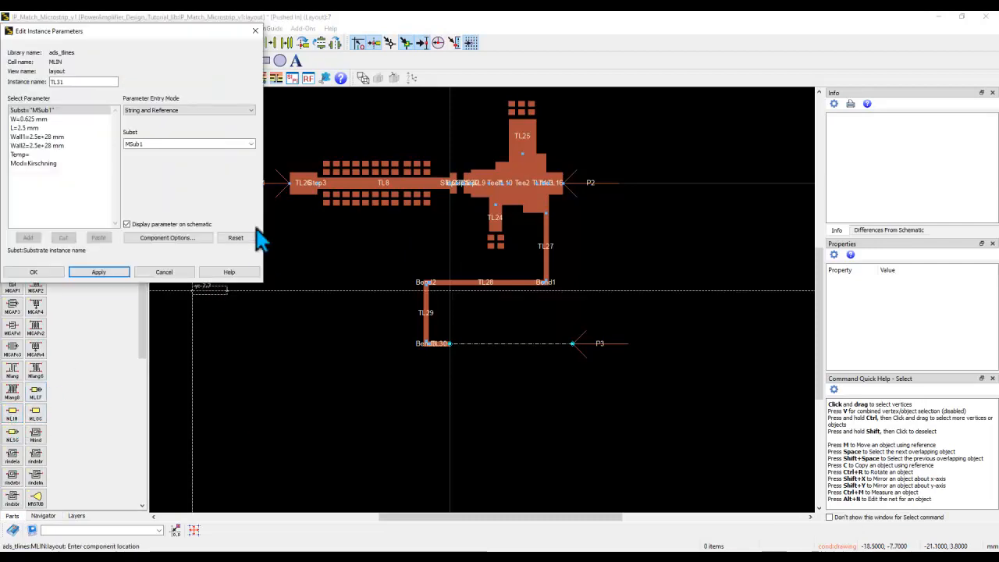
{"action": "left_click", "coordinate": [41, 119]}
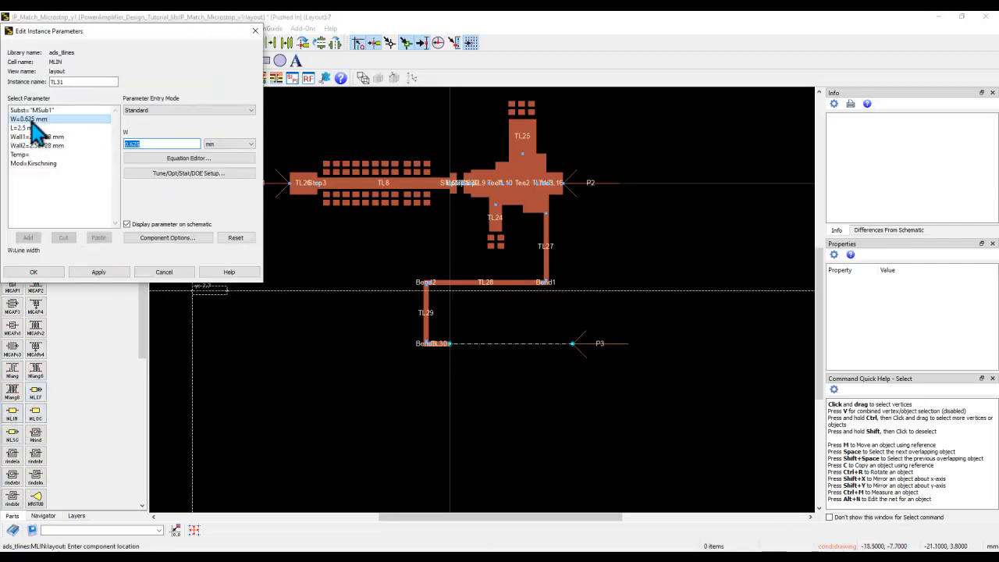
{"action": "left_click", "coordinate": [28, 128]}
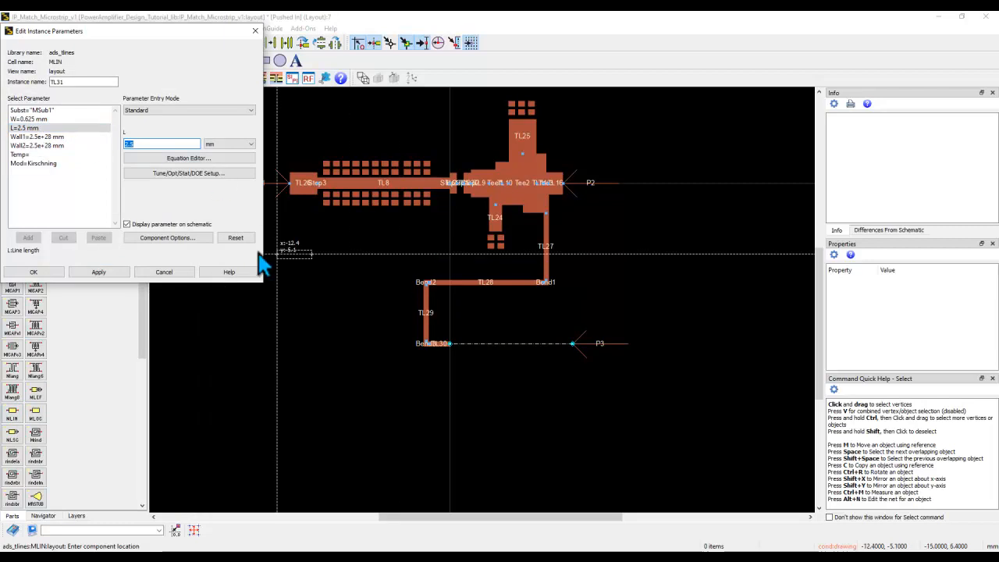
{"action": "scroll", "coordinate": [464, 347], "scroll_direction": "up", "scroll_amount": 2}
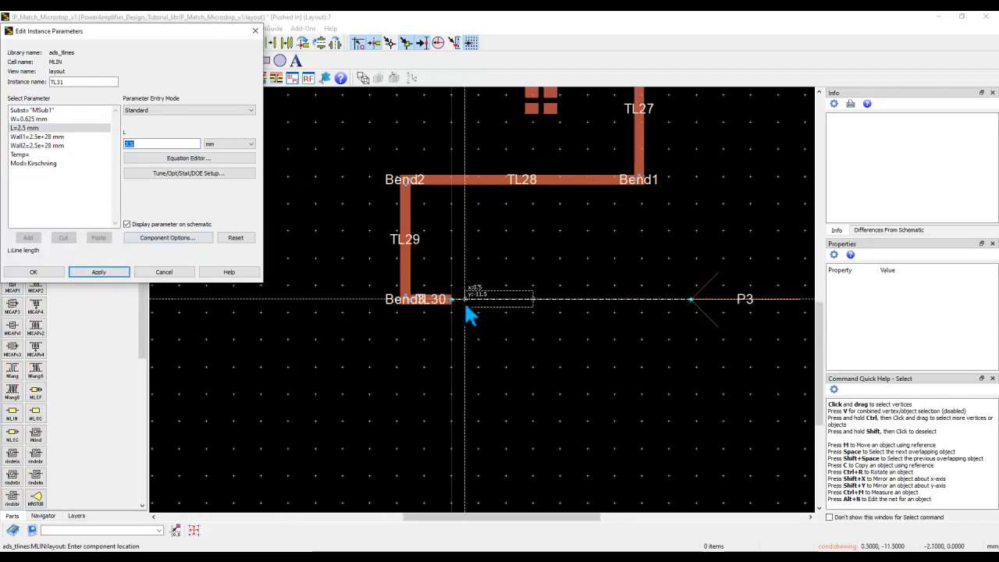
{"action": "left_click", "coordinate": [450, 300]}
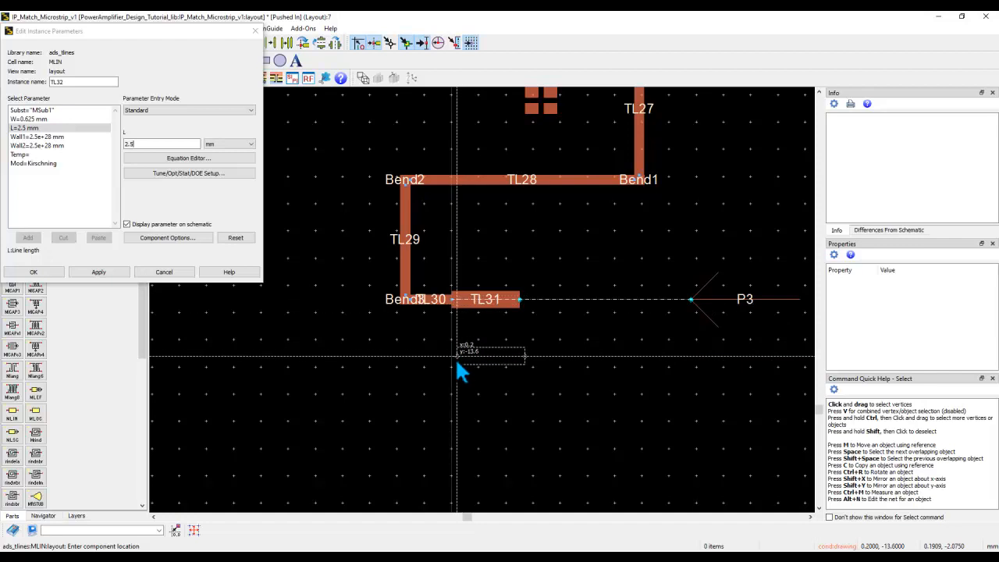
Place a 2 mm wide, 2 mm long microstrip line at TL31's open end and move pin P3 to its free end
{"action": "left_click", "coordinate": [35, 119]}
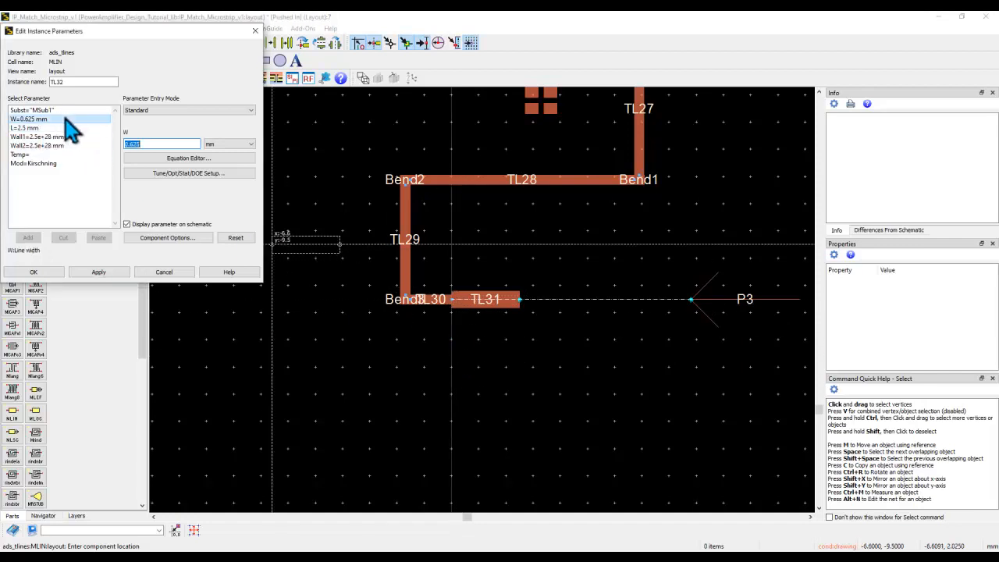
{"action": "type", "text": "2"}
{"action": "left_click", "coordinate": [23, 128]}
{"action": "type", "text": "2"}
{"action": "left_click", "coordinate": [98, 272]}
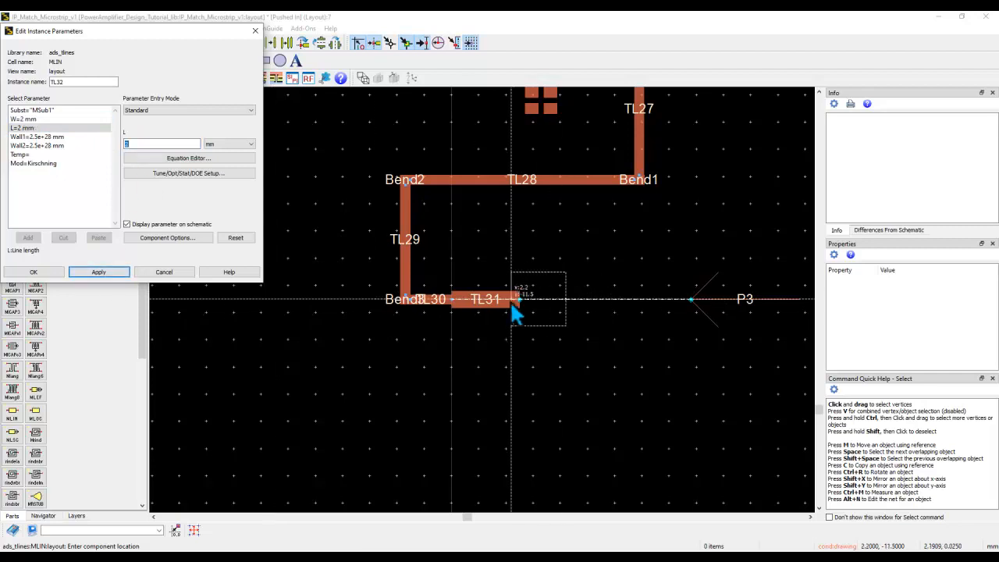
{"action": "left_click", "coordinate": [518, 300]}
{"action": "key", "text": "Escape"}
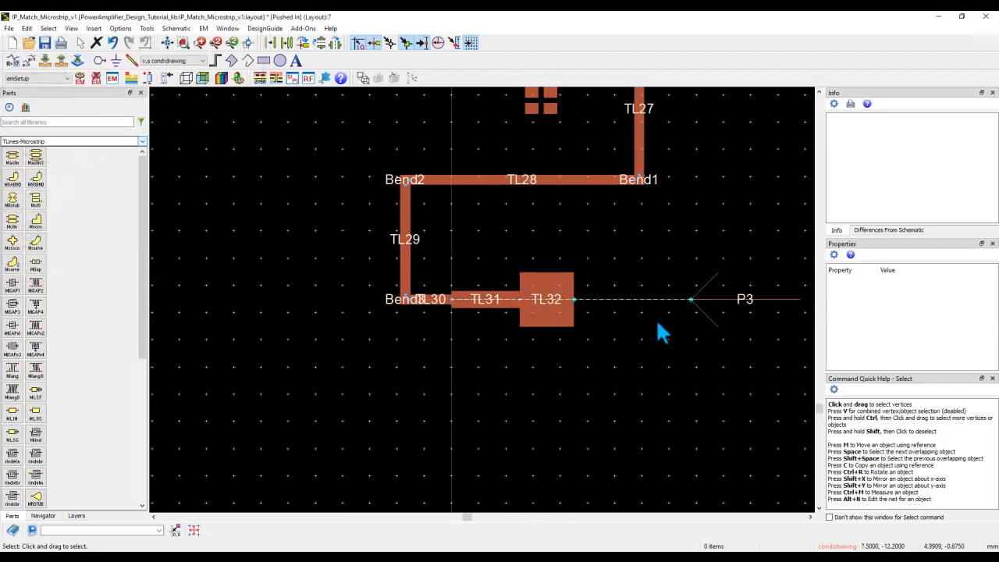
{"action": "left_click_drag", "start_coordinate": [690, 300], "coordinate": [576, 303]}
{"action": "left_click", "coordinate": [582, 381]}
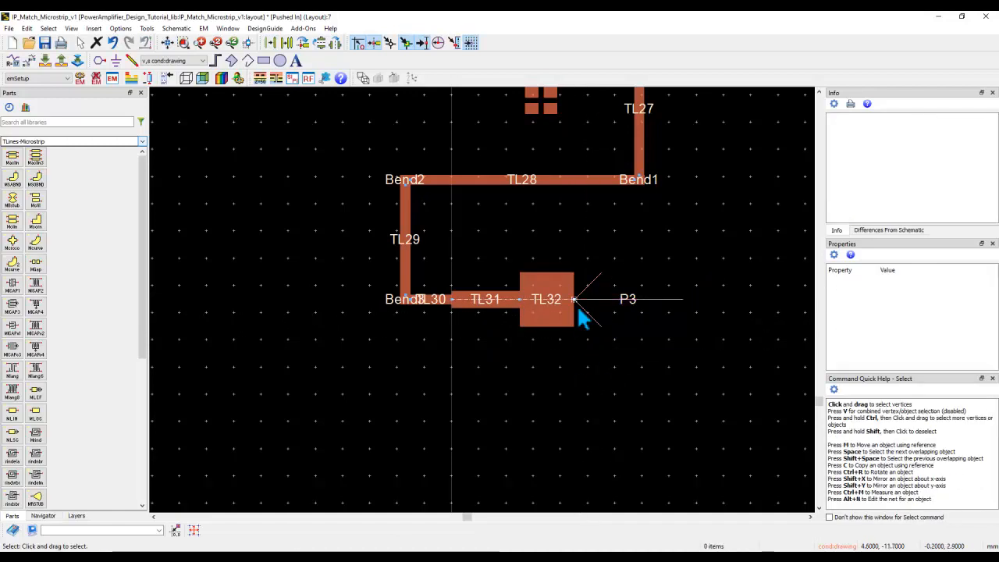
{"action": "left_click", "coordinate": [176, 28]}
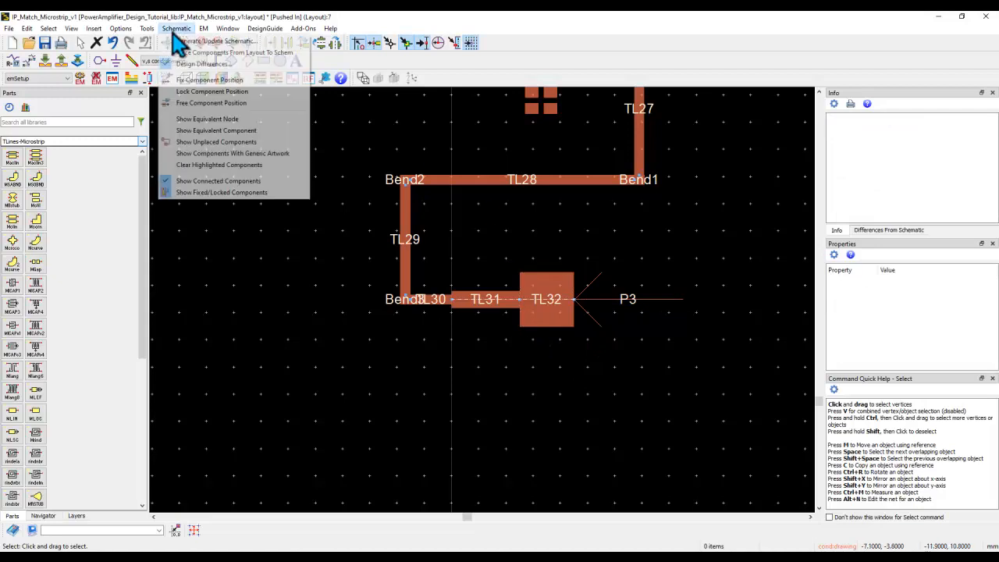
{"action": "left_click", "coordinate": [187, 45]}
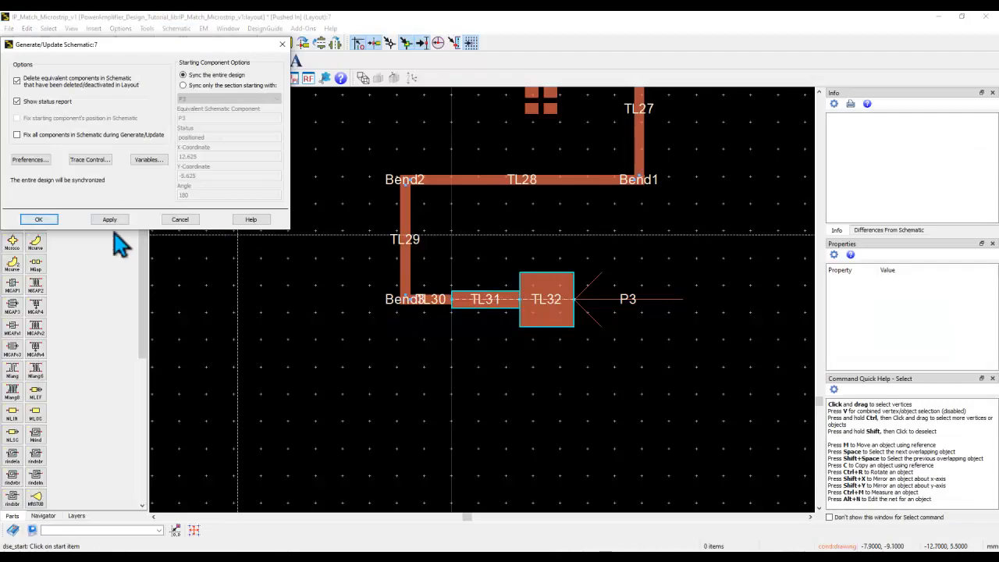
{"action": "left_click", "coordinate": [168, 220]}
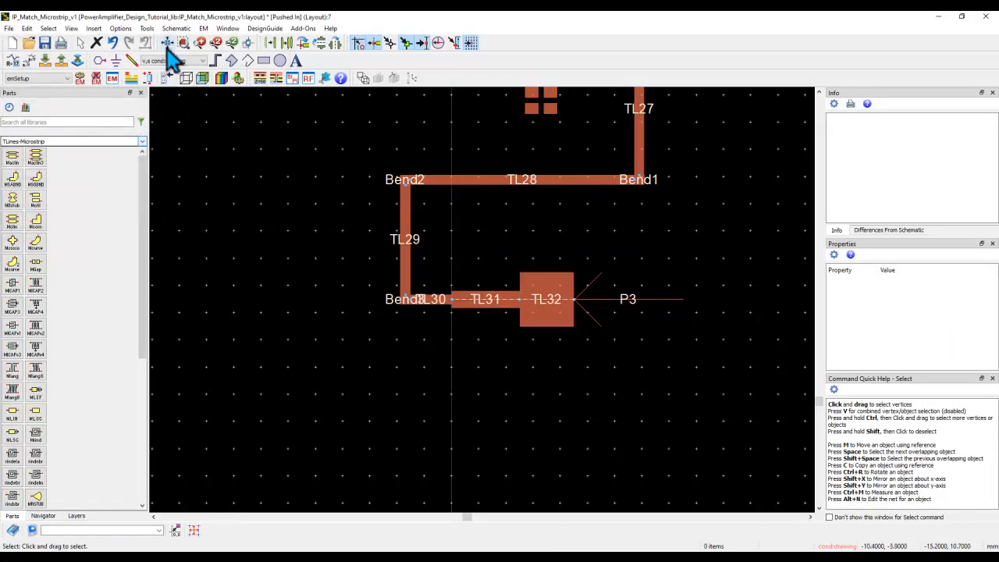
Copy TL31 and TL32 from the IP_Match_Microstrip_v1 instance to the open end of TL29 in the Complete_PowerAmp_SubCkt_v1 layout
{"action": "left_click", "coordinate": [169, 44]}
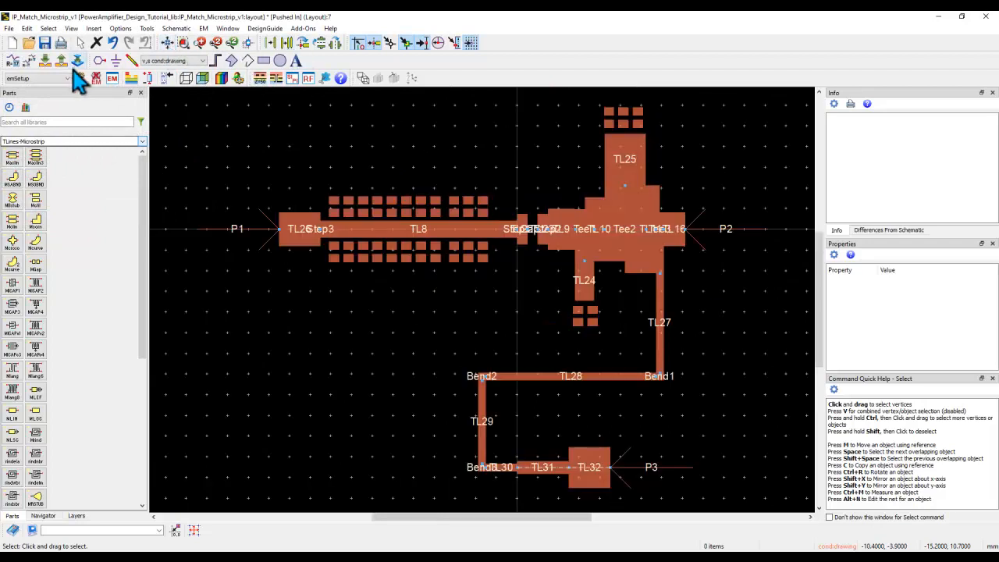
{"action": "left_click", "coordinate": [61, 60]}
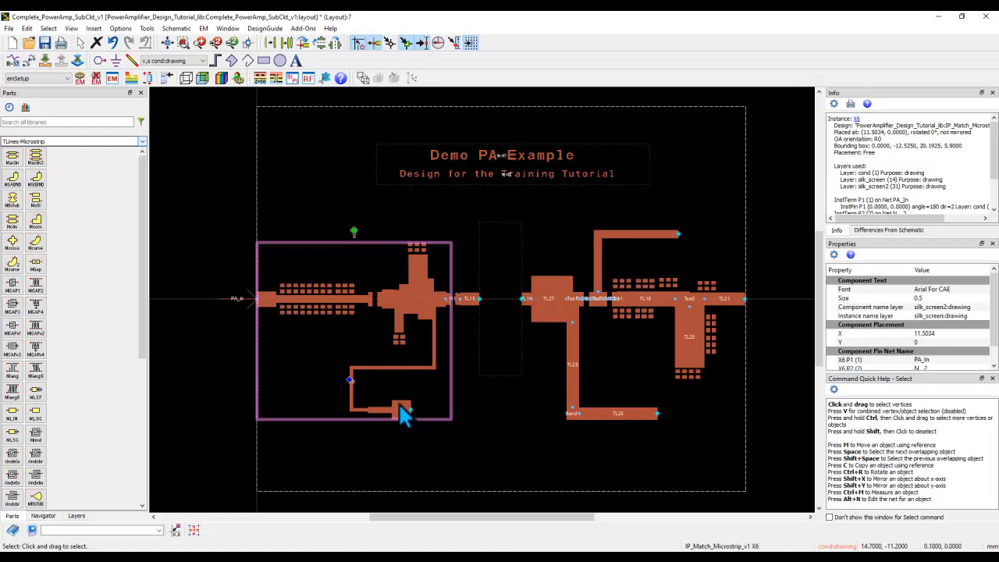
{"action": "left_click", "coordinate": [45, 60]}
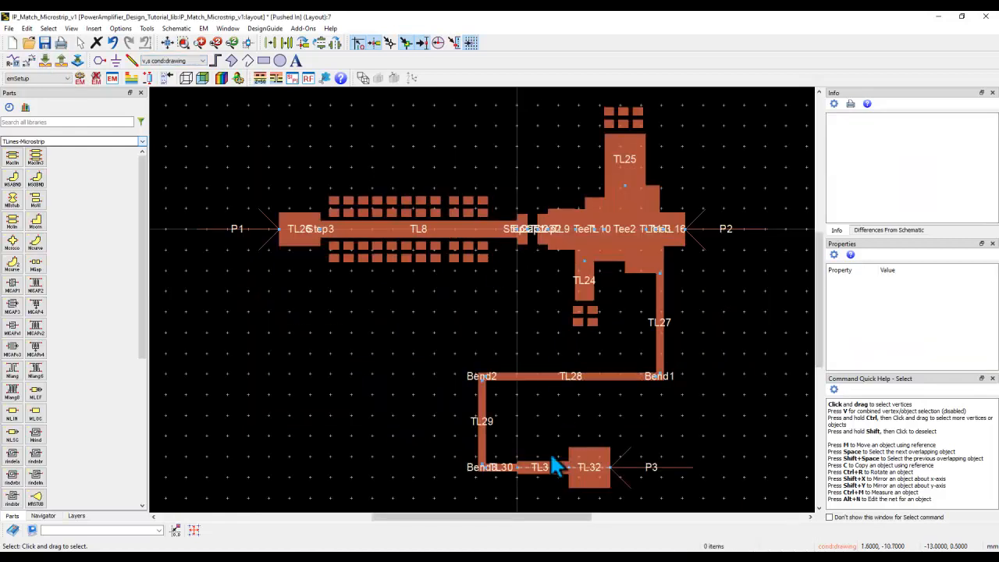
{"action": "left_click", "coordinate": [530, 477]}
{"action": "left_click", "coordinate": [582, 483], "text": "ctrl"}
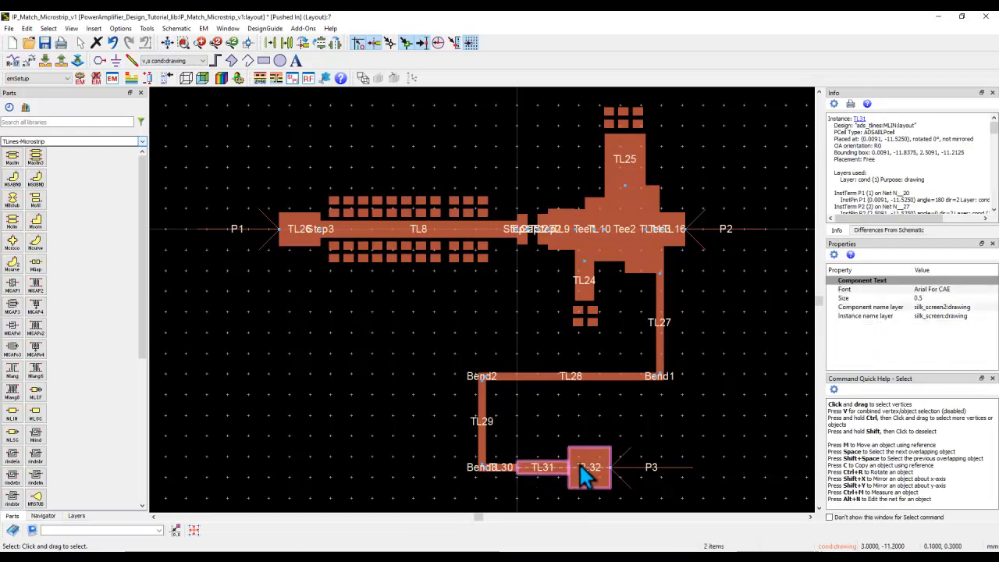
{"action": "left_click", "coordinate": [61, 60]}
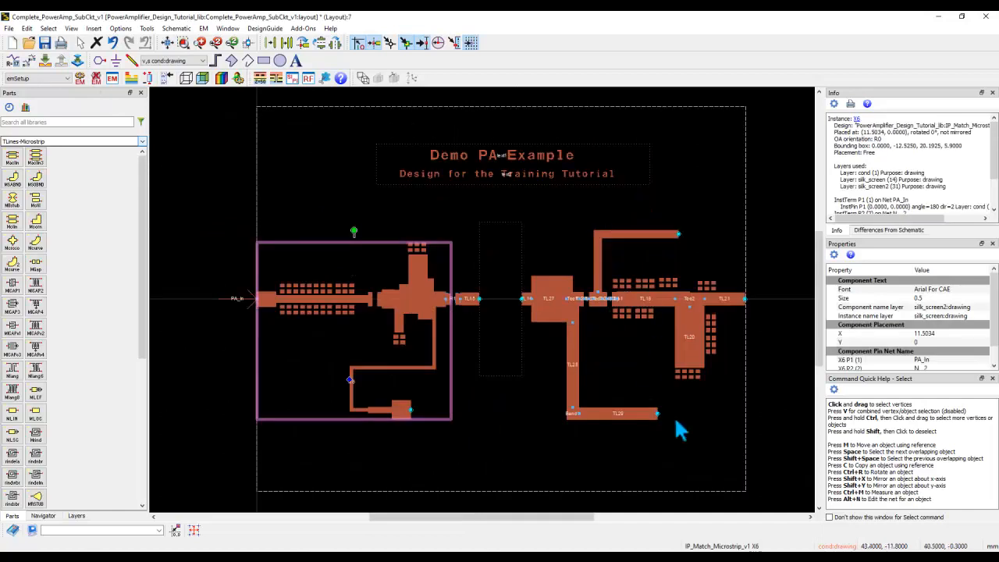
{"action": "key", "text": "ctrl+v"}
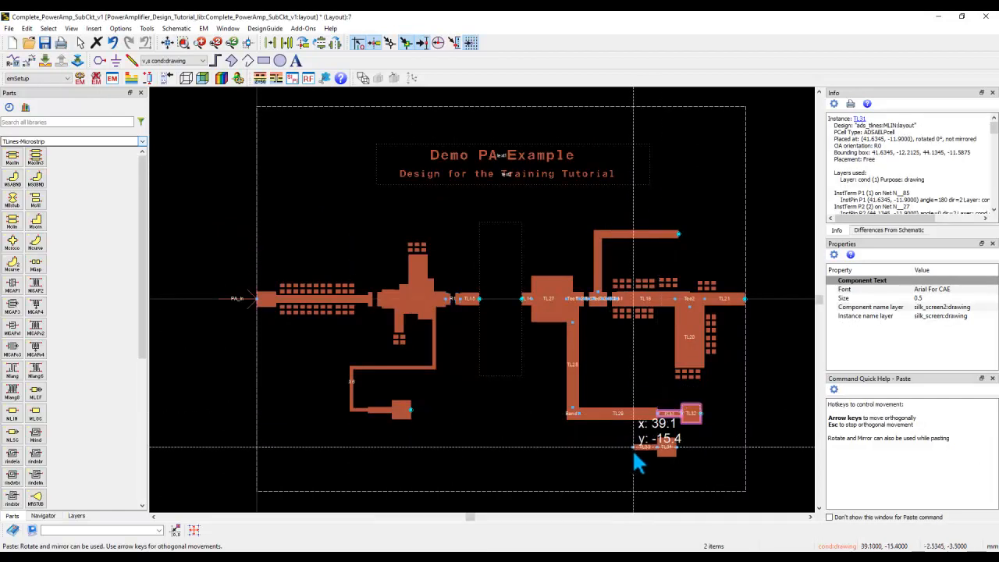
{"action": "key", "text": "Escape"}
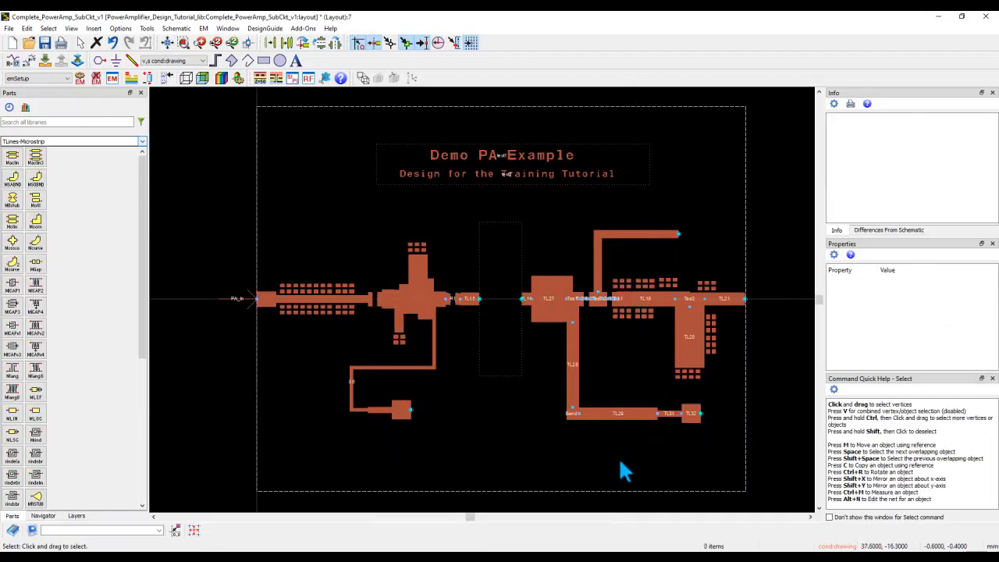
Create a rectangular Ground (gnd!) plane on the cond layer with 0.5 clearance, covering the whole board outline
{"action": "left_click", "coordinate": [94, 28]}
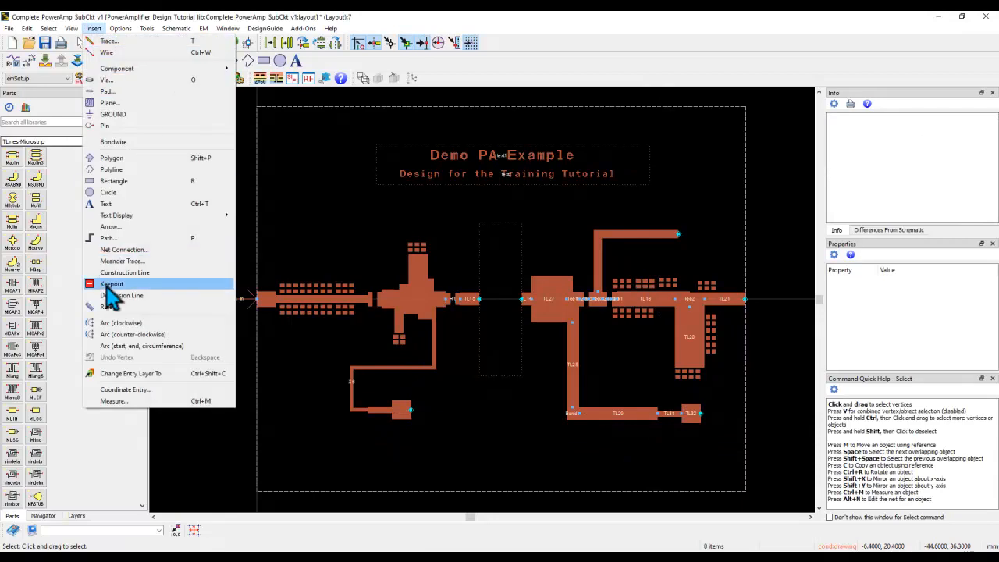
{"action": "left_click", "coordinate": [110, 103]}
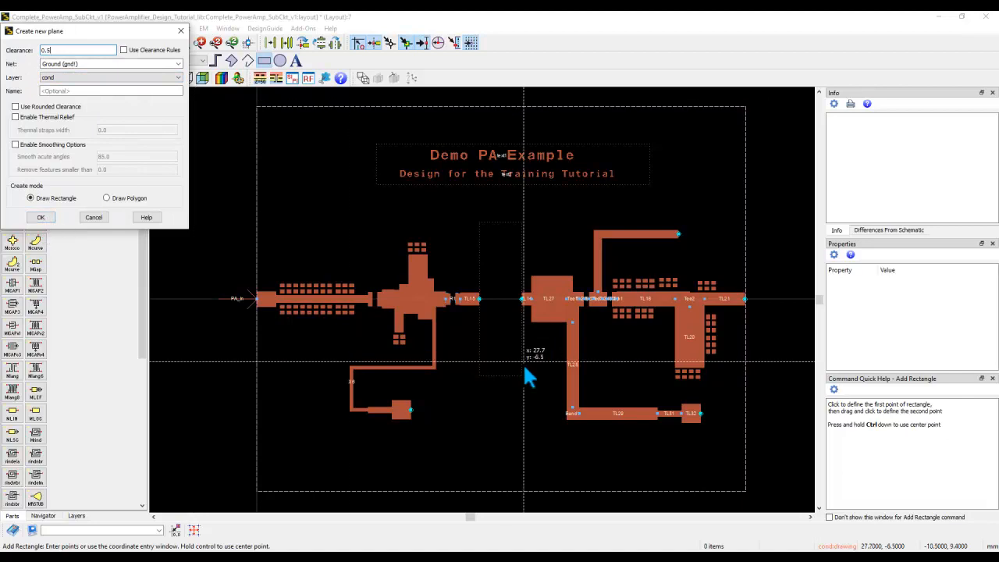
{"action": "left_click", "coordinate": [745, 495]}
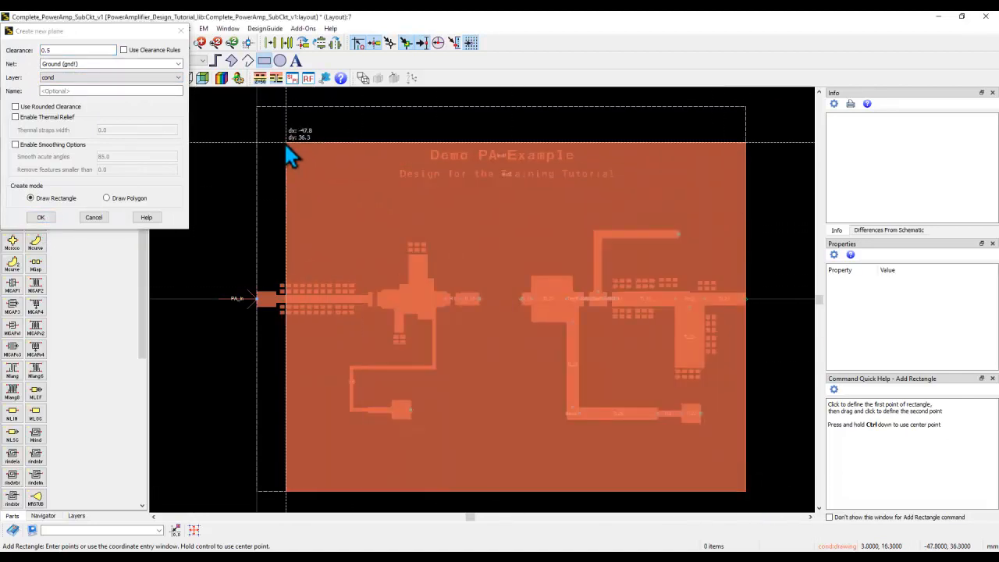
{"action": "left_click", "coordinate": [258, 109]}
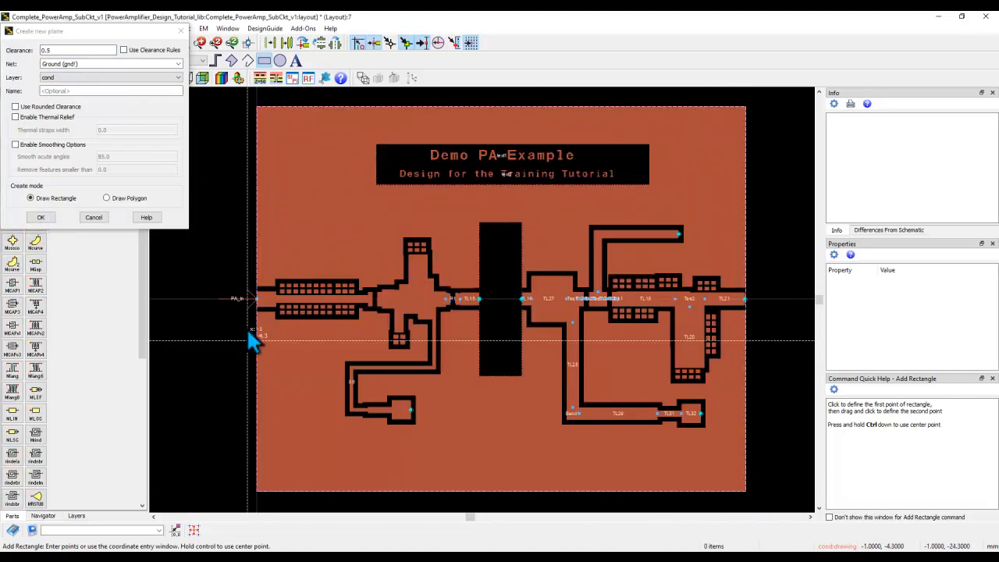
{"action": "key", "text": "Escape"}
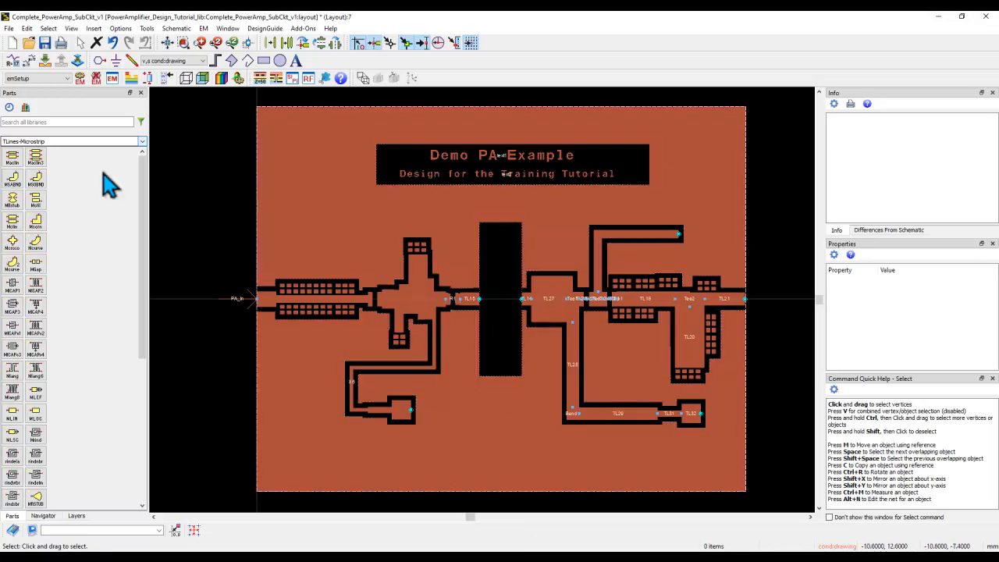
Check the via's layer in the substrate1 stackup and draw a circle of about 0.8 mm radius on the hole layer beside the board
{"action": "left_click", "coordinate": [77, 516]}
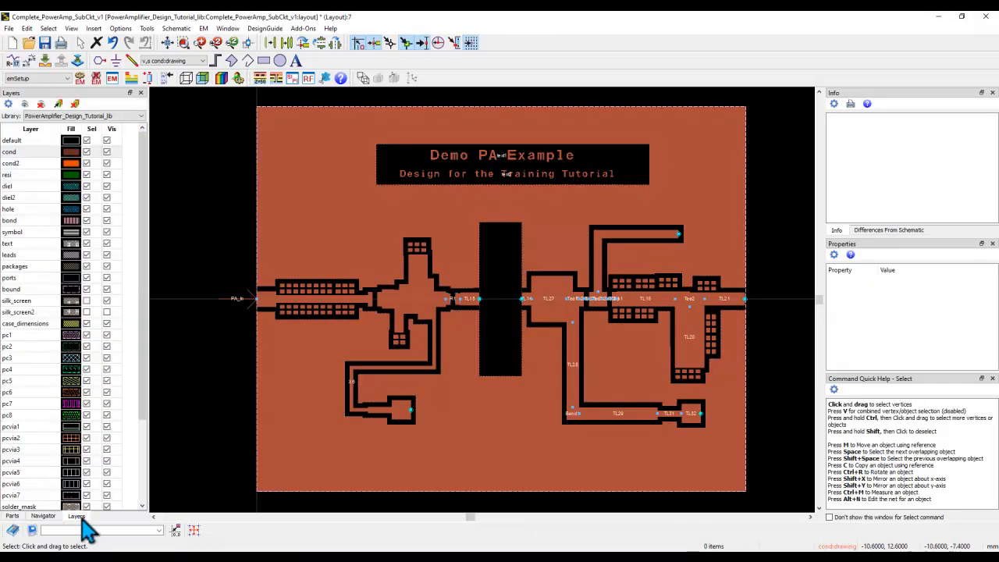
{"action": "left_click", "coordinate": [133, 78]}
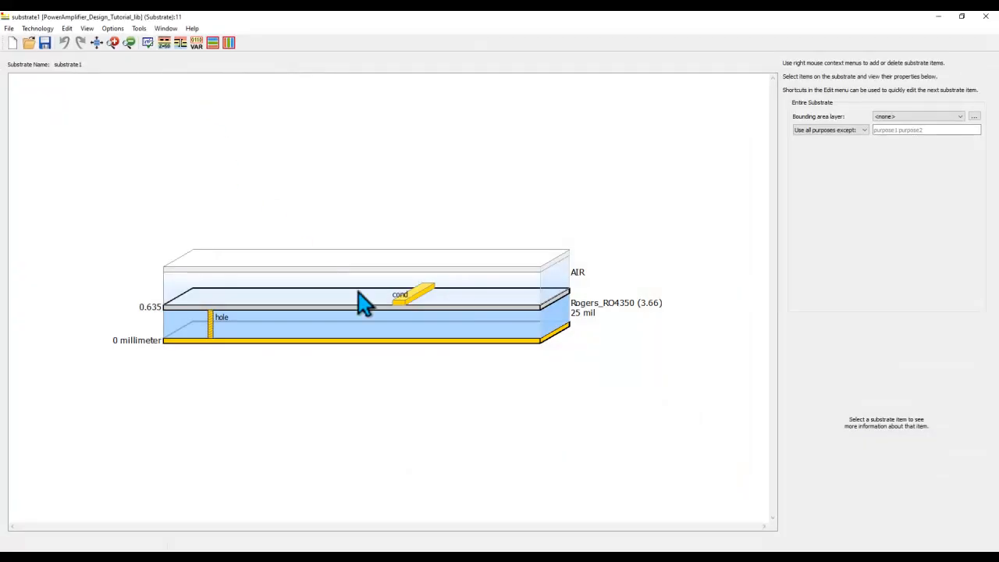
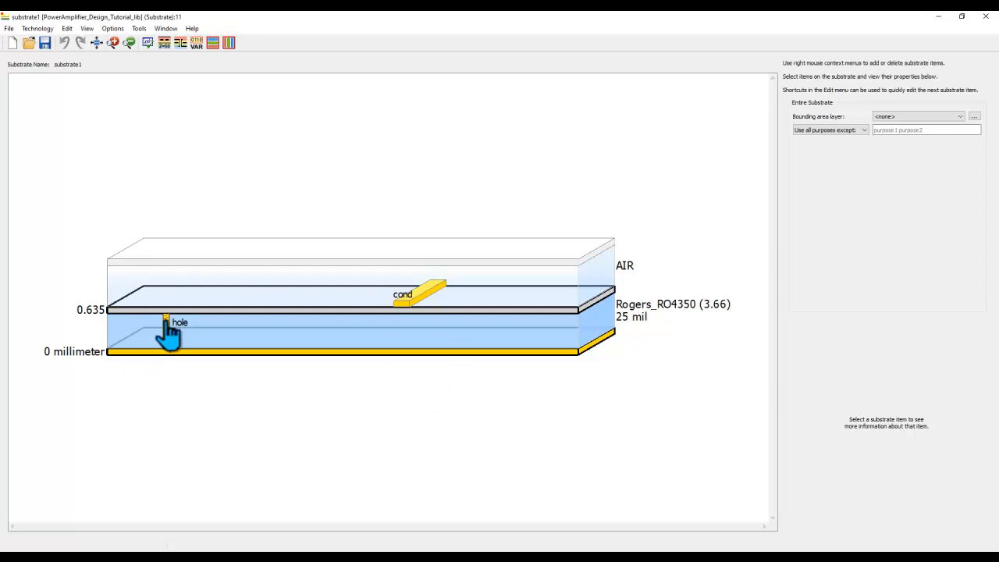
{"action": "left_click", "coordinate": [939, 17]}
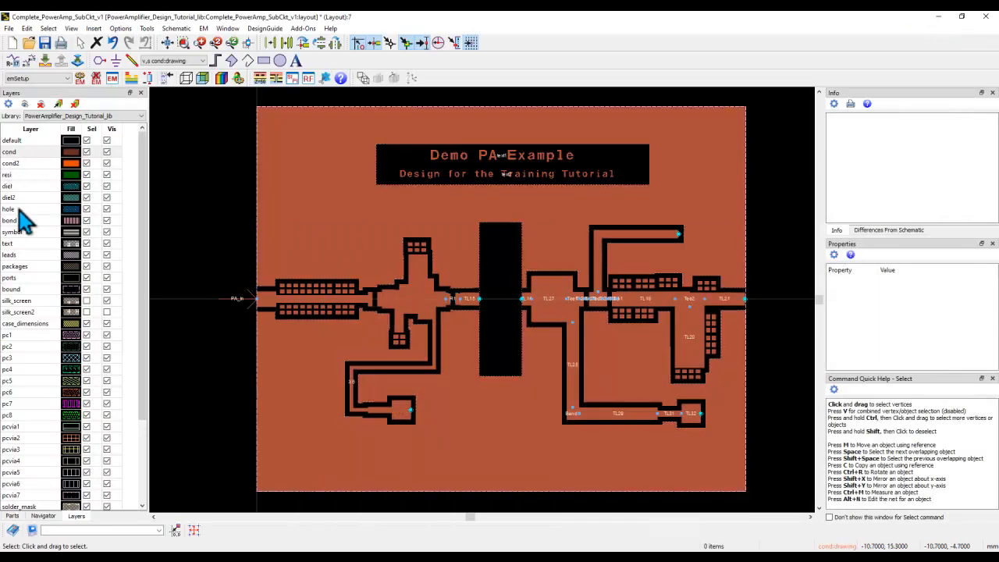
{"action": "left_click", "coordinate": [9, 209]}
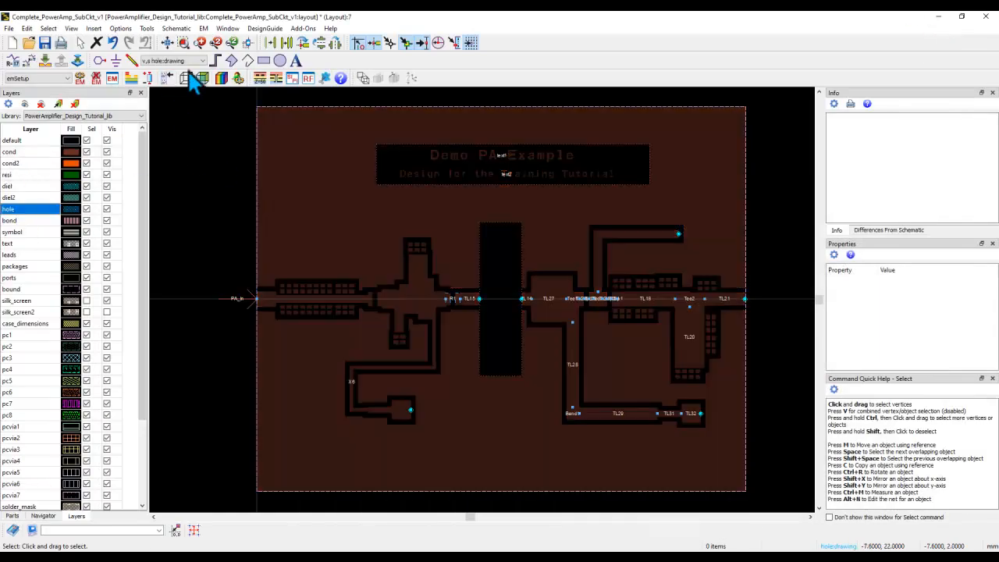
{"action": "left_click", "coordinate": [280, 61]}
{"action": "left_click", "coordinate": [207, 183]}
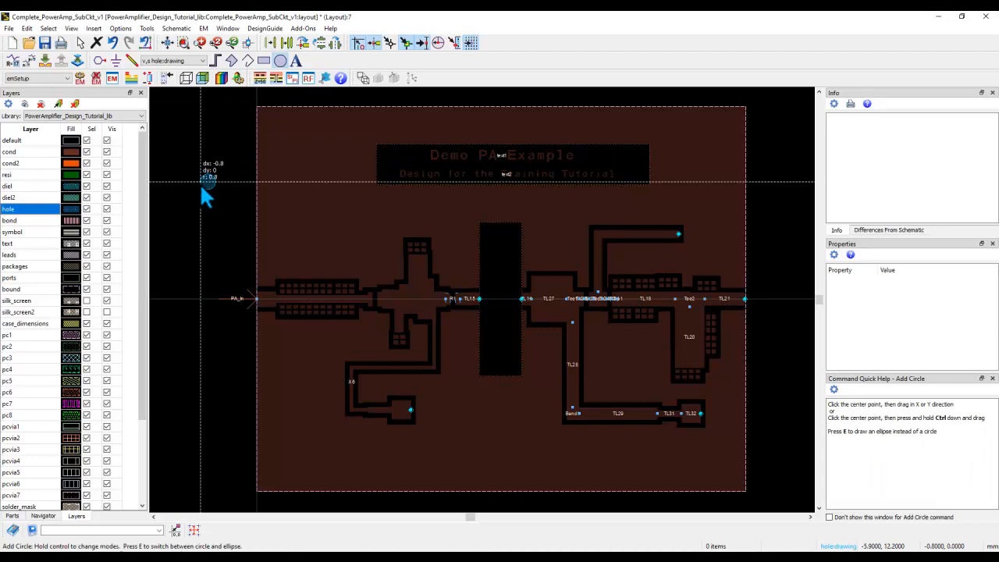
{"action": "left_click", "coordinate": [199, 182]}
{"action": "key", "text": "Escape"}
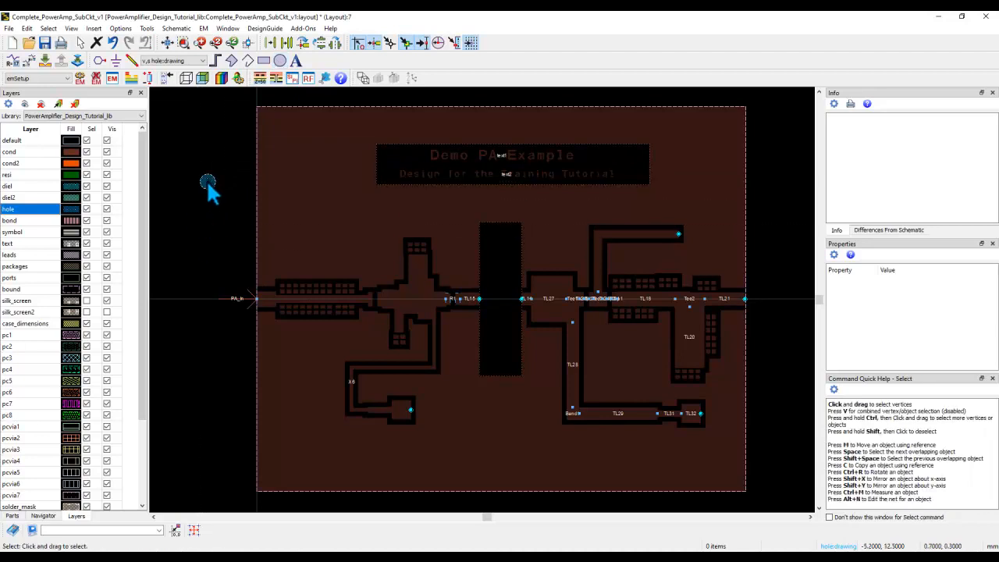
Set the radius of the circle beside the board to 0.5 mm
{"action": "left_click", "coordinate": [206, 185]}
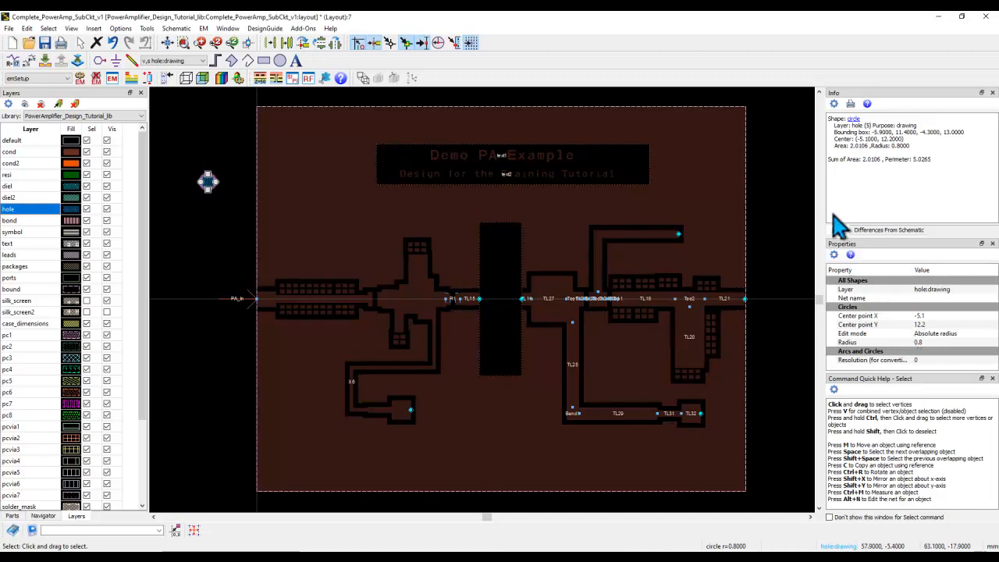
{"action": "right_click", "coordinate": [700, 81]}
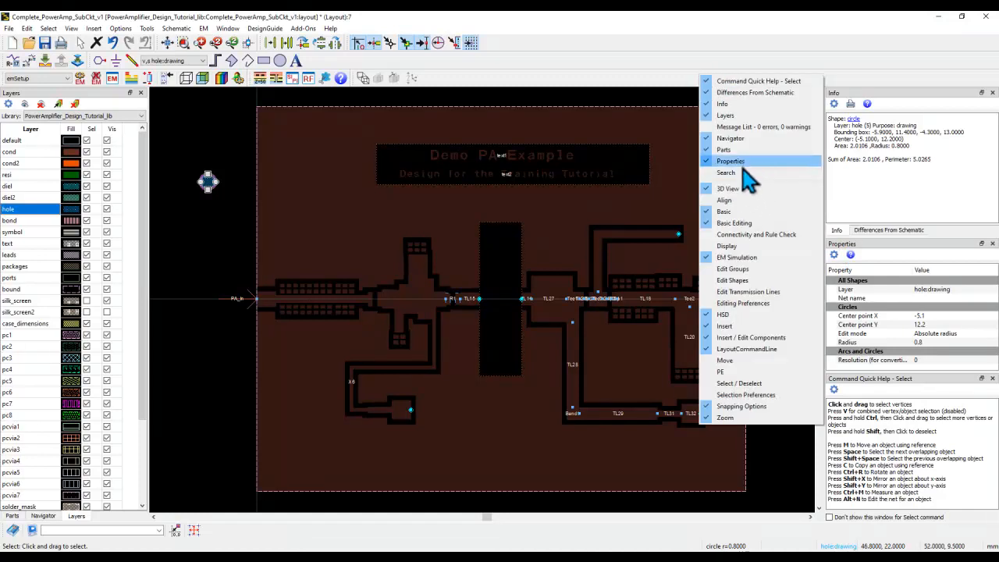
{"action": "left_click", "coordinate": [920, 342]}
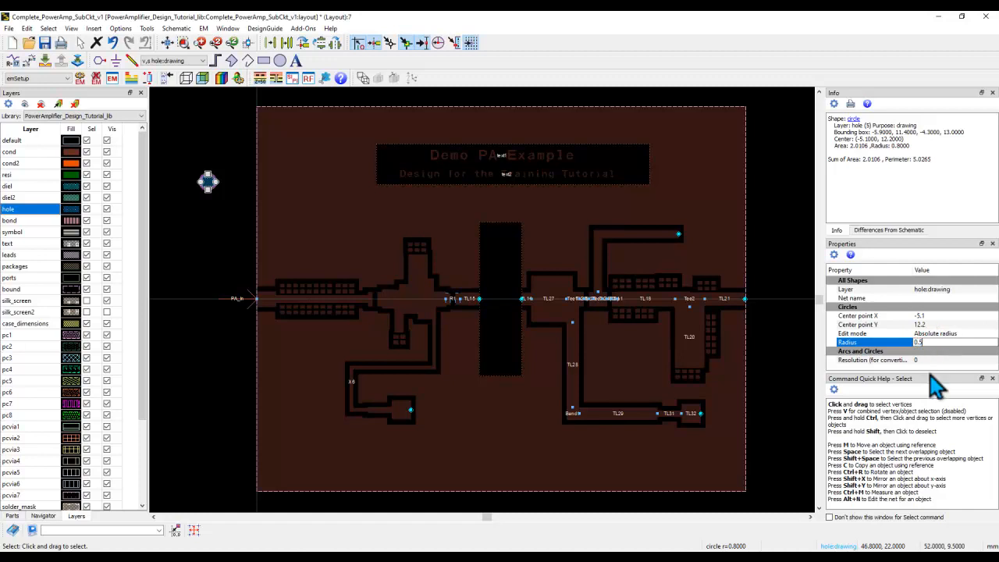
{"action": "type", "text": "0.5"}
{"action": "left_click", "coordinate": [204, 200]}
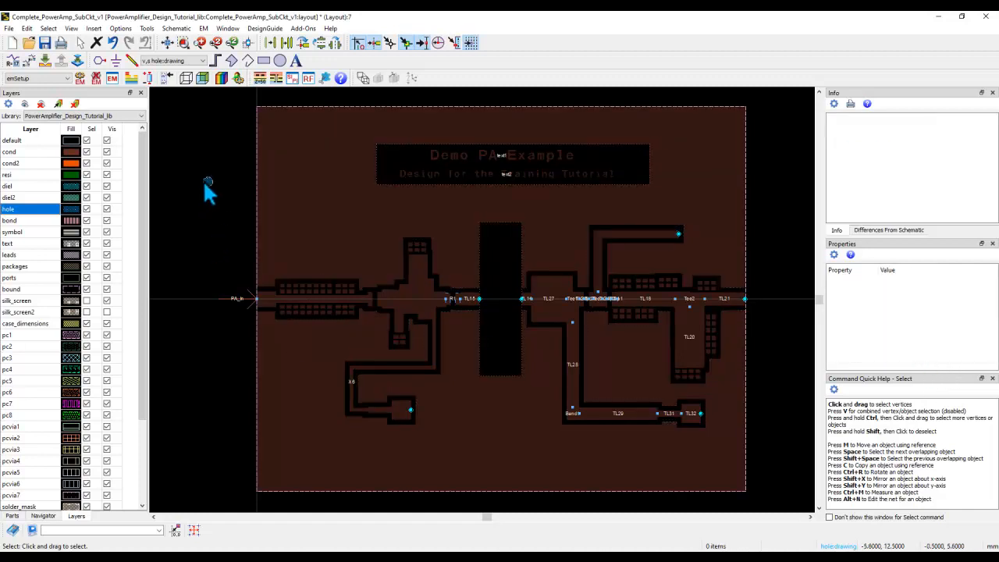
Step and repeat the hole circle as 3-row by 10-column arrays with 1 mm spacing, above the input network and twice along the board's lower edge
{"action": "left_click_drag", "start_coordinate": [194, 166], "coordinate": [221, 202]}
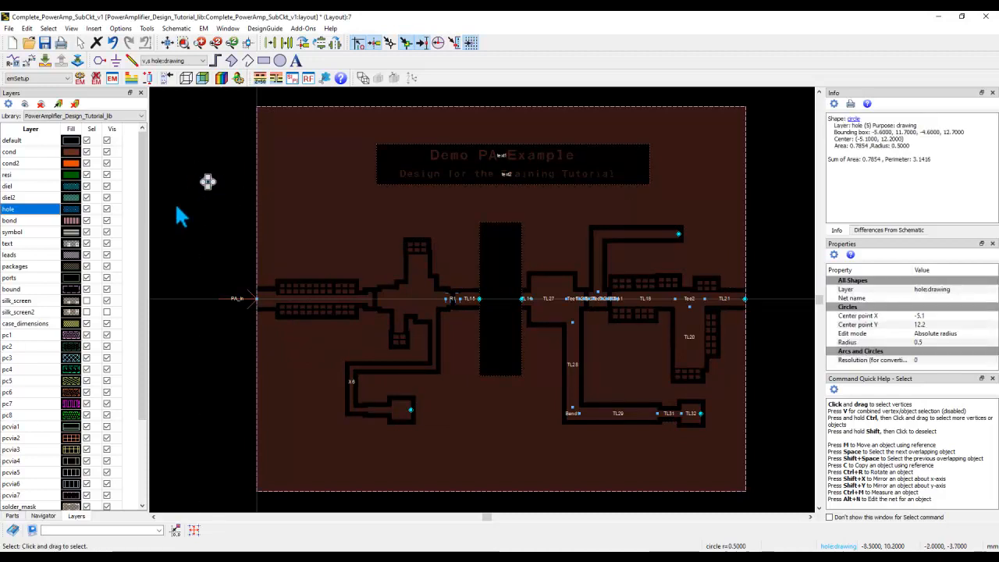
{"action": "left_click", "coordinate": [28, 153]}
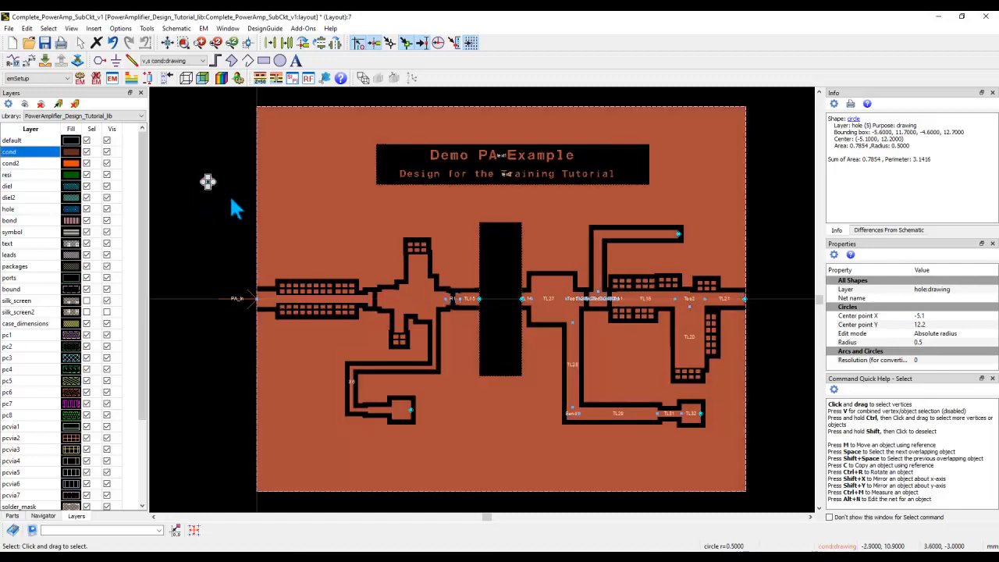
{"action": "left_click", "coordinate": [27, 28]}
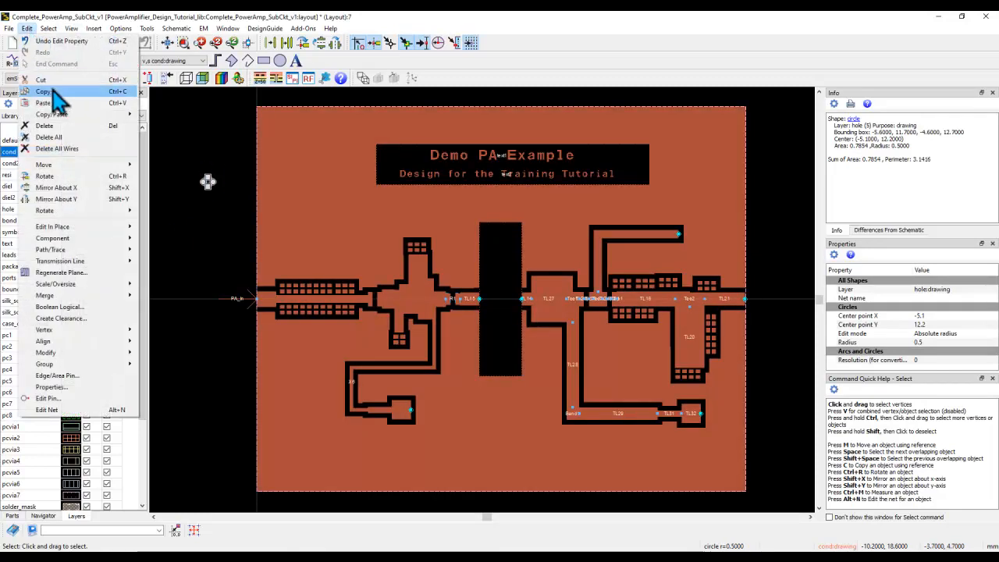
{"action": "mouse_move", "coordinate": [67, 117]}
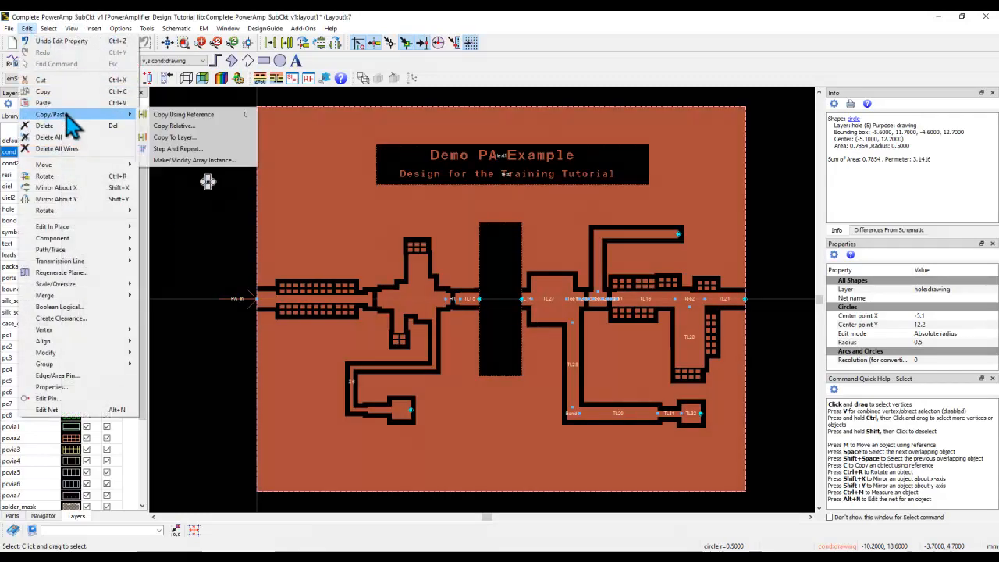
{"action": "left_click", "coordinate": [175, 151]}
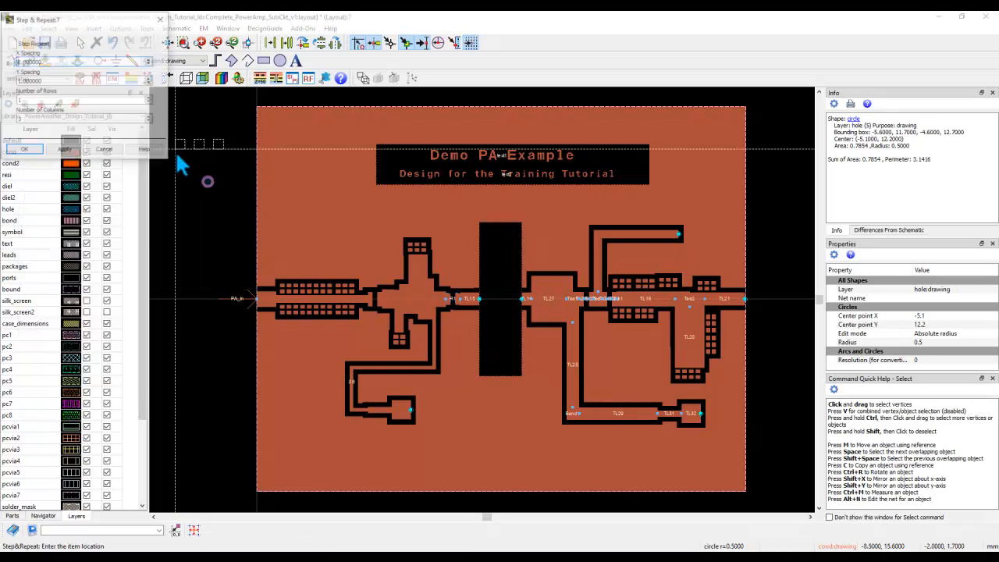
{"action": "double_click", "coordinate": [27, 99]}
{"action": "type", "text": "3"}
{"action": "key", "text": "Tab"}
{"action": "type", "text": "10"}
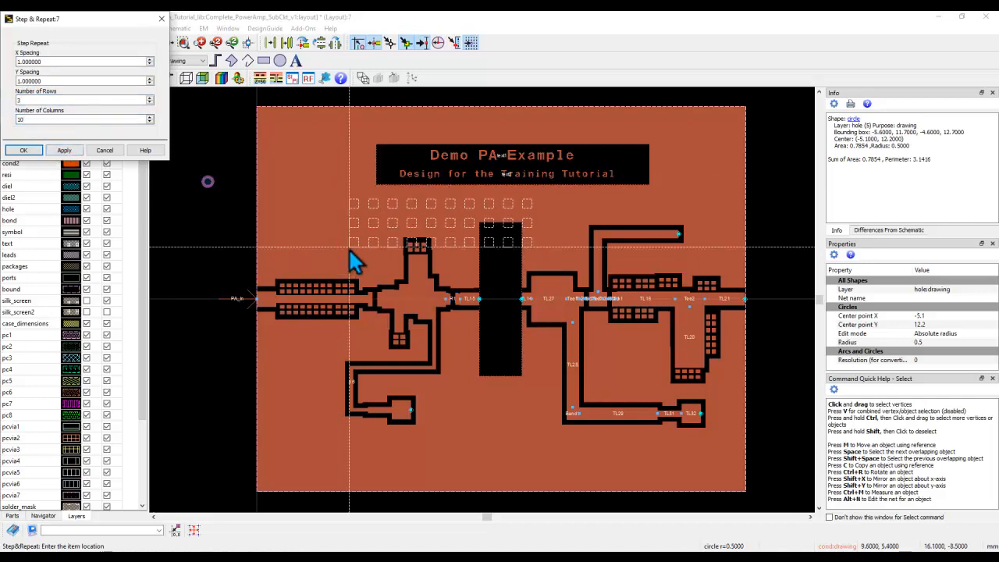
{"action": "left_click", "coordinate": [273, 238]}
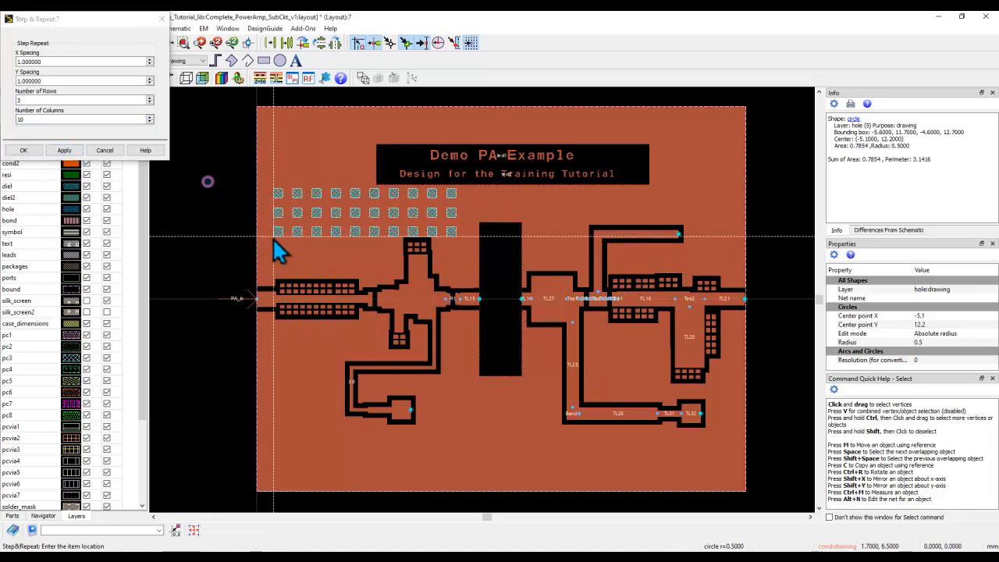
{"action": "left_click", "coordinate": [291, 492]}
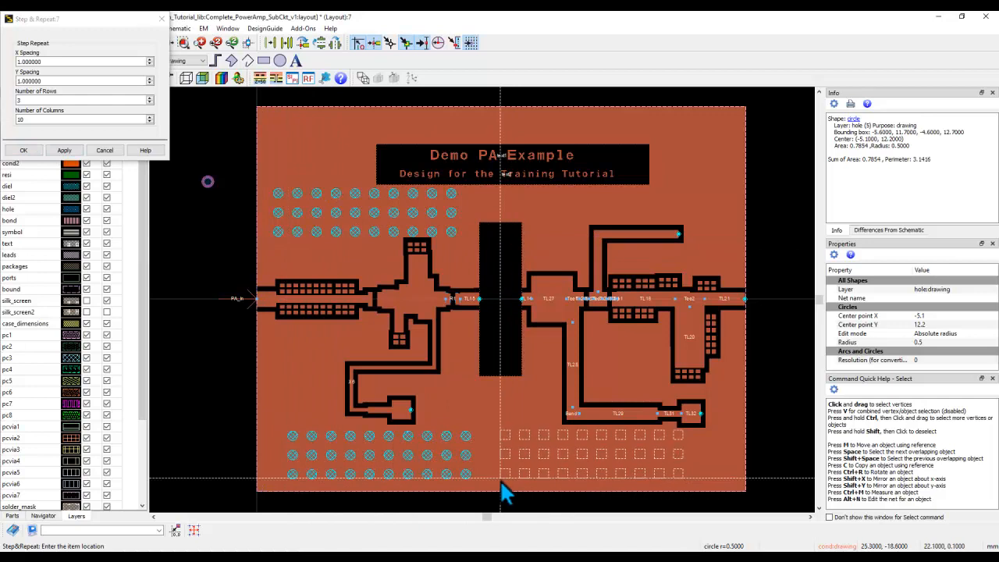
{"action": "left_click", "coordinate": [501, 484]}
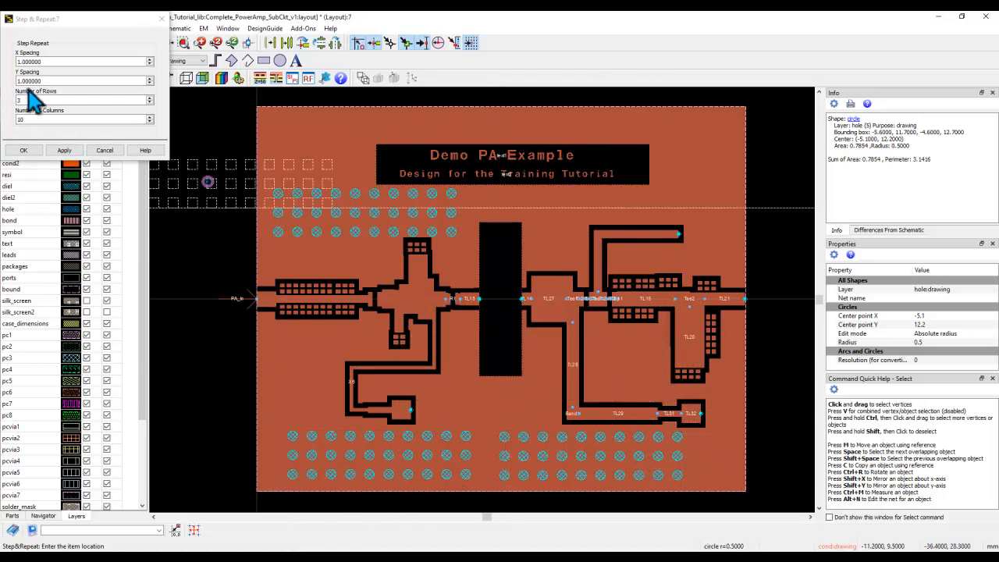
Place 3-row by 5-column arrays of via holes below the input line and below the central transistor opening
{"action": "left_click_drag", "start_coordinate": [29, 119], "coordinate": [5, 117]}
{"action": "type", "text": "5"}
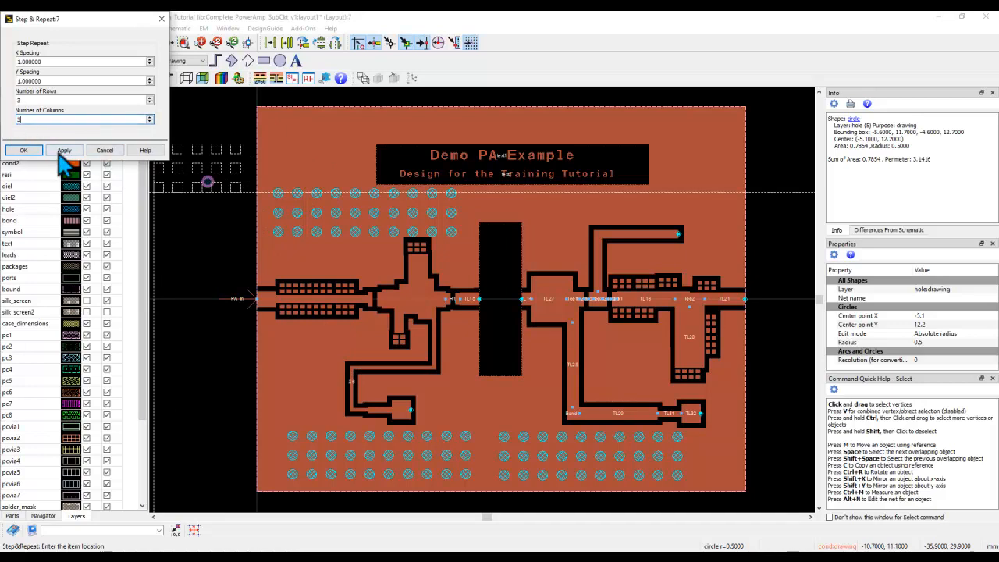
{"action": "left_click", "coordinate": [258, 379]}
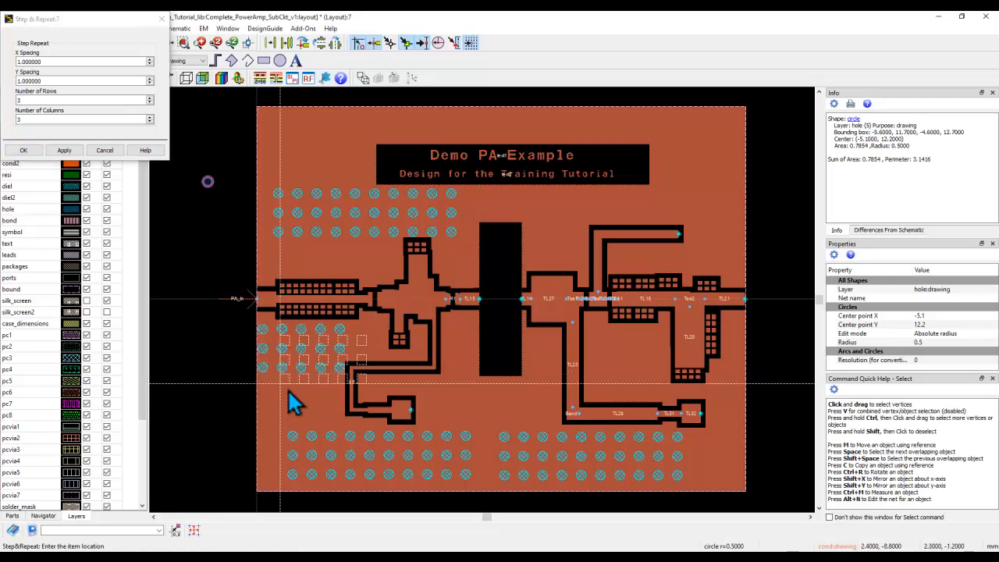
{"action": "left_click", "coordinate": [461, 432]}
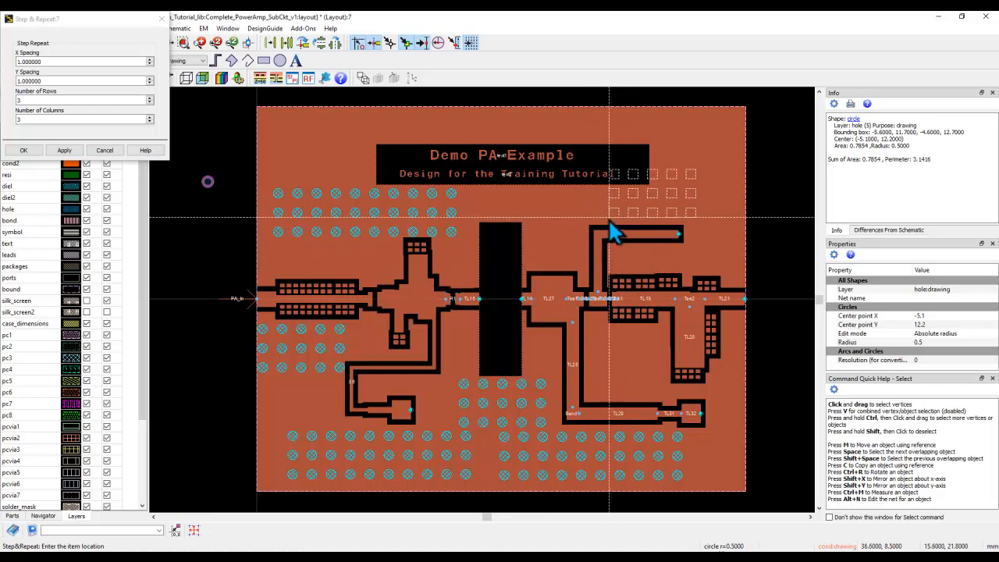
Place 2-row by 3-column via hole arrays at two spots above the upper output stub and one above the transistor opening
{"action": "left_click_drag", "start_coordinate": [31, 101], "coordinate": [12, 99]}
{"action": "type", "text": "2"}
{"action": "left_click", "coordinate": [64, 150]}
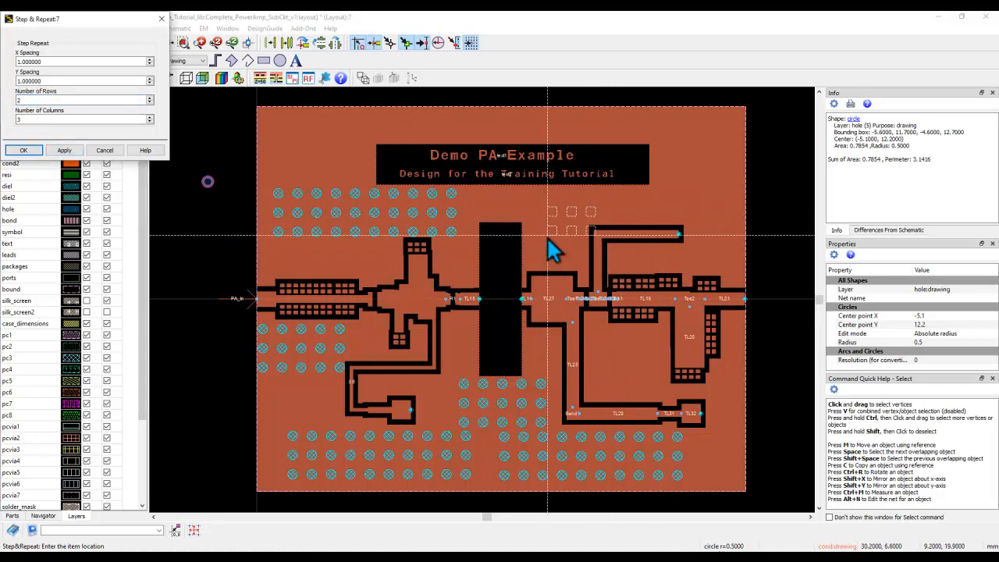
{"action": "left_click", "coordinate": [591, 227]}
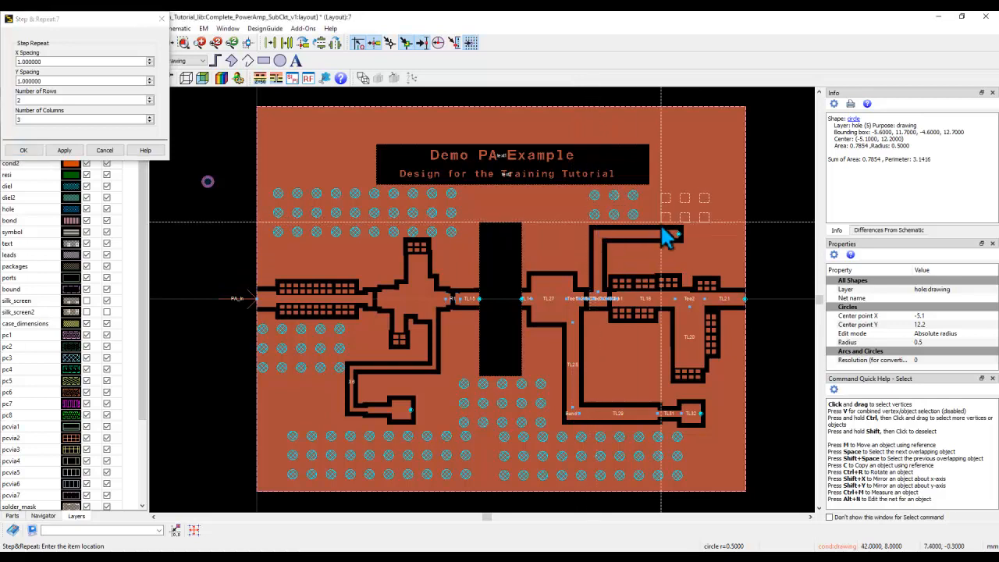
{"action": "left_click", "coordinate": [654, 229]}
{"action": "left_click", "coordinate": [492, 219]}
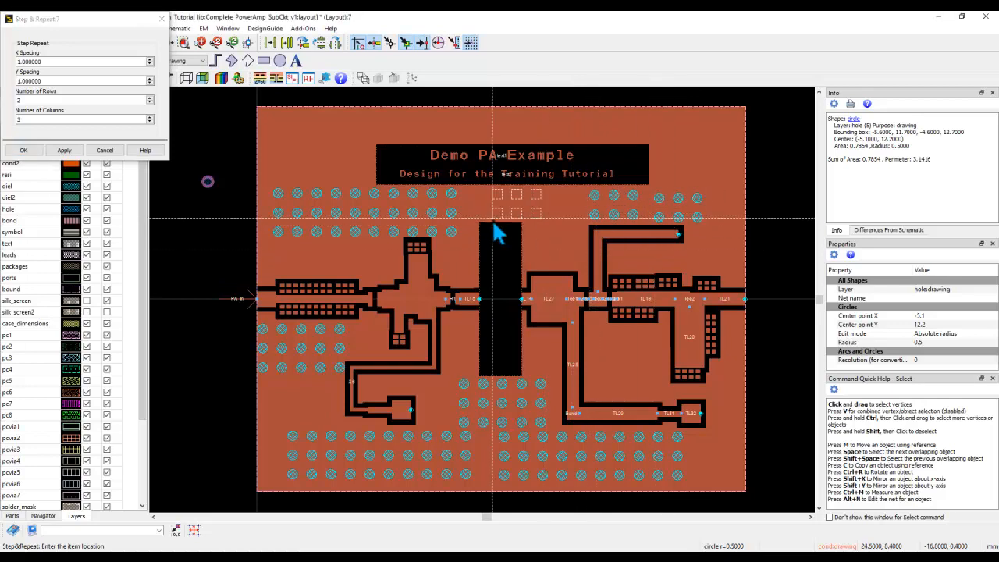
Add more 2-row by 3-column via arrays inside the output network, near both lower board corners and on both sides of the title block
{"action": "left_click", "coordinate": [598, 378]}
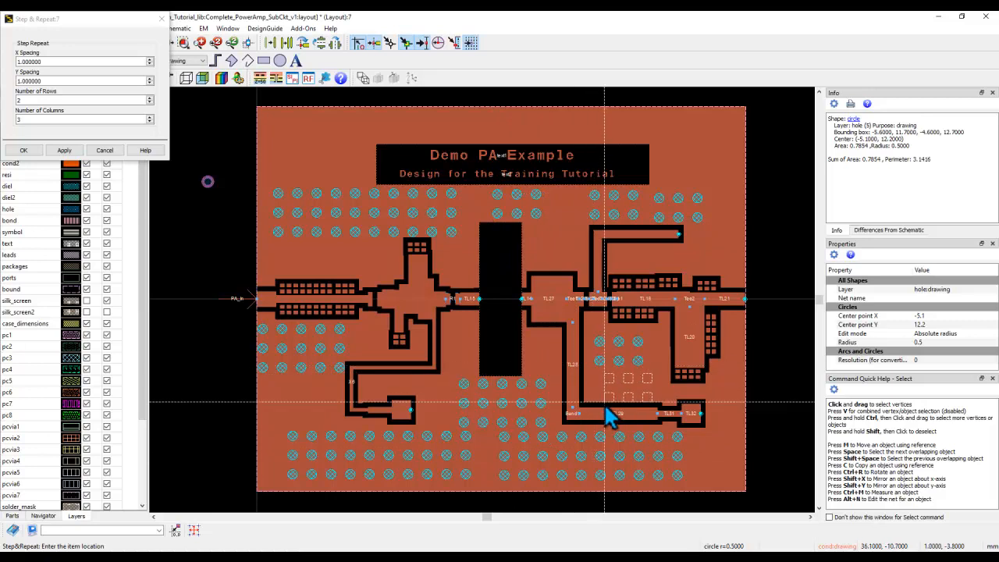
{"action": "left_click", "coordinate": [271, 418]}
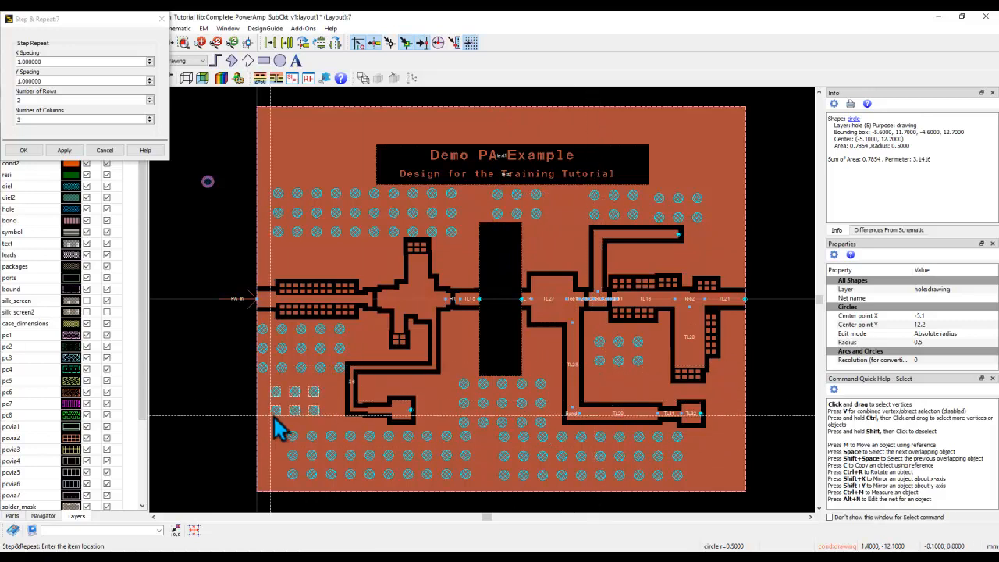
{"action": "left_click", "coordinate": [694, 470]}
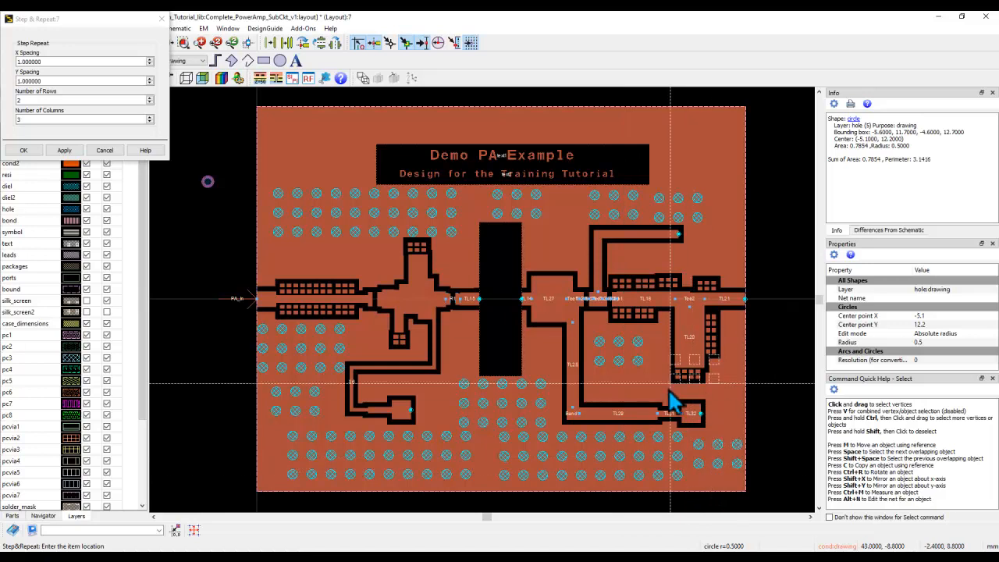
{"action": "left_click", "coordinate": [277, 165]}
{"action": "left_click", "coordinate": [667, 167]}
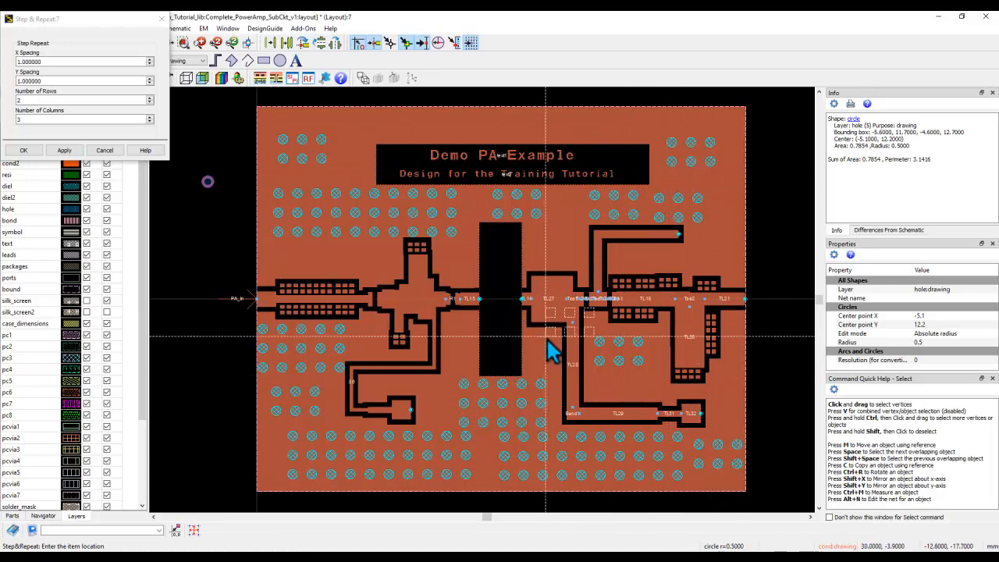
{"action": "key", "text": "Escape"}
{"action": "left_click", "coordinate": [189, 238]}
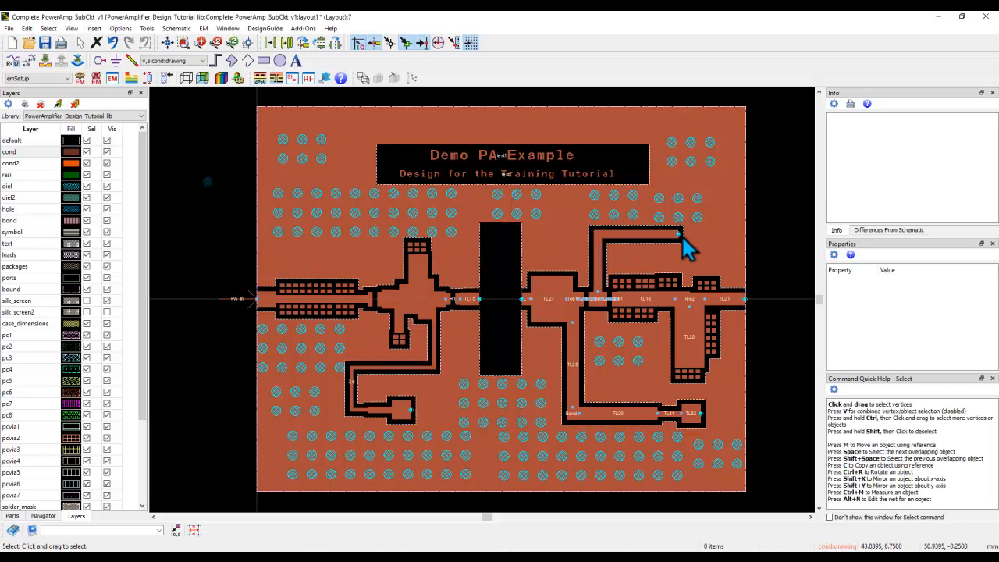
Draw a rectangle about 2.1 mm tall on the cond layer, bridging the upper output stub's open end to the ground plane
{"action": "scroll", "coordinate": [685, 249], "scroll_direction": "up", "scroll_amount": 3}
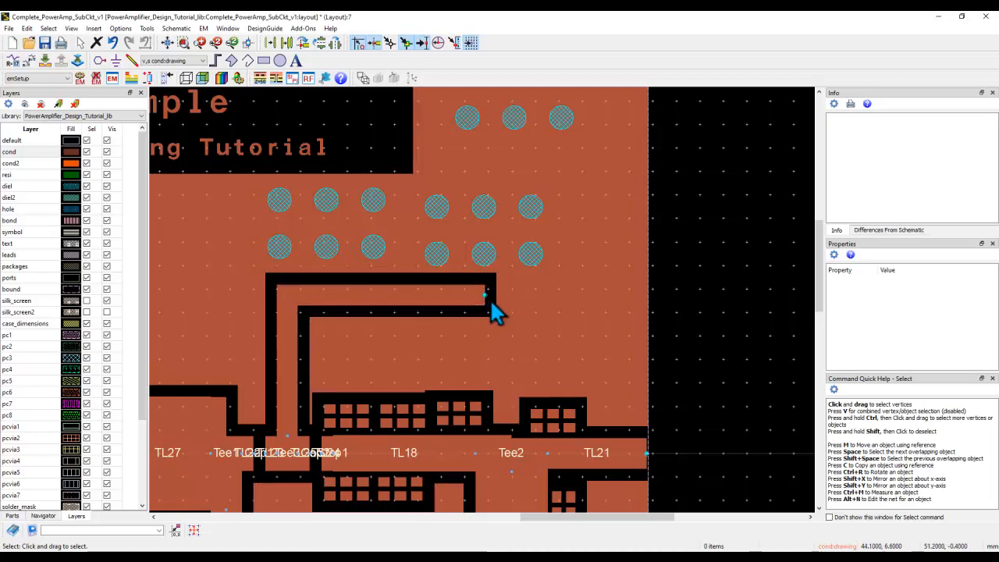
{"action": "scroll", "coordinate": [485, 301], "scroll_direction": "up", "scroll_amount": 2}
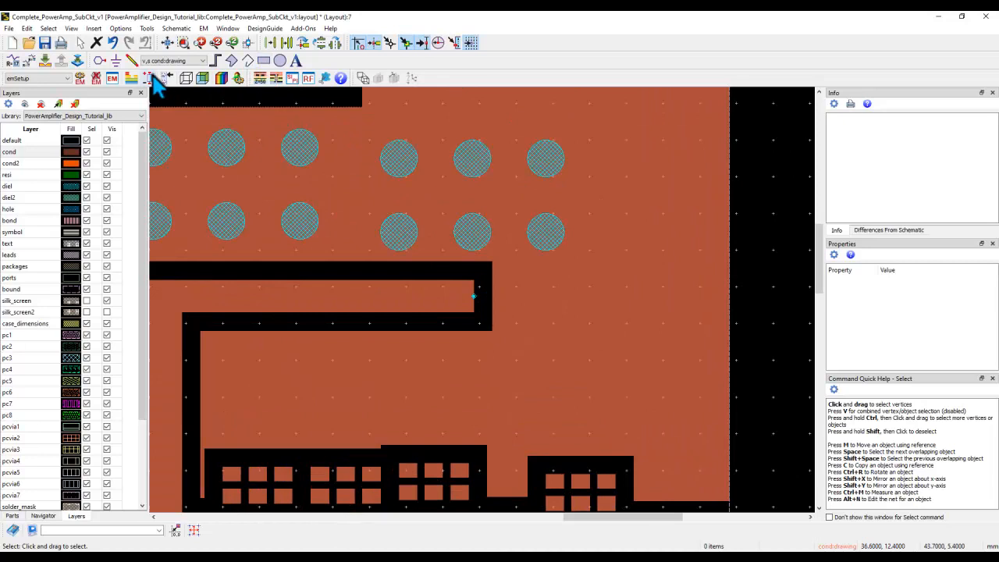
{"action": "left_click", "coordinate": [263, 60]}
{"action": "left_click", "coordinate": [468, 260]}
{"action": "left_click", "coordinate": [508, 335]}
{"action": "key", "text": "Escape"}
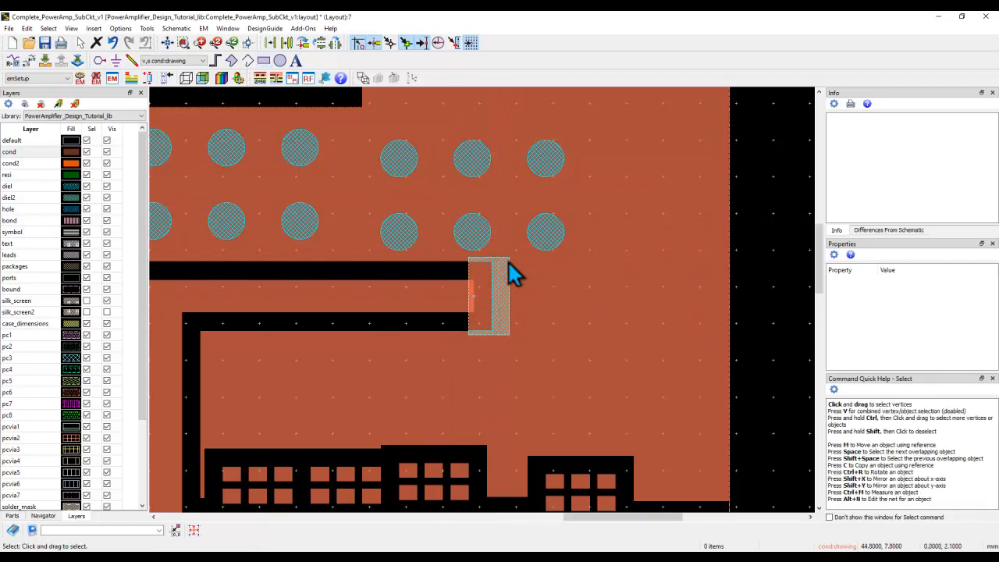
{"action": "scroll", "coordinate": [503, 304], "scroll_direction": "up", "scroll_amount": 1}
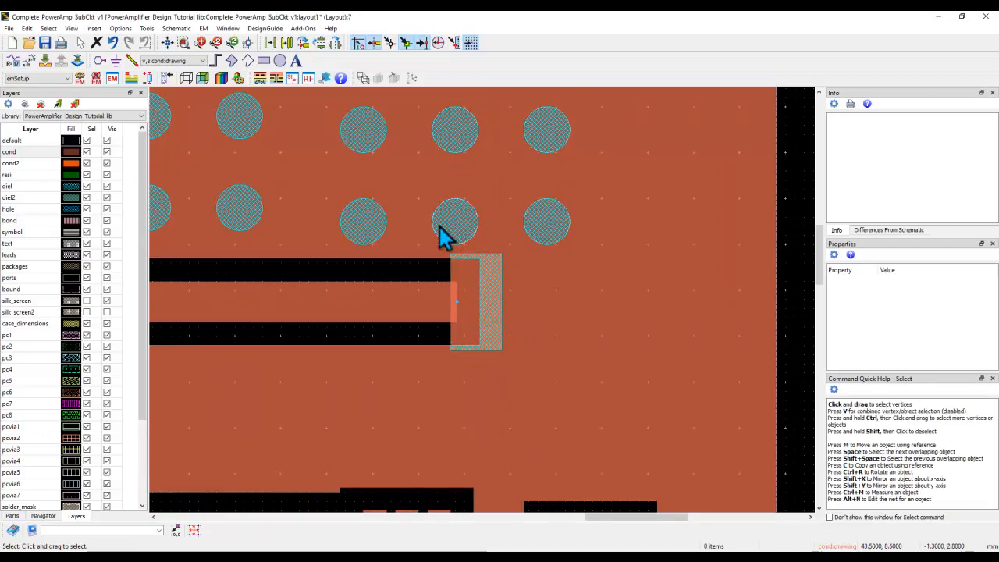
Assign the cond rectangle bridging the upper output stub's open end to the gnd! net of the ground plane
{"action": "left_click", "coordinate": [549, 320]}
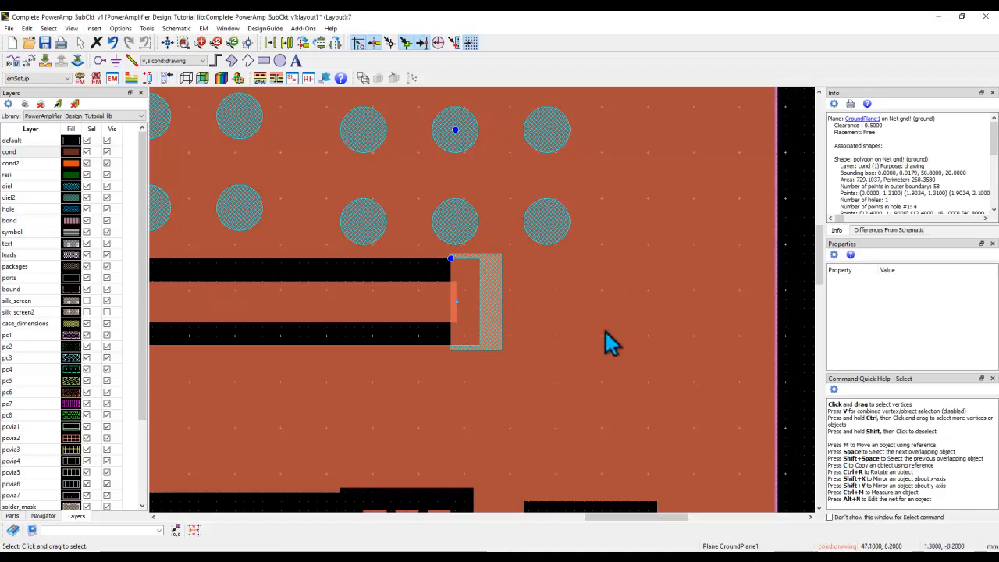
{"action": "left_click", "coordinate": [489, 293]}
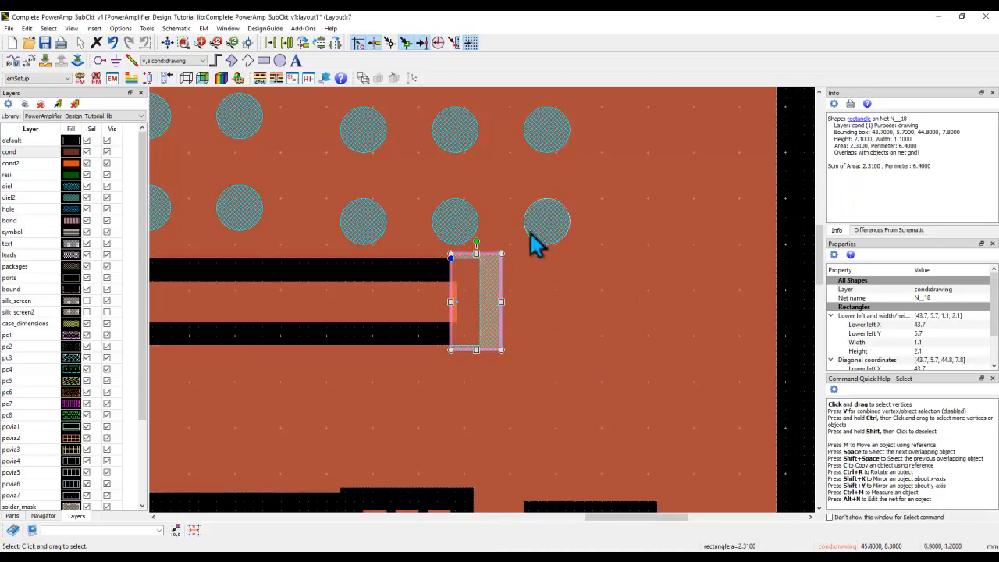
{"action": "left_click", "coordinate": [448, 260]}
{"action": "left_click", "coordinate": [556, 306]}
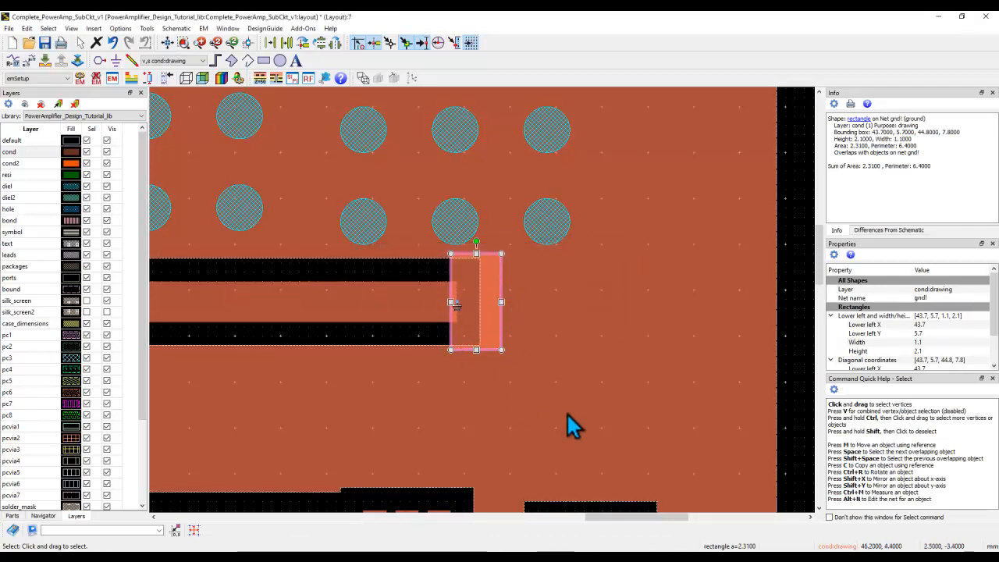
{"action": "left_click", "coordinate": [364, 331]}
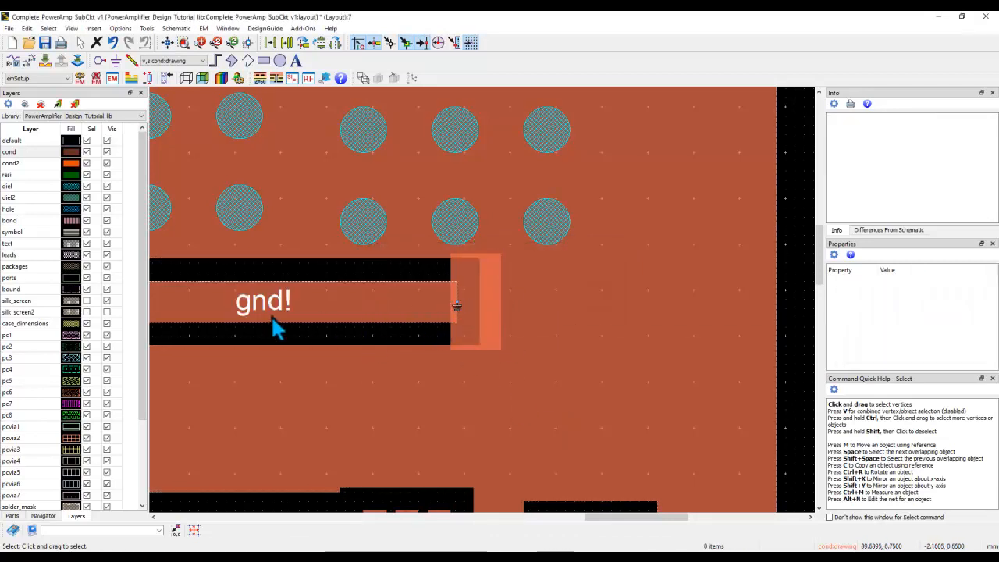
Assign the via holes to the ground plane's gnd! net and save the complete board layout
{"action": "left_click", "coordinate": [546, 224]}
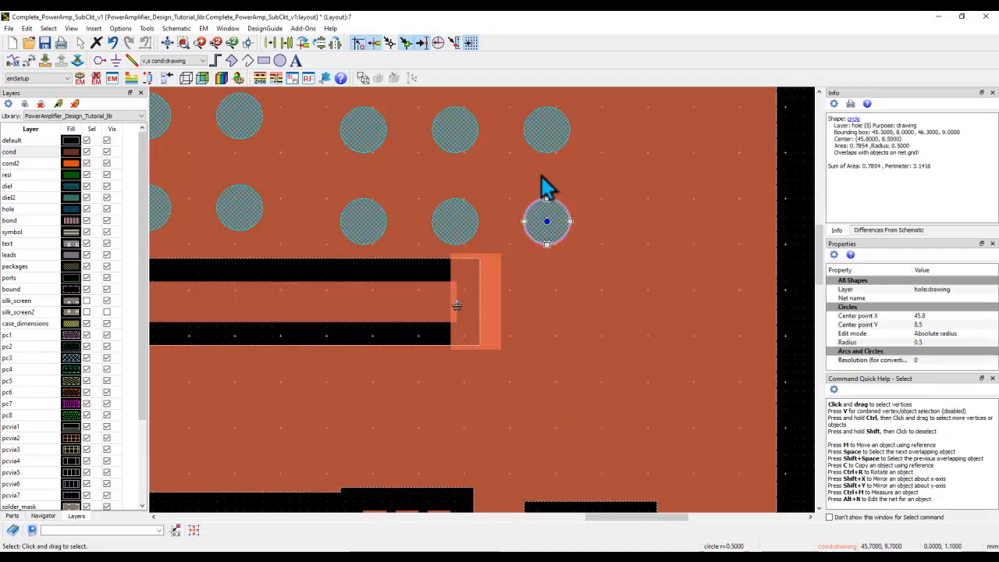
{"action": "left_click", "coordinate": [546, 222]}
{"action": "left_click", "coordinate": [550, 305]}
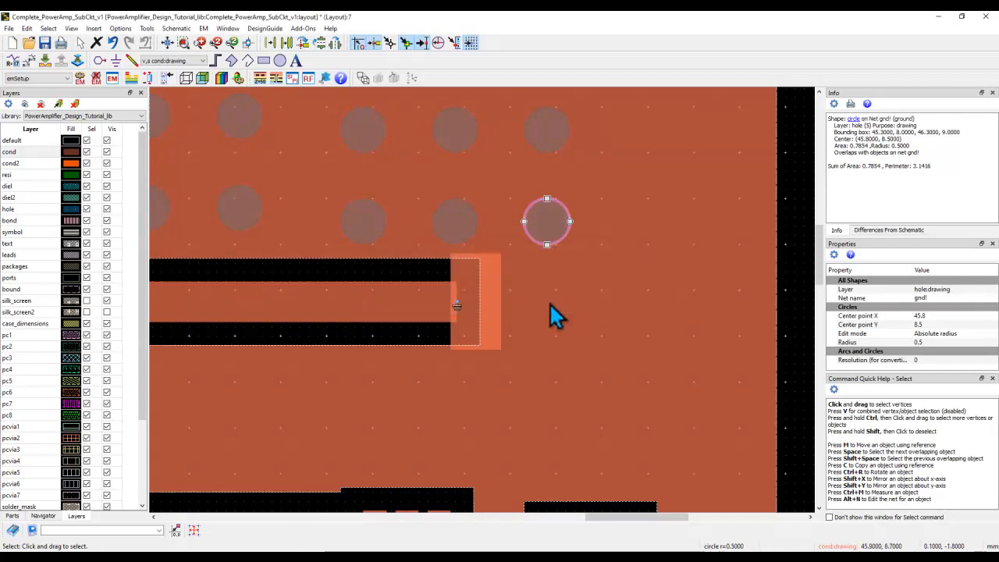
{"action": "left_click", "coordinate": [167, 43]}
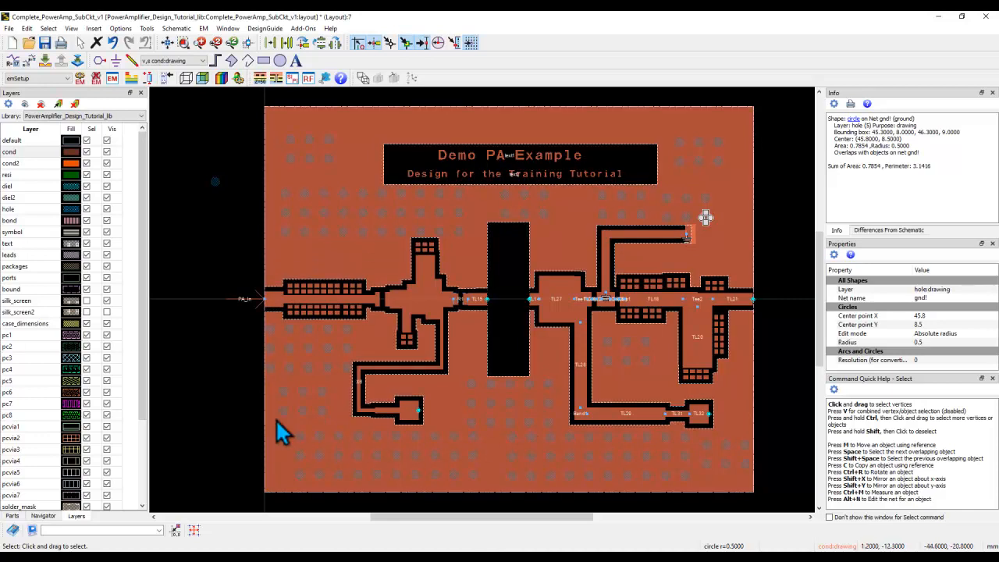
{"action": "left_click", "coordinate": [194, 187]}
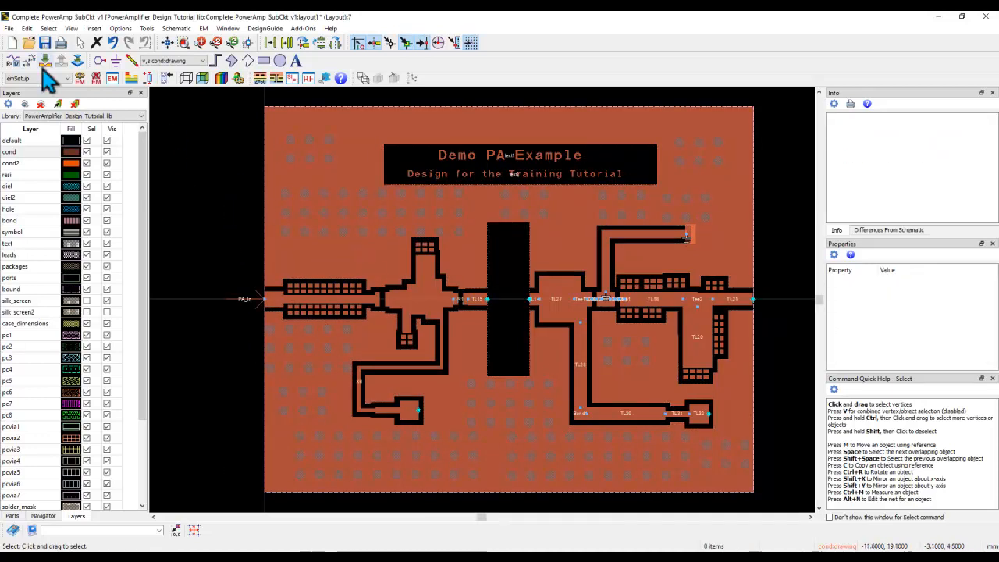
{"action": "left_click", "coordinate": [45, 43]}
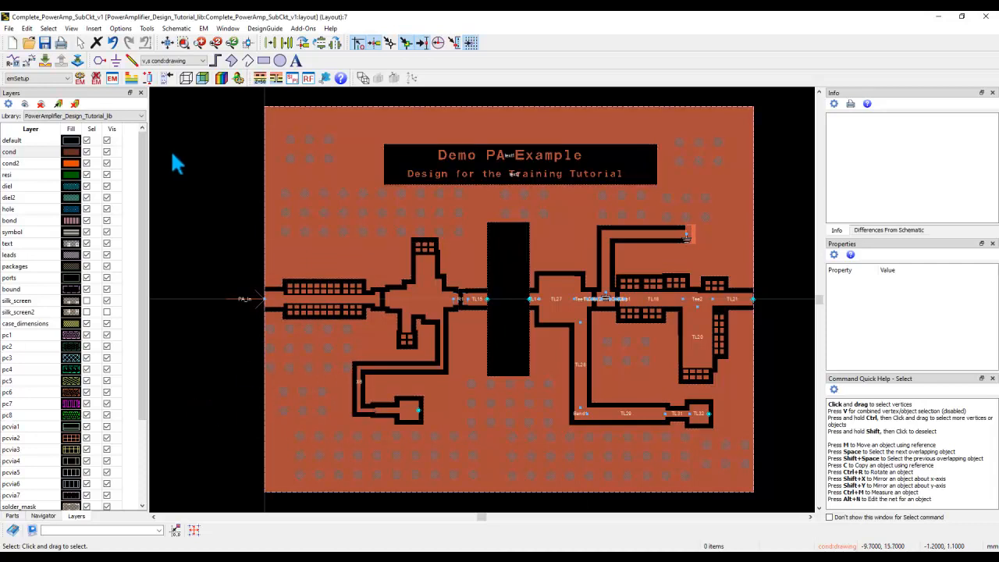
Set up a layout export with the Gerber/Drill file type and enable viewing the file after export
{"action": "left_click", "coordinate": [9, 29]}
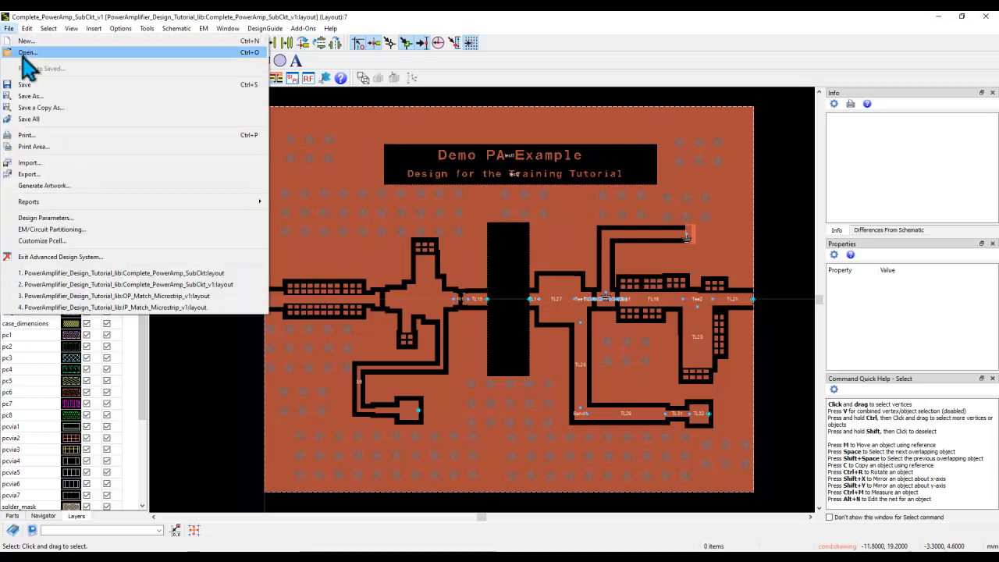
{"action": "left_click", "coordinate": [41, 175]}
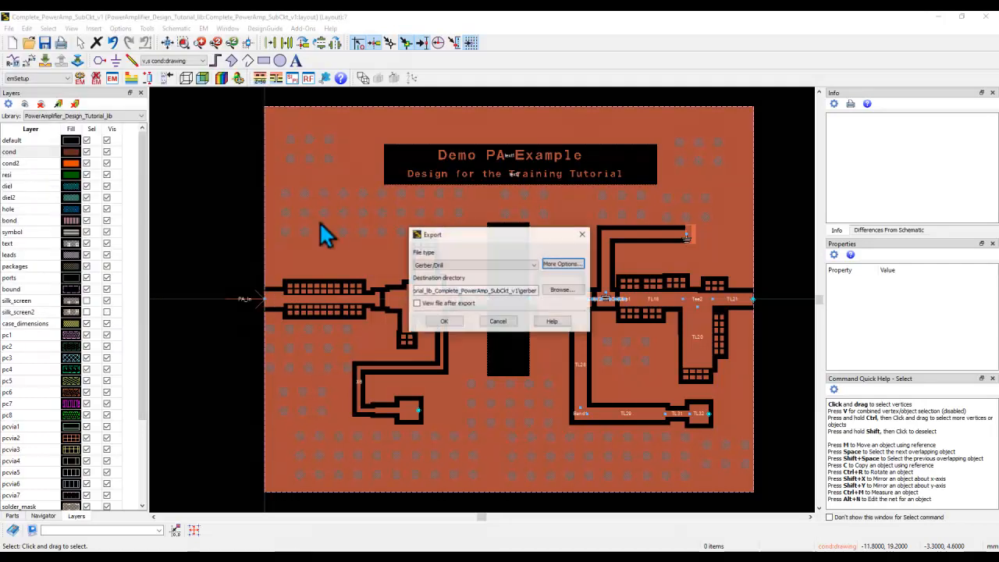
{"action": "left_click", "coordinate": [442, 266]}
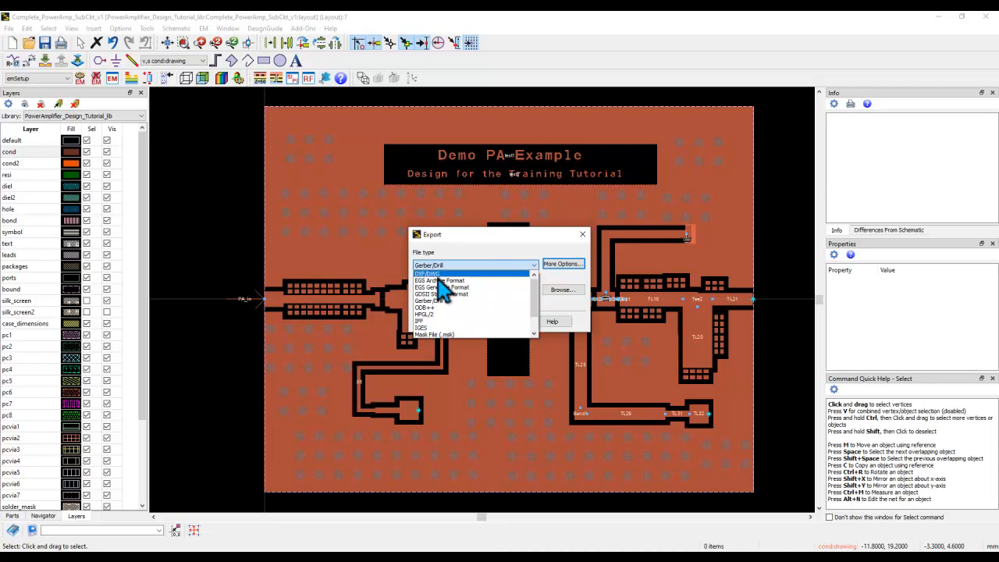
{"action": "left_click", "coordinate": [442, 301]}
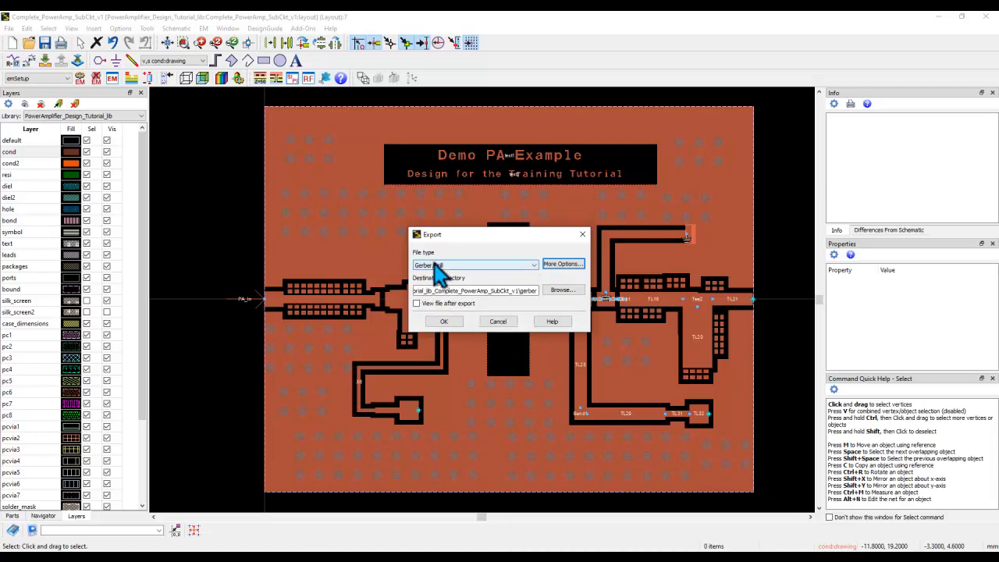
{"action": "left_click", "coordinate": [417, 304]}
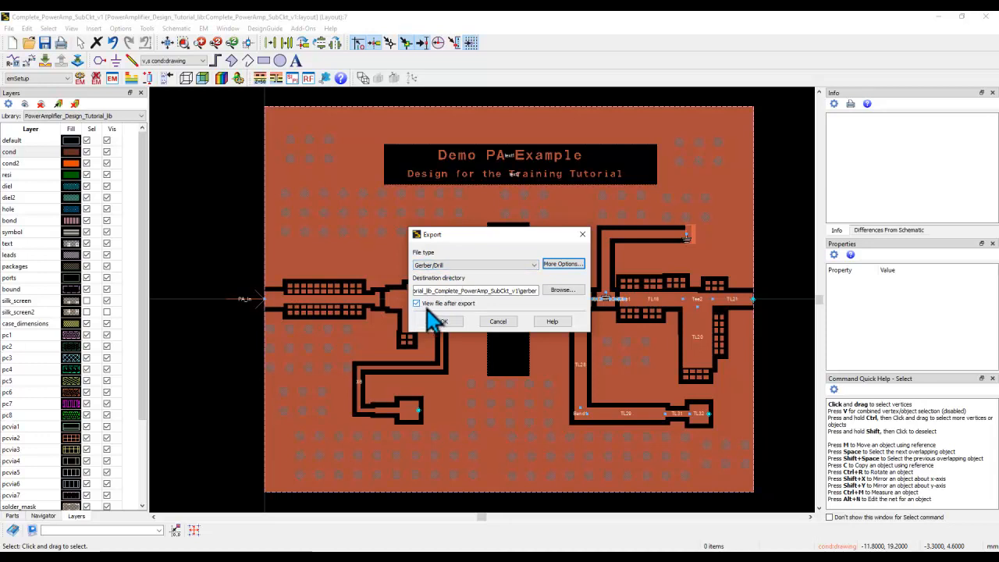
Accept the export options for the cond and hole layers and the drill file, and run the export, replacing existing Gerber/Drill files
{"action": "left_click", "coordinate": [564, 270]}
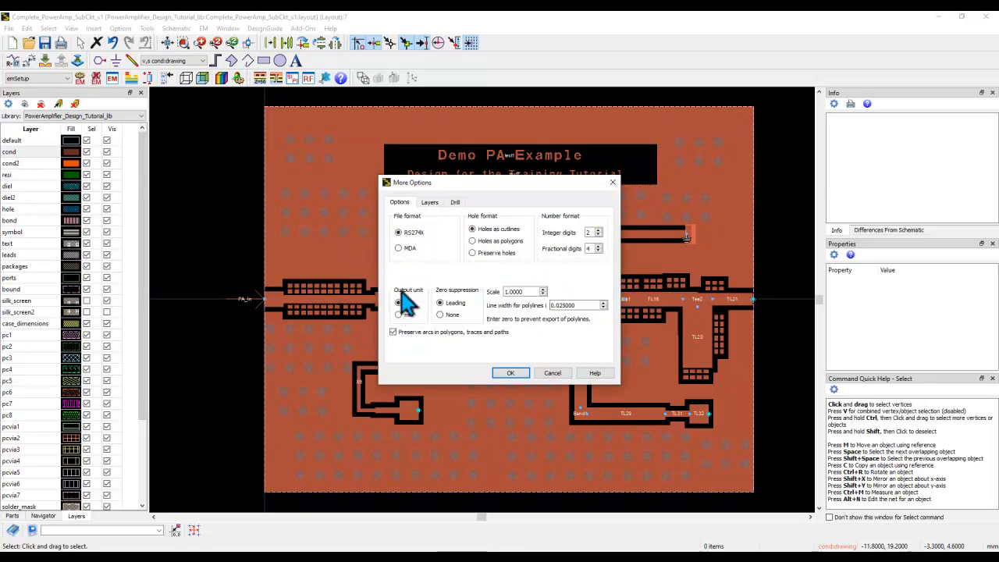
{"action": "left_click", "coordinate": [429, 202]}
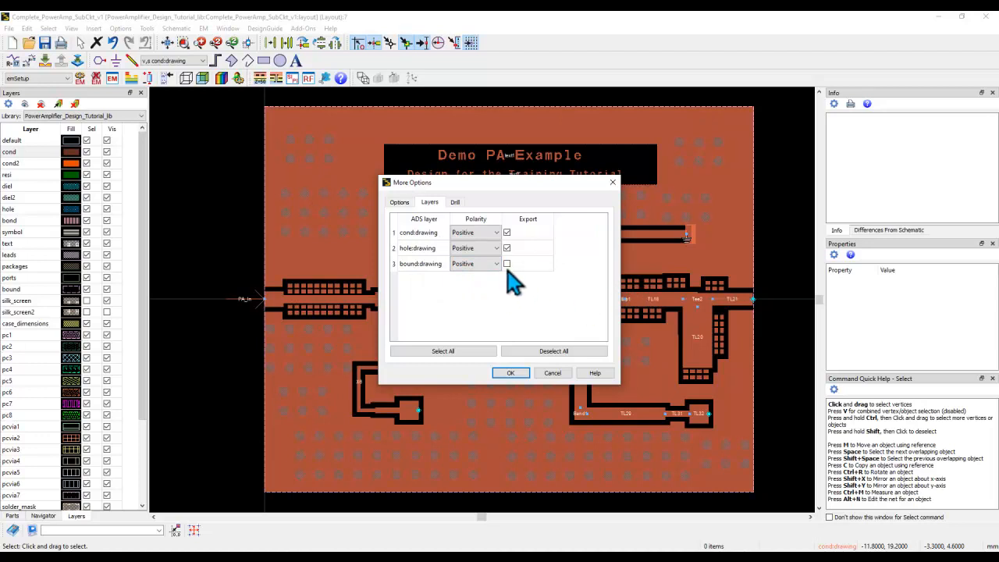
{"action": "left_click", "coordinate": [490, 232]}
{"action": "left_click", "coordinate": [492, 244]}
{"action": "left_click", "coordinate": [487, 248]}
{"action": "left_click", "coordinate": [464, 259]}
{"action": "left_click", "coordinate": [457, 205]}
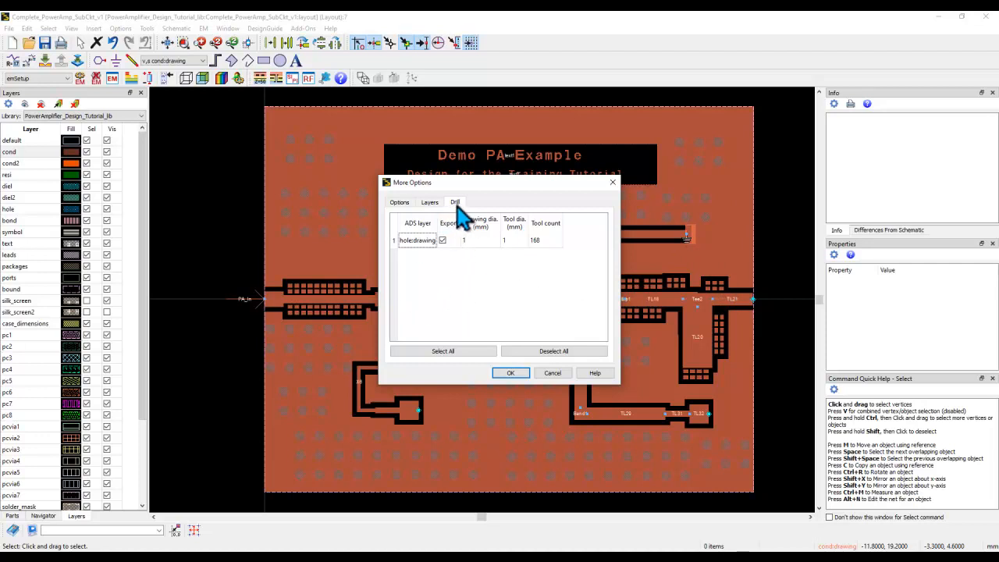
{"action": "left_click", "coordinate": [511, 373]}
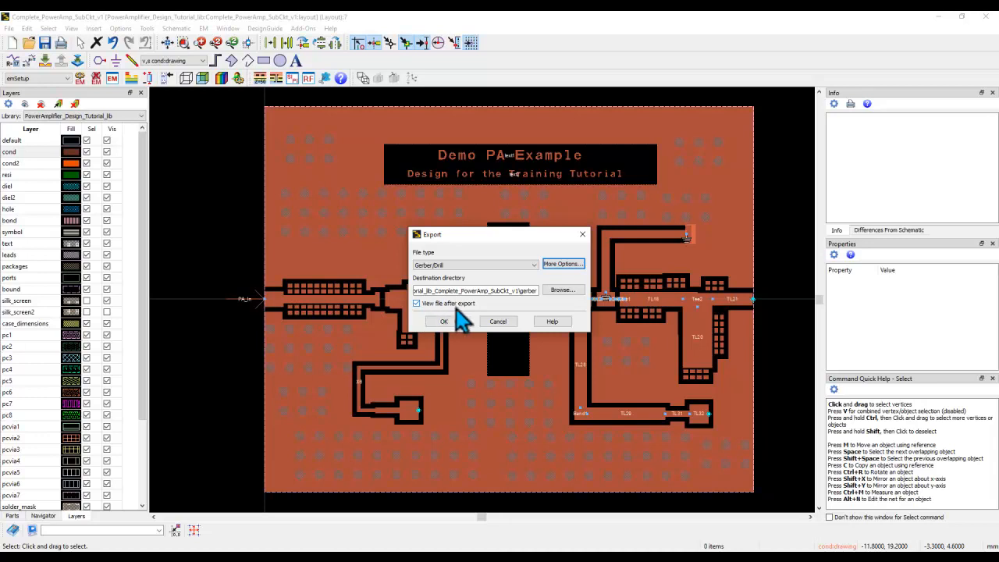
{"action": "left_click", "coordinate": [445, 322]}
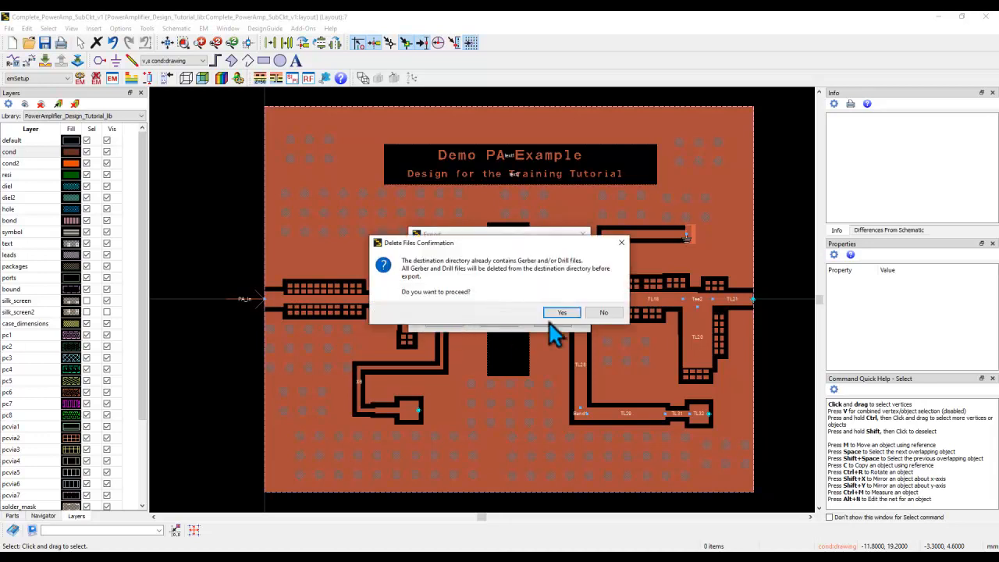
{"action": "left_click", "coordinate": [542, 312]}
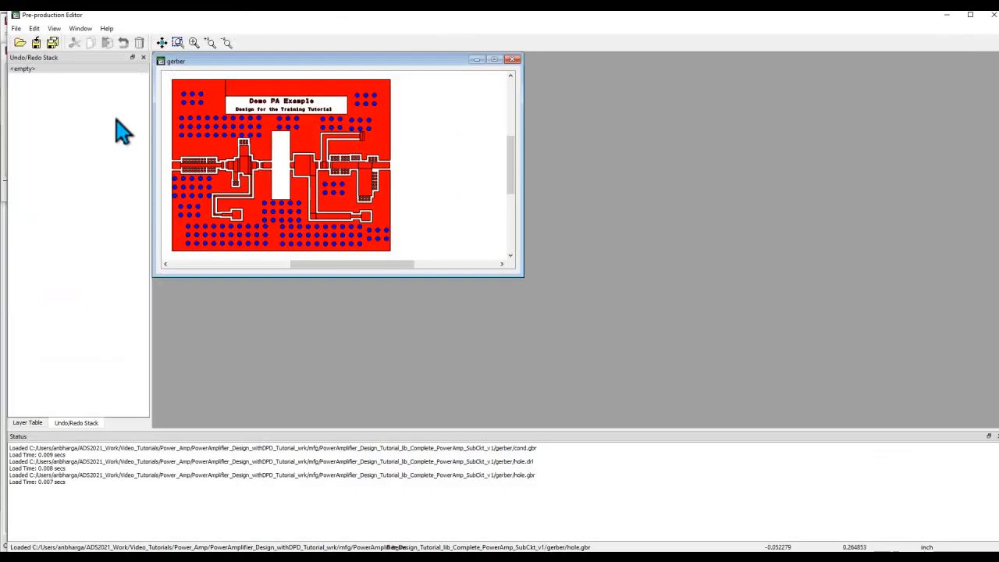
Maximize the exported Gerber view and hide the hole layer to inspect the hole.drl drill pattern
{"action": "left_click", "coordinate": [495, 59]}
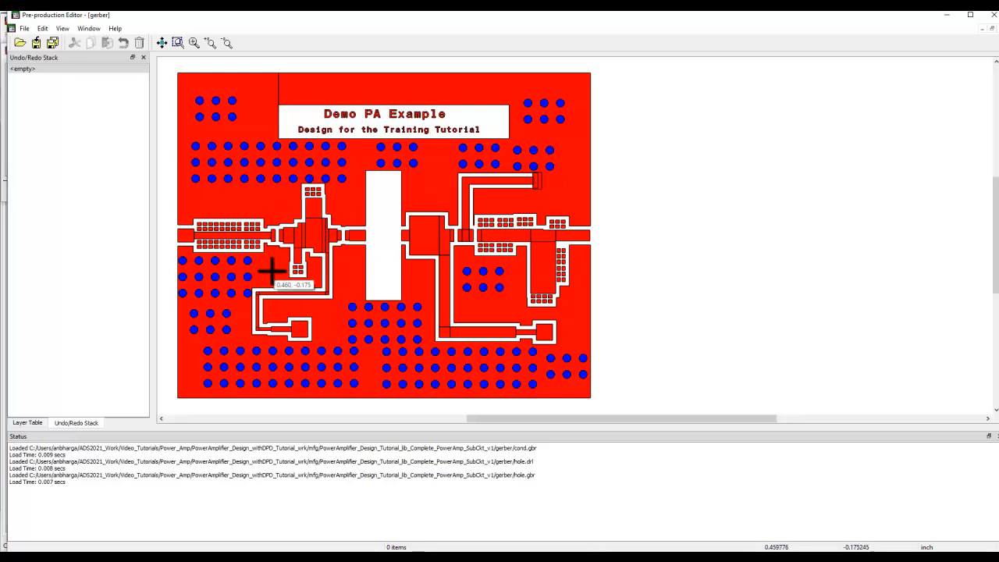
{"action": "left_click", "coordinate": [26, 423]}
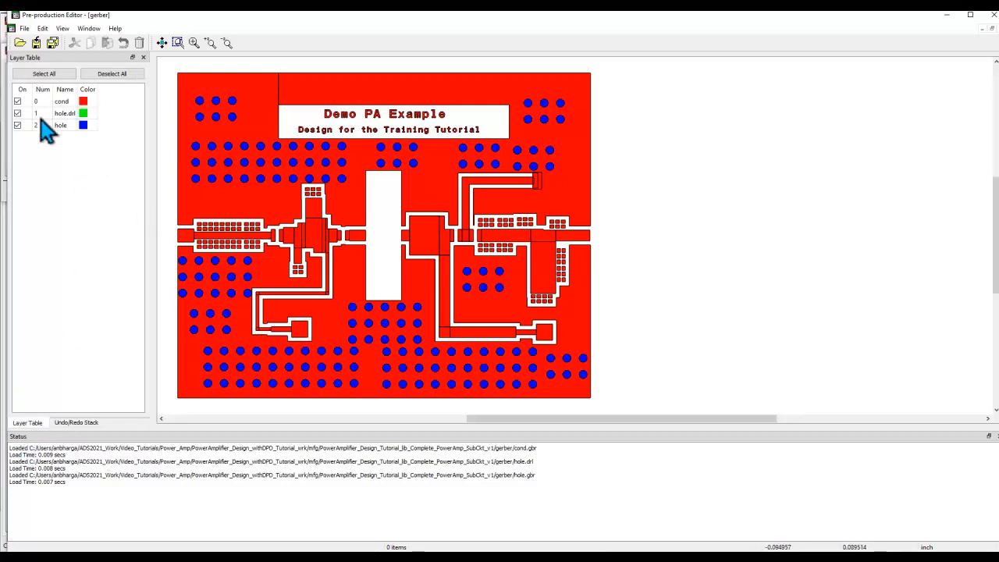
{"action": "left_click", "coordinate": [17, 125]}
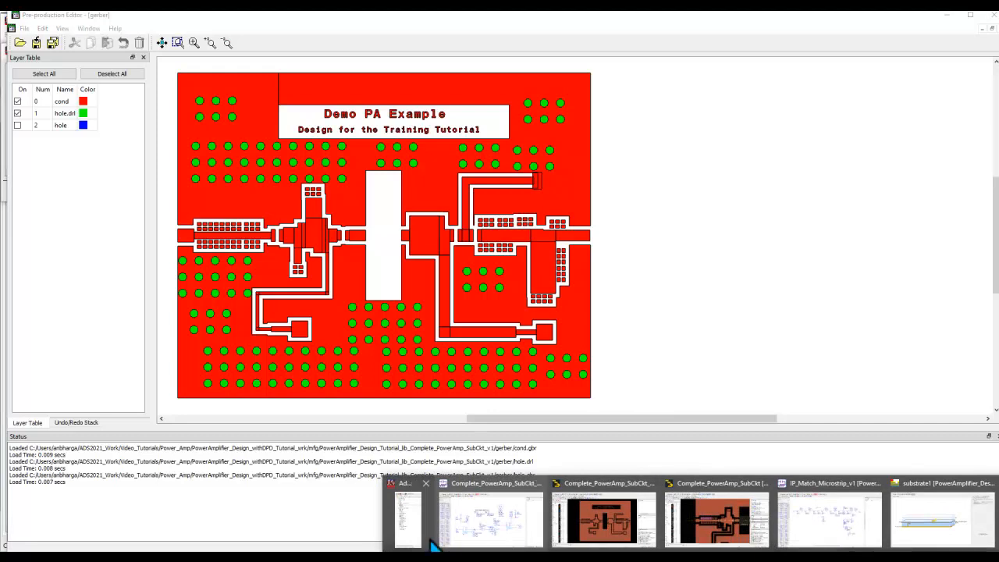
Switch to the Advanced Design System main window and open the workspace folder in File Explorer
{"action": "left_click", "coordinate": [409, 539]}
{"action": "left_click", "coordinate": [69, 191]}
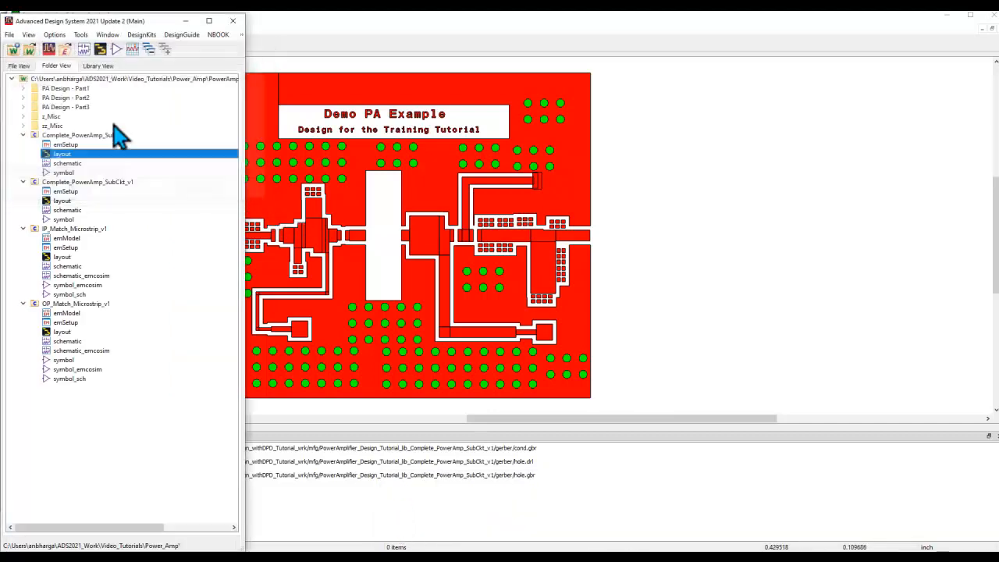
{"action": "right_click", "coordinate": [132, 81]}
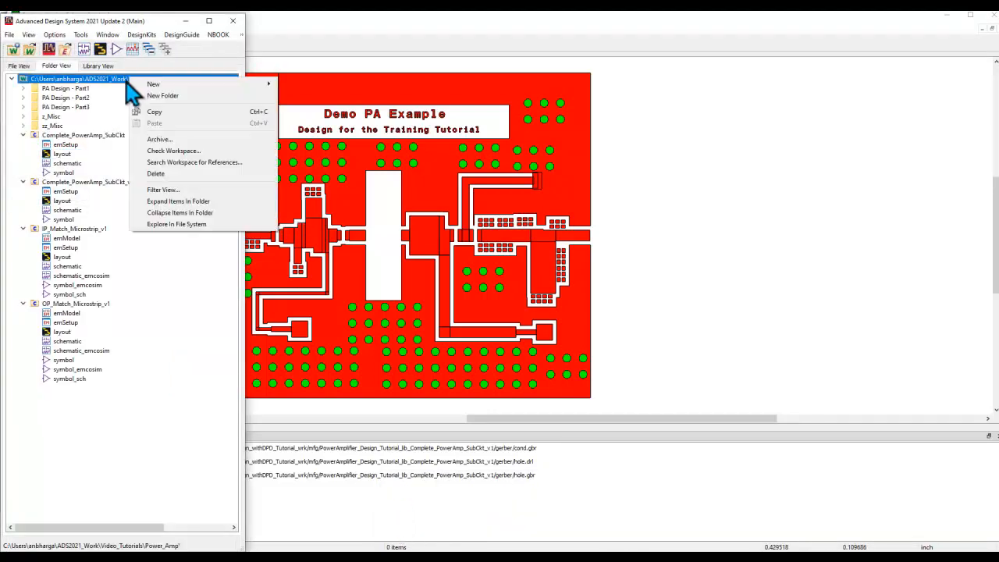
{"action": "left_click", "coordinate": [178, 225]}
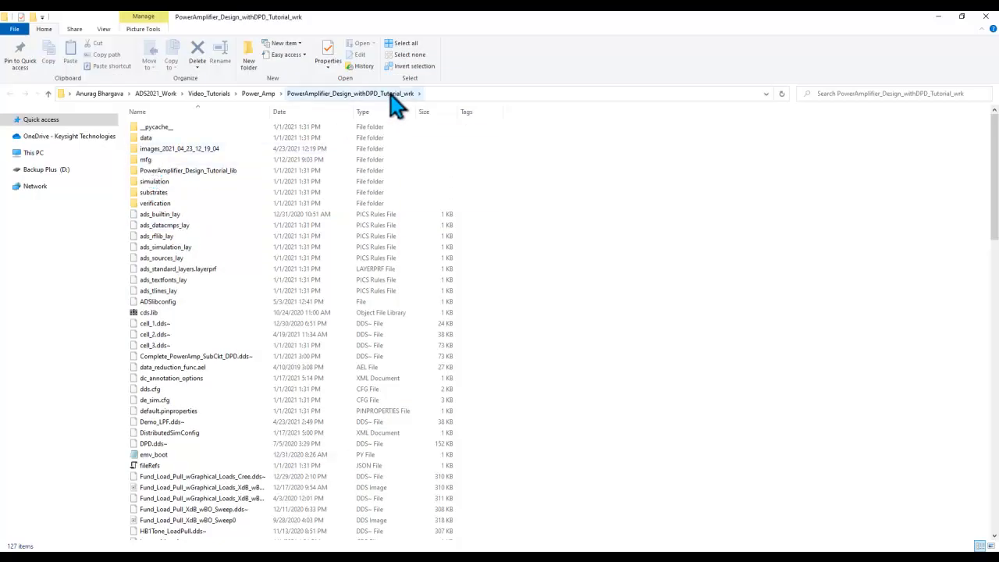
Go to the gerber folder inside mfg's PowerAmplifier_Design_Tutorial_lib_Complete_PowerAmp_SubCkt_v1 folder
{"action": "right_click", "coordinate": [144, 163]}
{"action": "left_click", "coordinate": [156, 167]}
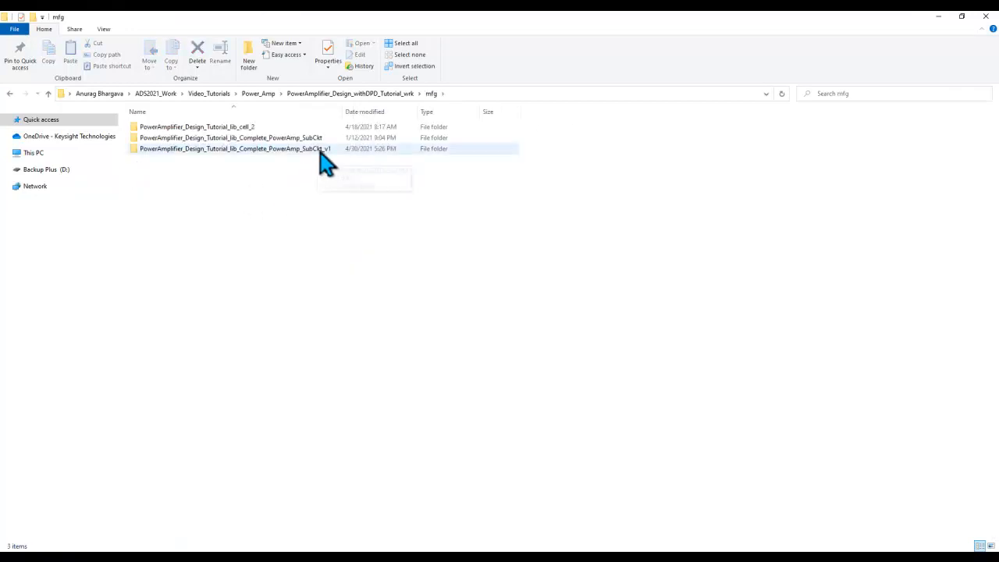
{"action": "left_click", "coordinate": [321, 151]}
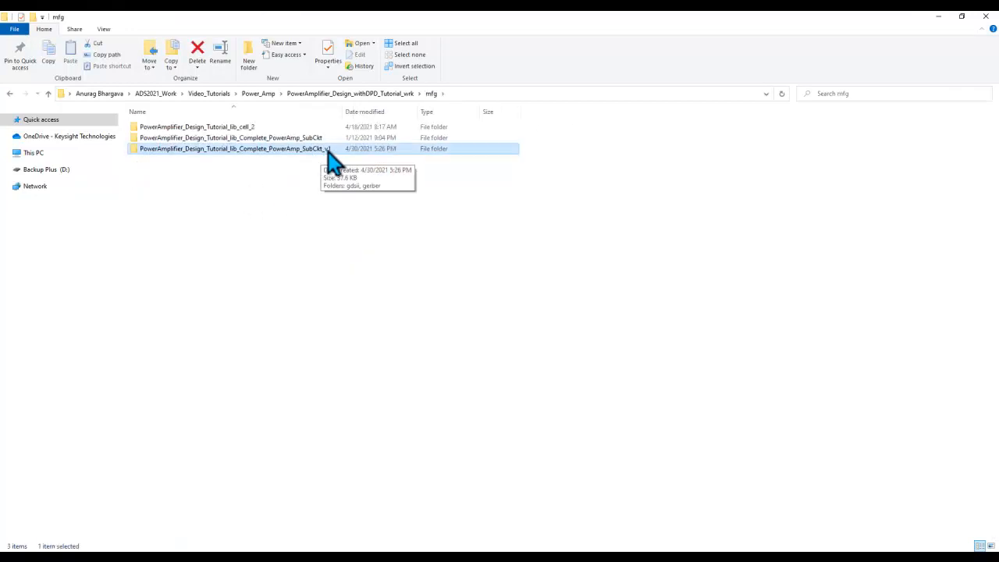
{"action": "double_click", "coordinate": [322, 149]}
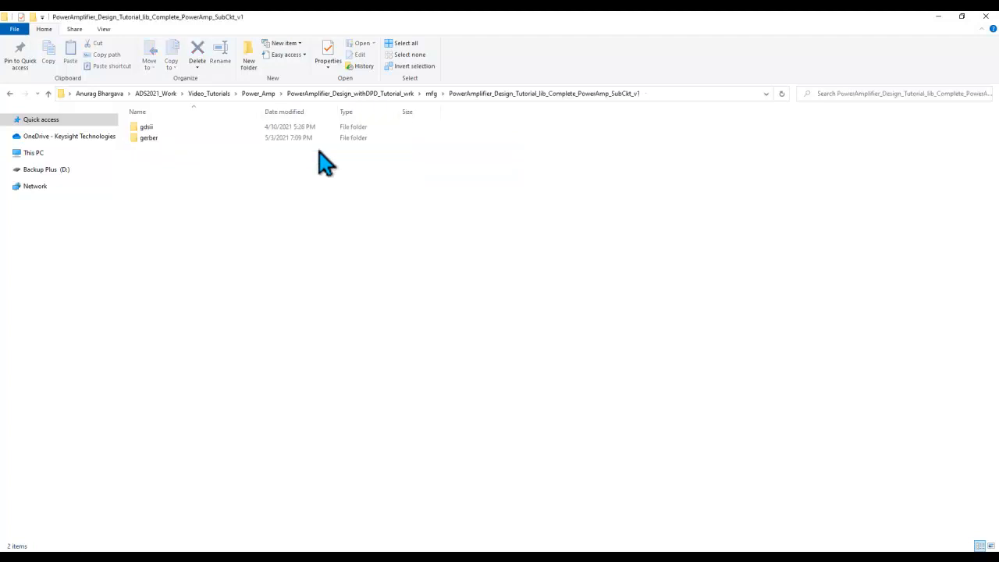
{"action": "double_click", "coordinate": [151, 140]}
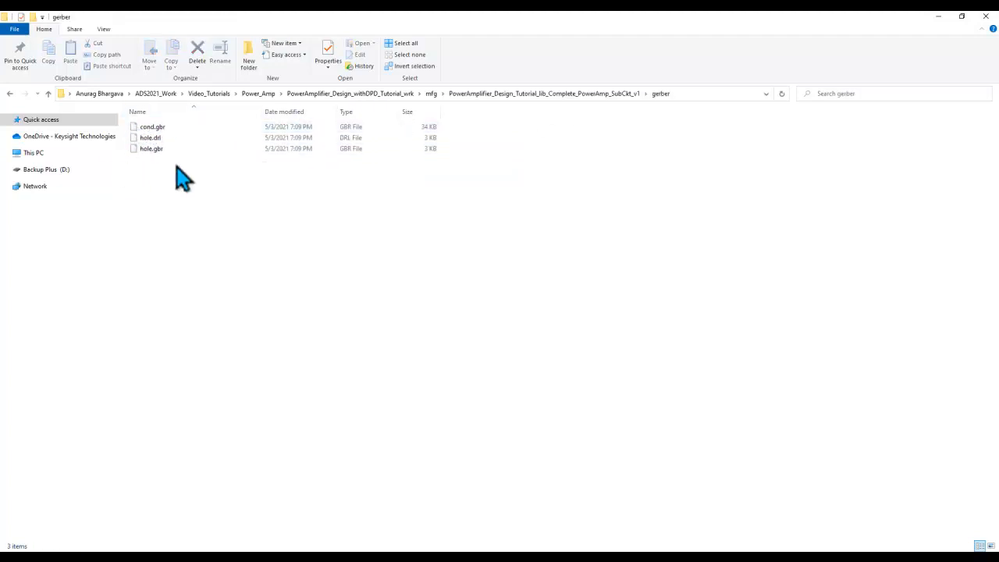
Open hole.drl in Notepad++ and examine its drill report header, tools table and hole coordinates
{"action": "right_click", "coordinate": [150, 138]}
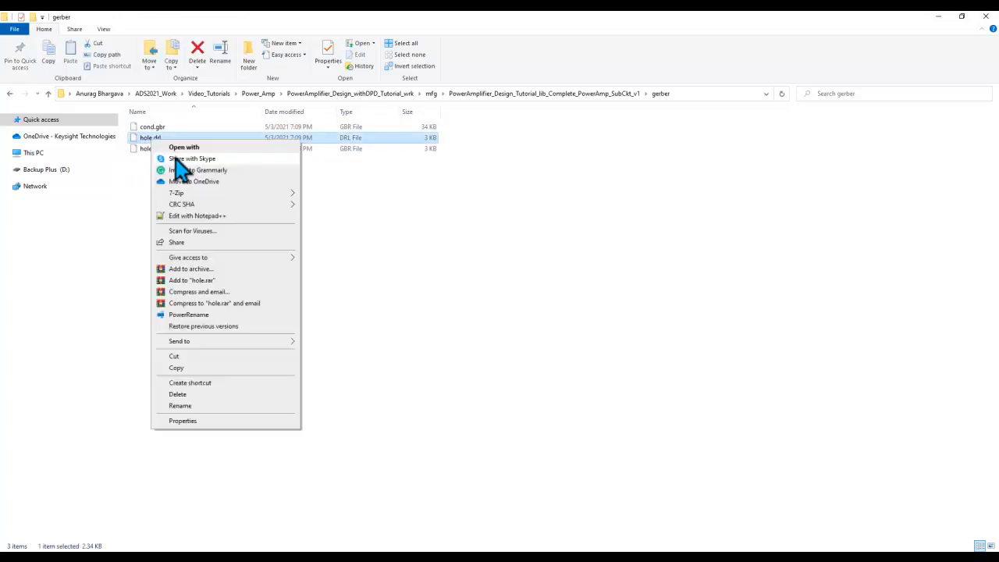
{"action": "left_click", "coordinate": [191, 217]}
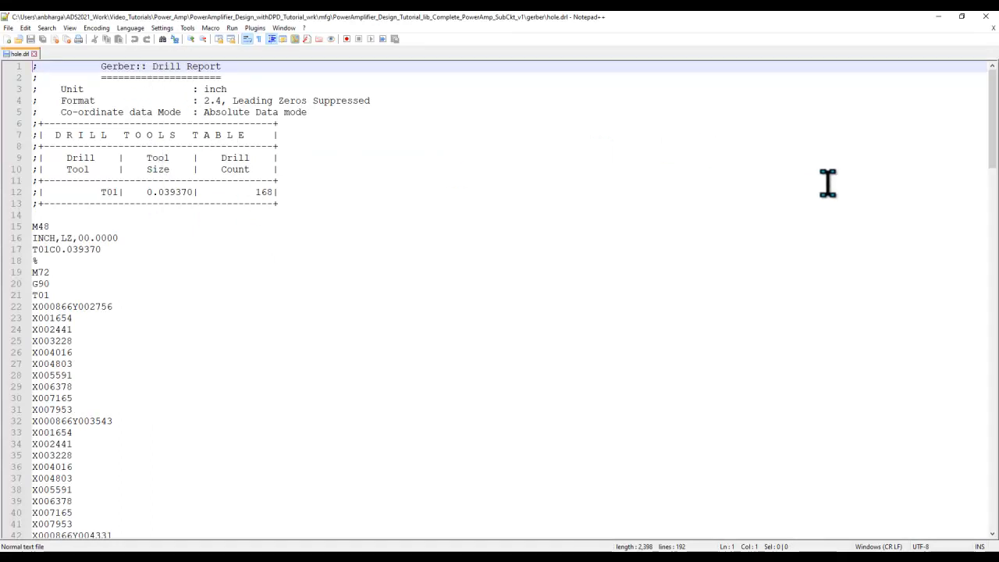
{"action": "left_click_drag", "start_coordinate": [993, 133], "coordinate": [989, 112]}
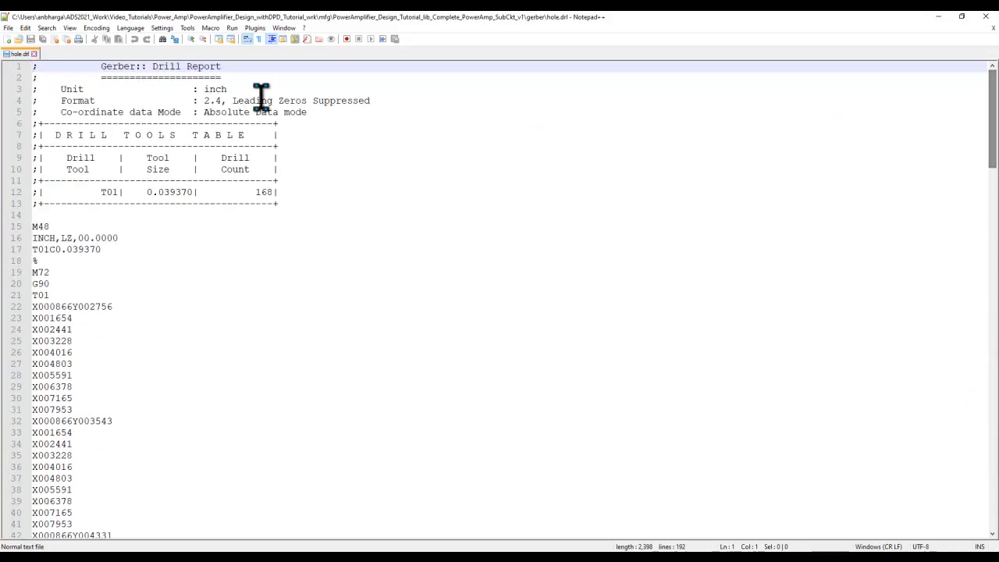